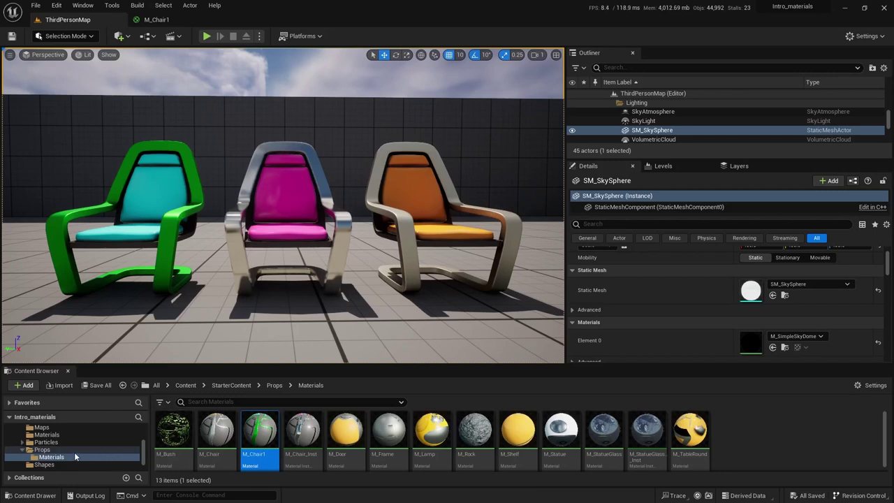
Create a material named M_chair in the My_Mats folder and open it.
click(42, 450)
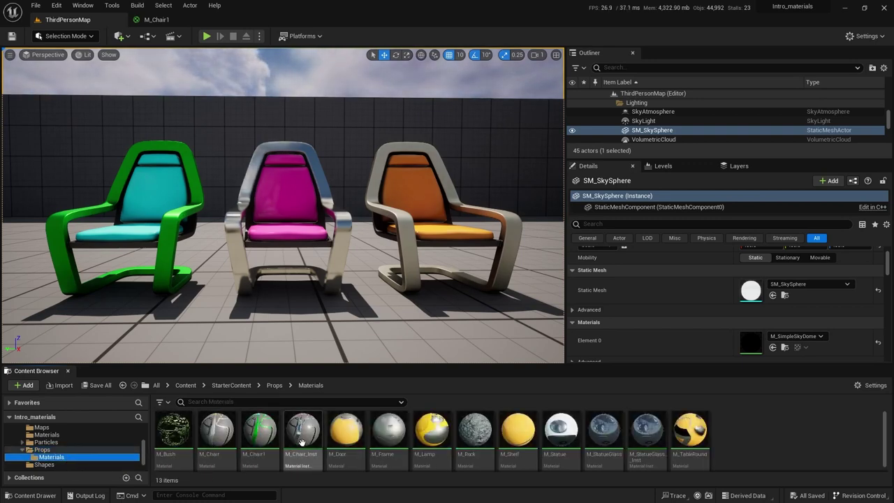
mouse_move(302, 438)
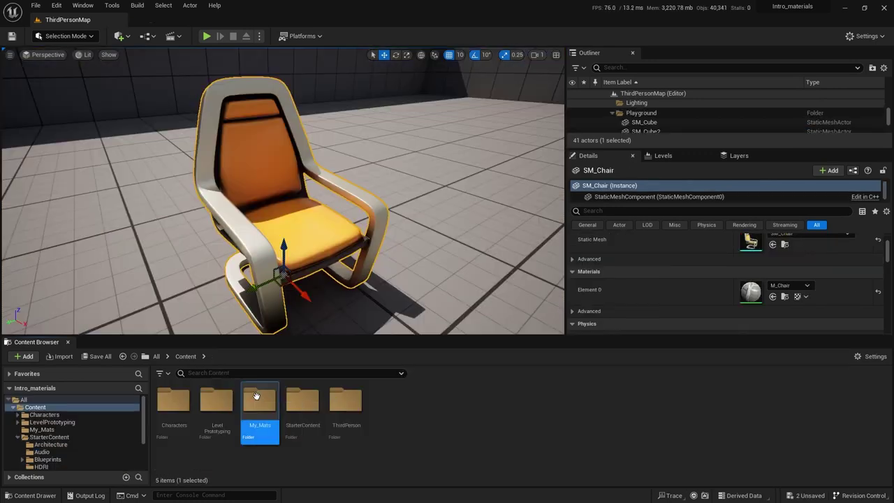
double_click(259, 399)
right_click(268, 408)
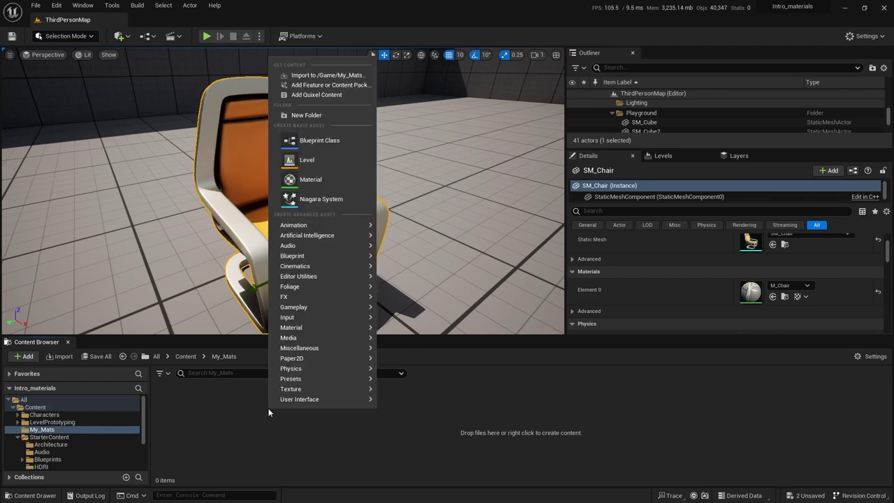
click(320, 180)
text(M_chair)
key(Return)
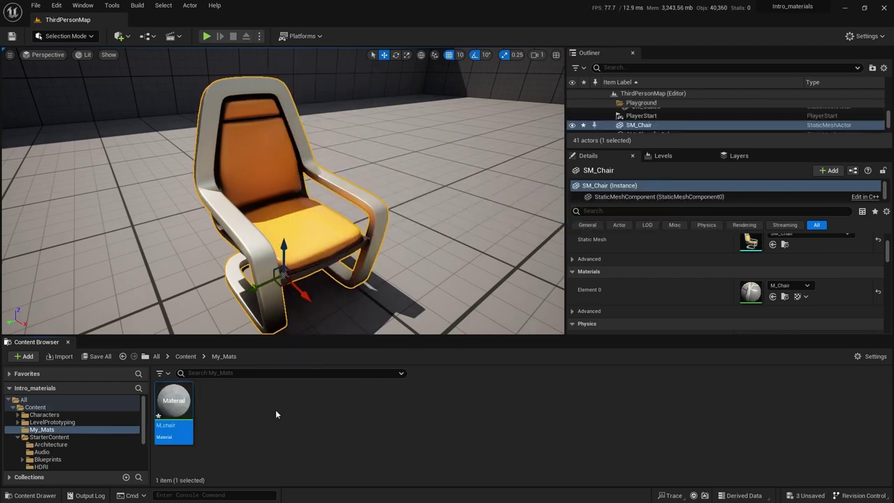
double_click(175, 404)
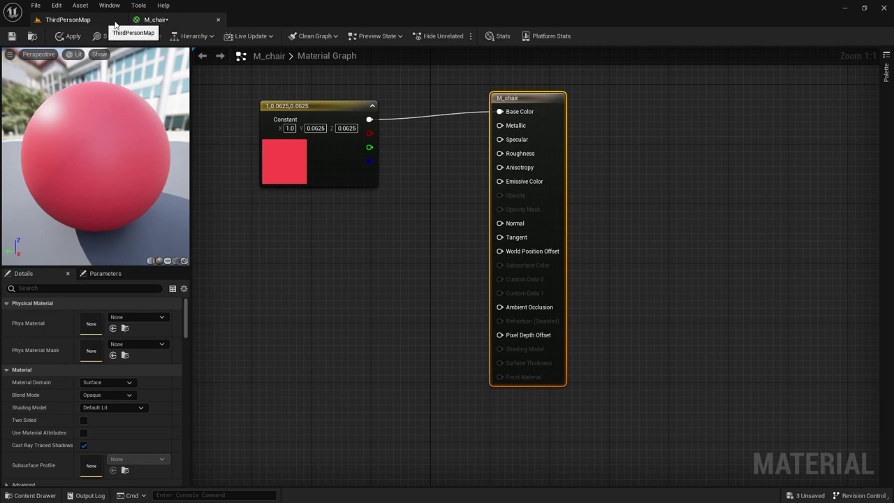
Apply M_chair to the chair in ThirdPersonMap, then view the M_Chair1 and M_Chair_Inst materials.
click(68, 19)
drag(173, 400, 249, 238)
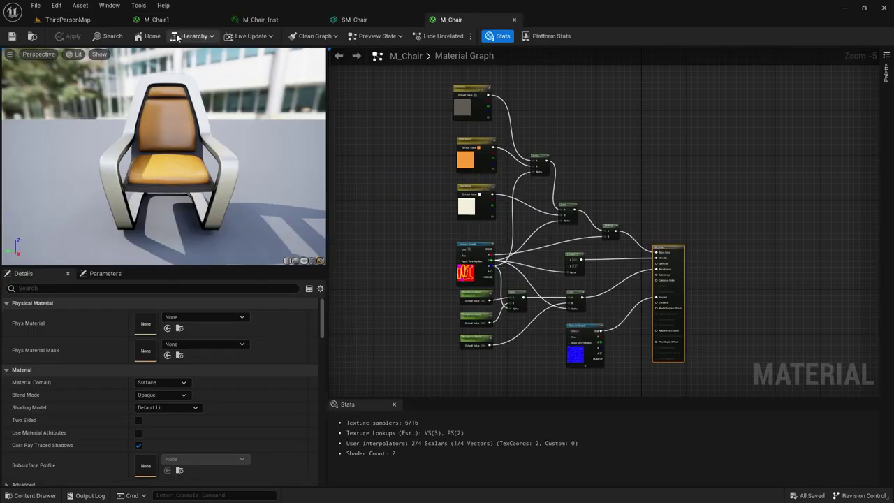
click(158, 19)
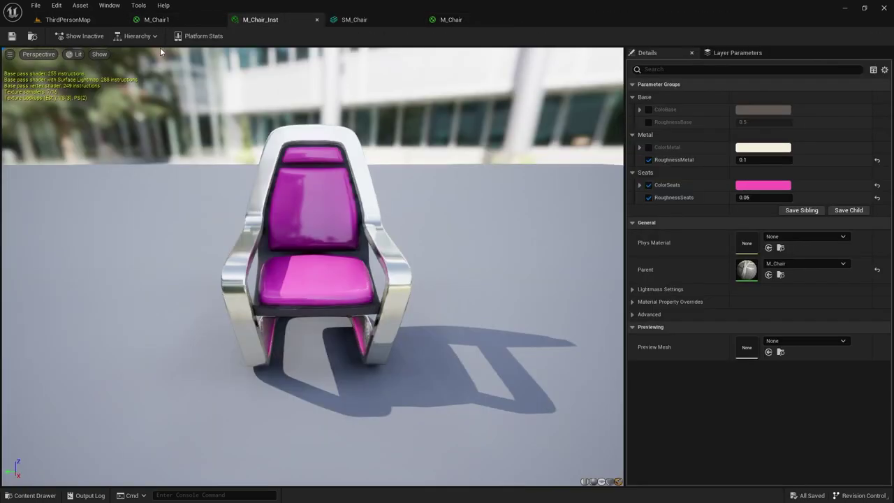
click(160, 21)
click(260, 20)
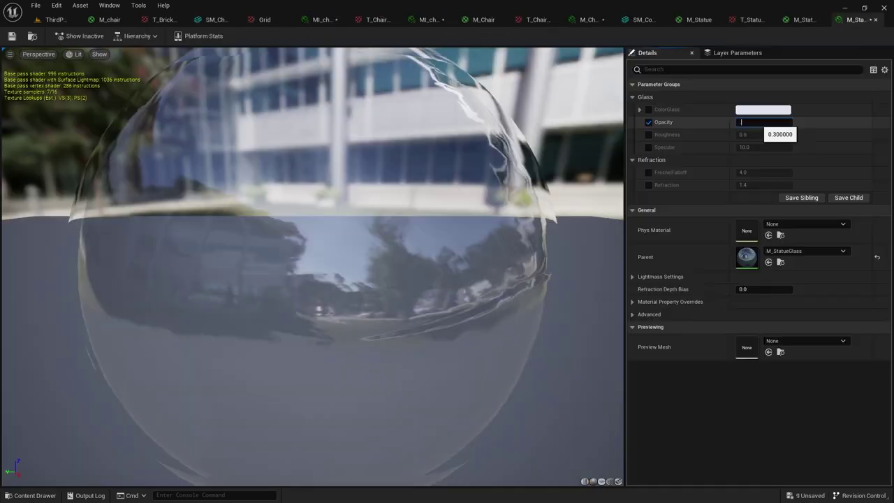
Change the glass Opacity value from 0.5 to 1.
key(Return)
text(1)
key(Return)
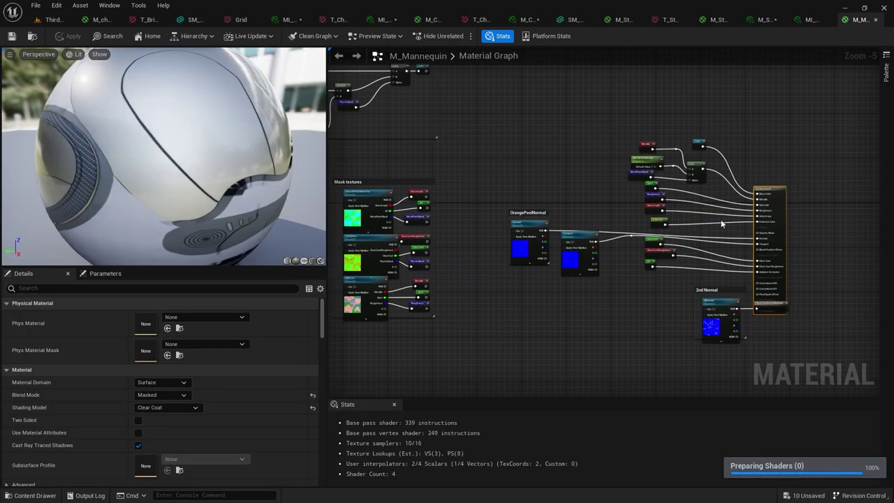
Scroll and pan the M_Mannequin graph to inspect its other nodes.
scroll(721, 219, down, 2)
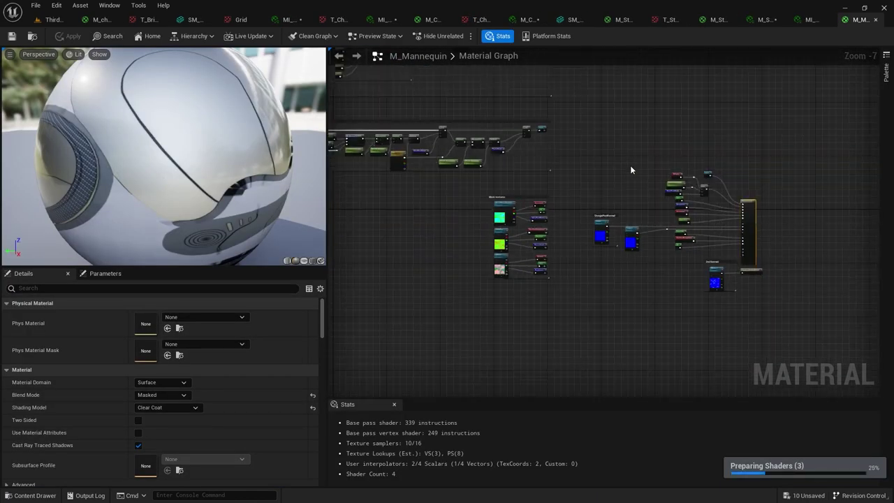
scroll(624, 159, down, 1)
right_drag(621, 152, 531, 192)
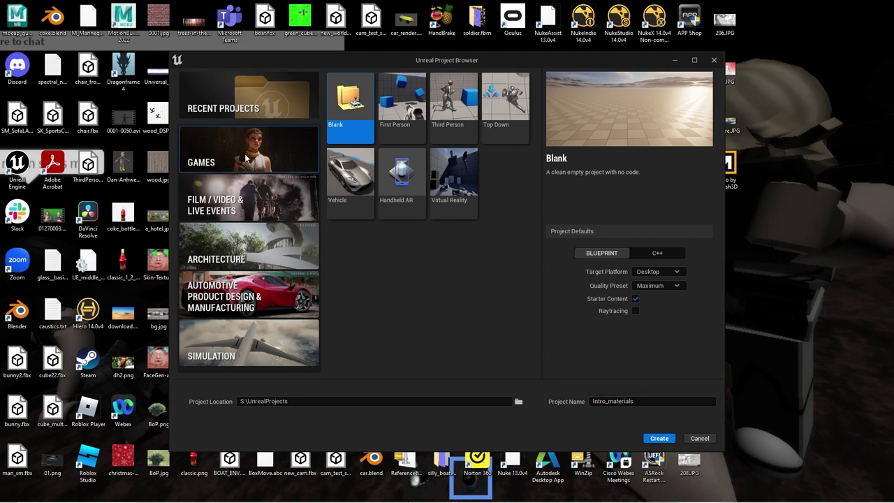
Create the Intro_materials project from the Third Person template with Starter Content.
click(461, 105)
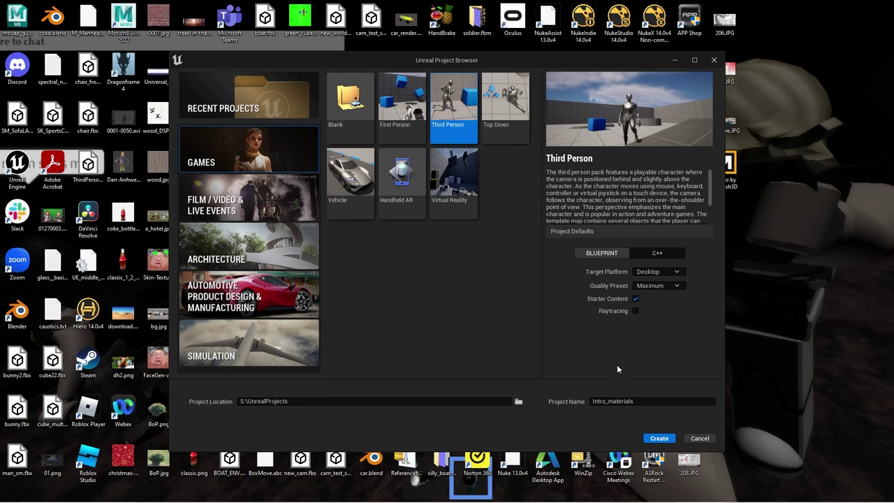
click(660, 440)
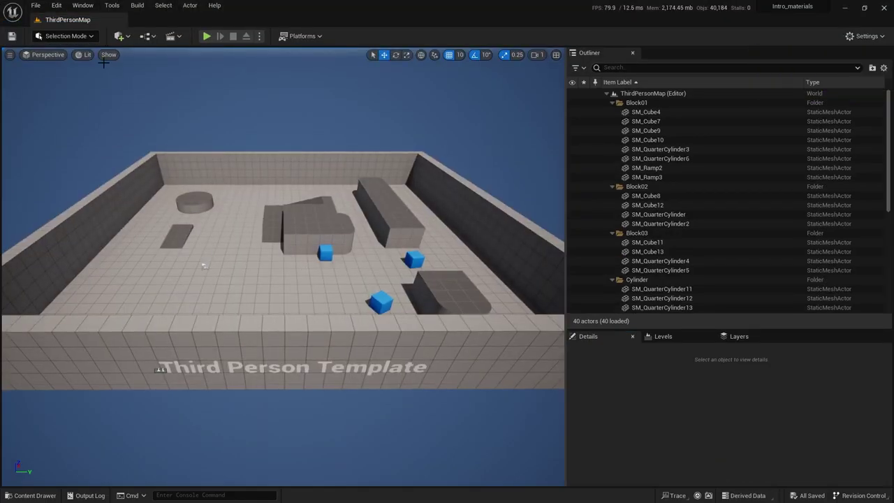
Enable Invert Middle Mouse Pan in Editor Preferences, found by searching 'middel'.
click(59, 7)
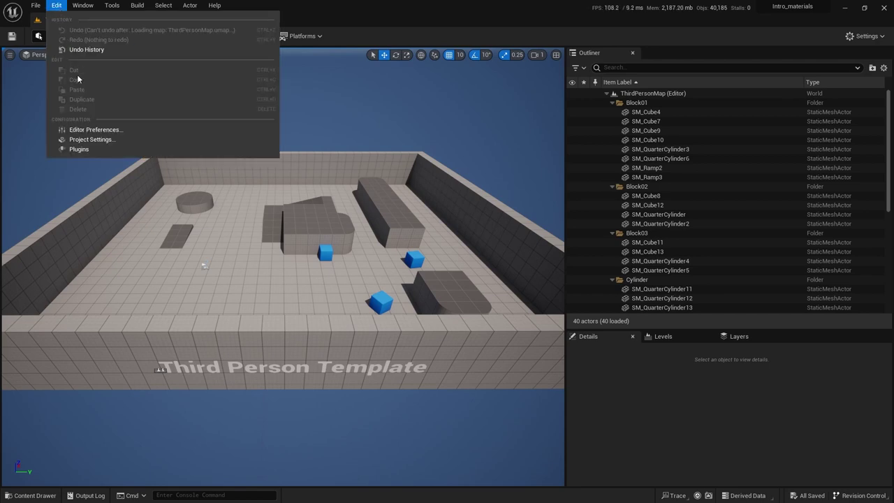
click(87, 131)
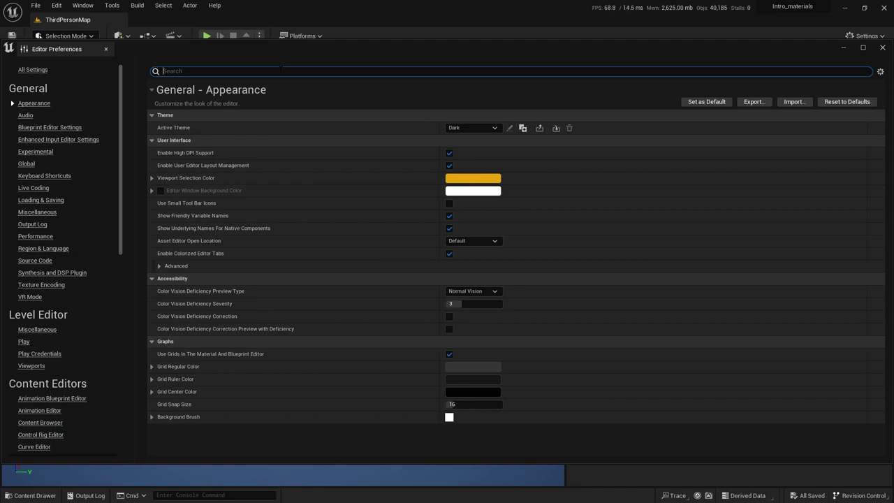
text(middel)
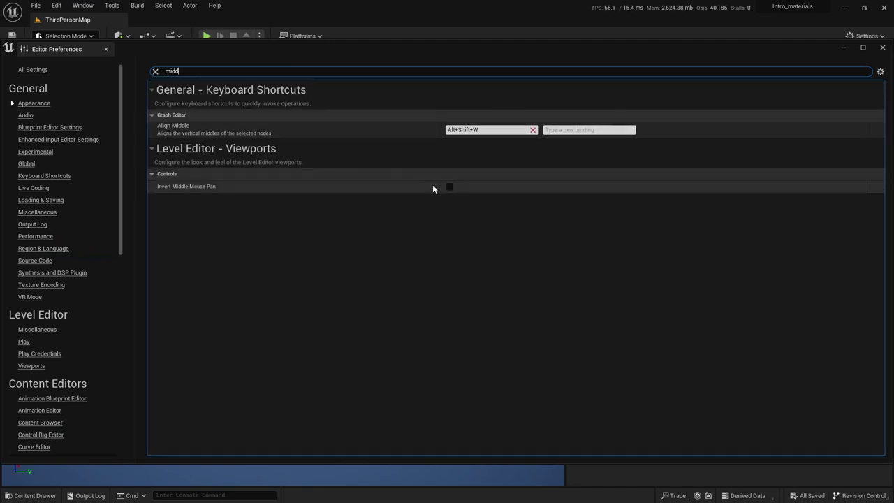
click(449, 186)
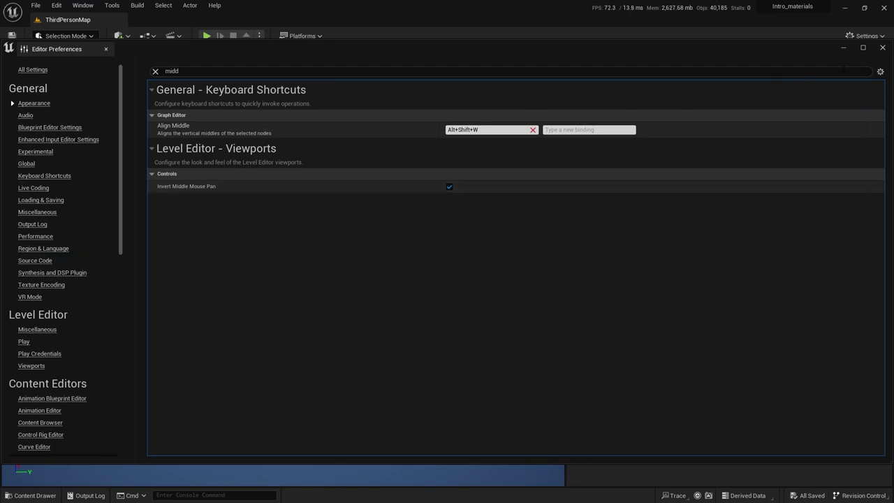
click(882, 47)
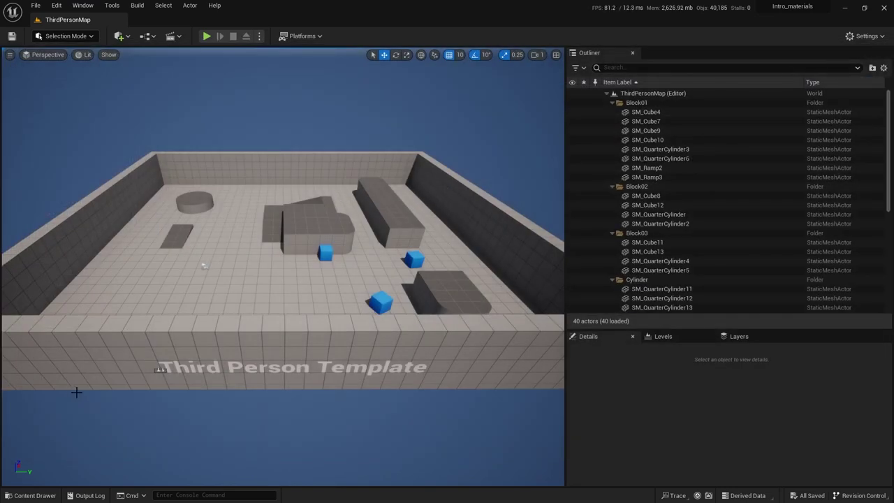
click(34, 496)
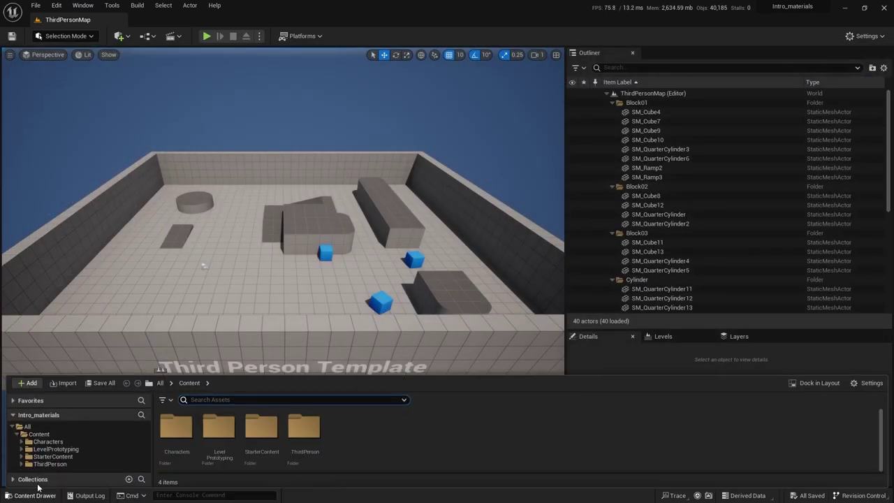
Dock the Content Browser and place an SM_Chair from StarterContent Props in the level, framed with F.
click(817, 383)
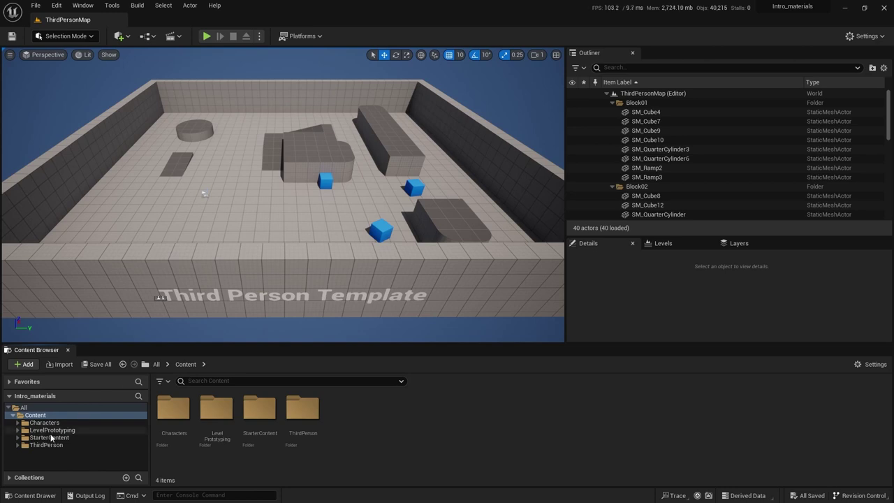
click(18, 438)
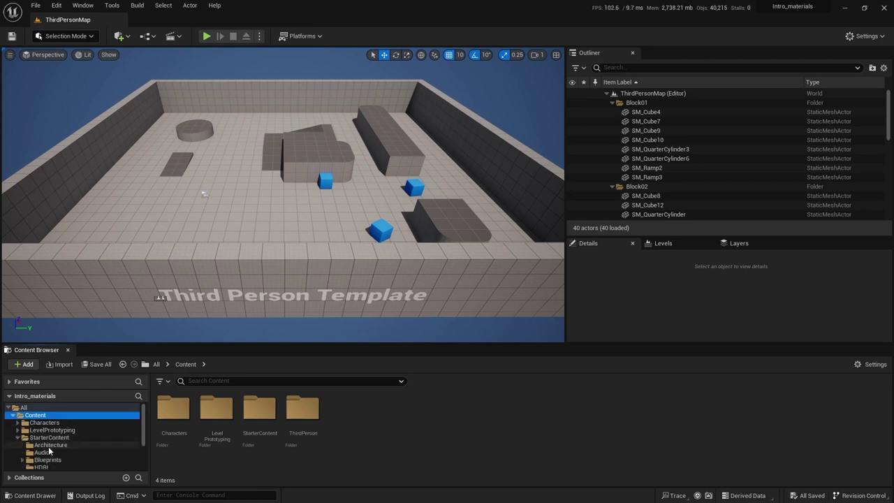
scroll(42, 447, down, 2)
click(42, 467)
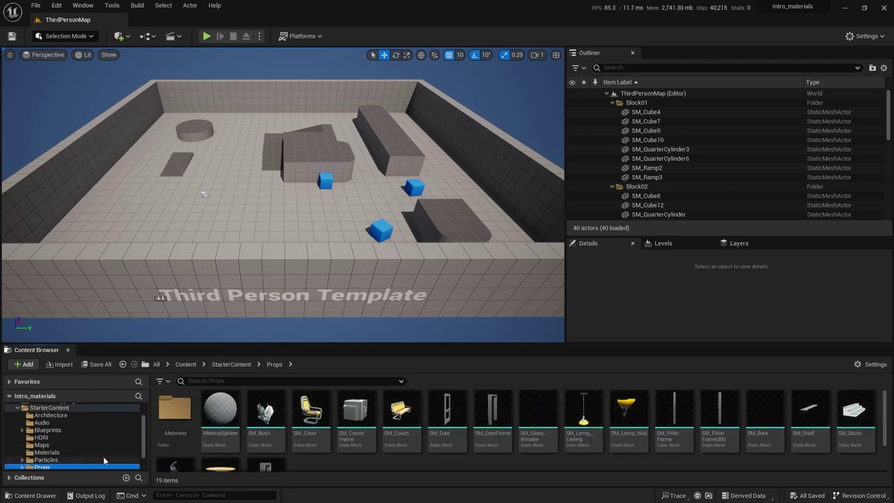
drag(304, 418, 247, 209)
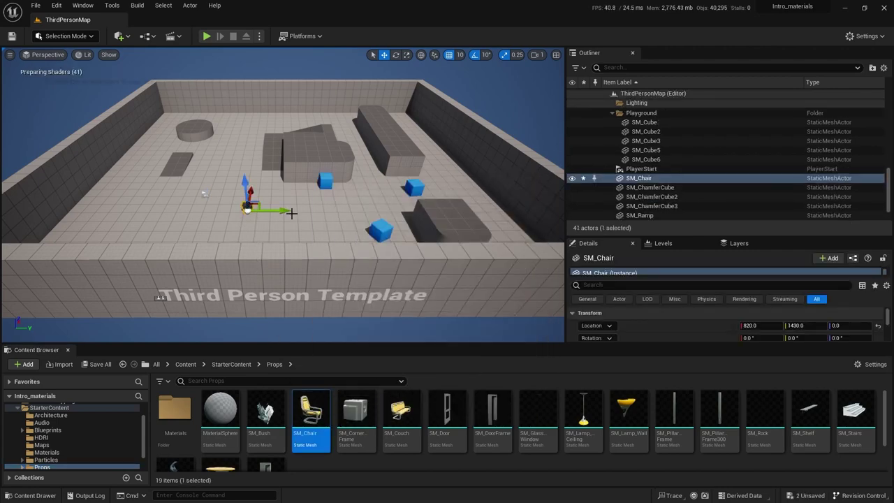
key(f)
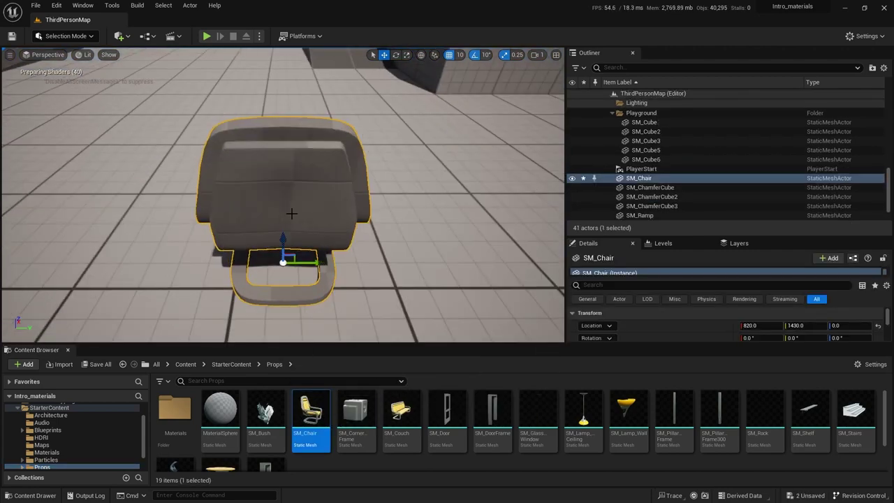
alt+drag(435, 249, 456, 255)
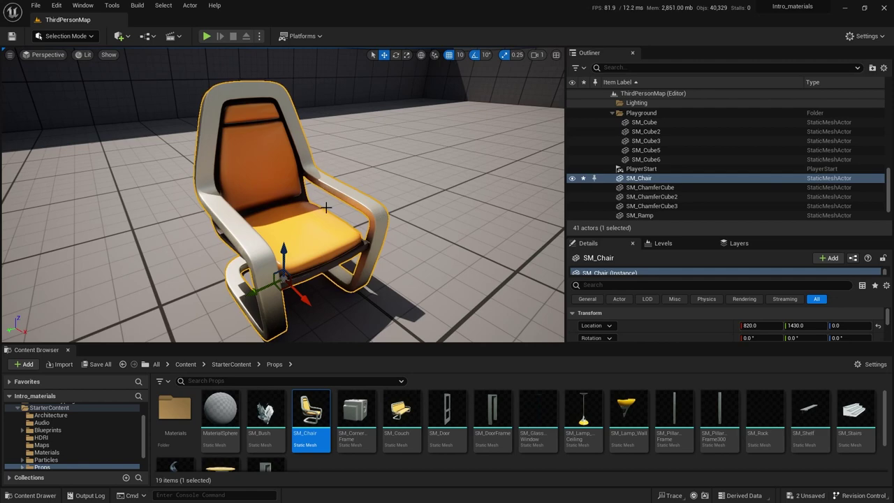
Resize panels so Details shows Element 0 M_Chair and the Content Browser shows asset names.
drag(465, 344, 466, 386)
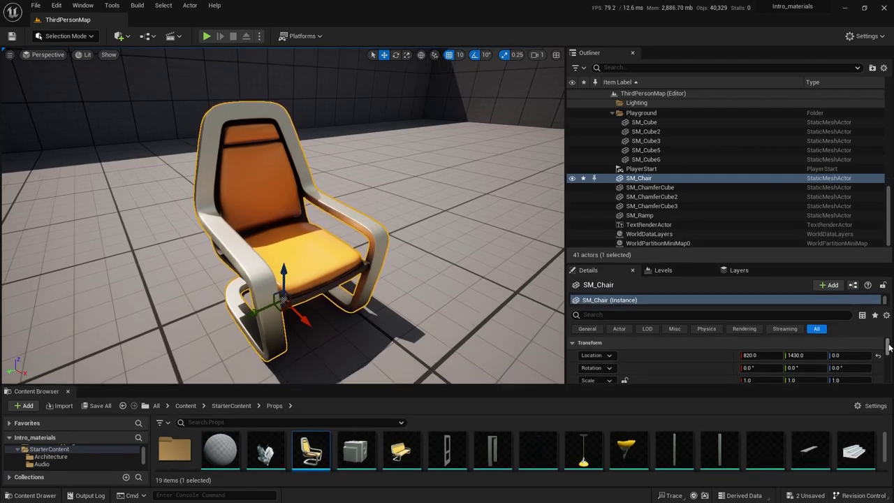
drag(887, 343, 887, 352)
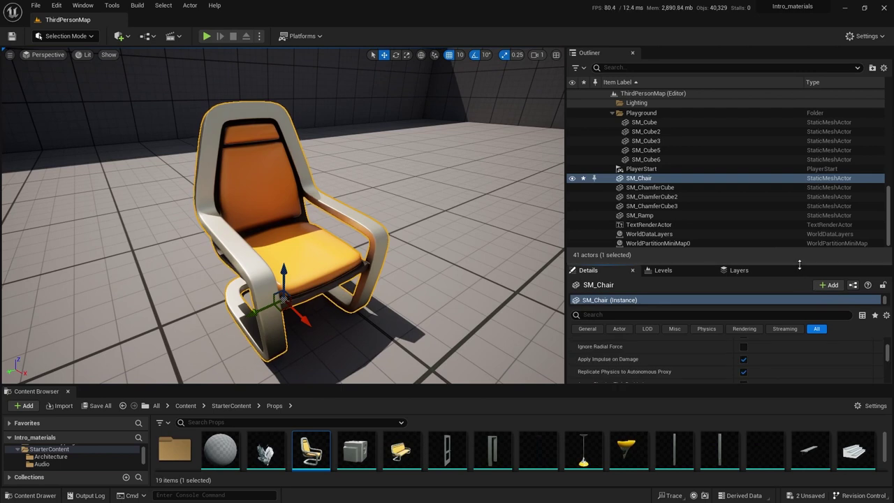
drag(803, 263, 803, 166)
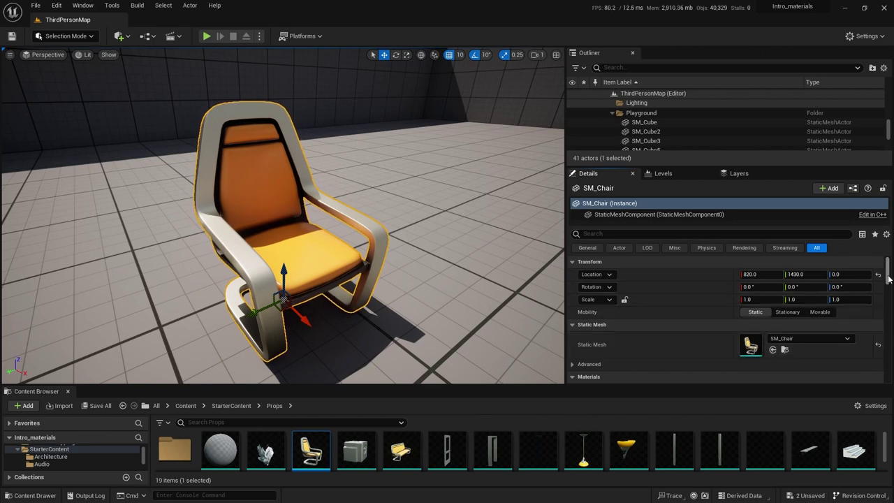
drag(890, 280, 890, 288)
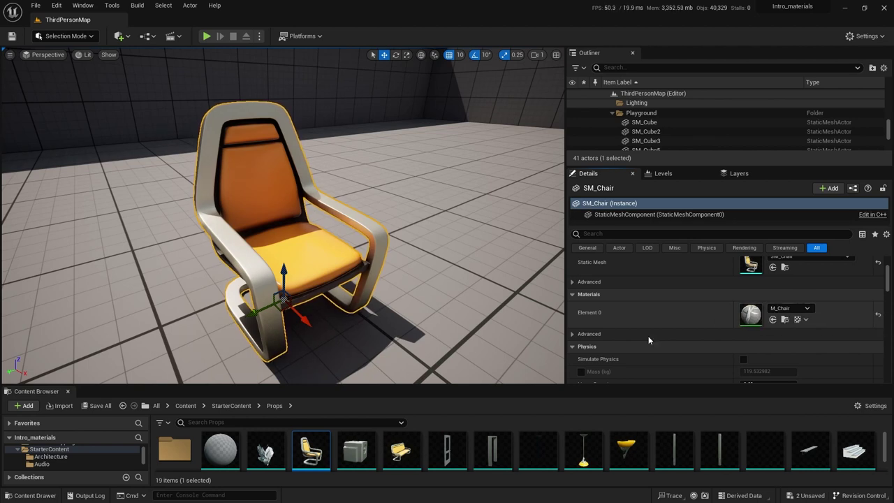
drag(493, 387, 493, 332)
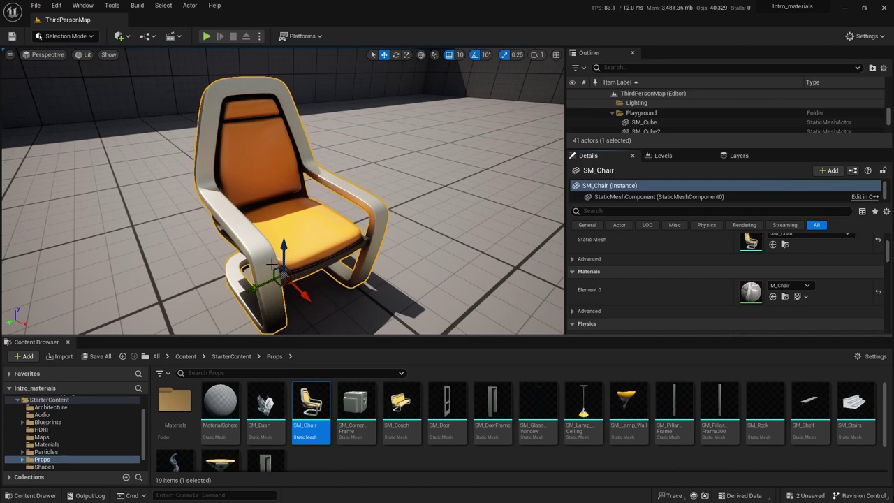
Create a new folder named My_Mats under the top-level Content folder.
click(144, 419)
scroll(144, 419, up, 2)
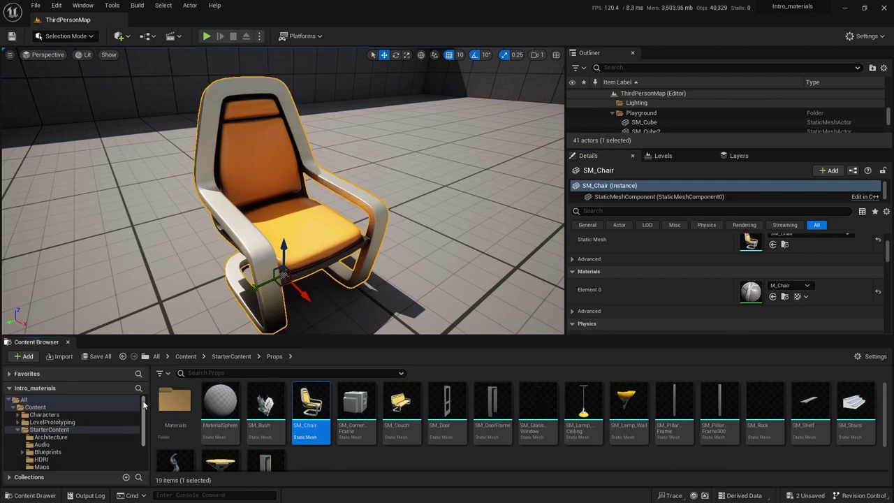
click(42, 408)
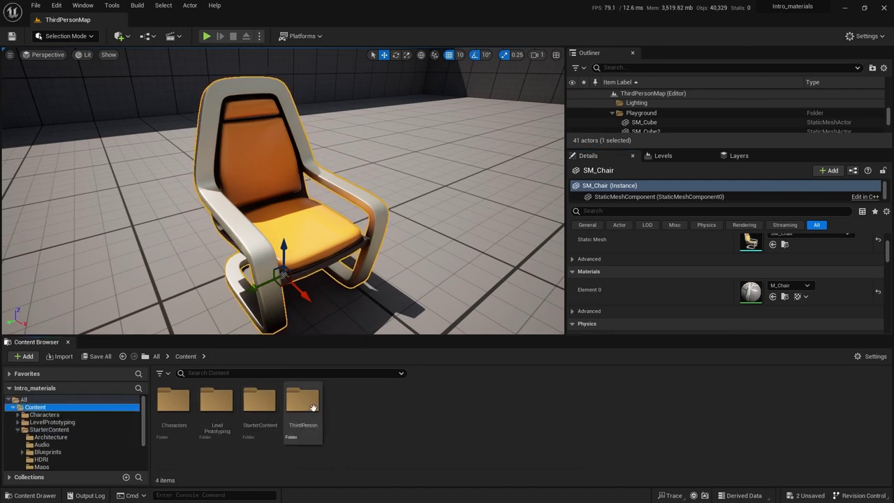
right_click(364, 406)
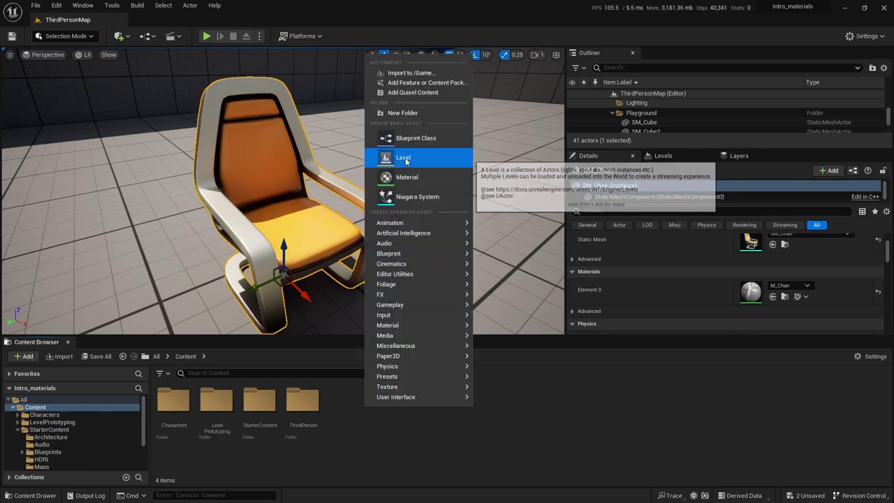
click(404, 113)
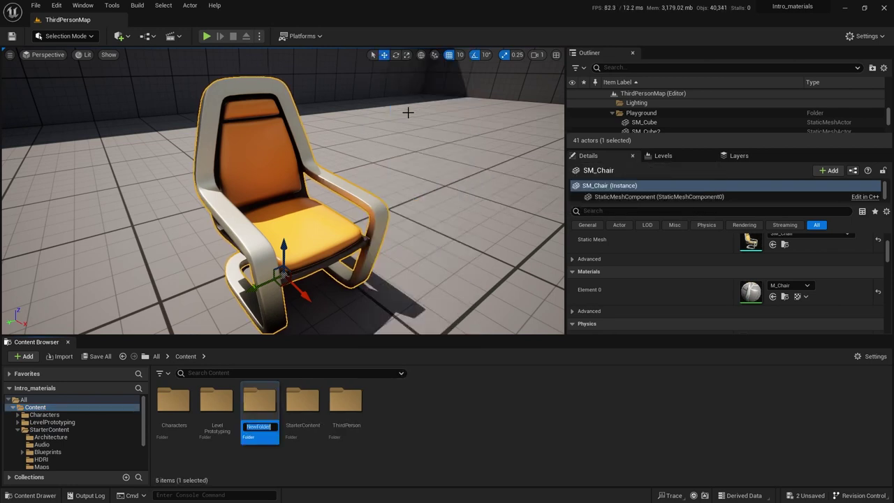
text(My_Mats)
key(Return)
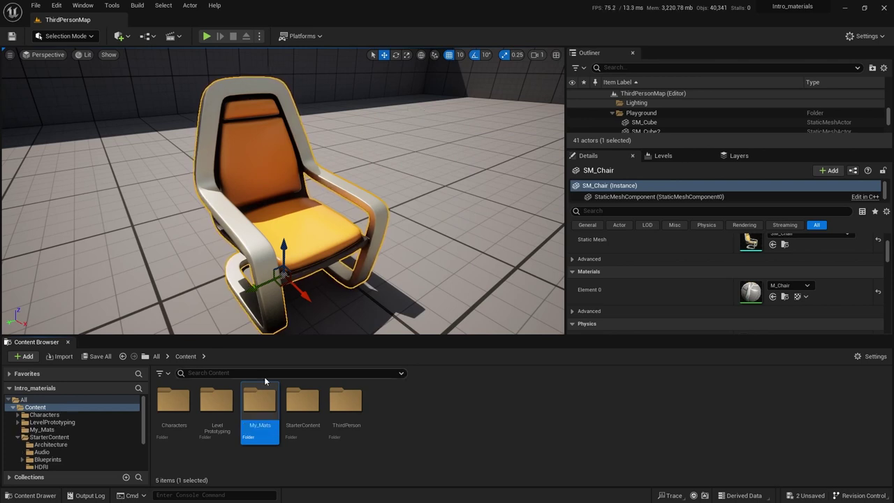
Inside My_Mats, create a new material asset named M_chair.
double_click(260, 402)
right_click(268, 412)
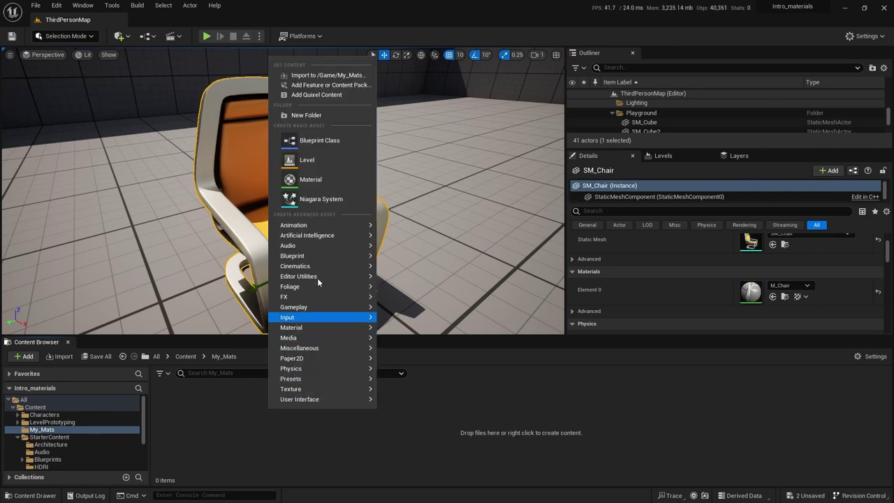
click(327, 182)
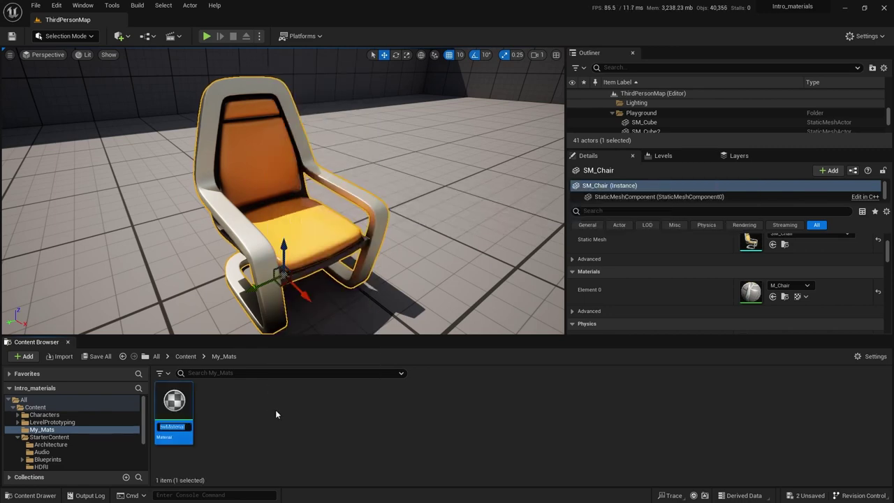
text(M_ch)
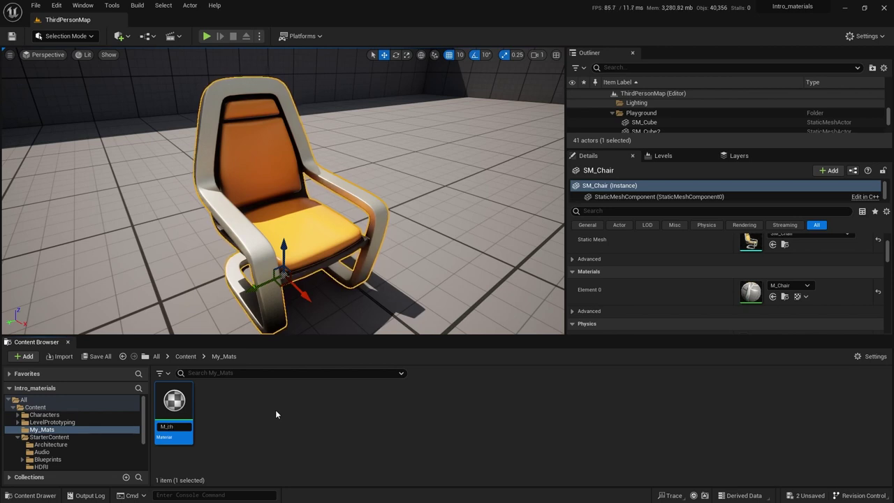
text(air)
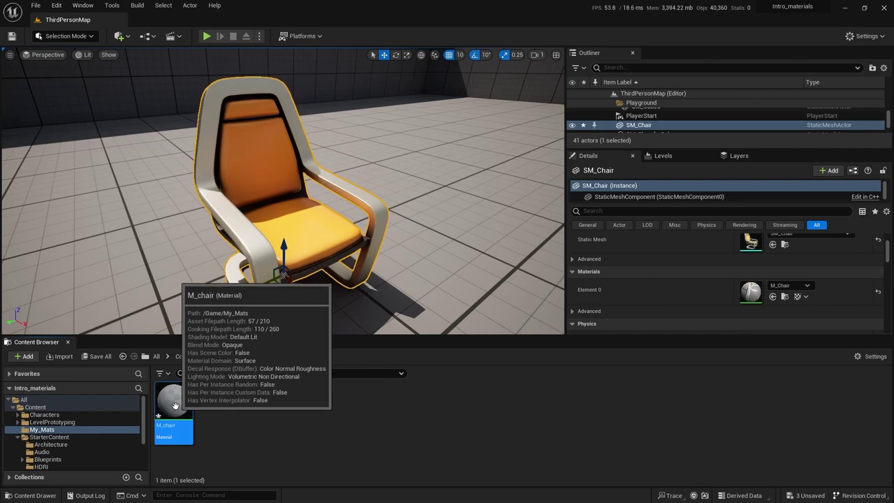
Open M_chair in the Material Editor, widen the graph area and close the Stats panel.
double_click(175, 406)
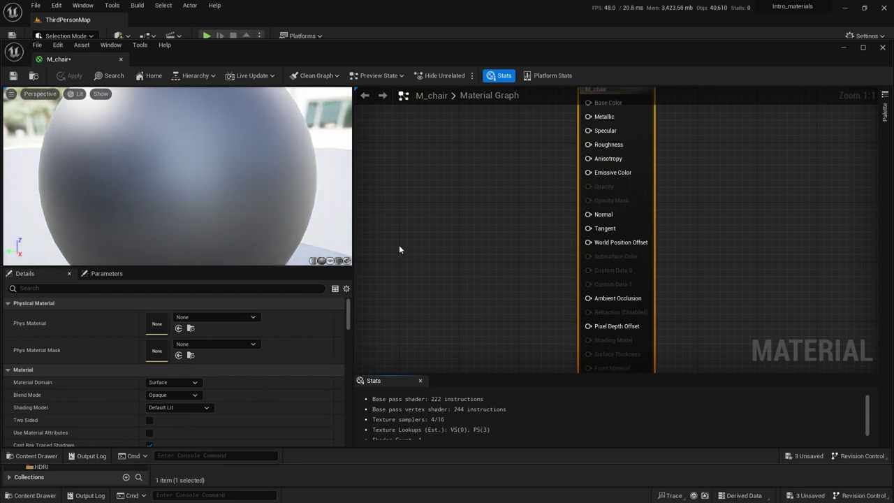
drag(355, 244, 192, 259)
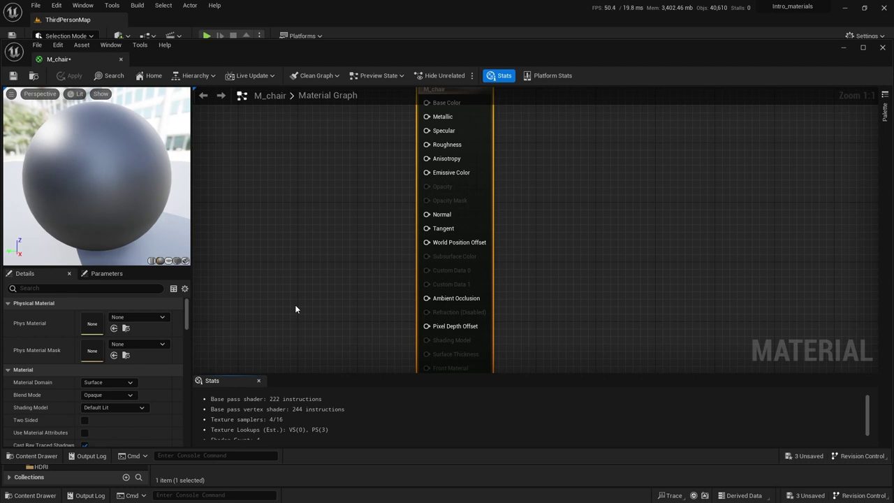
click(258, 381)
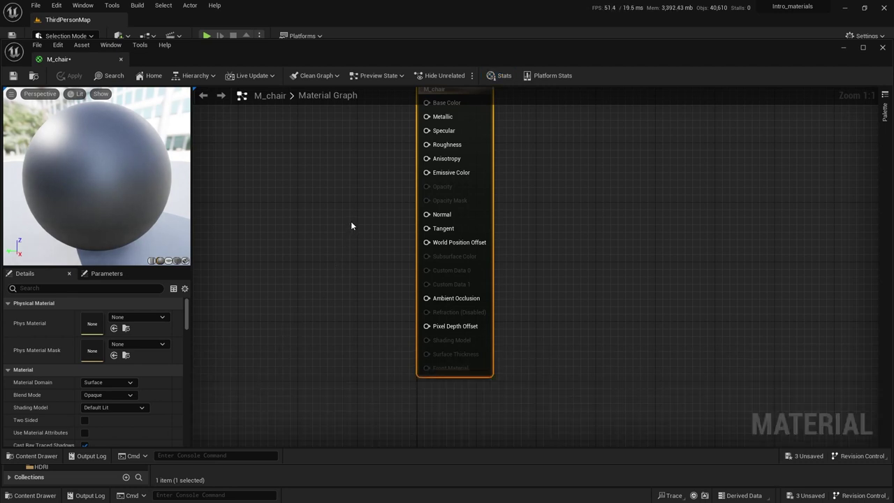
Pan the graph and move the M_chair result node right and down.
right_drag(356, 235, 371, 276)
scroll(372, 280, down, 3)
scroll(372, 281, up, 3)
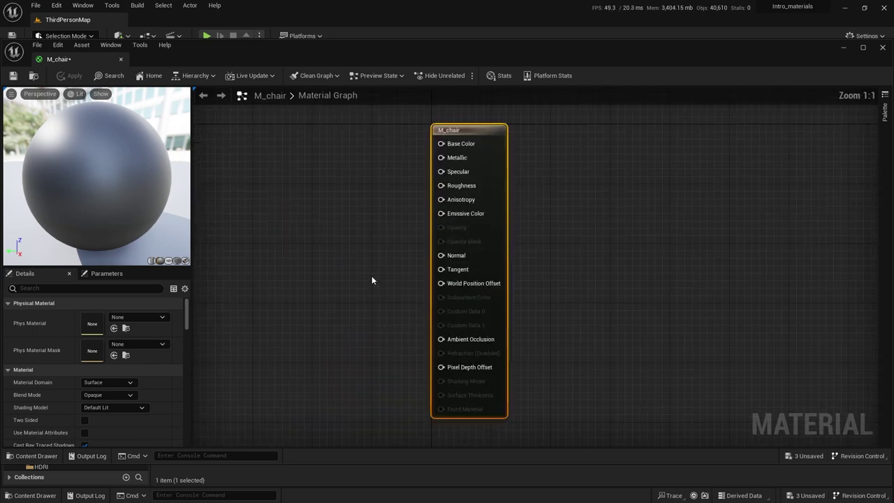
scroll(372, 280, down, 1)
scroll(372, 280, up, 1)
drag(479, 131, 487, 130)
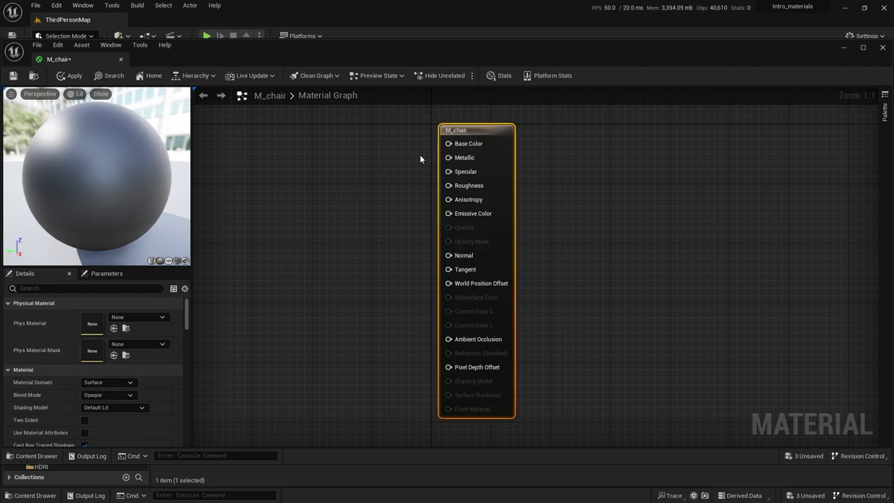
drag(451, 146, 482, 154)
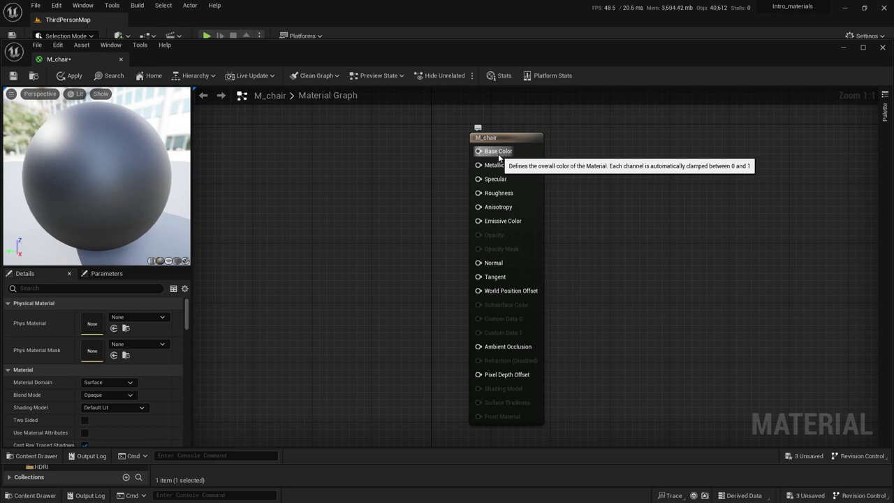
Search the Palette for '3' and place a Constant3Vector node left of the result node.
click(885, 112)
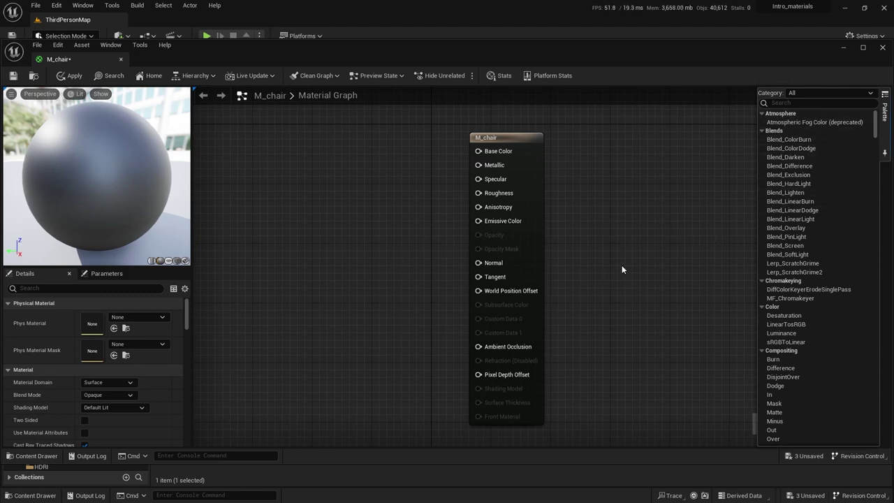
click(796, 102)
text(3)
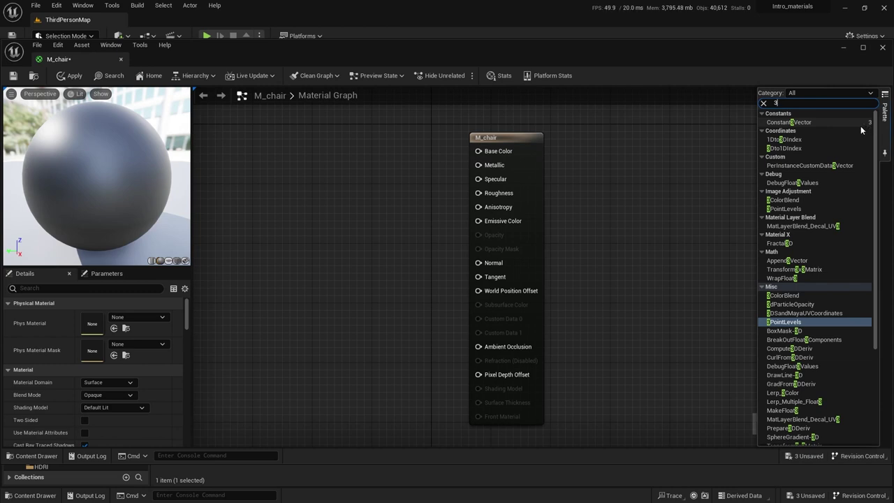
click(784, 124)
drag(783, 126, 318, 146)
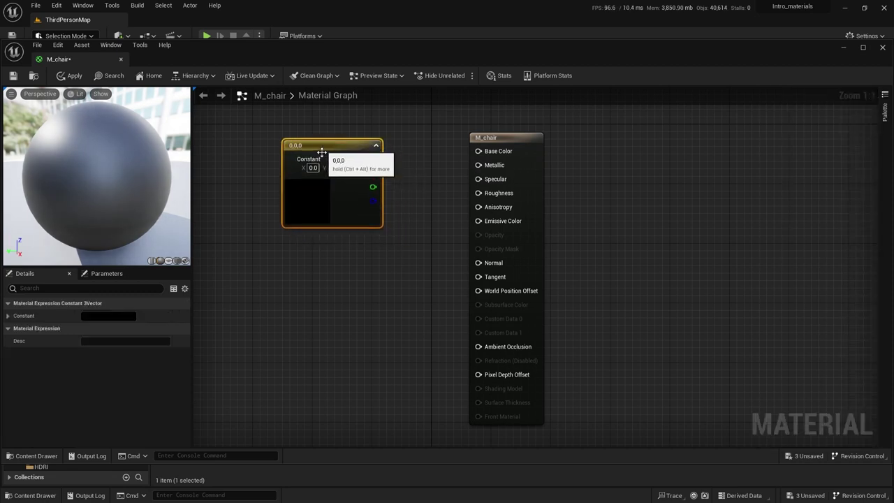
Set the Constant3Vector to bright red (1, 0.0625, 0.0625) and position it beside the M_chair node.
double_click(311, 203)
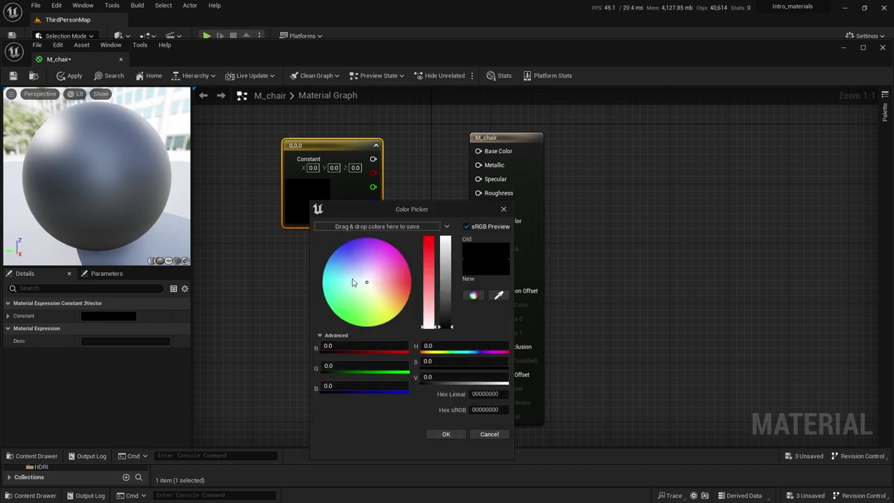
click(409, 285)
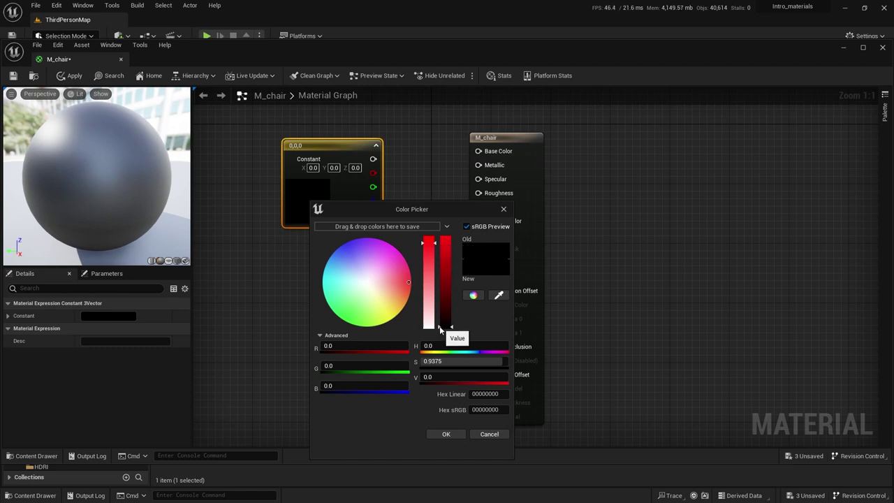
drag(440, 328, 441, 241)
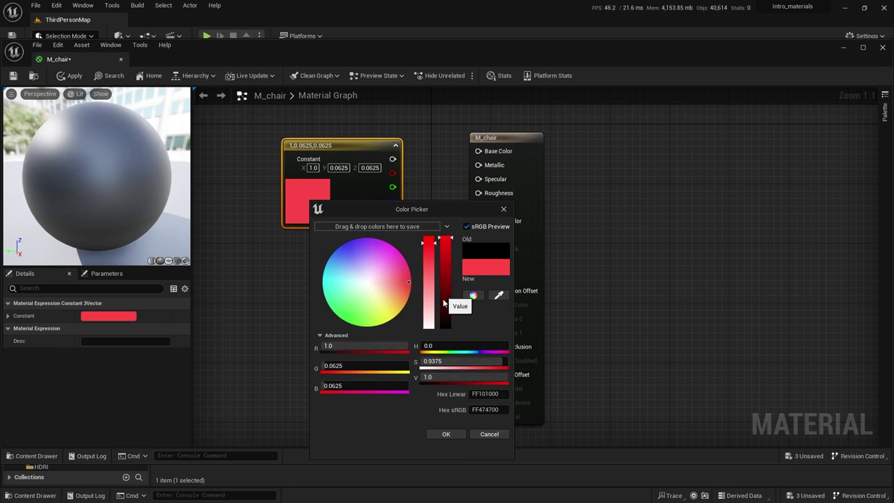
click(447, 434)
drag(353, 145, 330, 145)
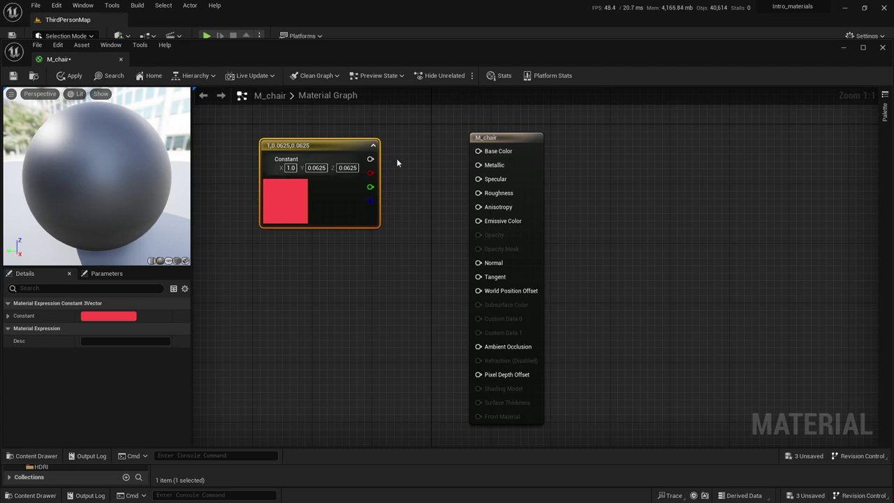
drag(499, 142, 524, 137)
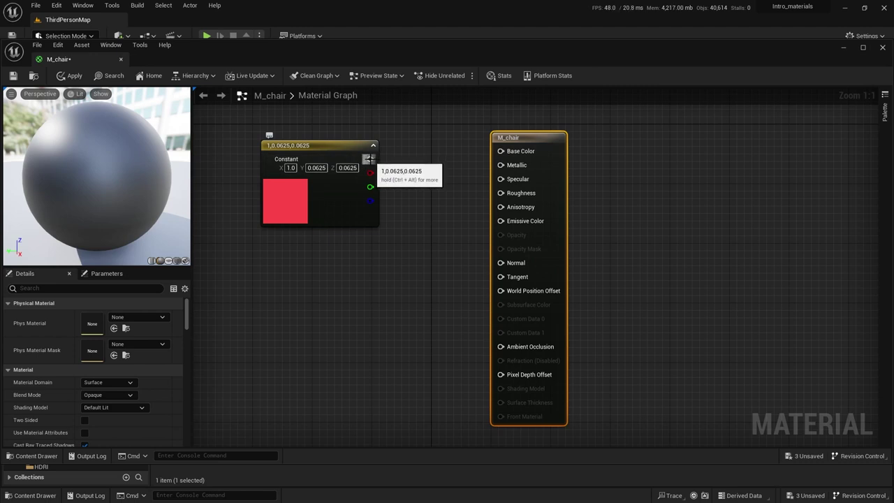
Connect the red Constant3Vector output to M_chair's Base Color input.
drag(368, 159, 502, 153)
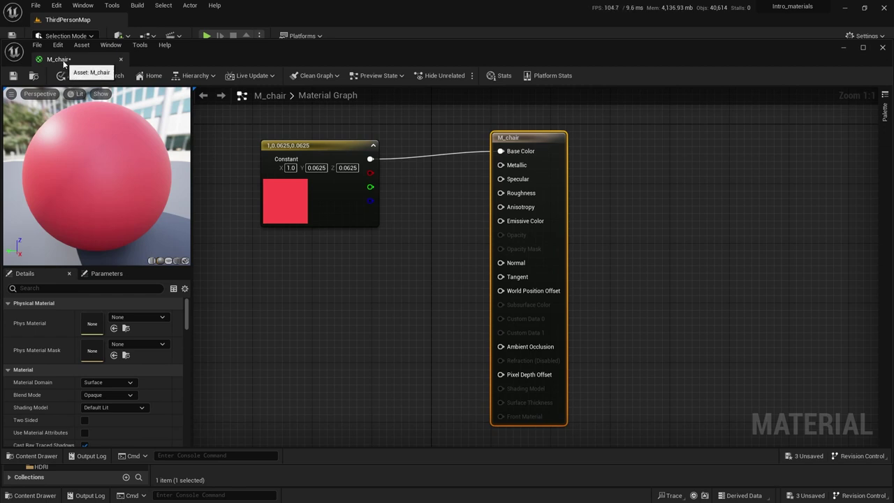
click(146, 33)
click(148, 23)
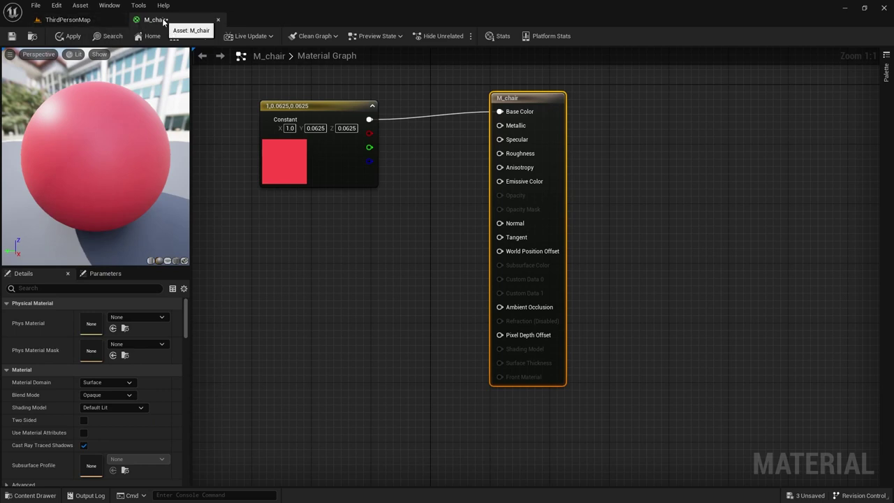
Save M_chair and drag it onto the SM_Chair in ThirdPersonMap so it renders red.
click(12, 37)
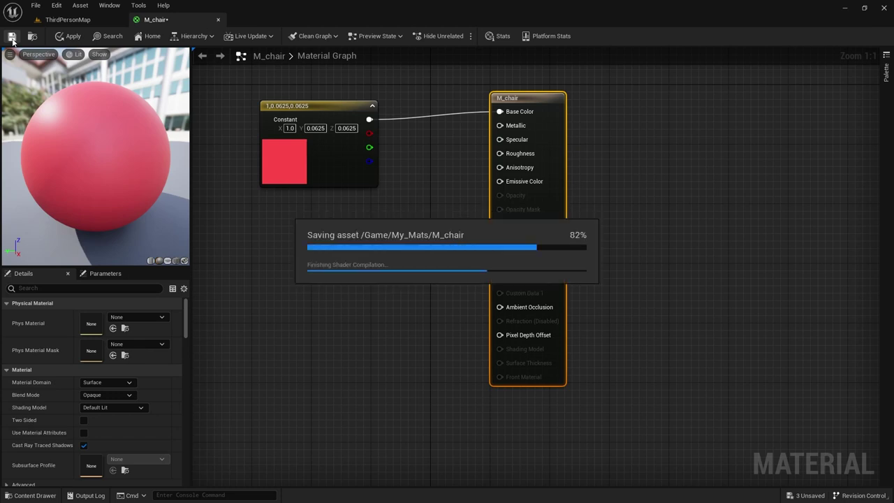
click(70, 21)
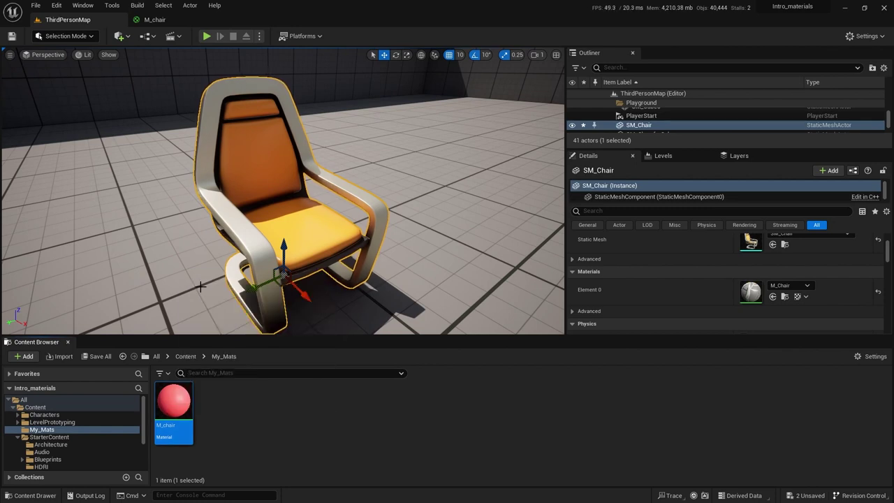
drag(178, 400, 249, 236)
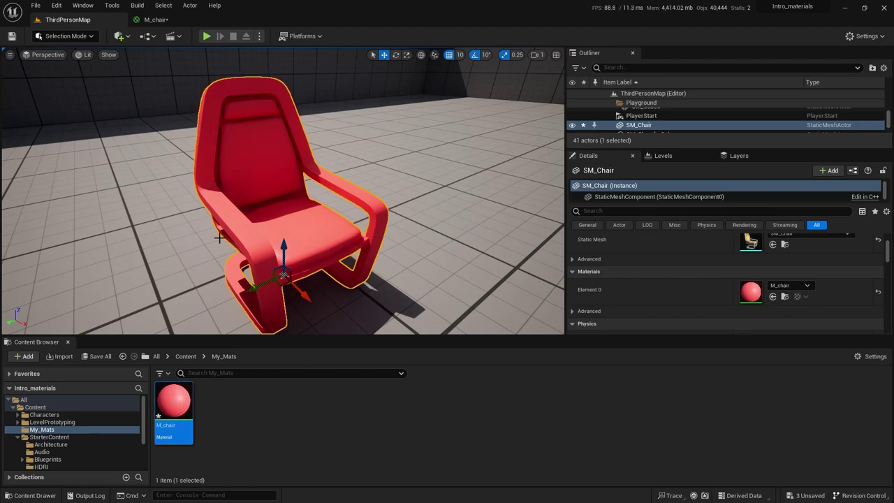
Change M_chair's Base Color constant to green (0.133, 1, 0.208).
click(156, 19)
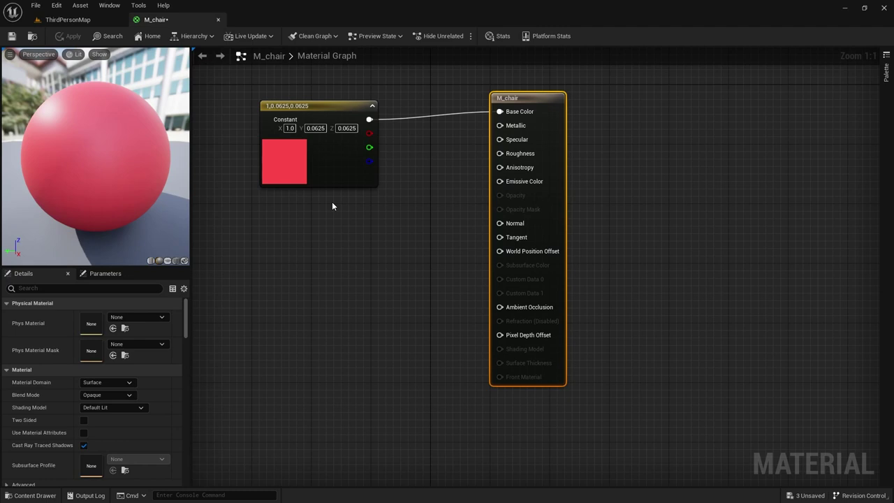
click(293, 159)
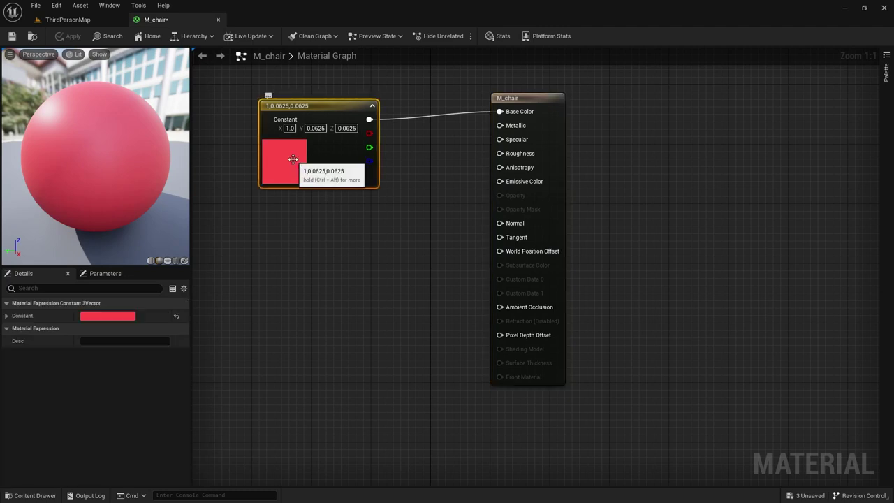
double_click(293, 159)
click(328, 276)
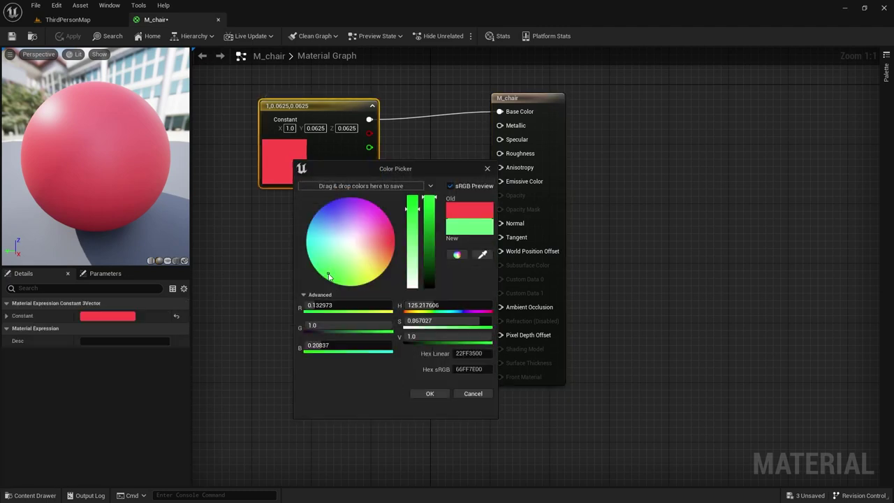
click(429, 393)
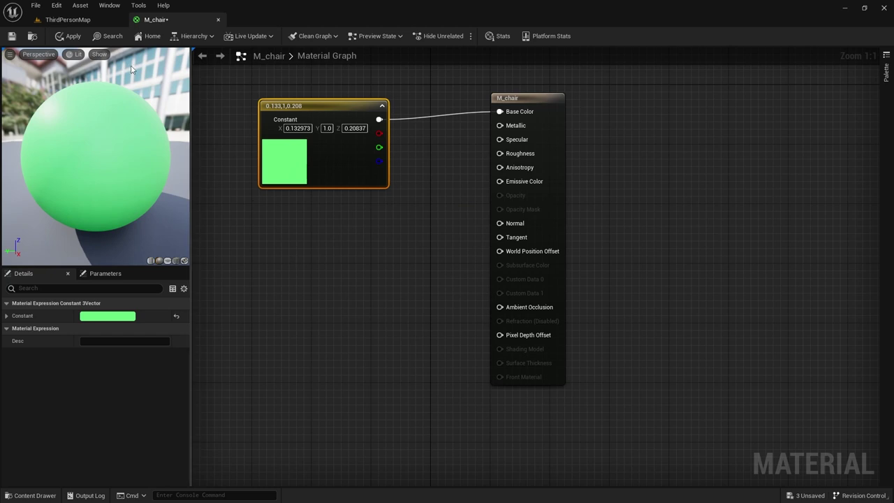
Apply the material change and confirm the chair in ThirdPersonMap turns green.
click(68, 21)
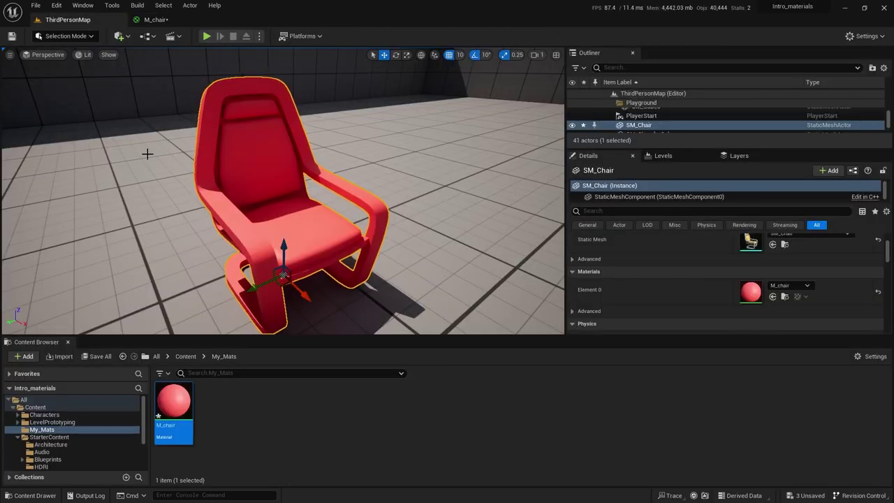
click(155, 21)
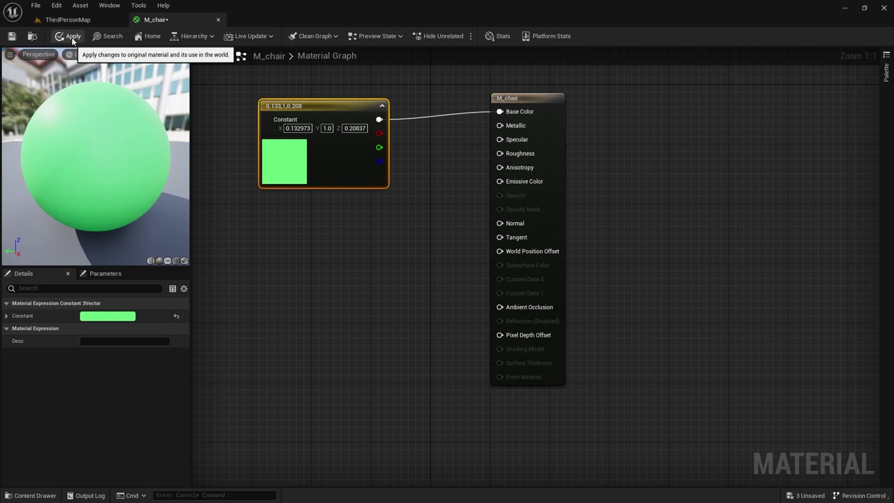
click(72, 37)
click(70, 19)
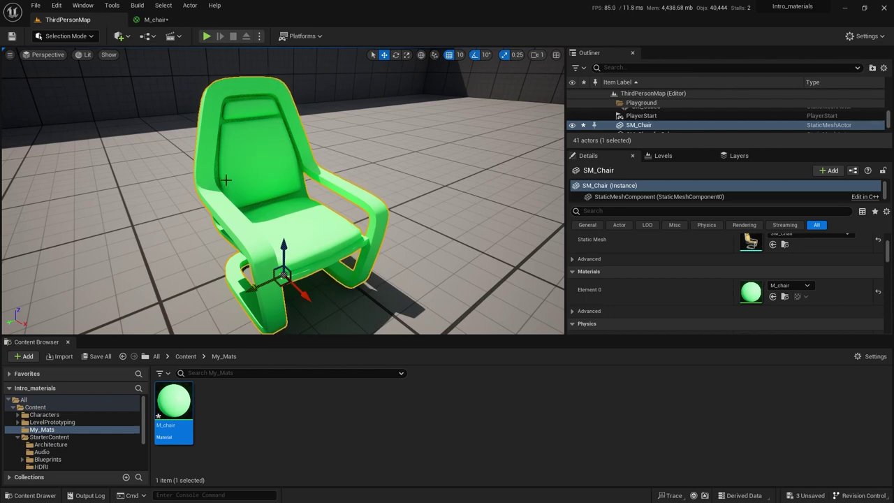
click(156, 21)
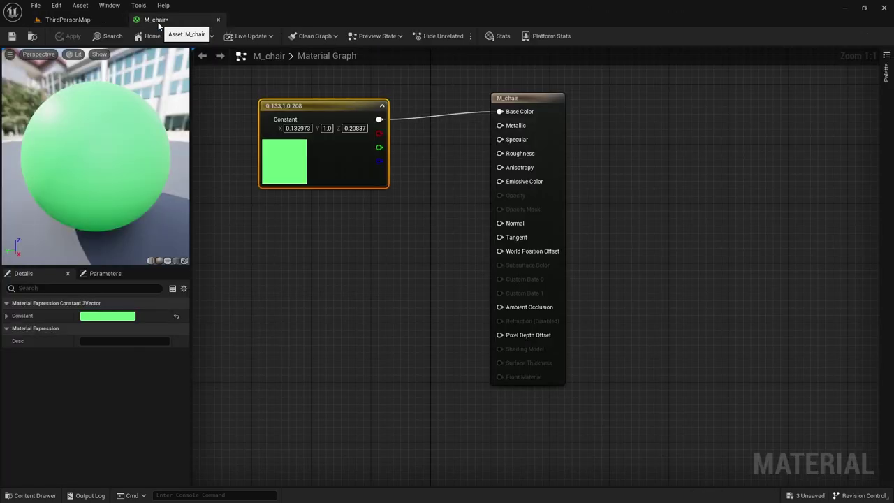
Preview M_chair on cylinder, sphere and plane meshes, settling on the cube.
click(79, 21)
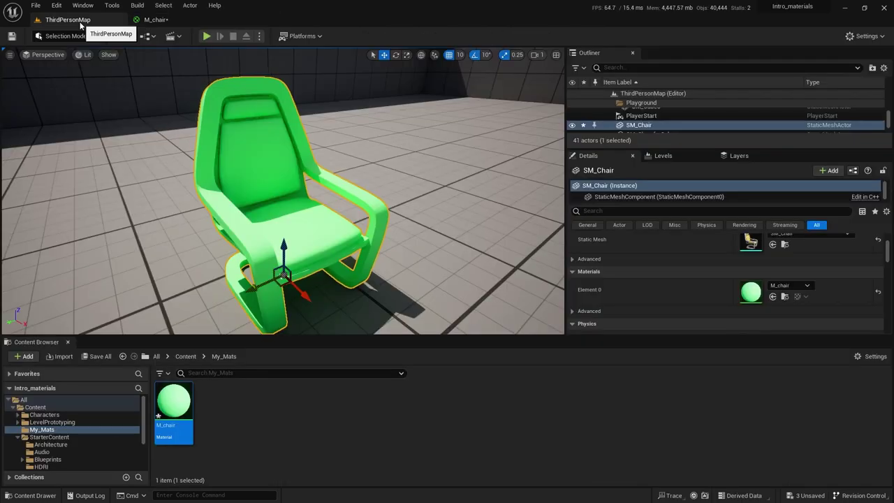
click(154, 22)
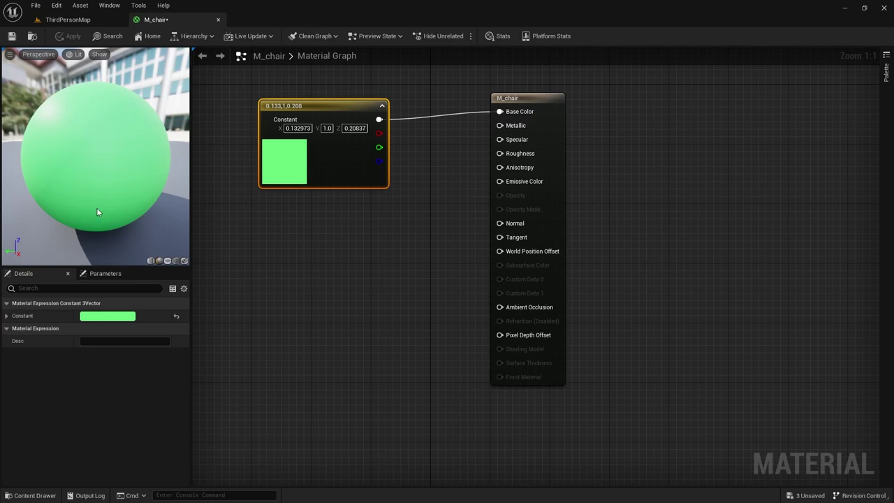
click(151, 261)
drag(148, 188, 154, 212)
click(160, 261)
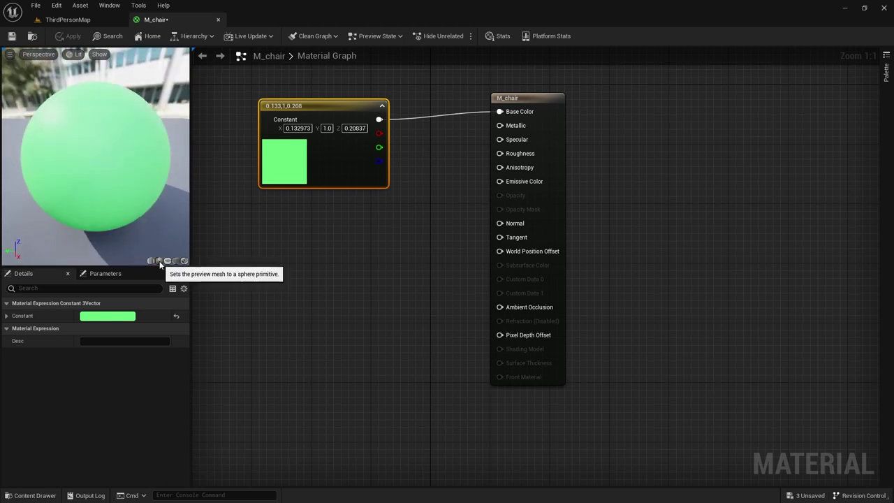
click(168, 261)
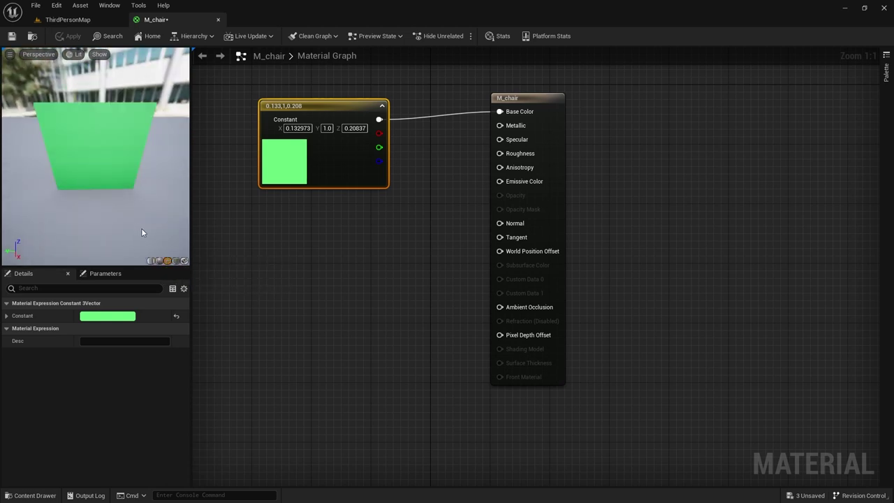
drag(144, 230, 115, 231)
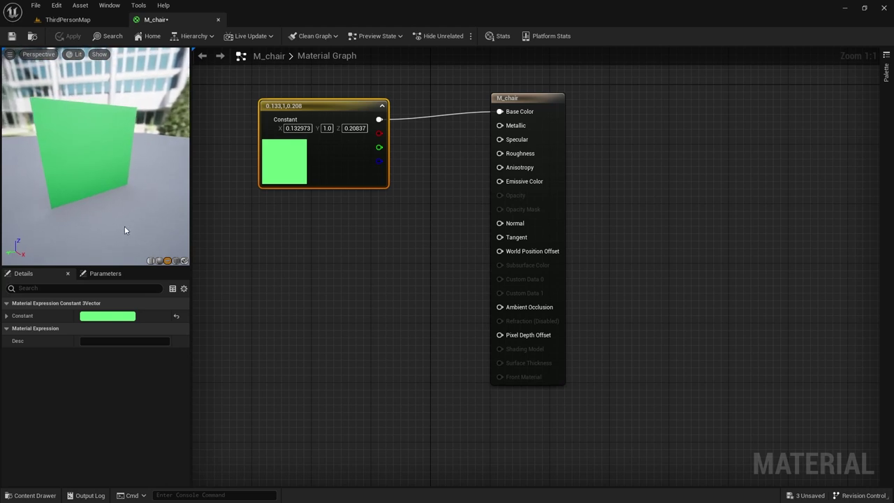
scroll(165, 213, up, 5)
click(176, 261)
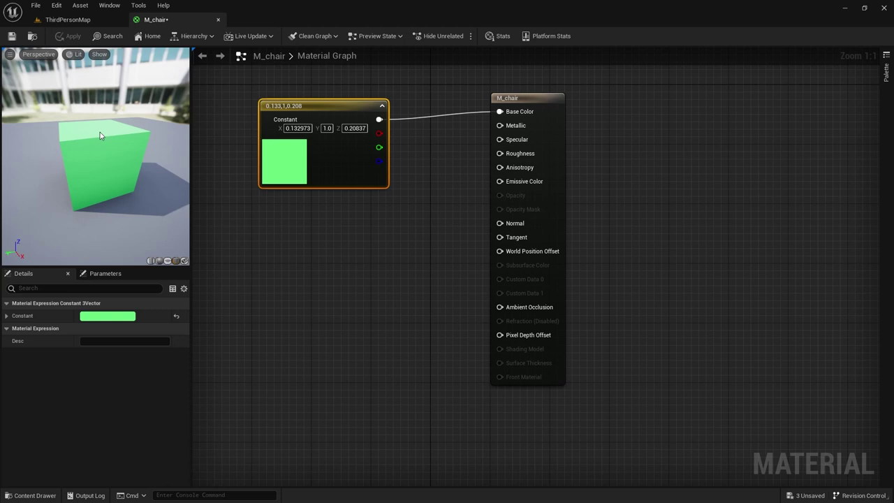
Select SM_Chair in StarterContent > Props and use it as M_chair's preview mesh.
click(68, 21)
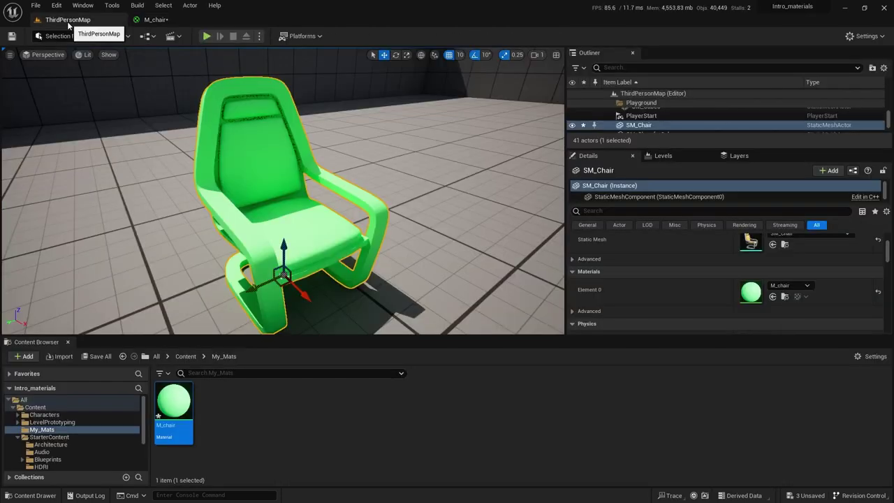
scroll(61, 433, down, 3)
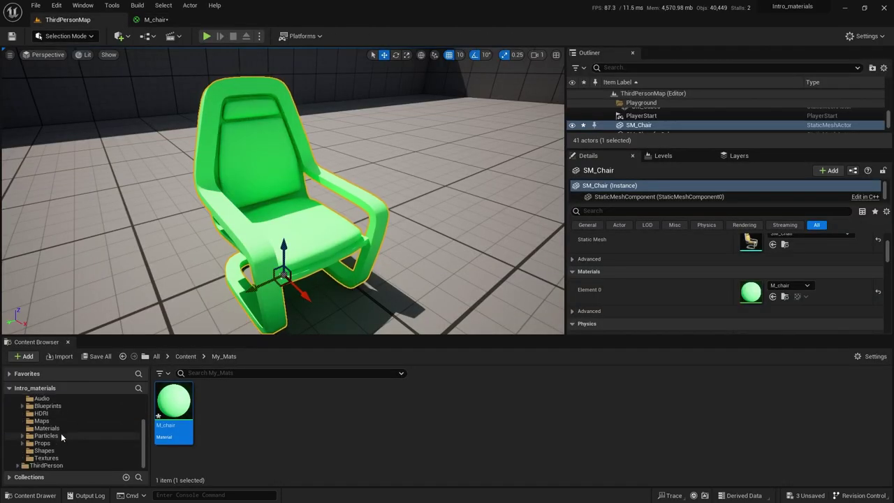
click(43, 442)
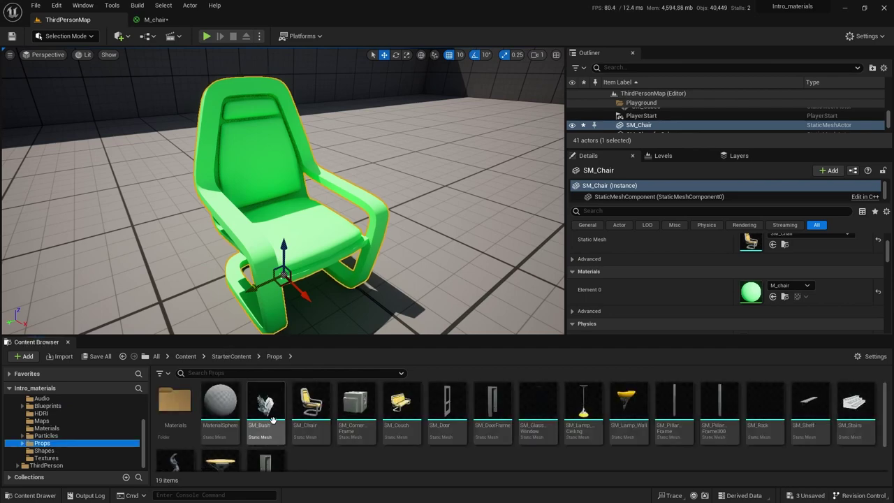
click(312, 408)
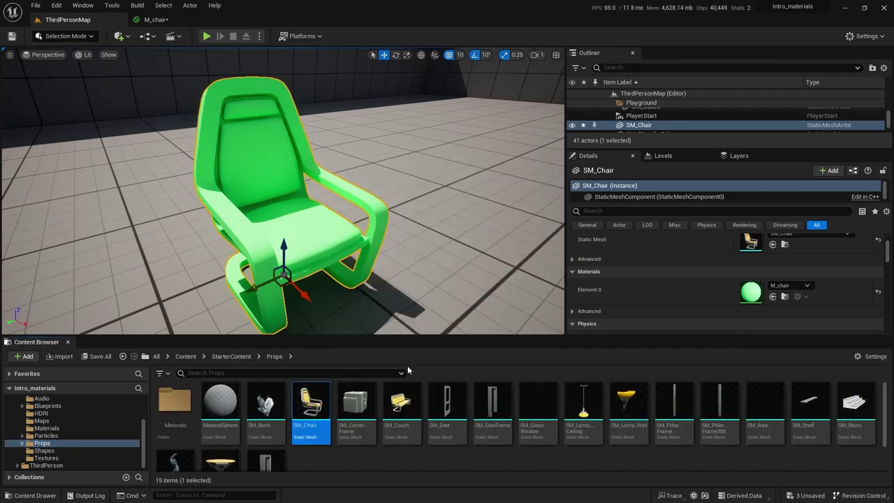
click(155, 19)
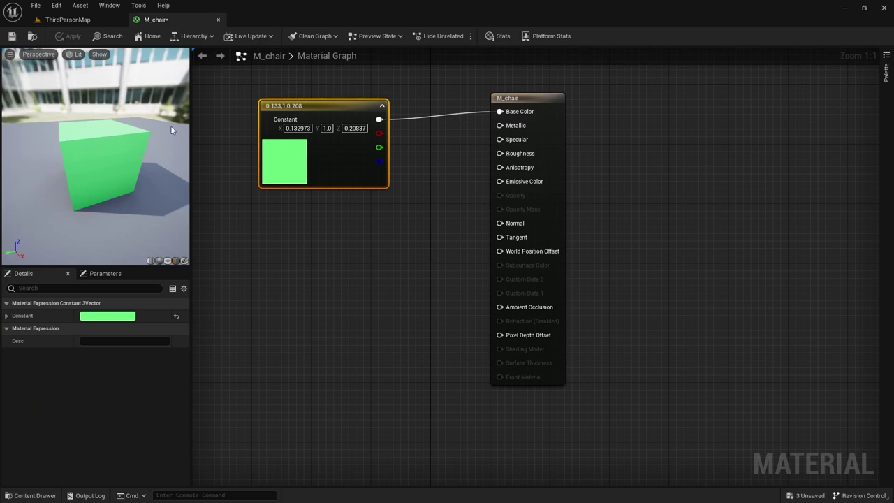
click(184, 262)
Zoom and orbit the M_chair preview to view the green chair from the front.
scroll(112, 192, up, 3)
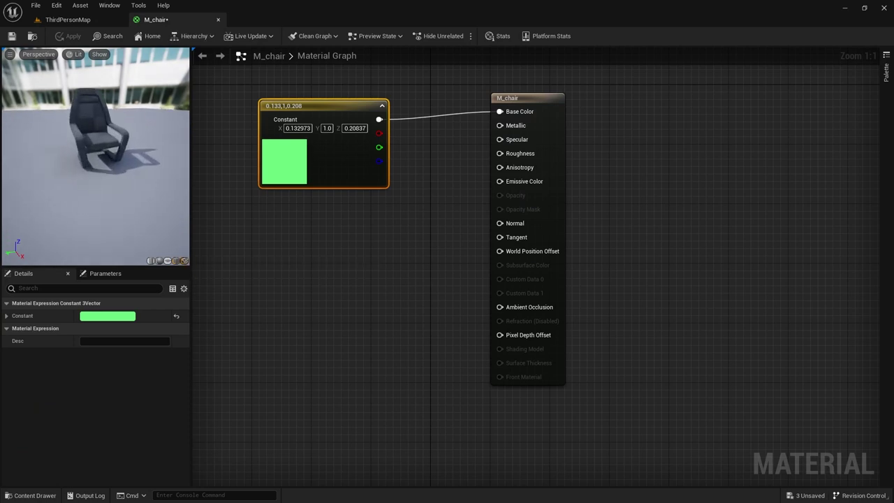
scroll(112, 192, up, 2)
scroll(111, 192, up, 3)
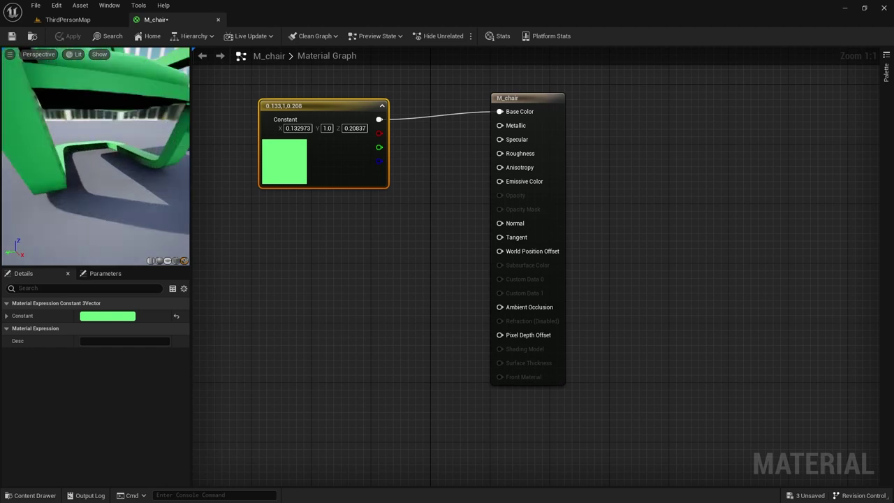
scroll(112, 192, down, 2)
drag(110, 124, 144, 126)
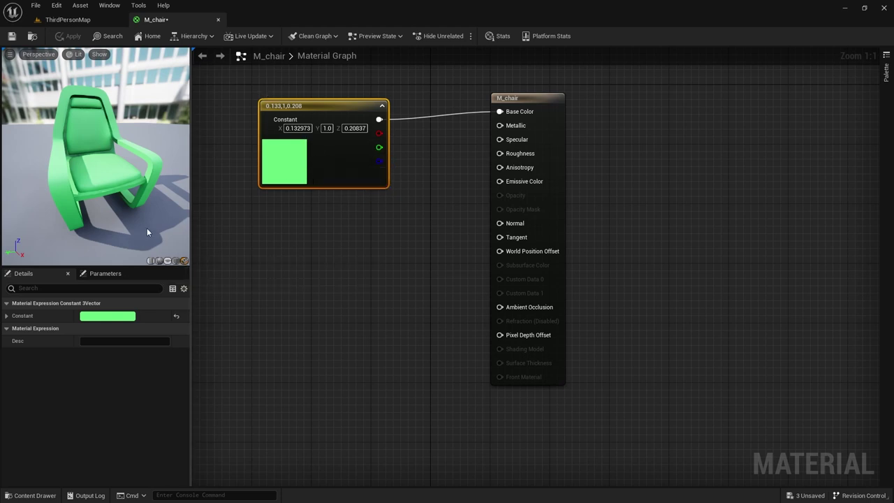
drag(146, 228, 168, 228)
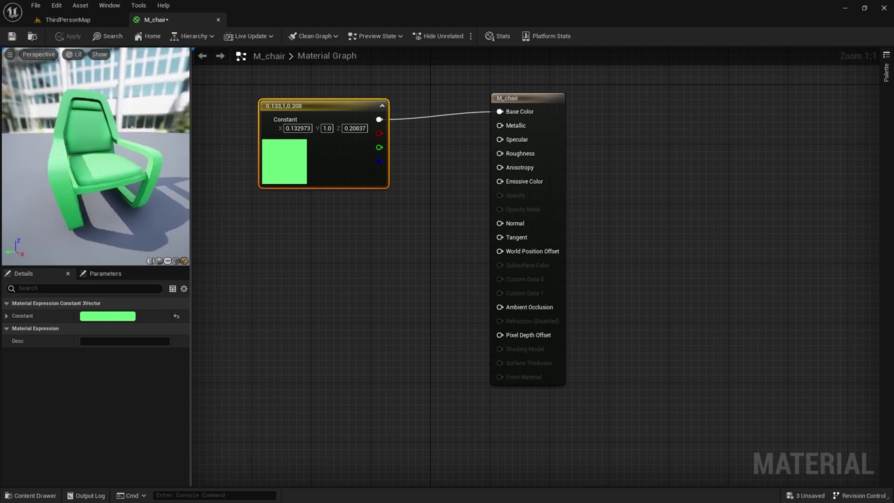
Check the green chair in ThirdPersonMap, then return to the M_chair graph.
click(73, 20)
click(157, 20)
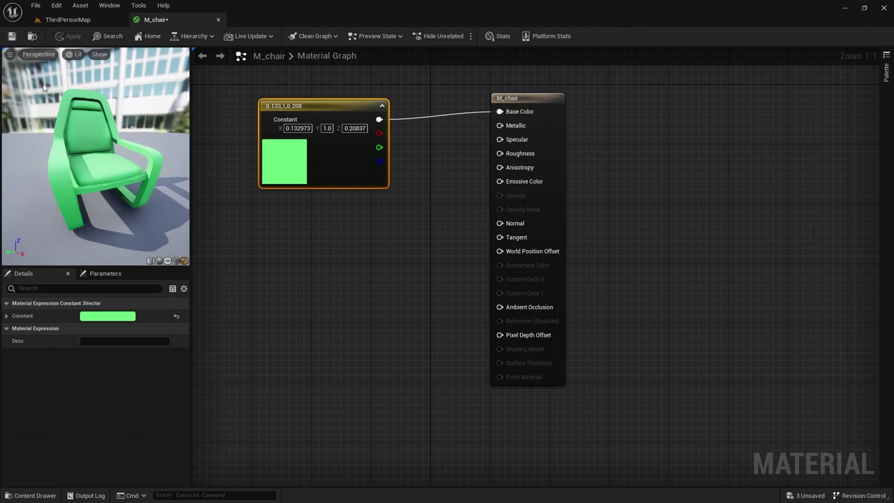
click(73, 20)
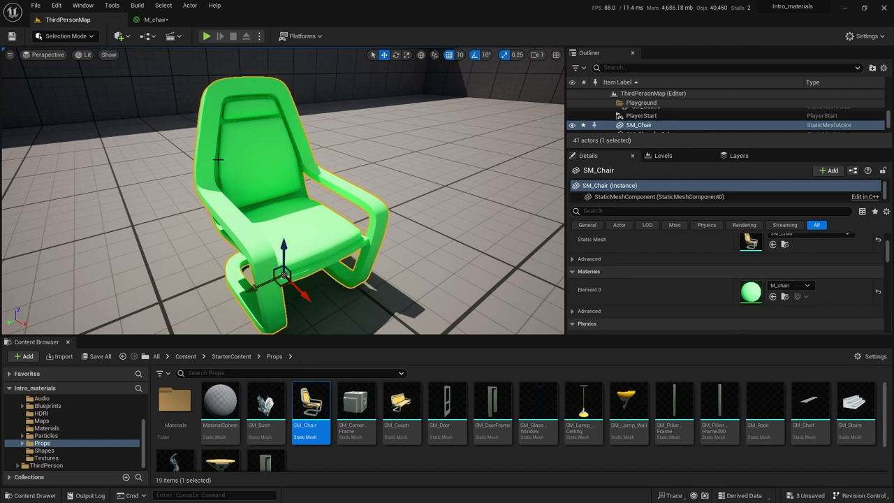
click(157, 21)
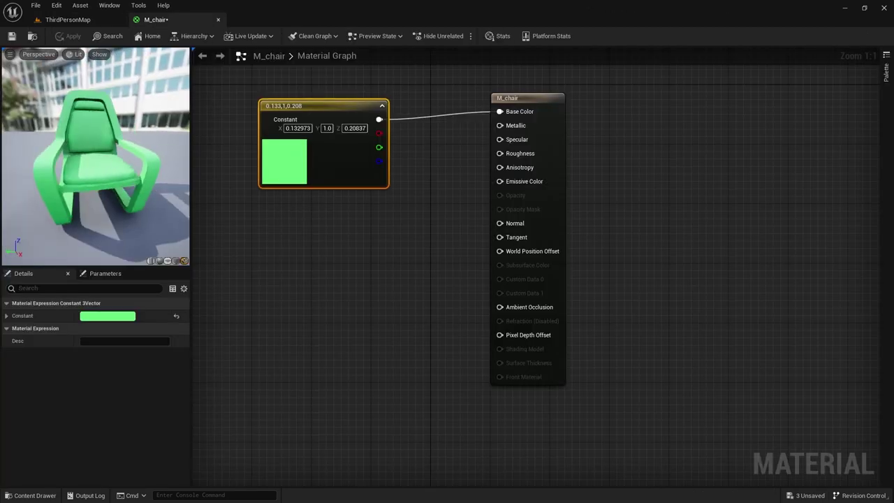
Change the Constant to blue (0.0692, 0.0961, 1) and check the chair in the level.
double_click(287, 168)
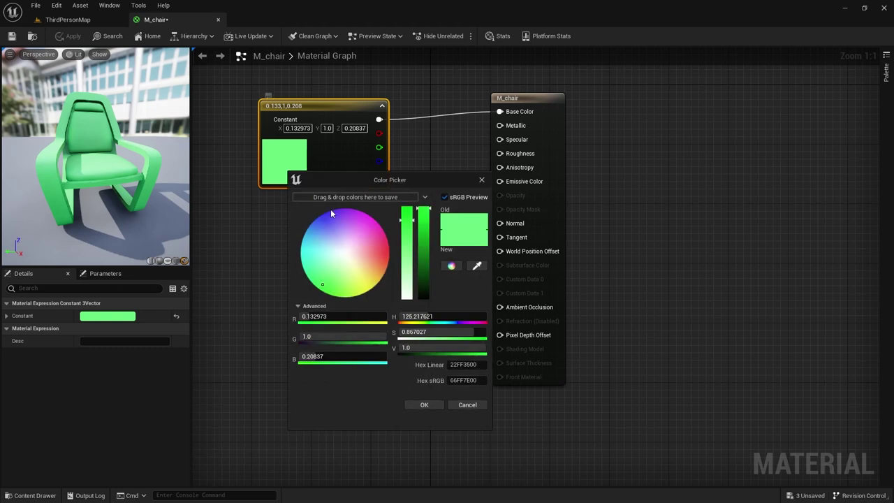
click(323, 216)
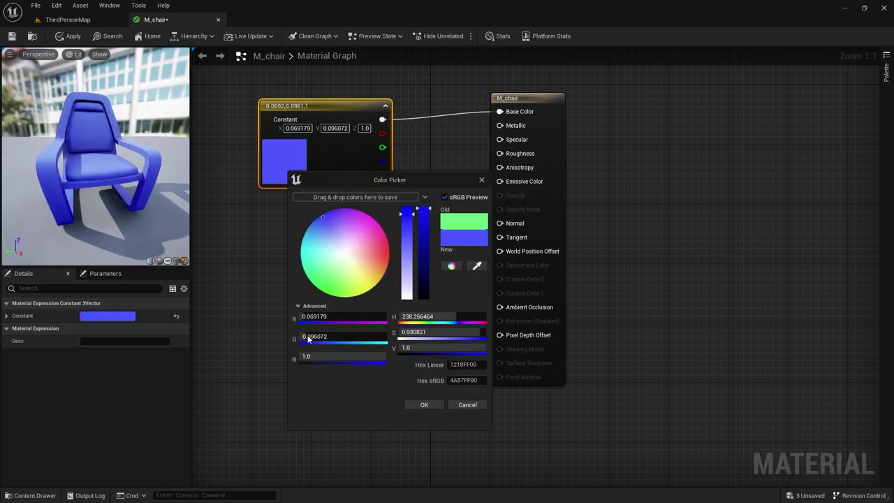
click(436, 408)
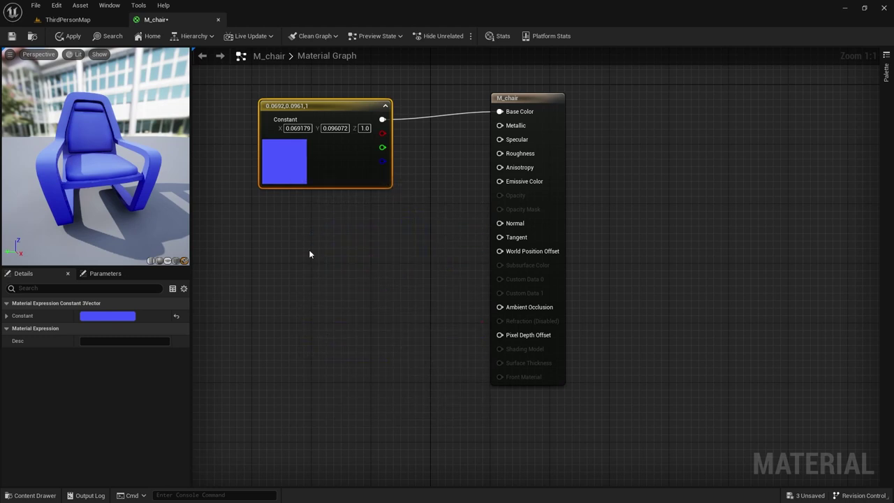
click(76, 21)
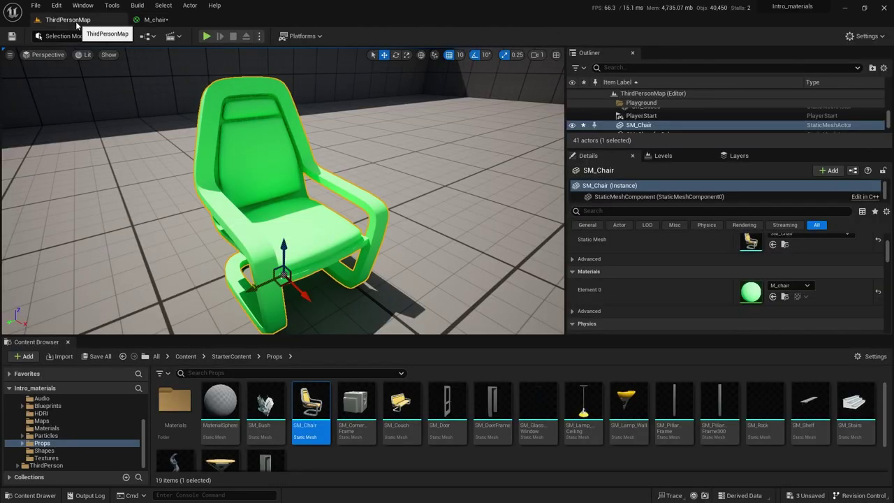
click(154, 21)
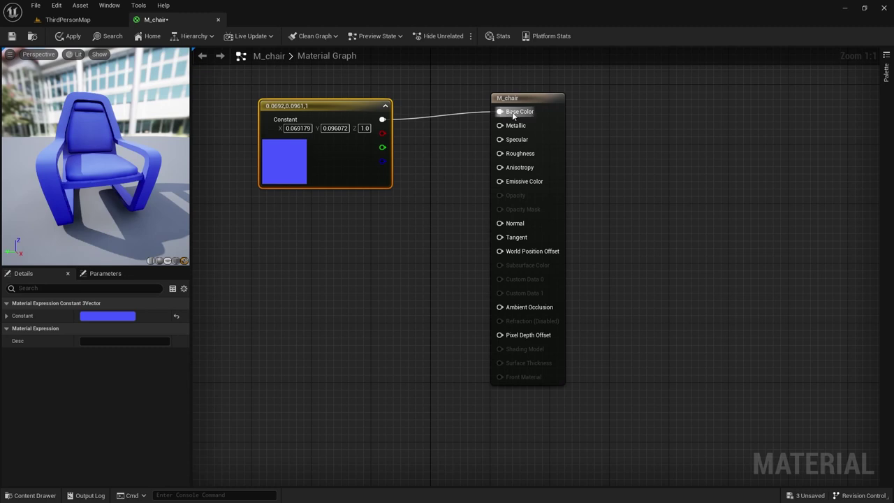
Move the result node down-right and the blue Constant up-right, then add a Texture Sample node.
drag(533, 102, 563, 170)
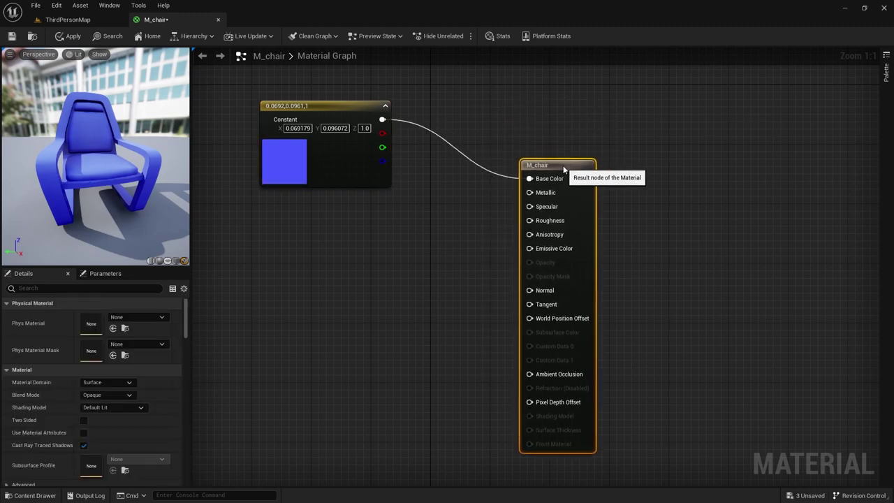
drag(308, 106, 358, 107)
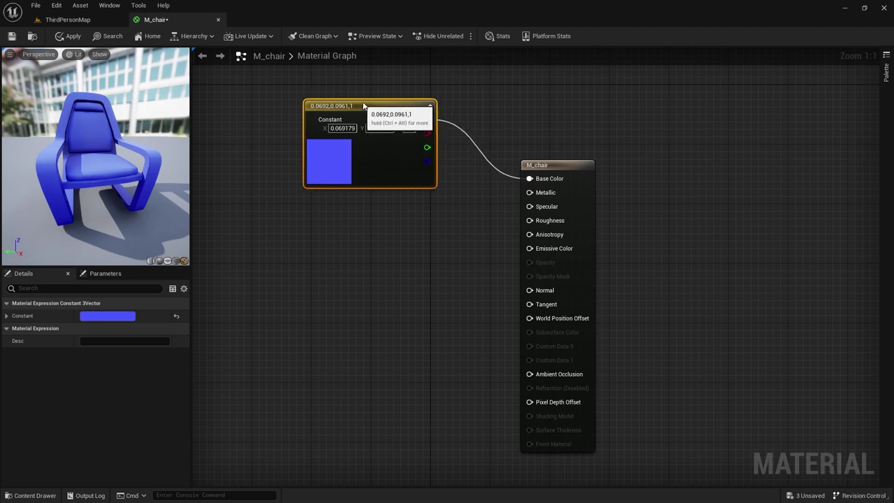
drag(371, 105, 371, 83)
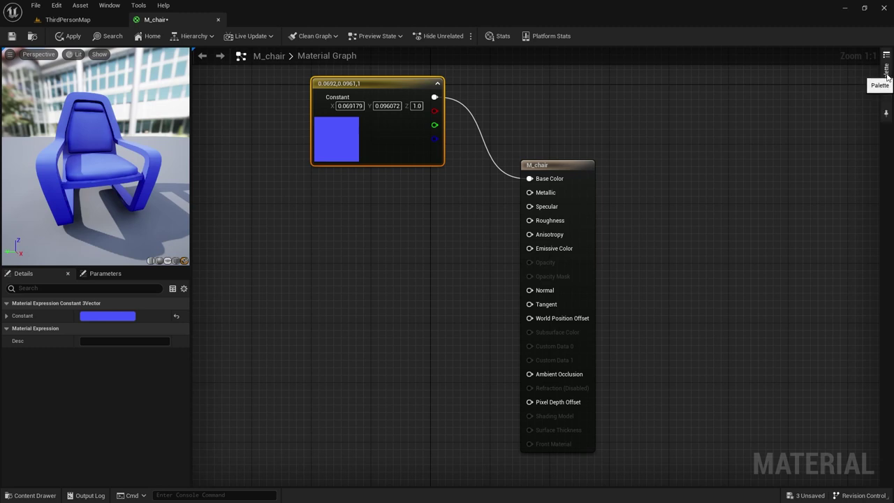
click(259, 201)
Wire the new Texture Sample's RGB output into Base Color, replacing the blue Constant.
drag(297, 206, 274, 190)
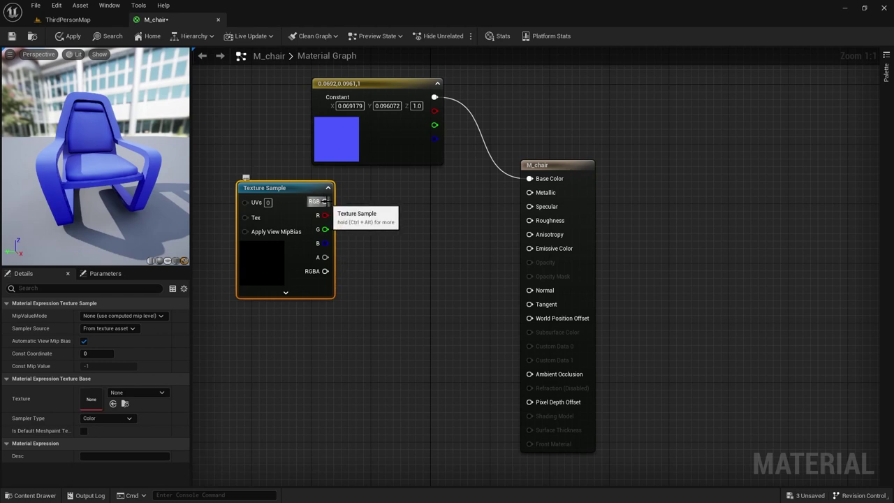
drag(325, 201, 529, 179)
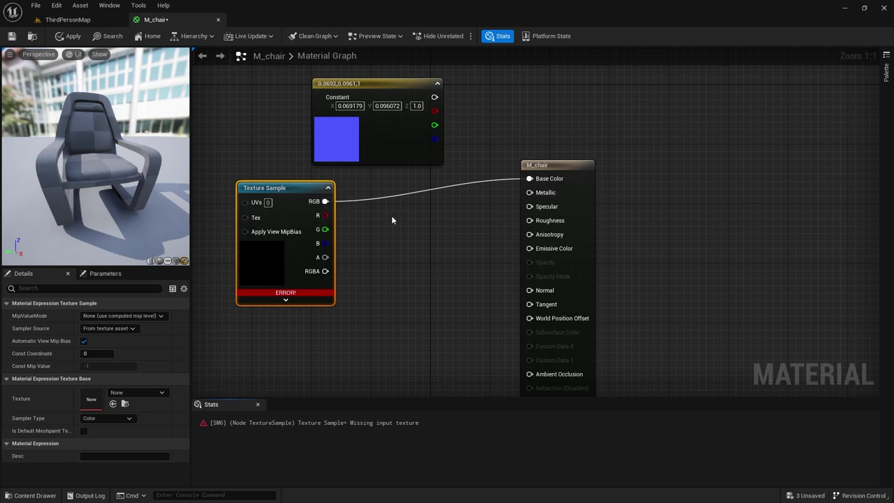
drag(289, 187, 304, 188)
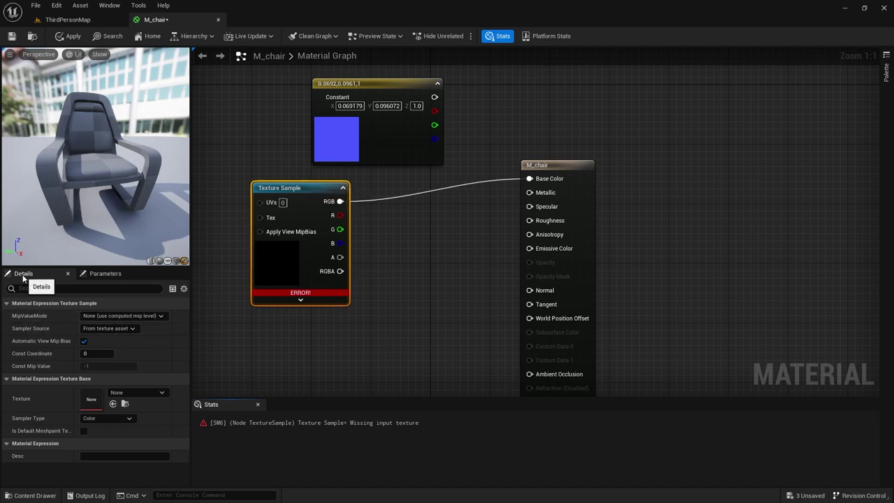
Inspect the blue Constant's R, G, B values, then select the Texture Sample.
click(371, 82)
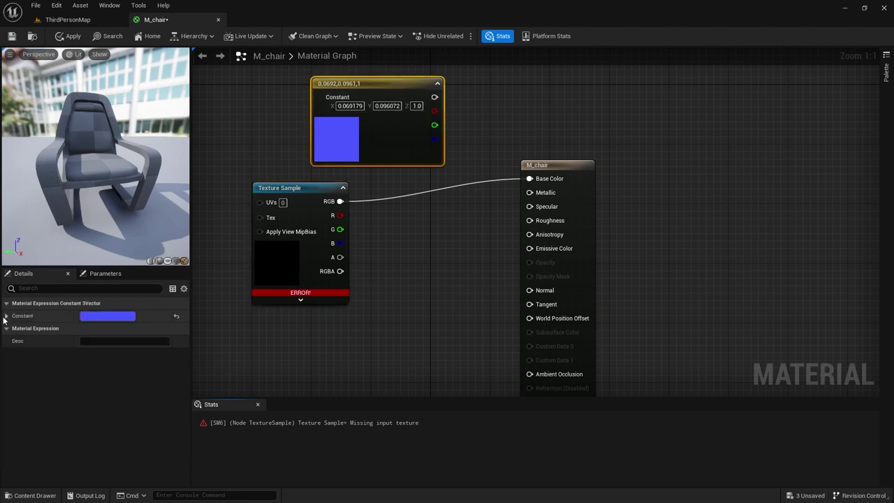
click(6, 316)
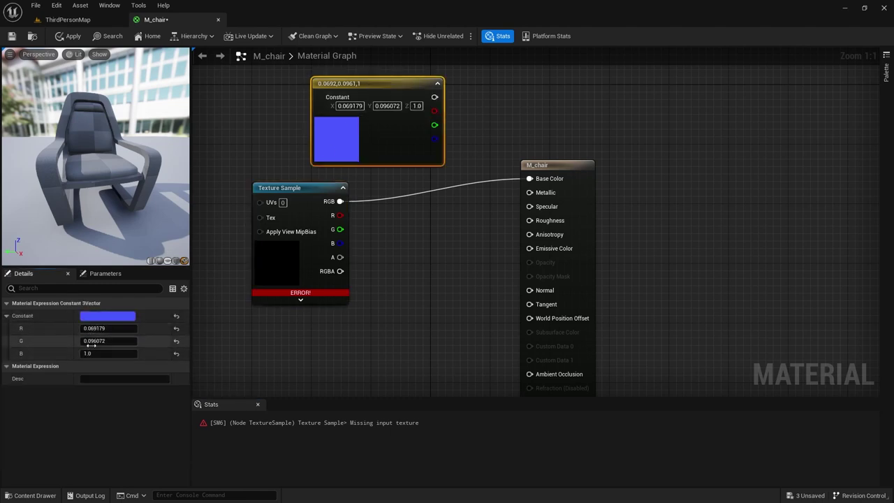
click(295, 188)
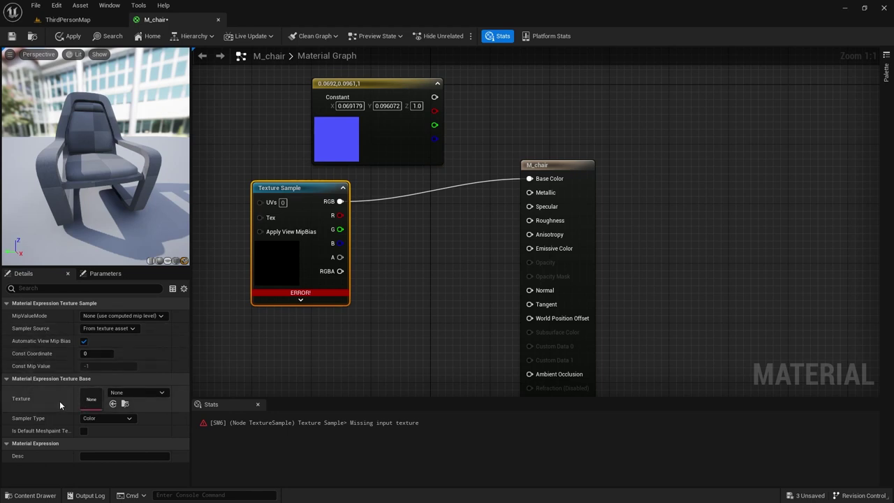
Search the texture list for 'brick' and assign T_Brick_Hewn_Stone_D to the Texture Sample.
click(160, 394)
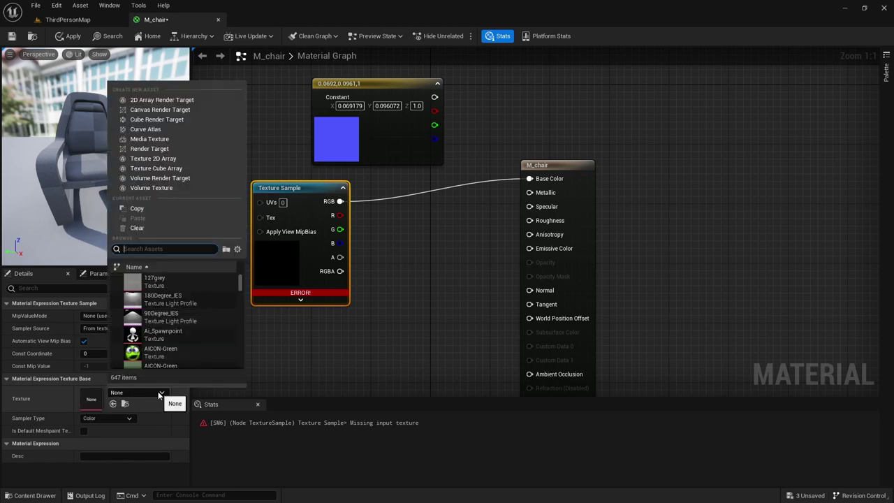
drag(241, 284, 242, 310)
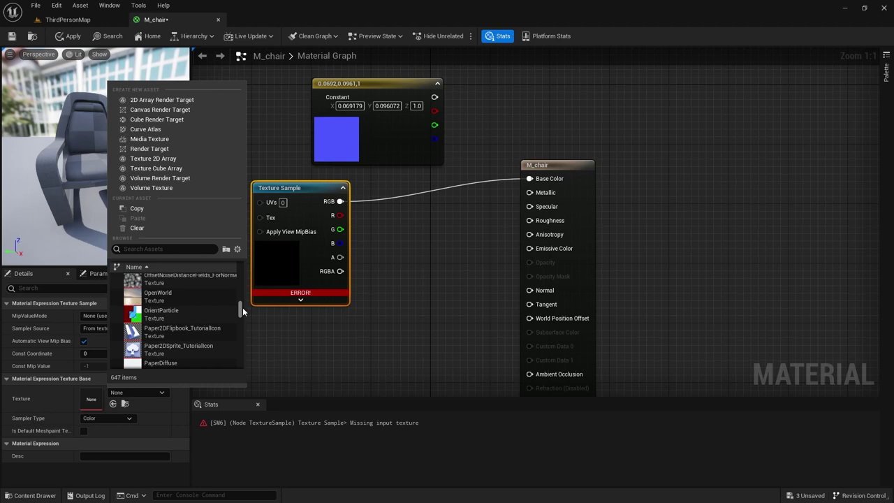
drag(242, 309, 244, 320)
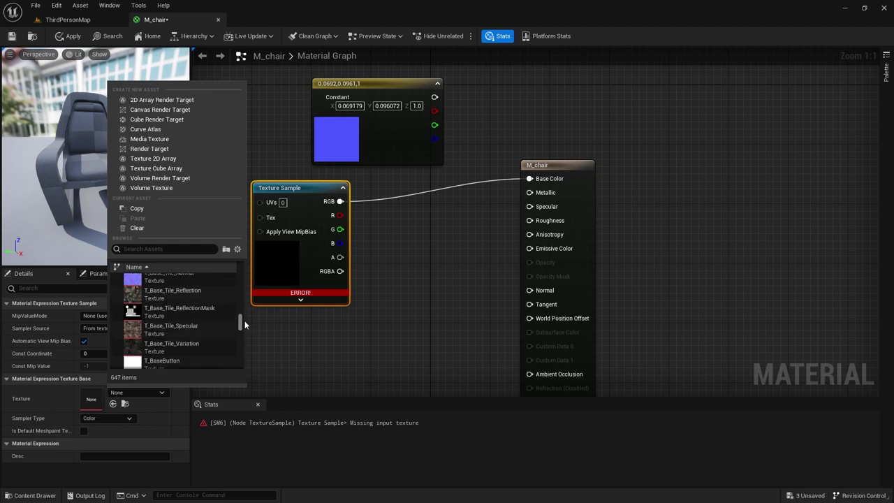
drag(245, 323, 245, 326)
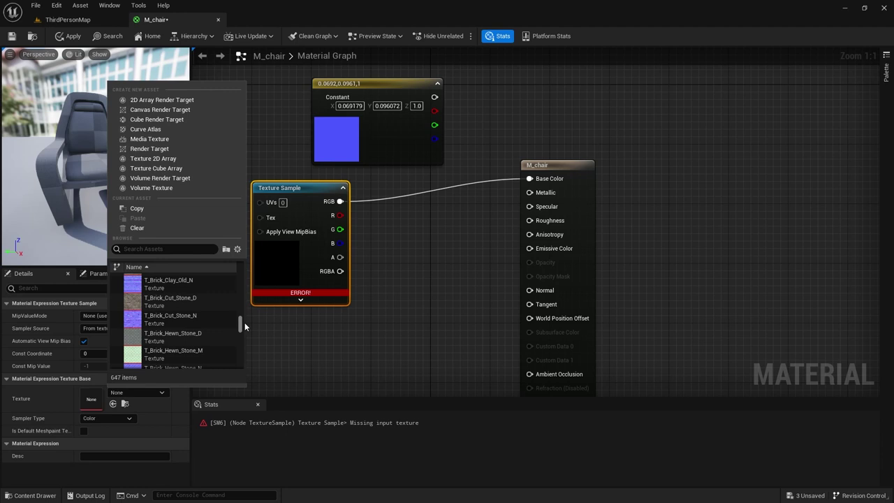
click(160, 248)
text(brick)
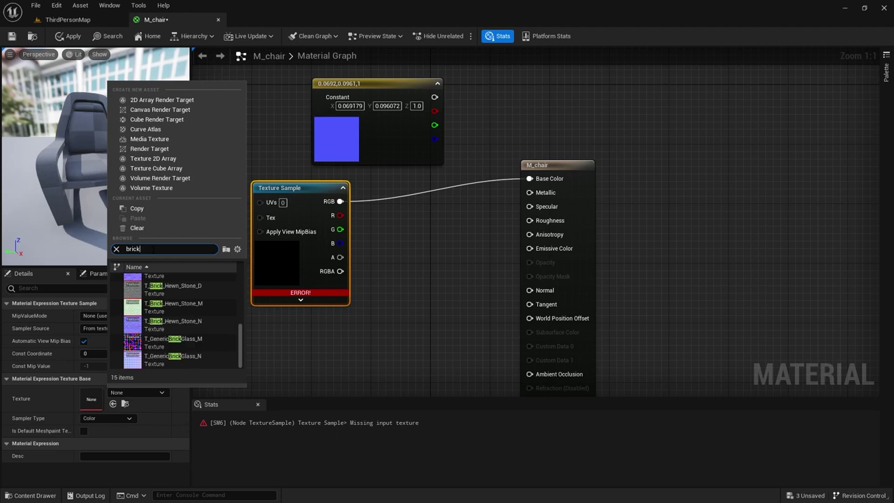
mouse_move(172, 285)
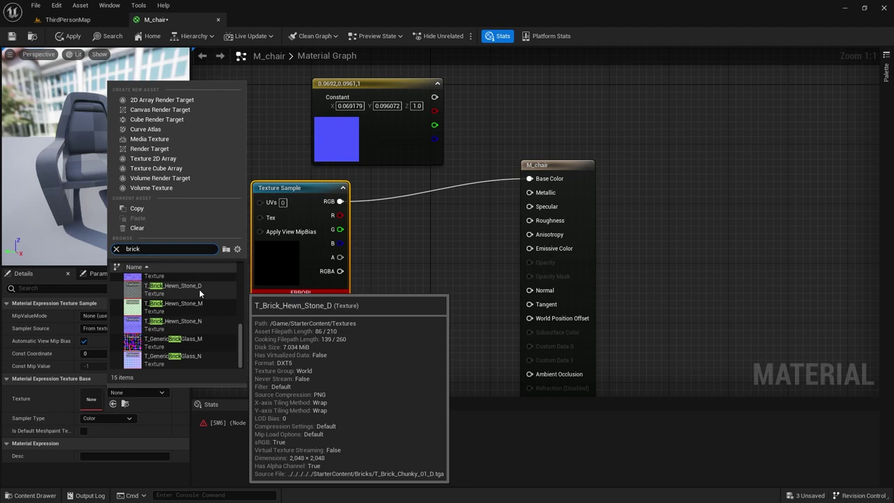
click(140, 293)
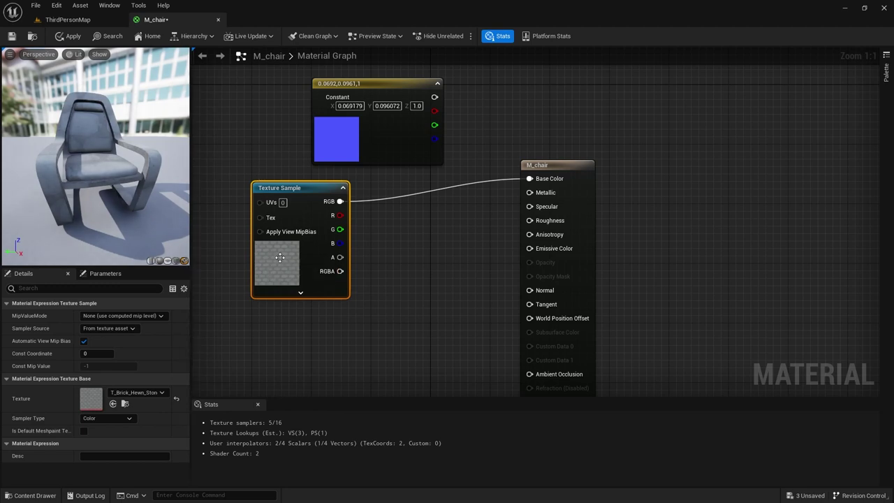
drag(119, 184, 165, 228)
scroll(110, 176, down, 6)
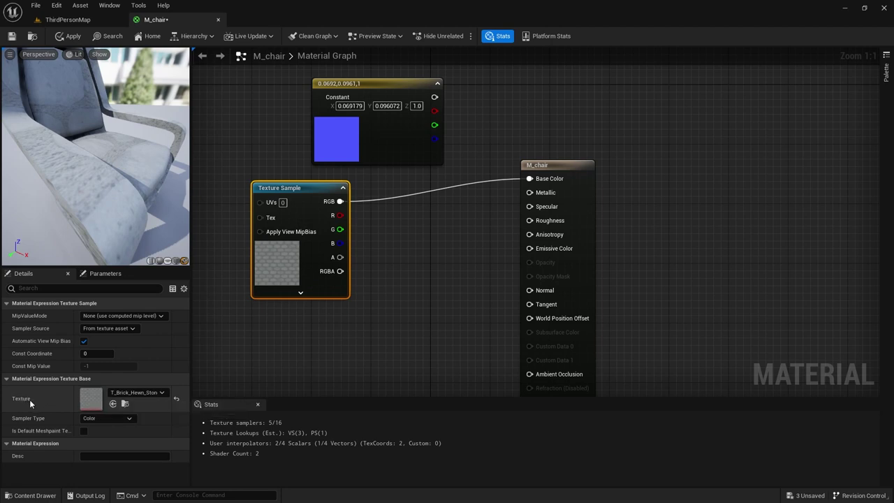
Open T_Brick_Hewn_Stone_D in the texture editor and toggle its alpha channel off and on.
double_click(94, 402)
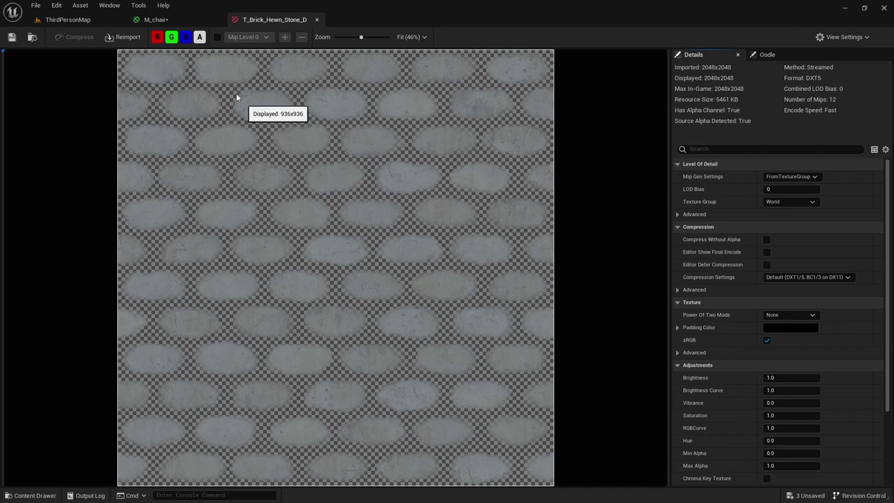
click(200, 38)
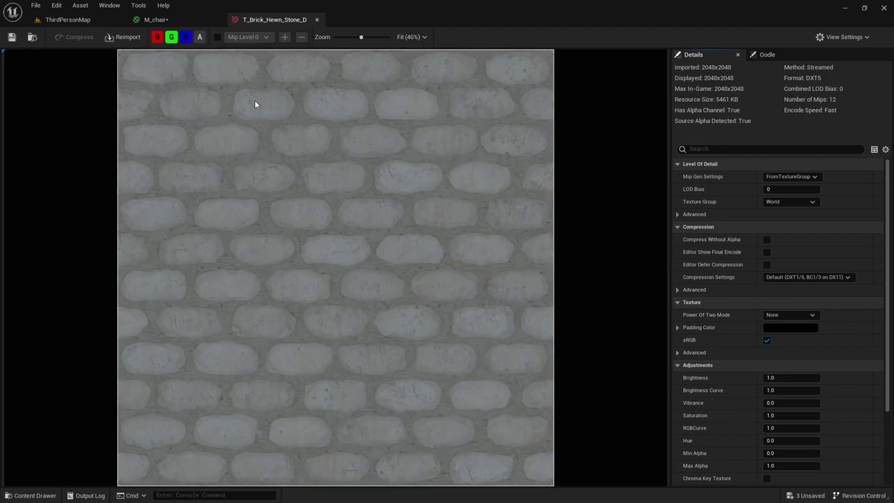
scroll(289, 170, up, 3)
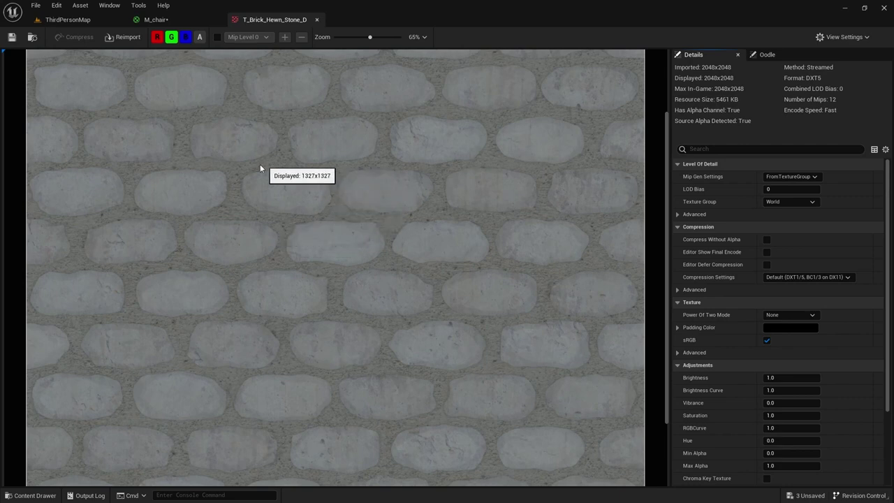
click(200, 38)
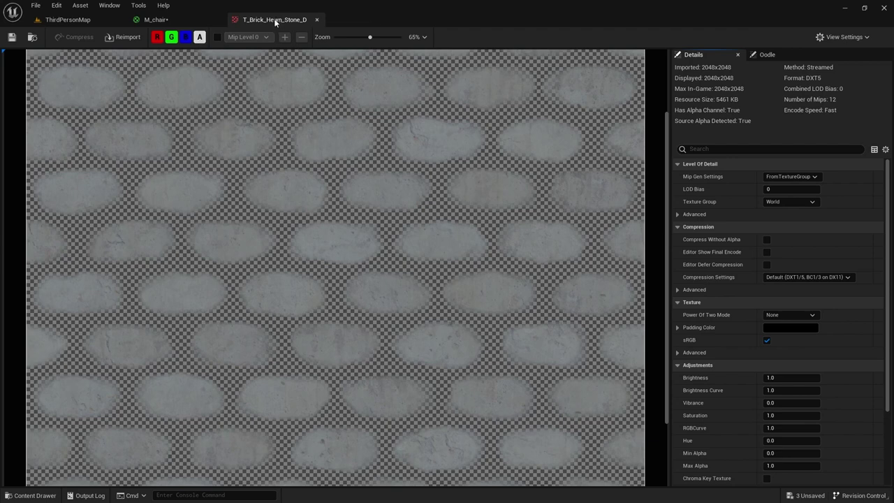
click(166, 24)
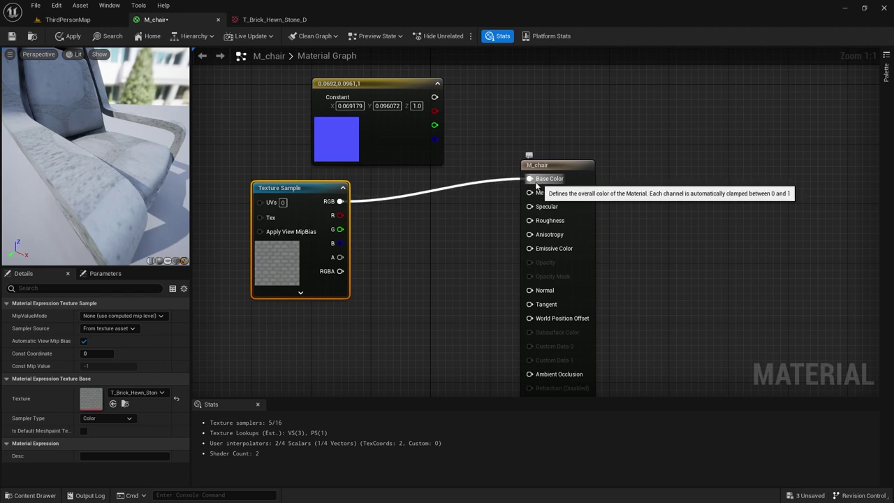
Move the M_chair output and Texture Sample nodes further right, then return to ThirdPersonMap.
mouse_move(143, 196)
mouse_down()
mouse_move(123, 164)
mouse_move(141, 196)
mouse_up()
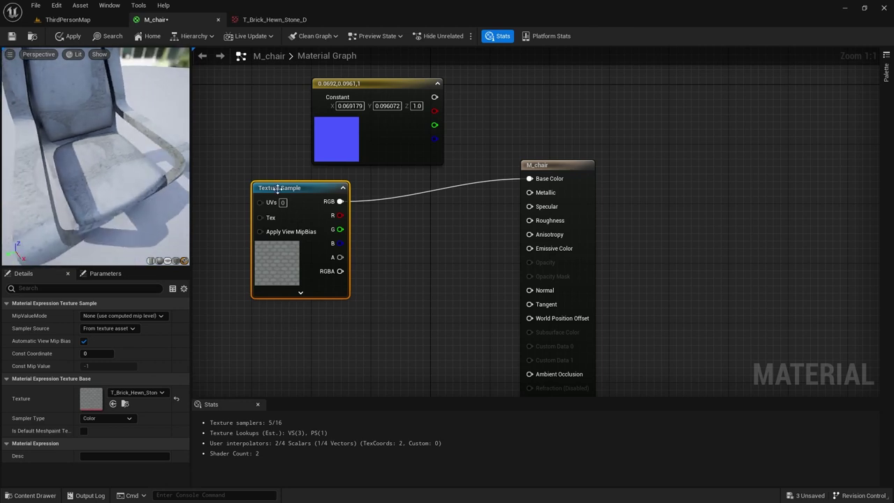
drag(557, 168, 602, 160)
drag(310, 188, 406, 188)
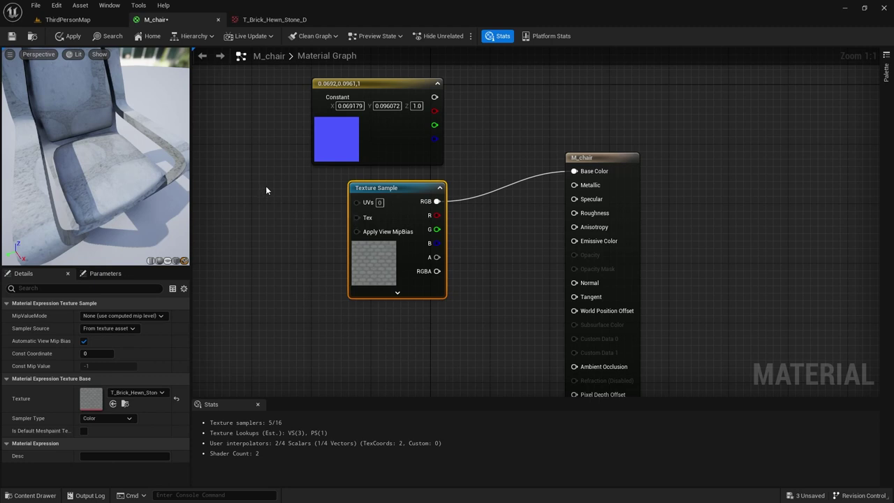
click(68, 20)
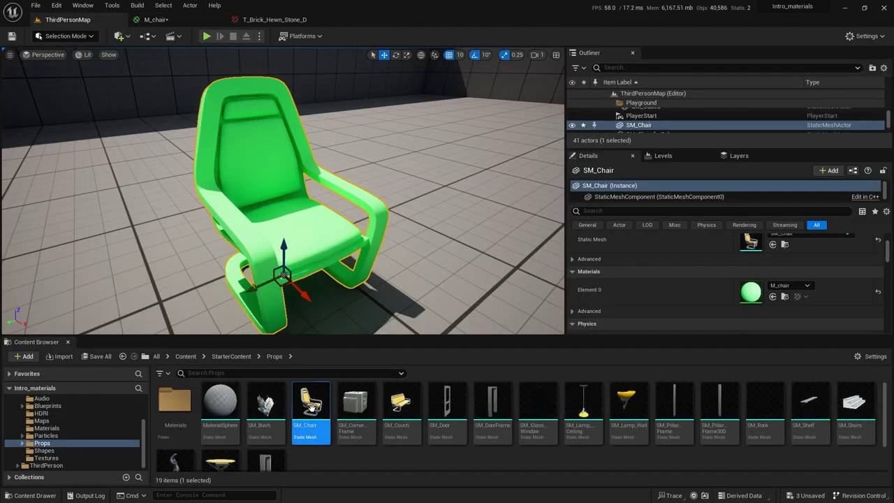
Open SM_Chair in the Static Mesh Editor and orbit in close on the chair.
mouse_move(311, 404)
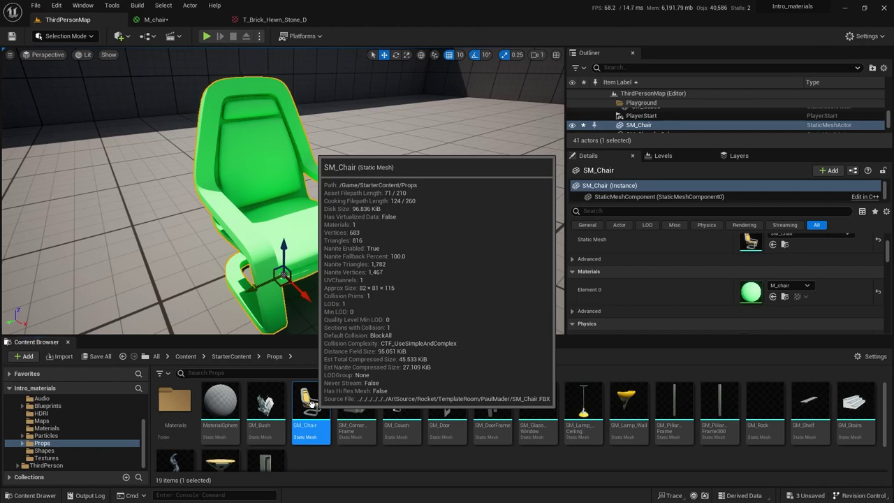
double_click(311, 403)
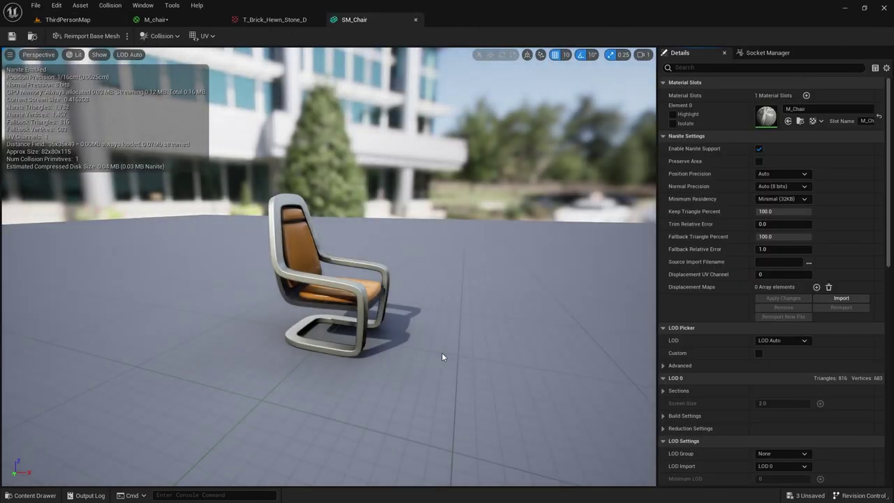
drag(441, 357, 538, 348)
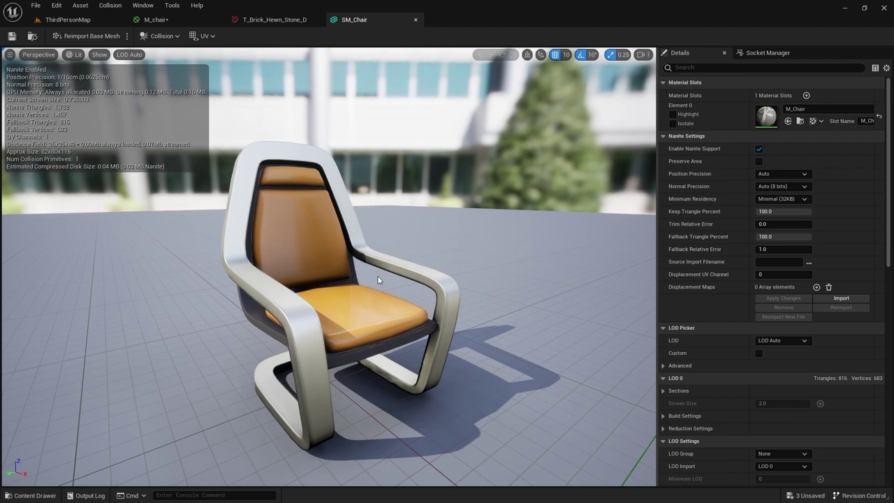
click(206, 36)
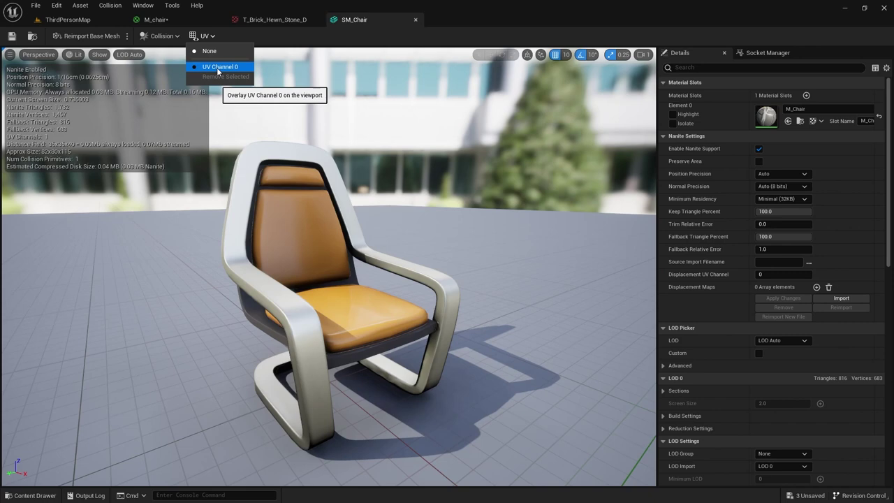
Overlay the chair's UV Channel 0 layout in the mesh viewport.
click(218, 68)
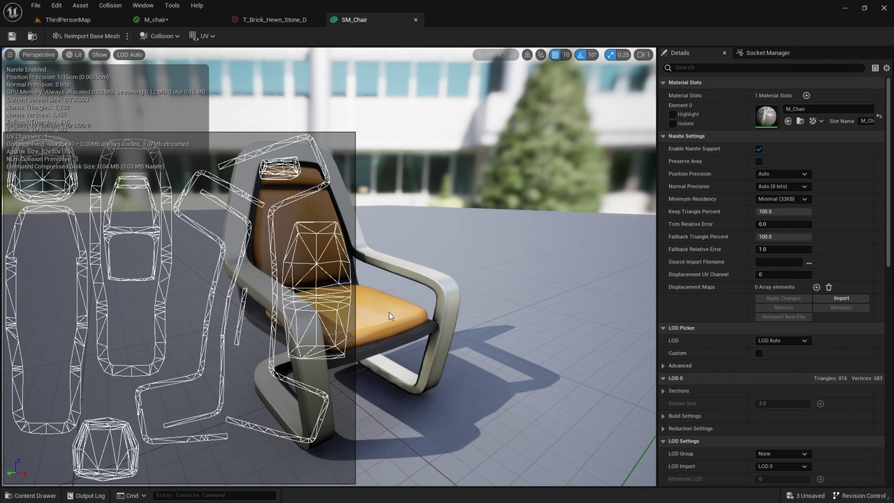
View T_Brick_Hewn_Stone_D with its alpha channel hidden and zoomed out, then return to M_chair.
click(164, 21)
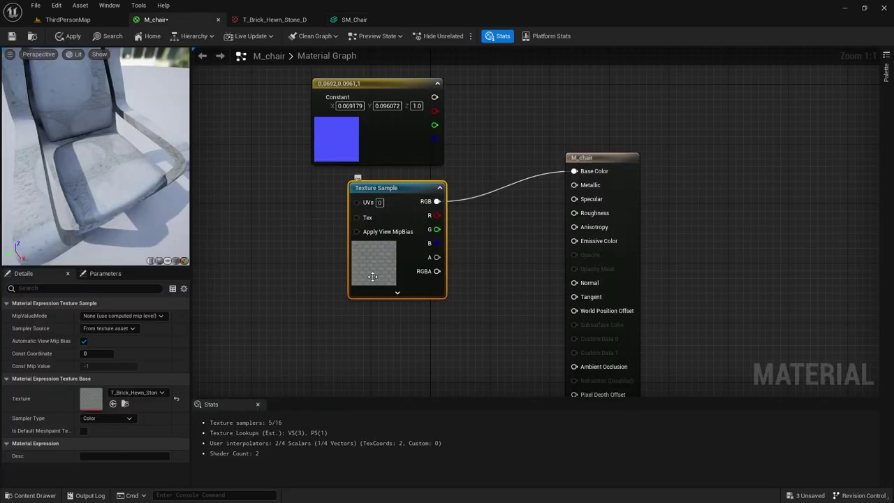
click(273, 20)
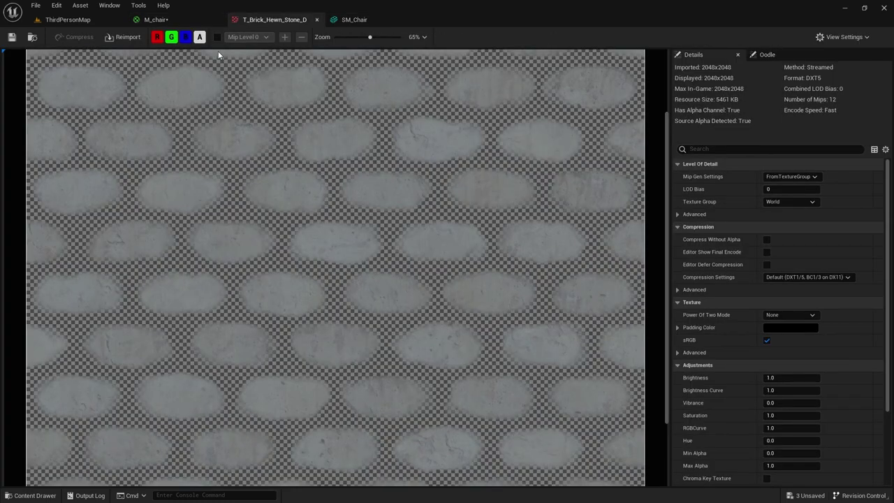
click(199, 37)
scroll(312, 225, down, 1)
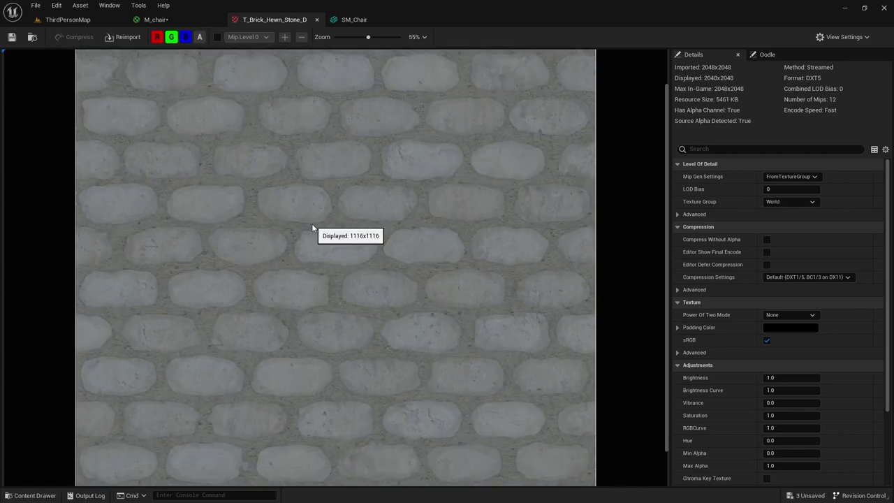
scroll(311, 227, down, 1)
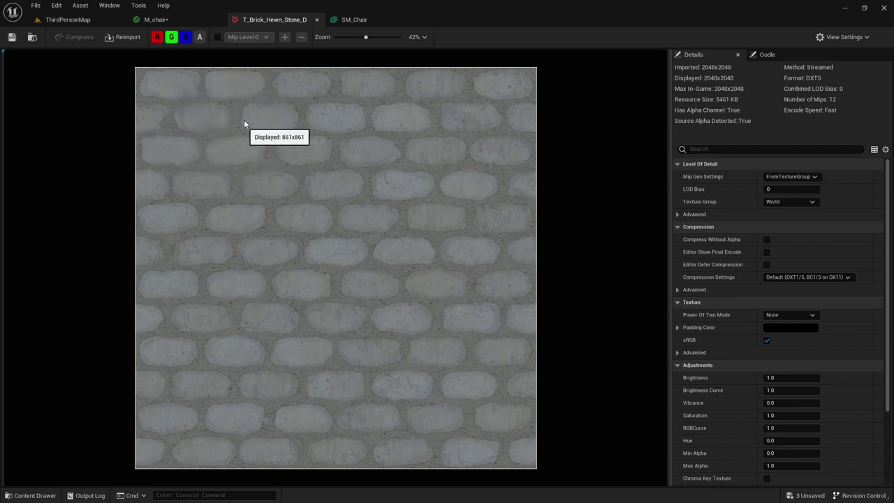
click(165, 21)
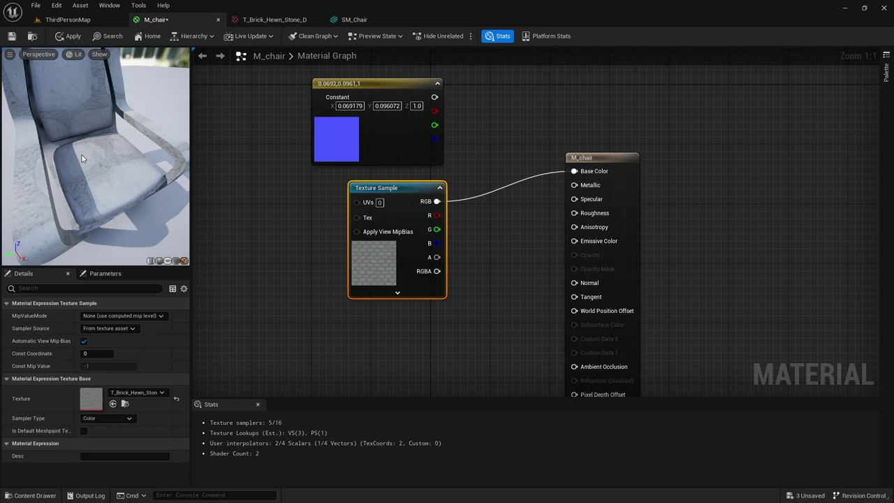
drag(401, 188, 409, 188)
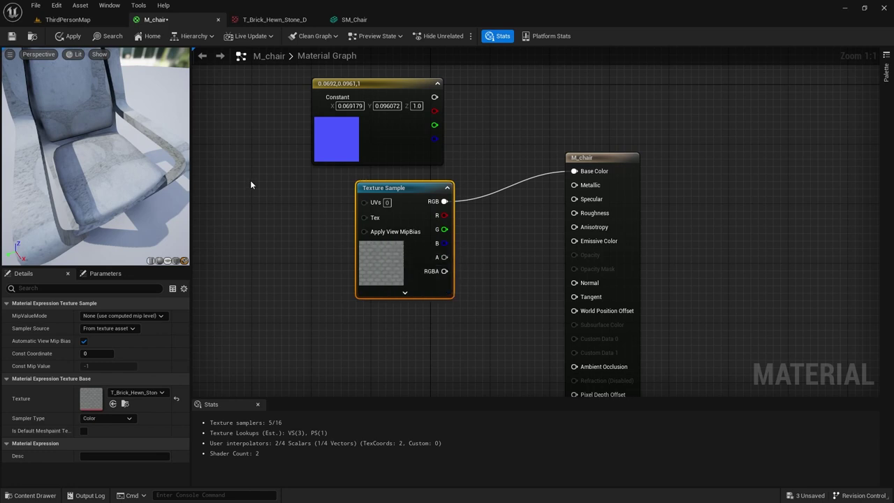
click(355, 19)
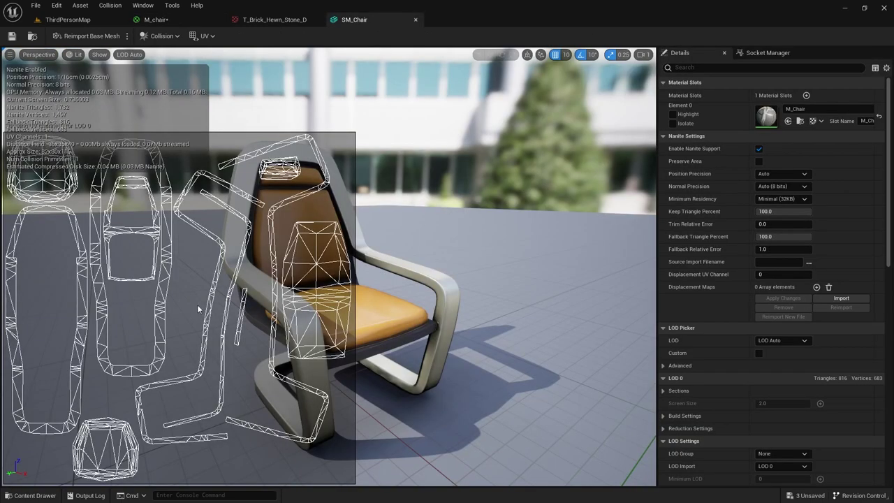
click(155, 20)
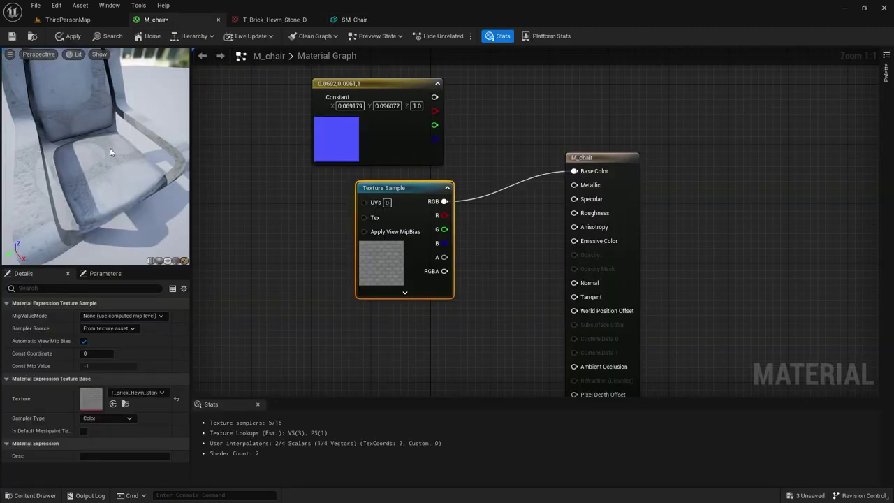
drag(119, 178, 112, 177)
Add a TexCoord node, wire it into the Texture Sample's UVs, and select it.
click(222, 189)
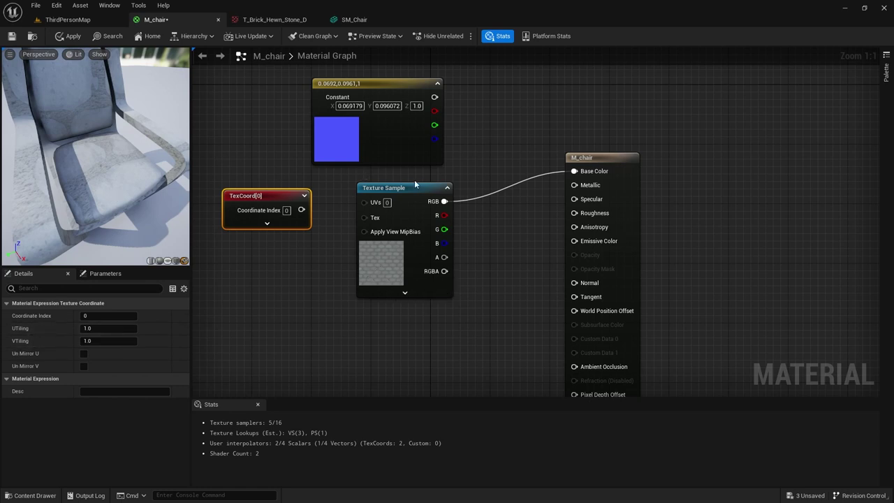
drag(415, 184, 437, 184)
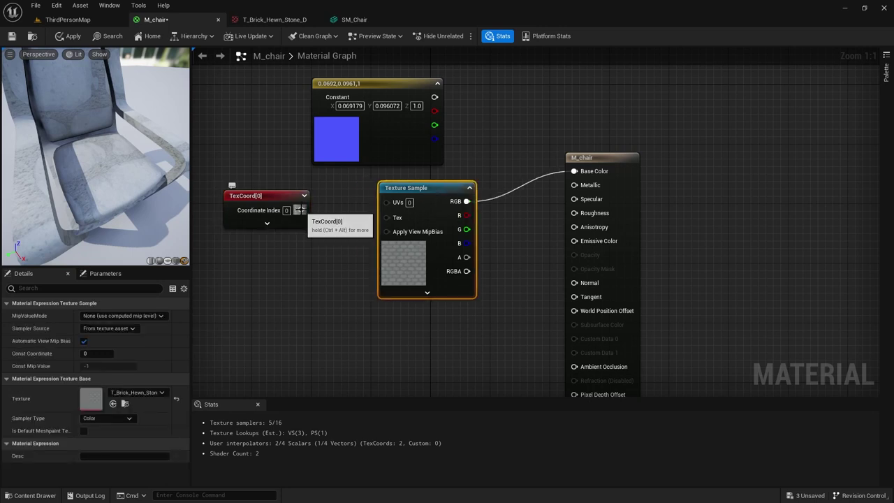
drag(300, 209, 387, 202)
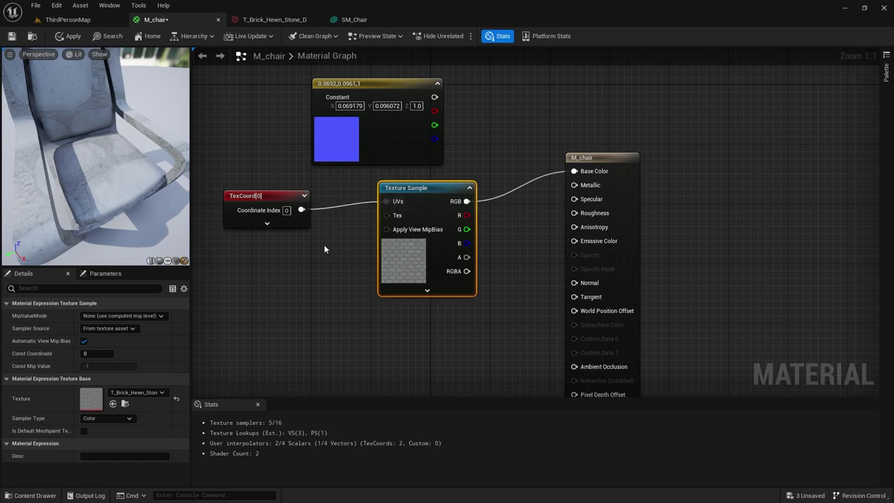
click(261, 196)
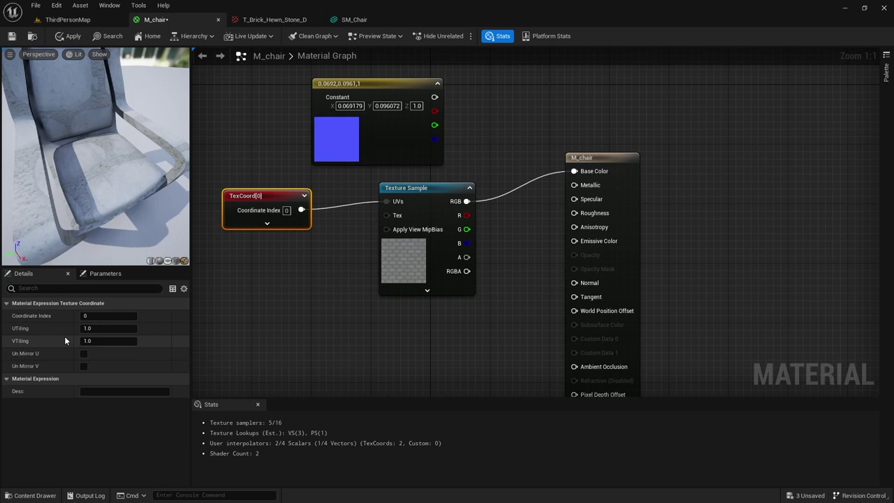
Set TexCoord UTiling and VTiling to 2, recompile, and view the brick texture.
click(105, 328)
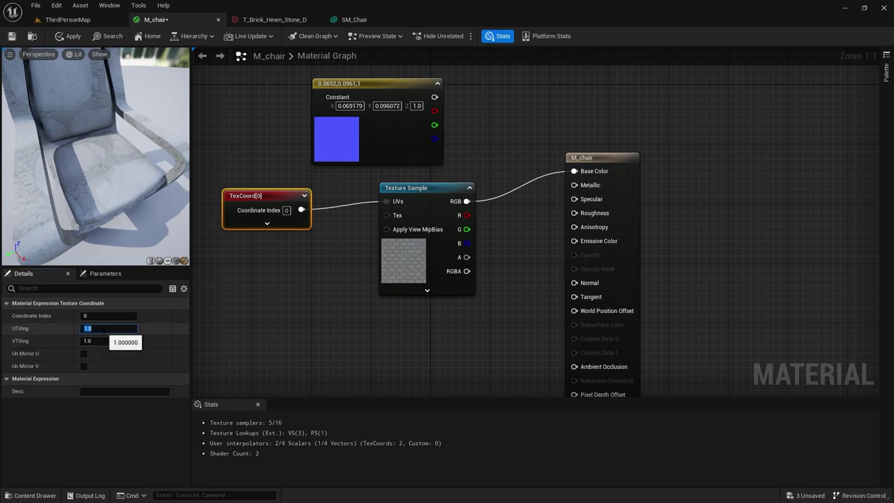
text(2)
key(Tab)
text(2)
key(Return)
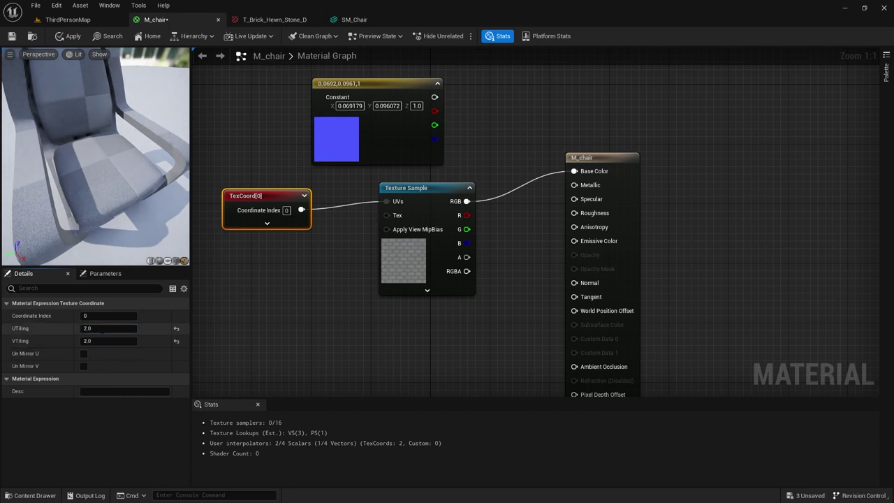
click(247, 328)
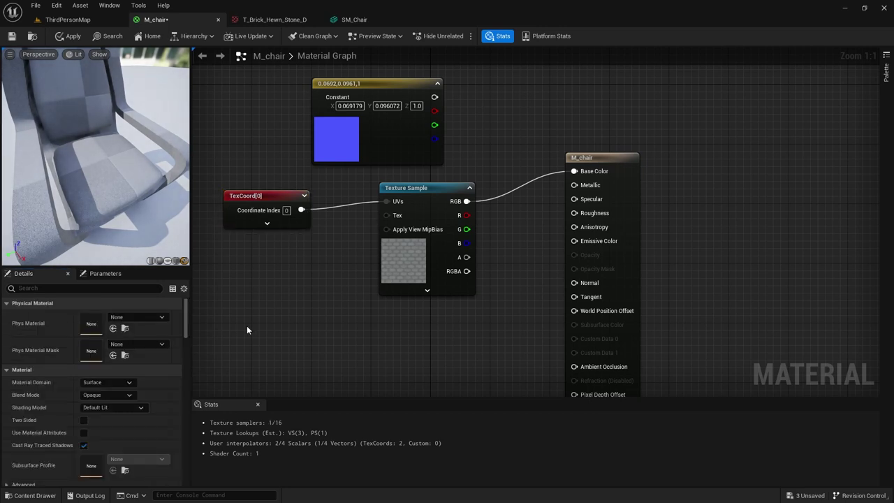
click(262, 204)
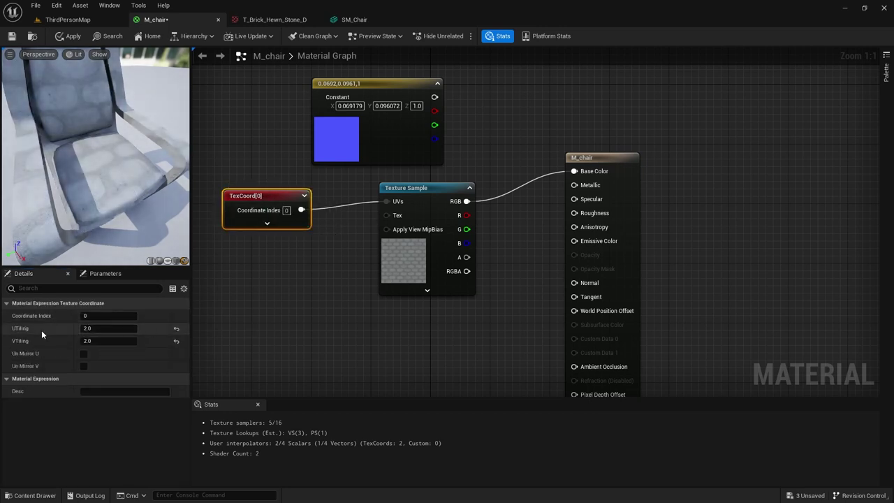
click(274, 20)
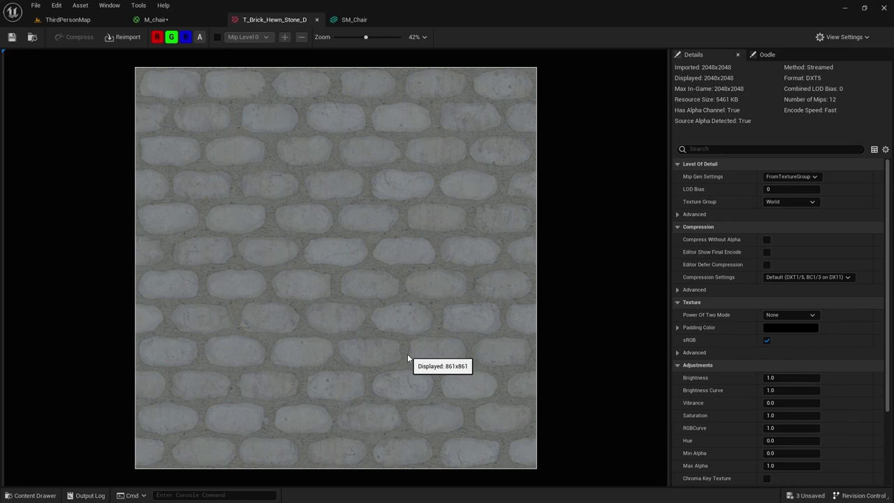
Inspect the SM_Chair UV layout, then return to the M_chair graph.
click(351, 21)
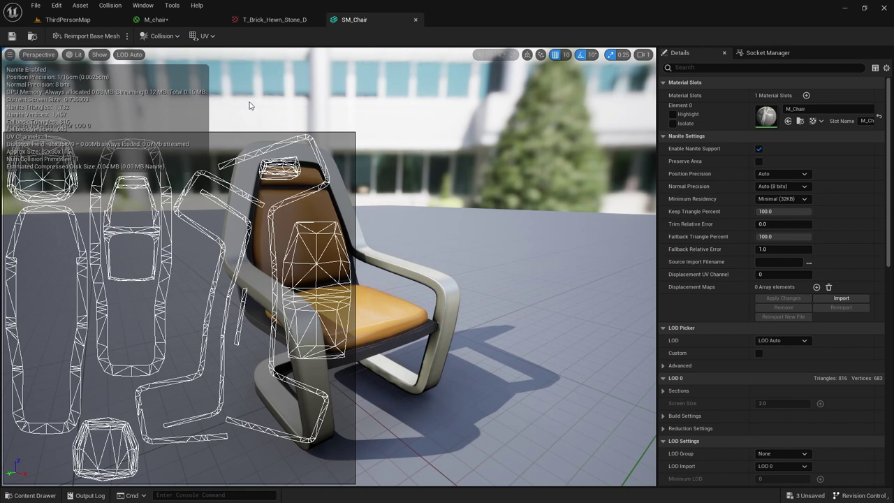
click(175, 21)
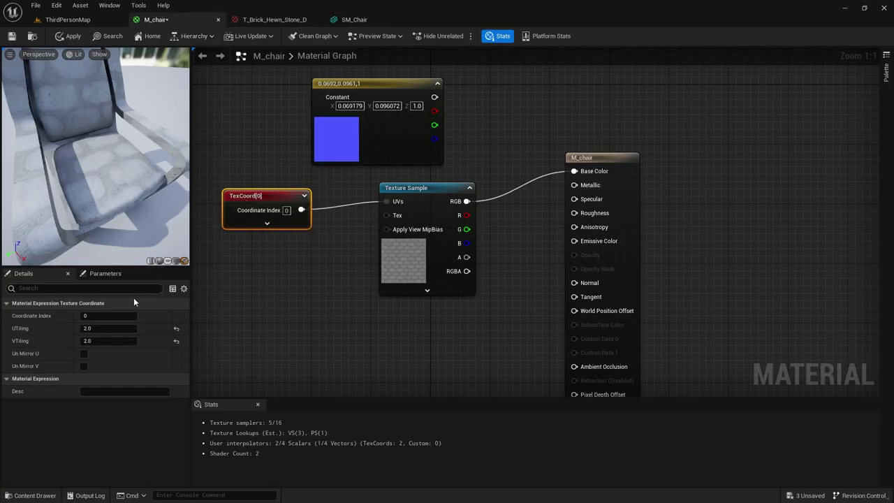
Change TexCoord UTiling and VTiling to 5 and view the SM_Chair mesh again.
click(106, 329)
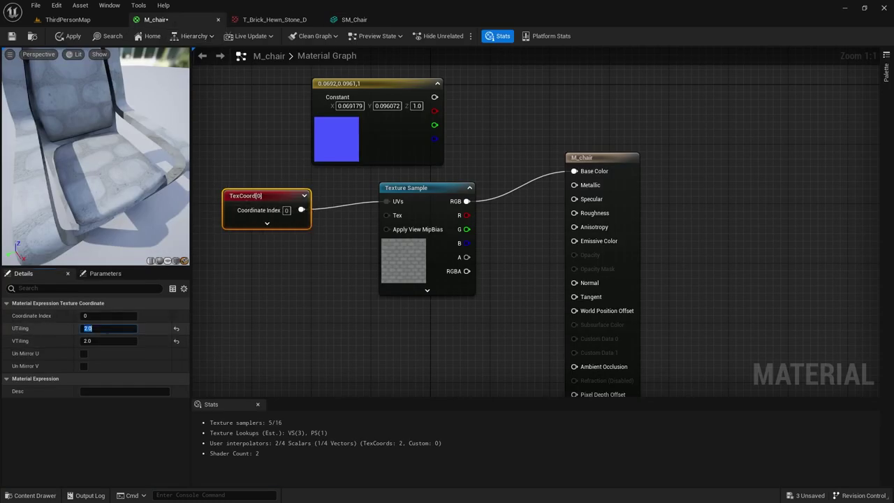
text(5)
key(Tab)
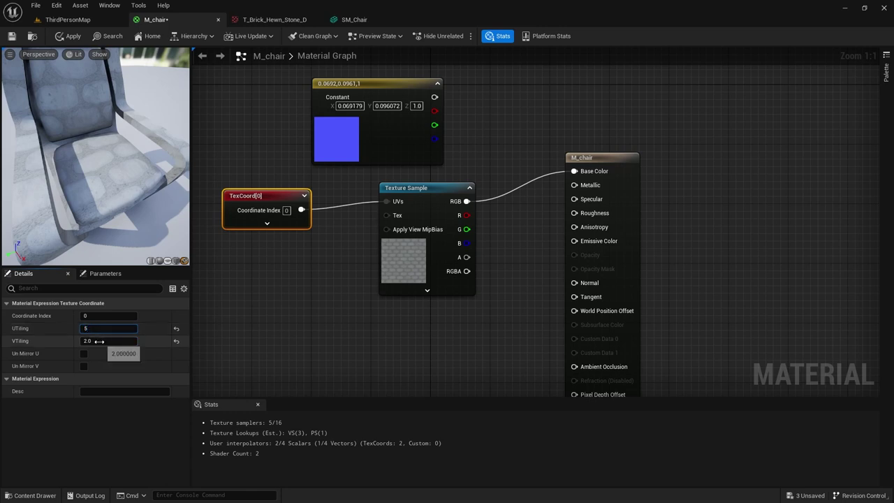
text(5)
click(110, 330)
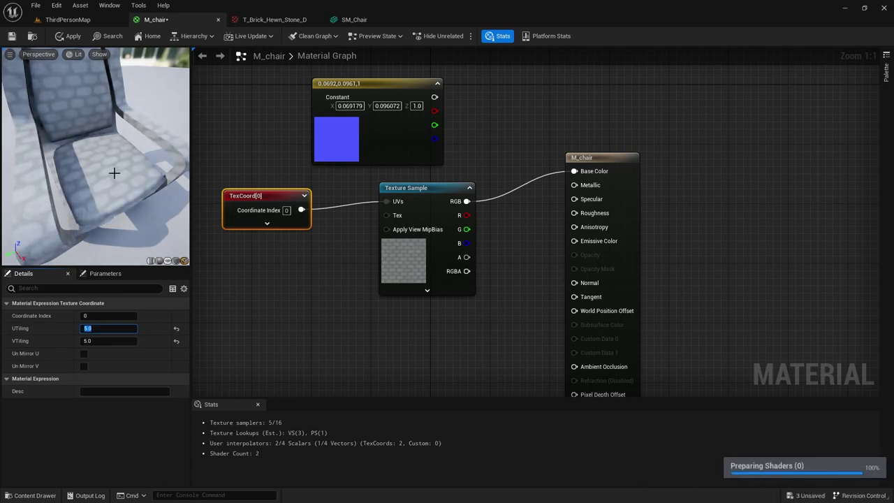
click(354, 19)
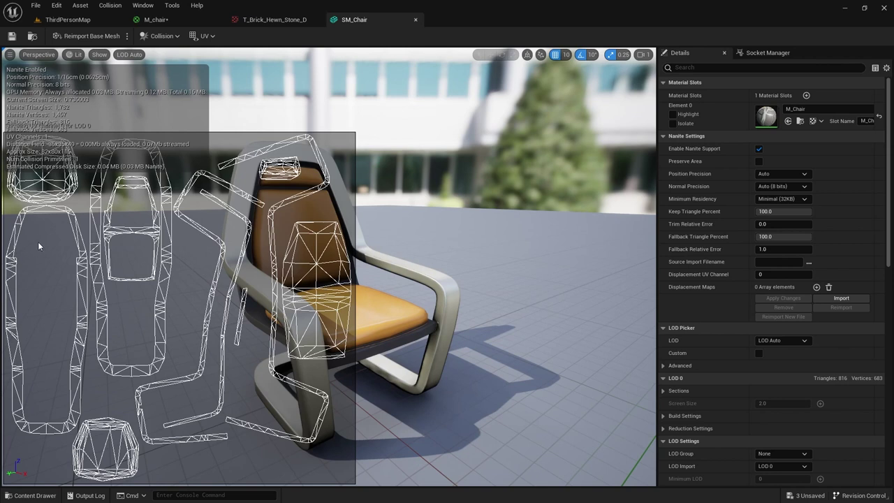
Switch to the T_Brick_Hewn_Stone_D texture viewer.
click(260, 19)
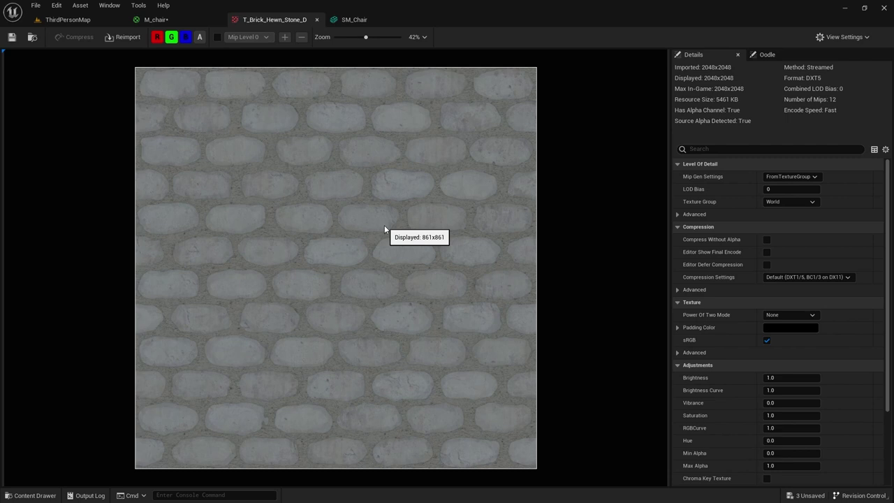
Return to the M_chair graph showing the brick tiled 5 times on the chair.
click(164, 20)
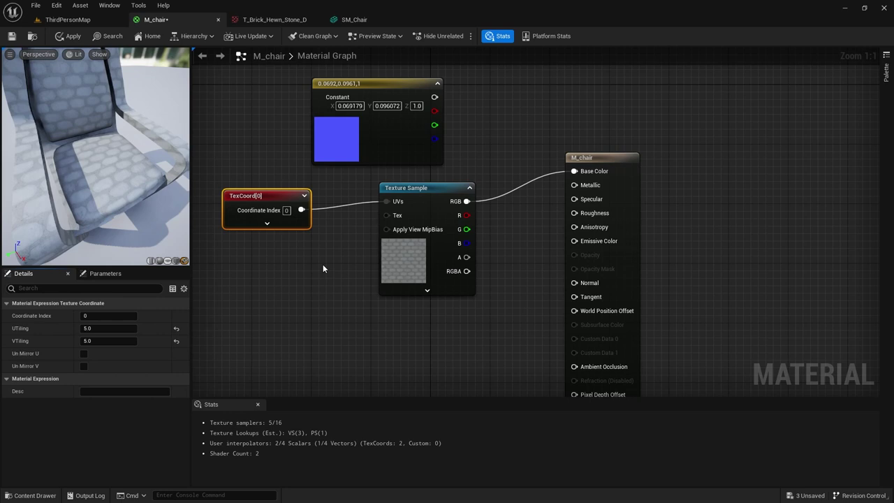
Nudge the TexCoord[0] node slightly left, keeping its link to the Texture Sample UVs.
drag(276, 215, 268, 213)
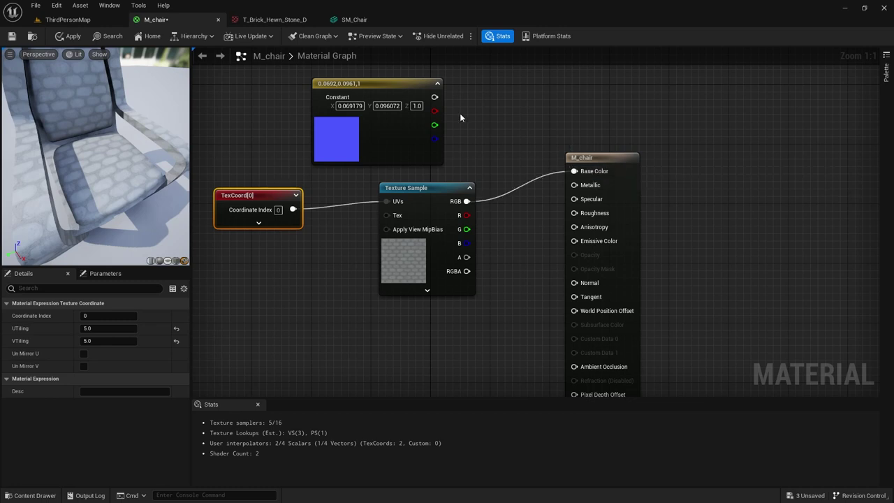
Try the blue Constant, then the brick texture RGB, on Base Color, and finally break the Base Color link.
drag(435, 97, 574, 172)
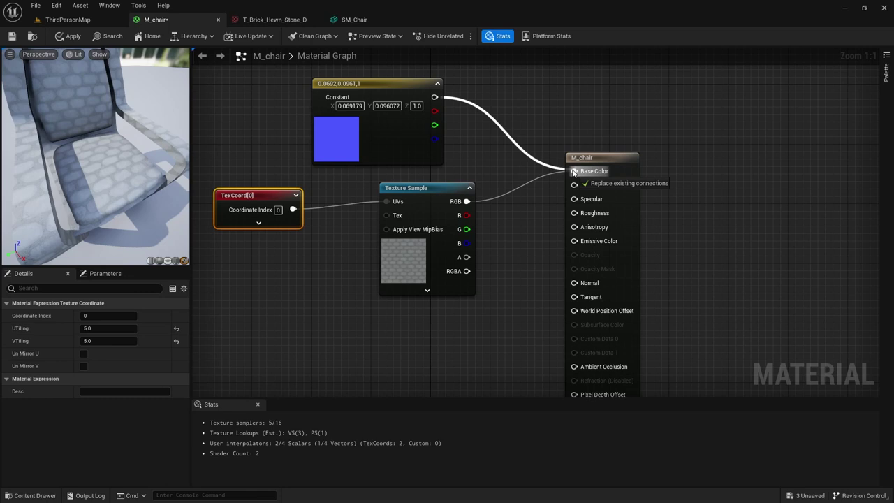
drag(573, 172, 573, 172)
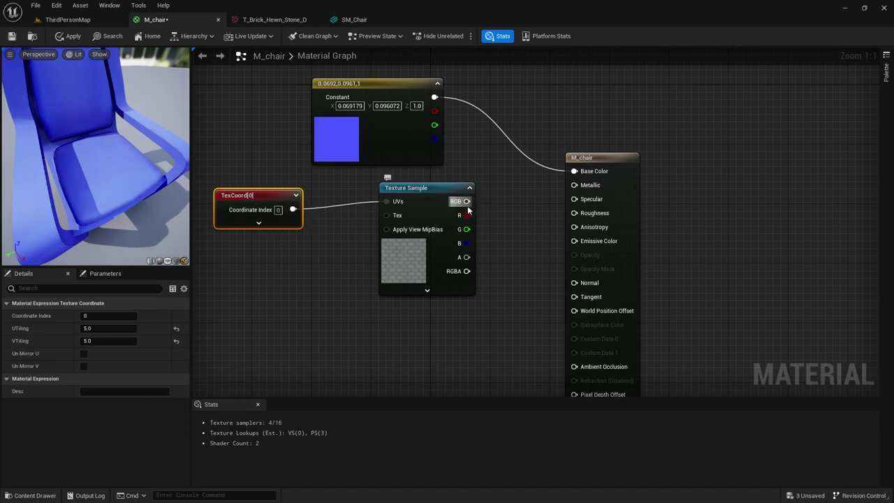
drag(467, 201, 573, 172)
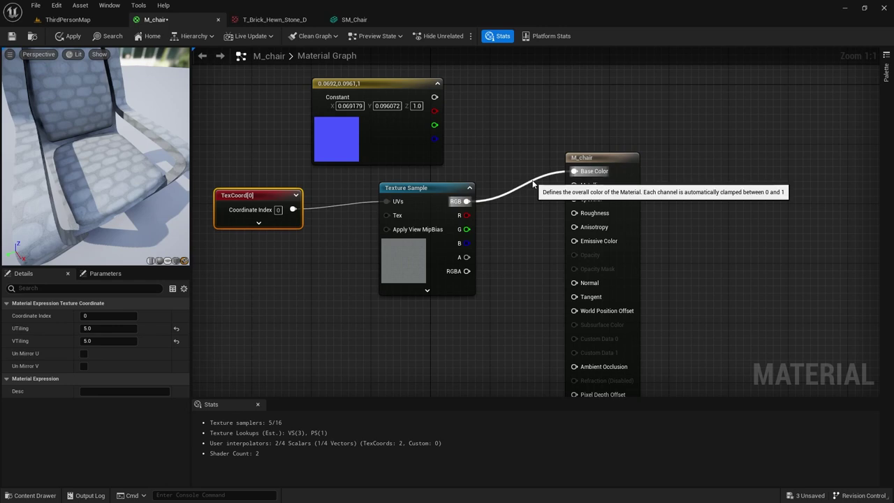
alt+click(533, 183)
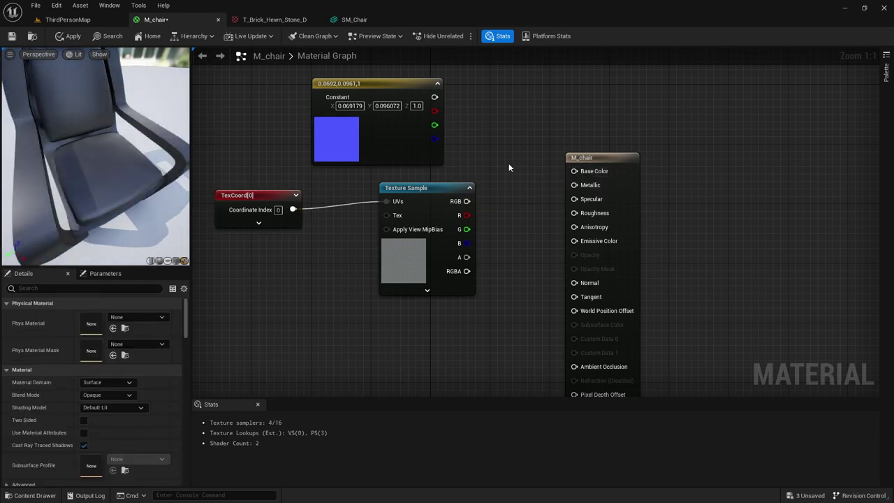
Wire the blue Constant into Base Color and move the M_chair result node up and right.
drag(434, 97, 575, 171)
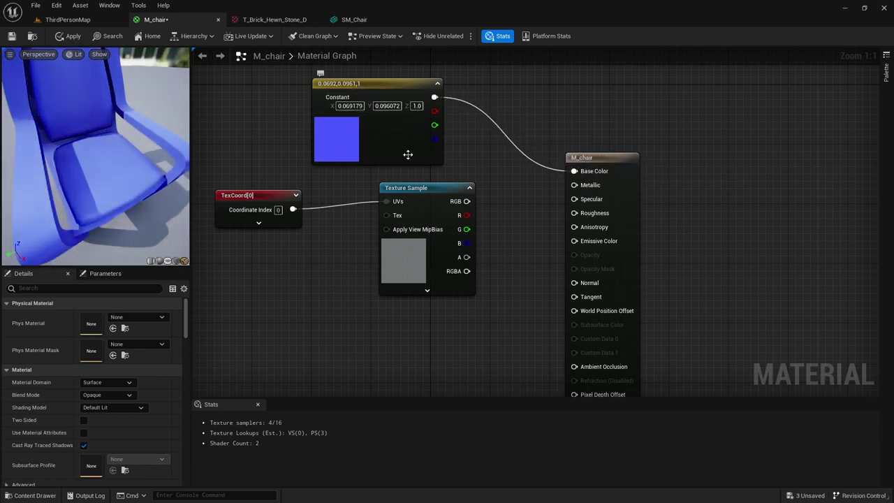
drag(599, 161, 696, 142)
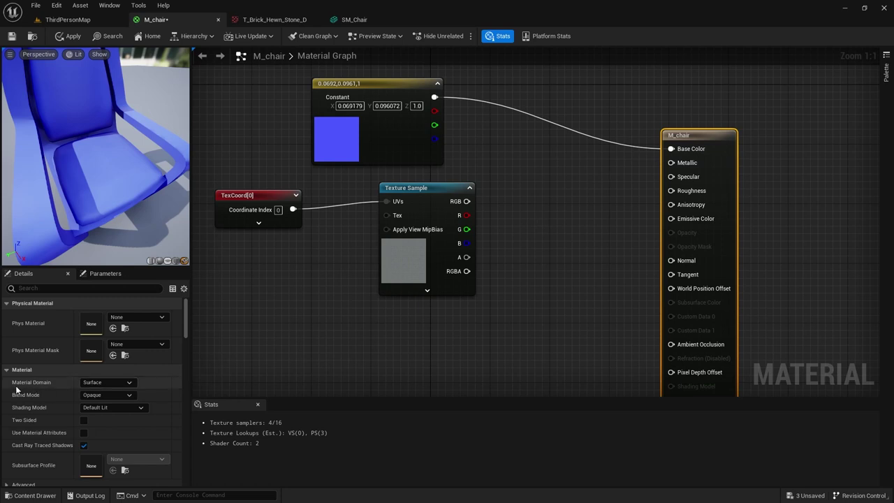
drag(696, 135, 682, 104)
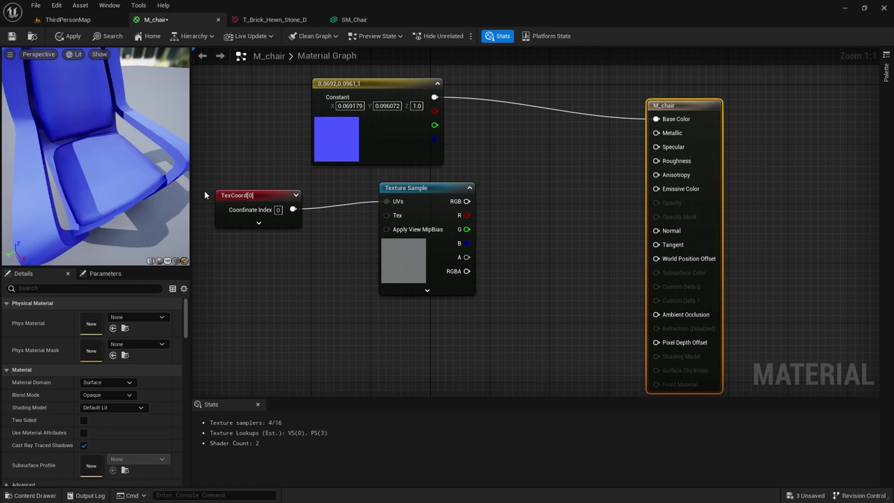
Preview the blue material on a sphere mesh and shift the Texture Sample node left.
click(159, 261)
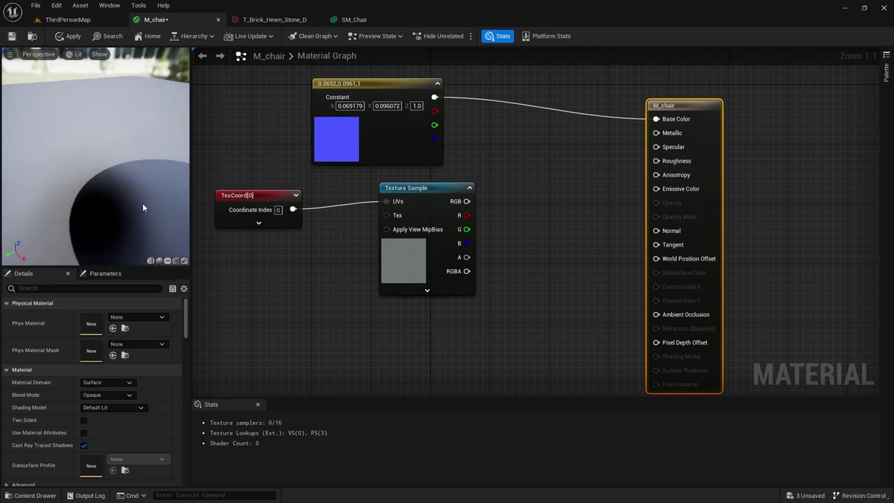
drag(144, 209, 161, 183)
drag(123, 187, 129, 160)
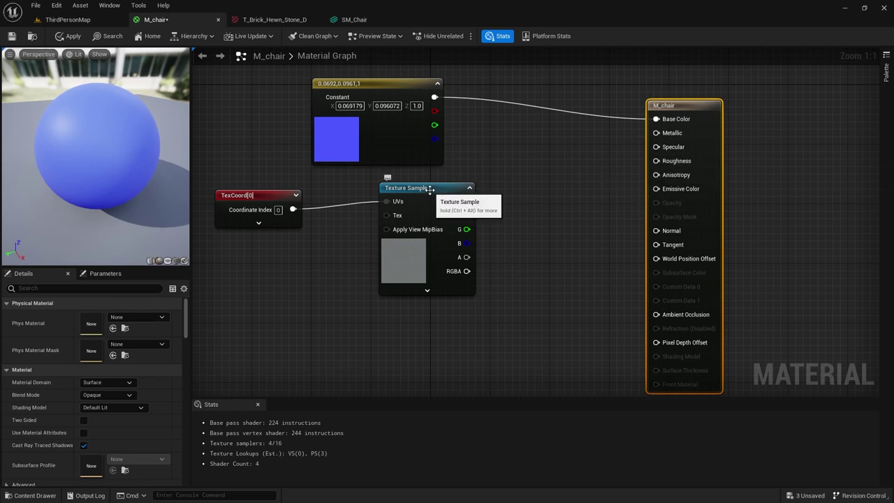
drag(430, 188, 391, 196)
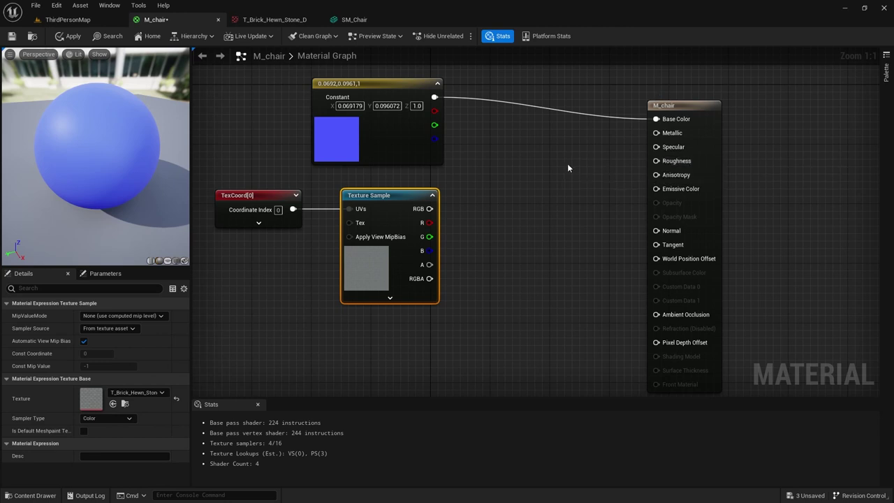
Place a new scalar Constant node (value 0) beside the blue Constant3Vector node.
drag(375, 84, 383, 84)
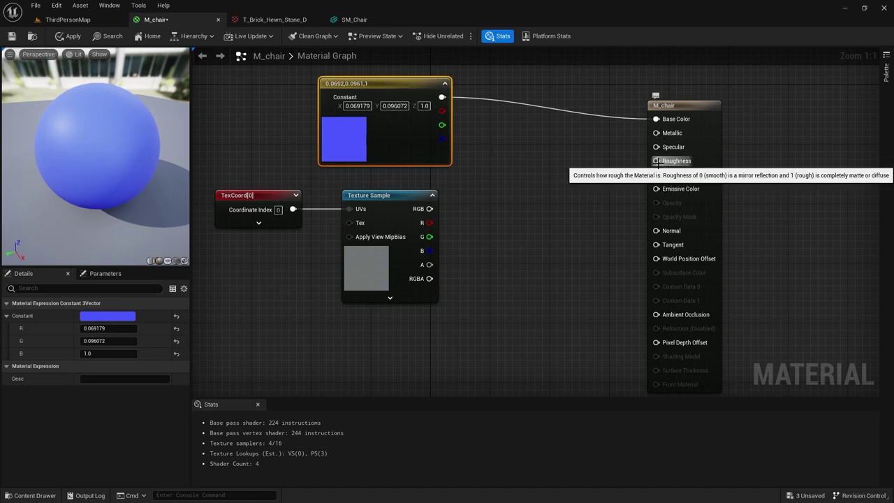
click(559, 168)
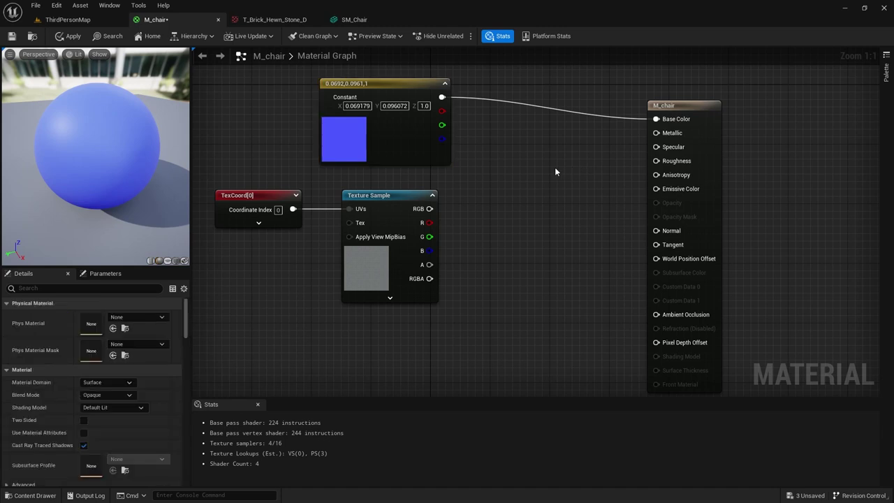
click(545, 168)
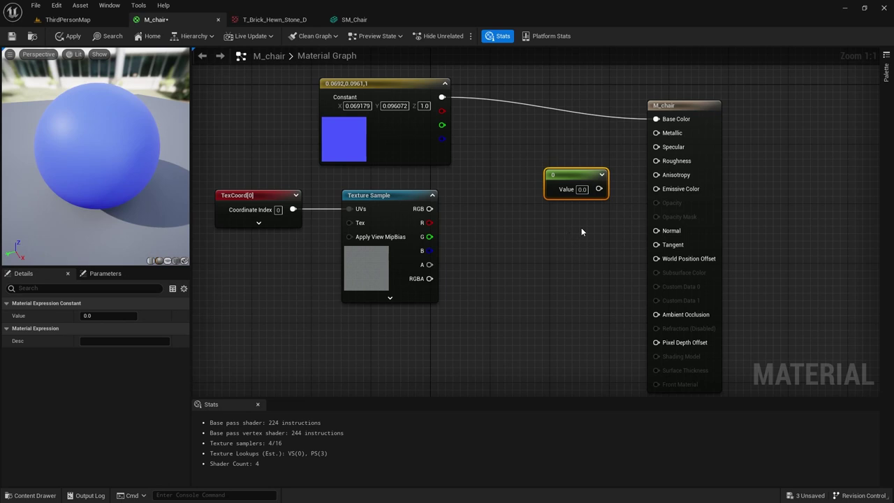
Wire the new scalar Constant into the Roughness input.
drag(599, 189, 657, 161)
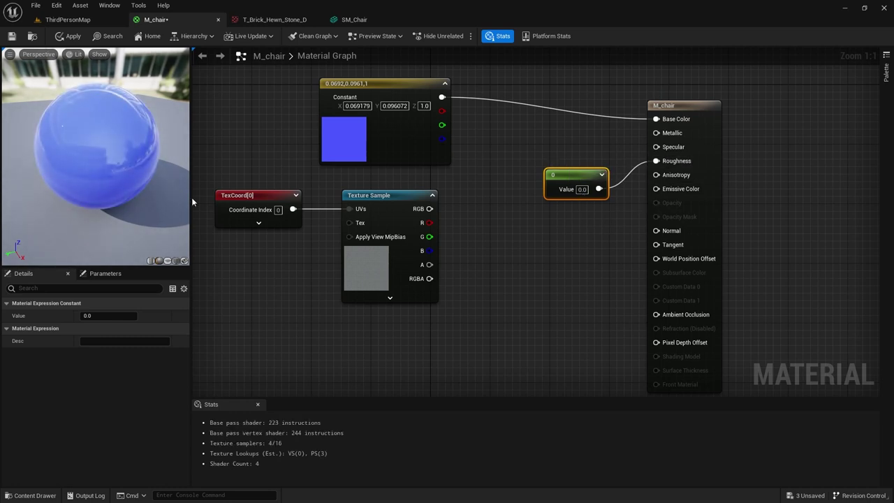
drag(101, 205, 153, 126)
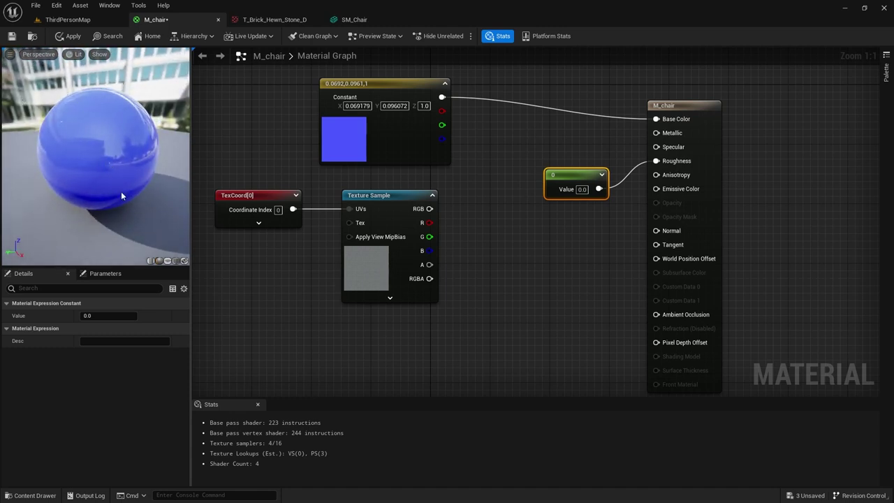
drag(581, 182, 563, 172)
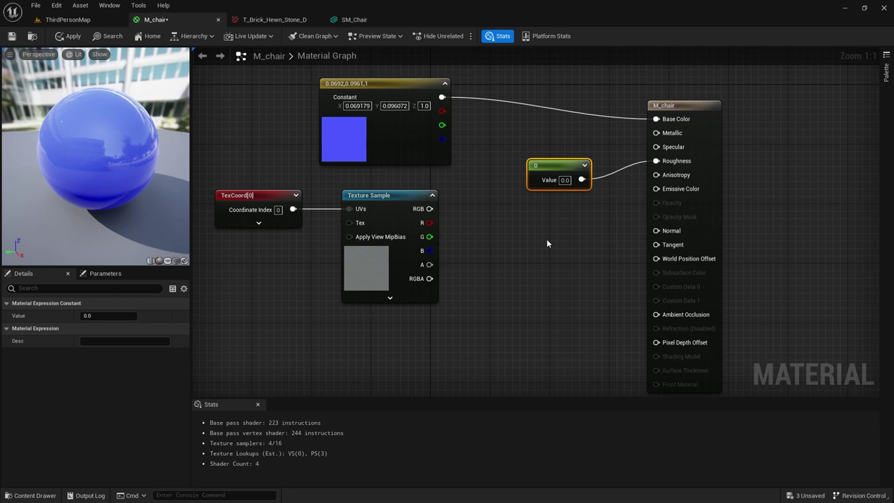
Set the Roughness constant to 1 so the preview sphere turns fully matte.
click(564, 180)
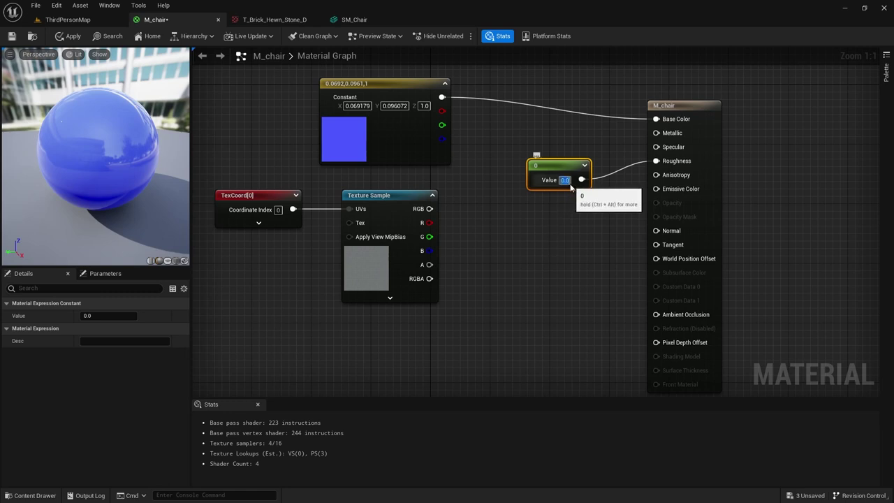
text(1)
key(Return)
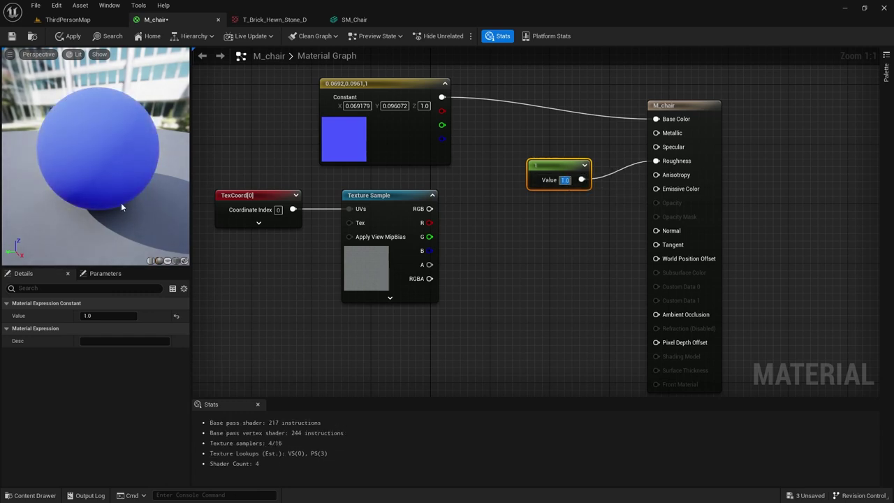
drag(102, 200, 162, 220)
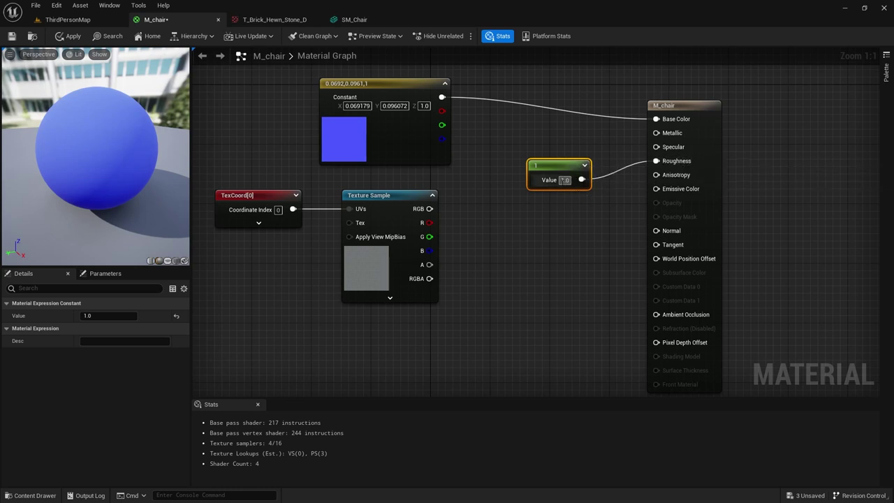
drag(570, 183, 555, 183)
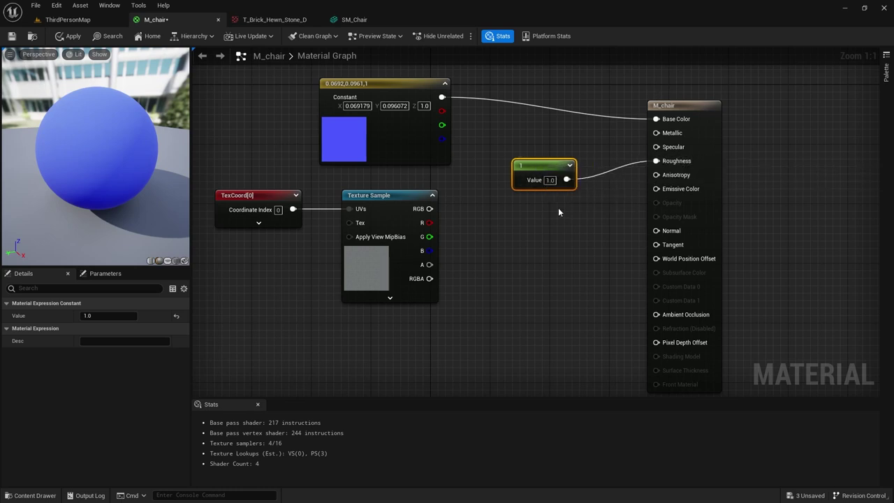
Try Roughness values 0.1 and 0.5 in the Details panel.
click(102, 316)
text(1)
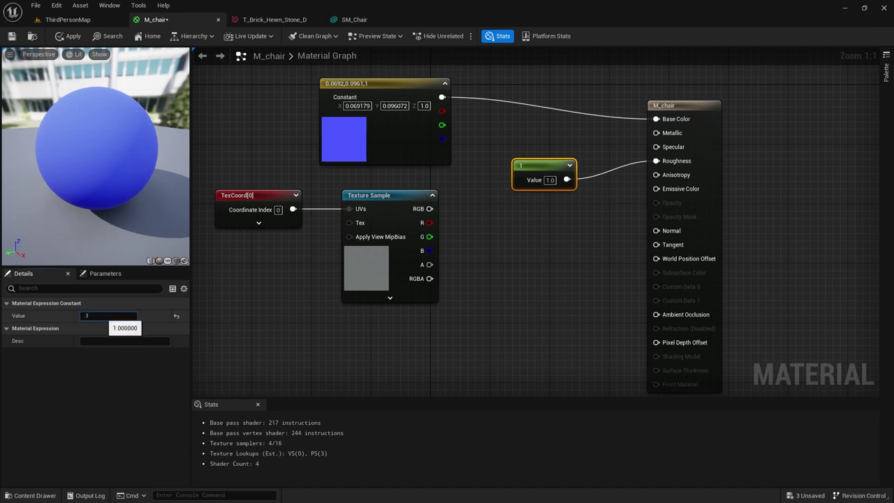
key(BackSpace)
text(0.1)
key(Return)
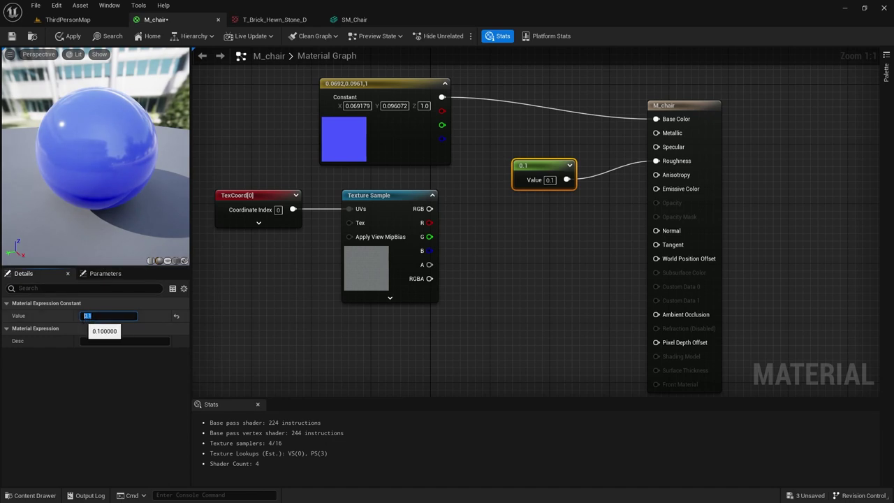
text(.5)
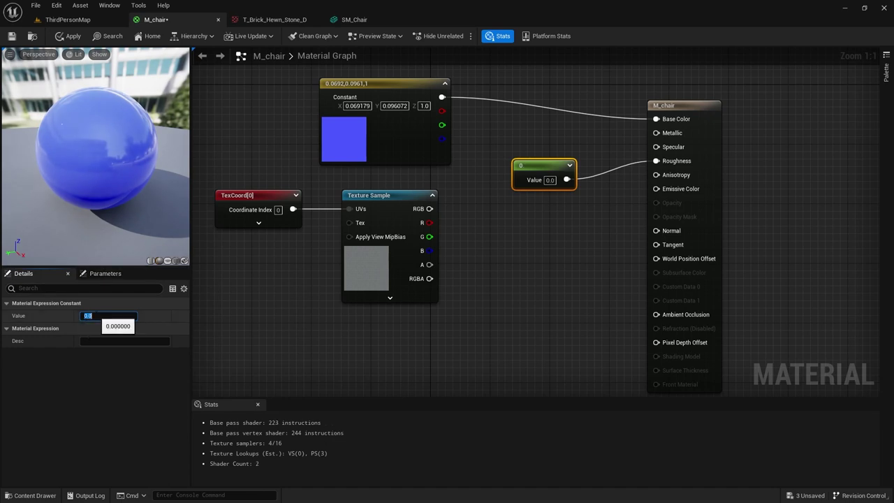
key(Return)
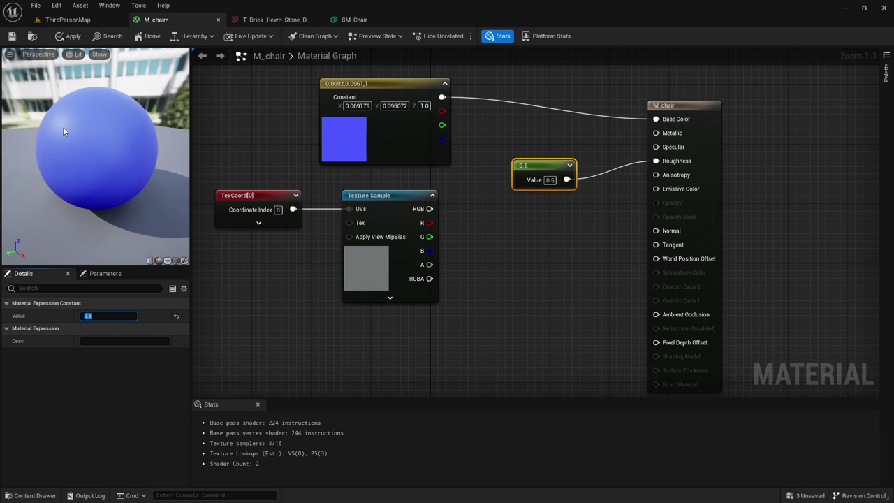
Try Roughness 0, 0.5 and 0.8 in the node's Value field, undoing back to 0.5.
click(550, 180)
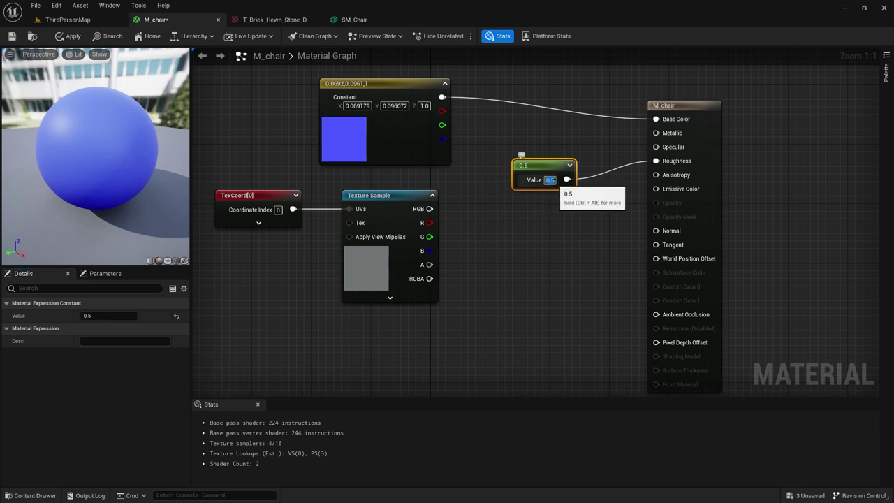
text(0)
key(Return)
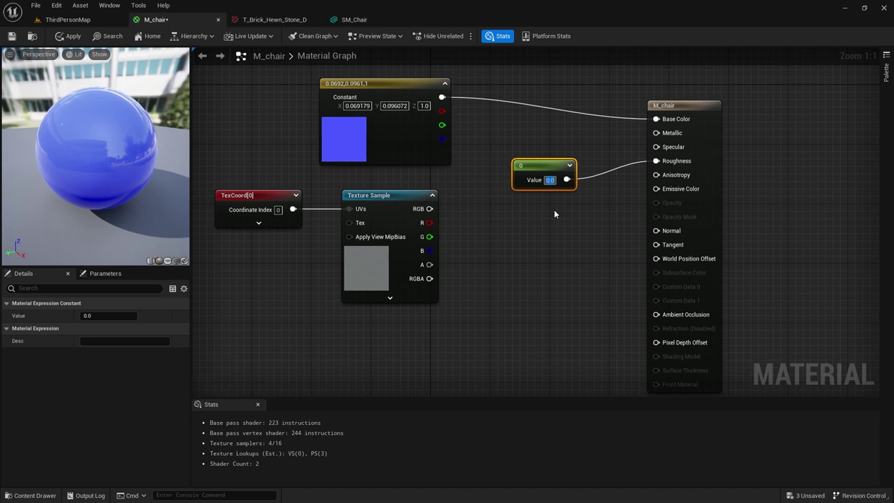
text(0.5)
key(Return)
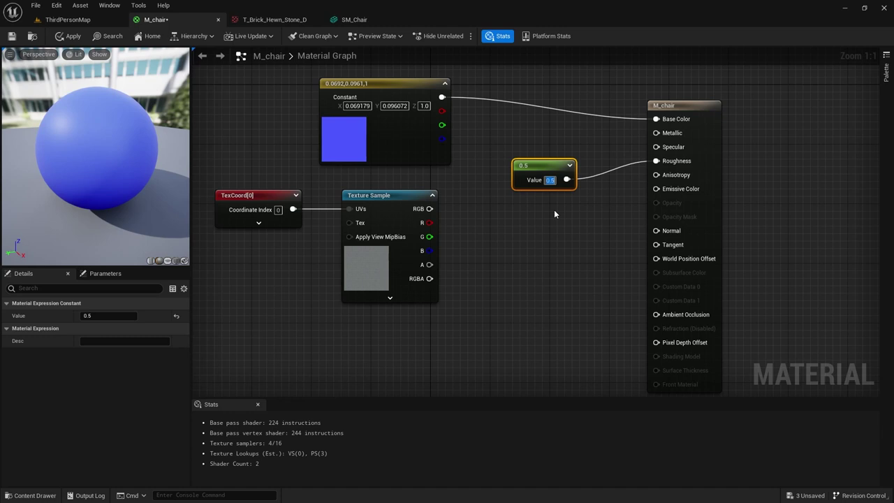
text(0.8)
key(Return)
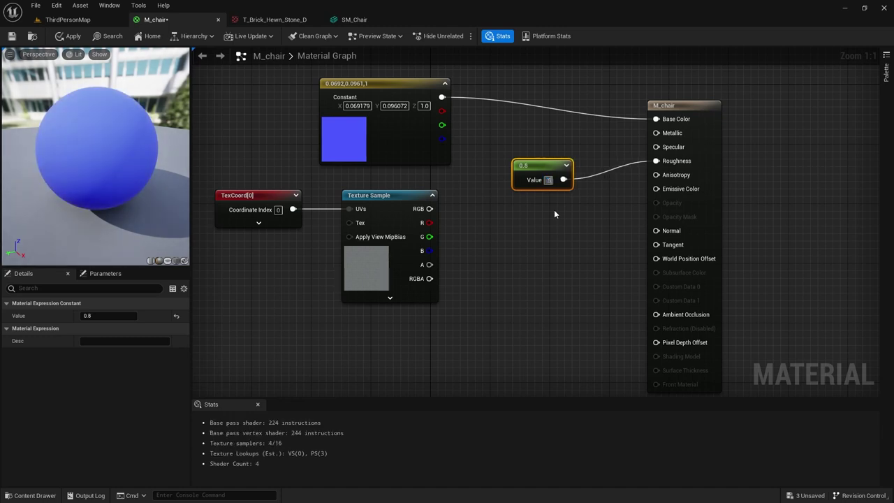
key(ctrl+z)
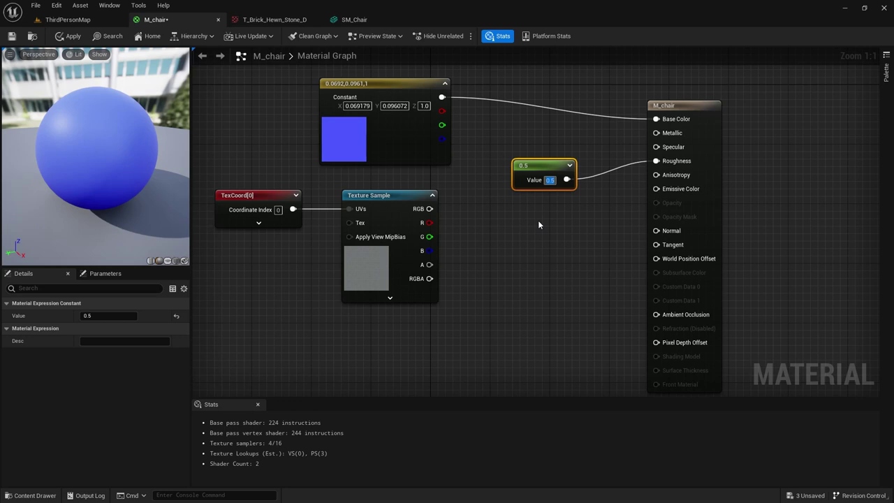
Settle on a Roughness of 0.1 and move the constant node lower.
text(1)
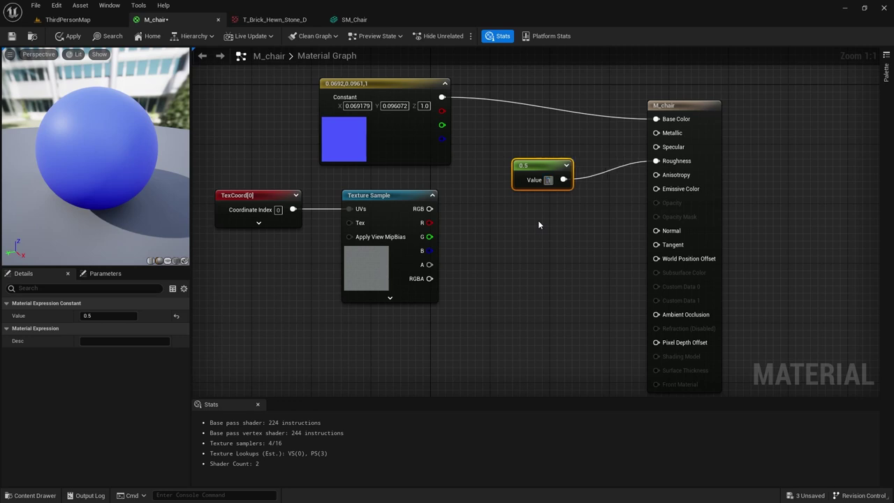
key(Return)
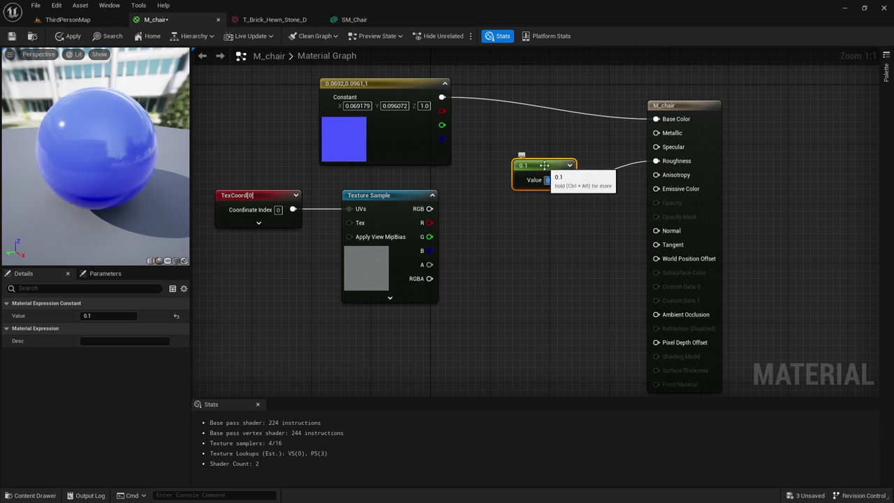
drag(544, 165, 558, 182)
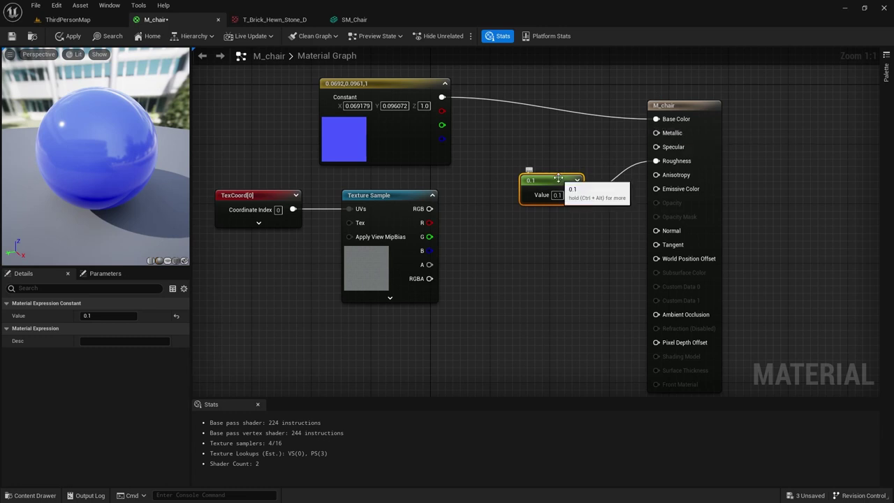
drag(531, 180, 531, 195)
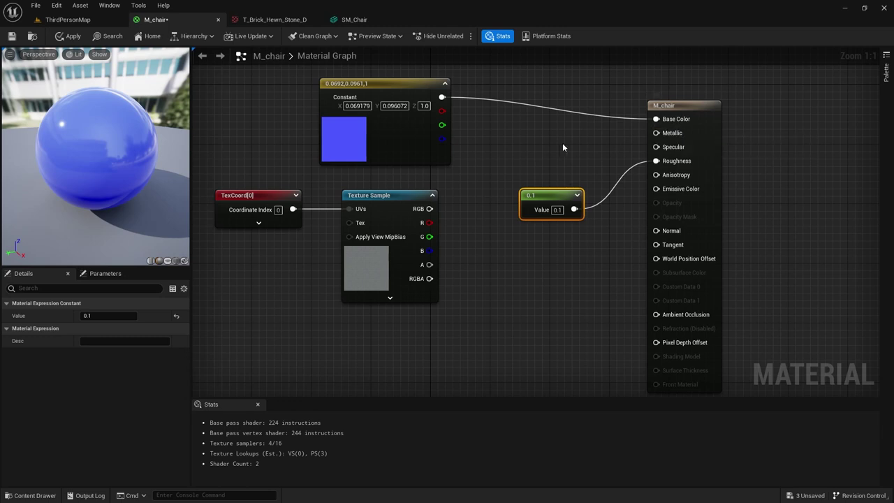
Add a 0 scalar Constant and connect it to Metallic.
click(520, 138)
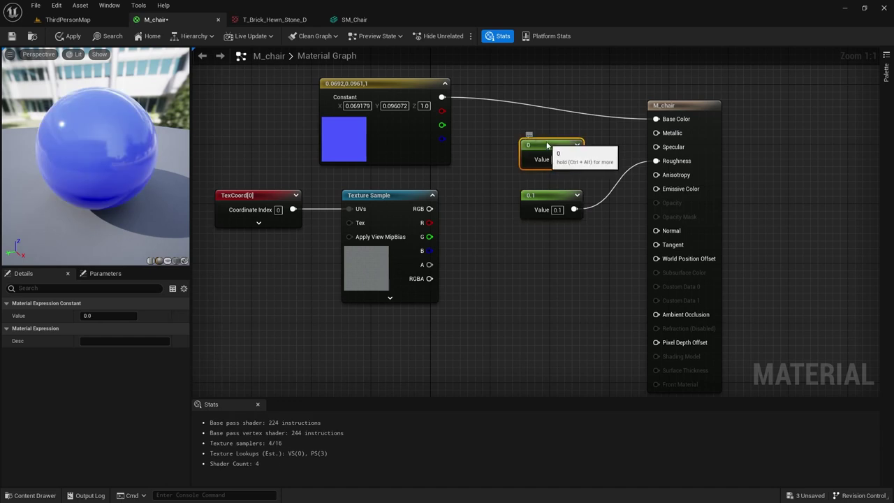
drag(544, 150, 656, 138)
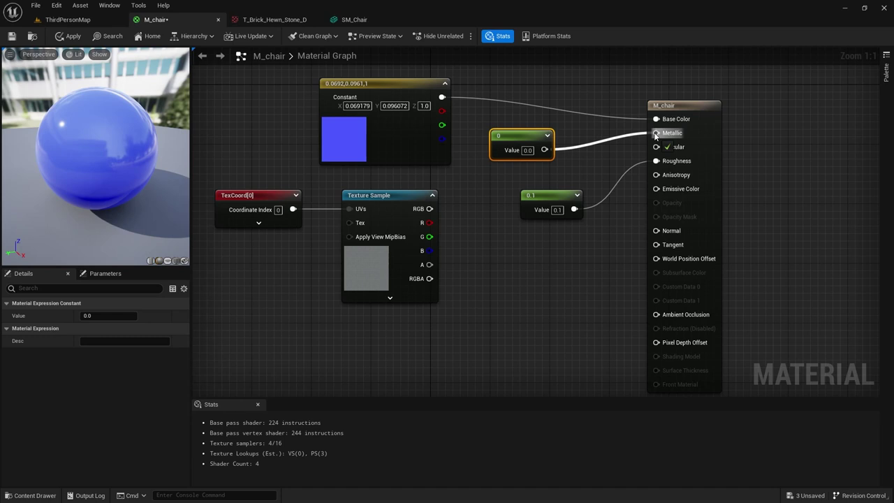
drag(655, 136, 655, 135)
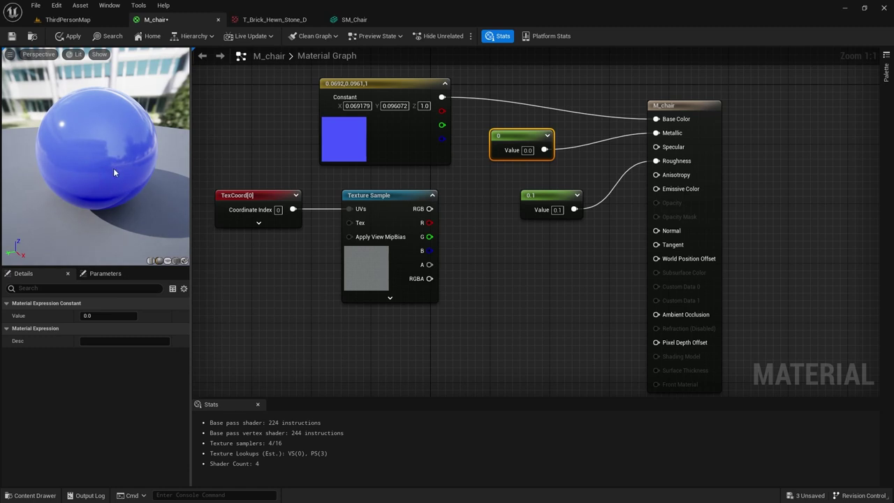
Change the Roughness constant's value to 0 for a mirror-like finish.
click(557, 210)
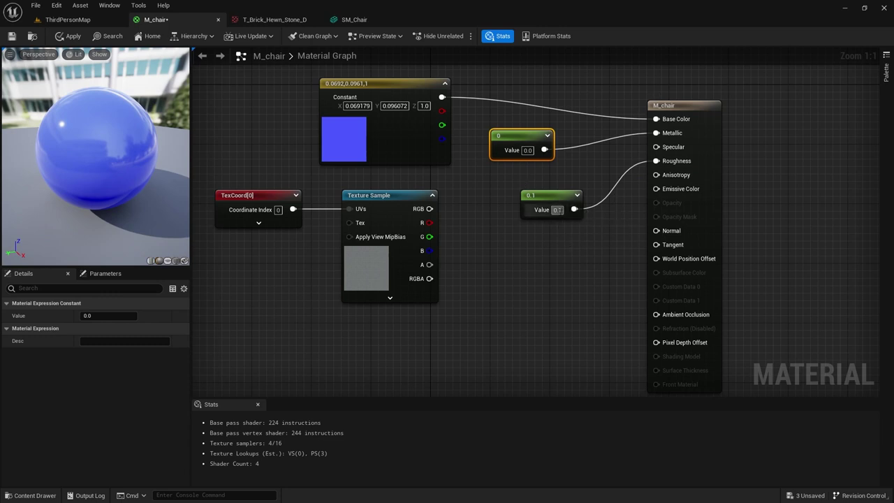
text(0)
key(Return)
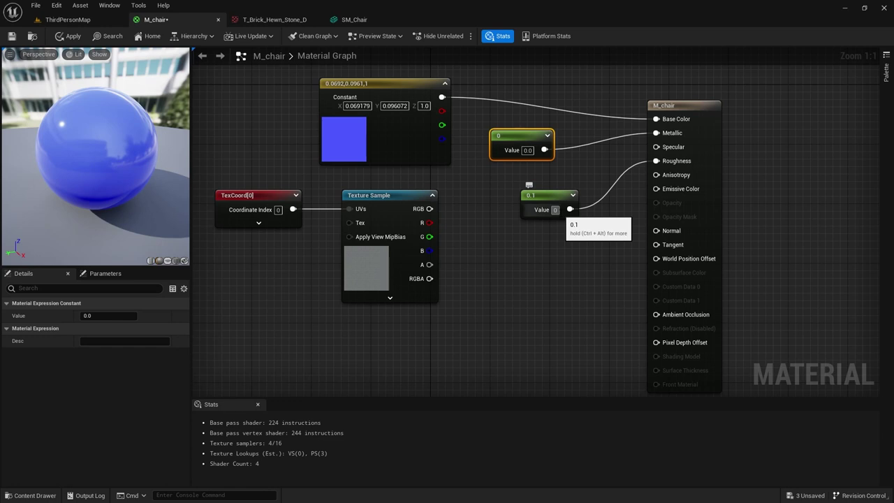
click(557, 209)
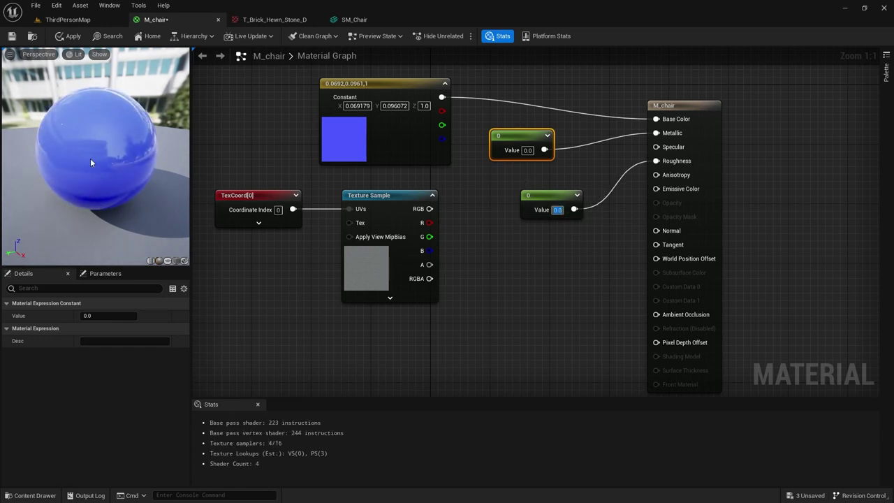
Preview M_chair on the selected SM_Chair mesh and zoom in to face the chair.
click(65, 21)
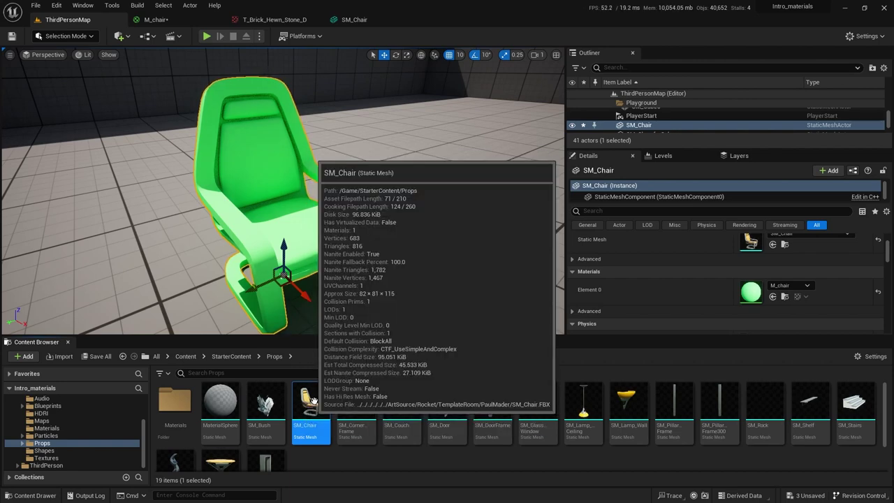
click(205, 20)
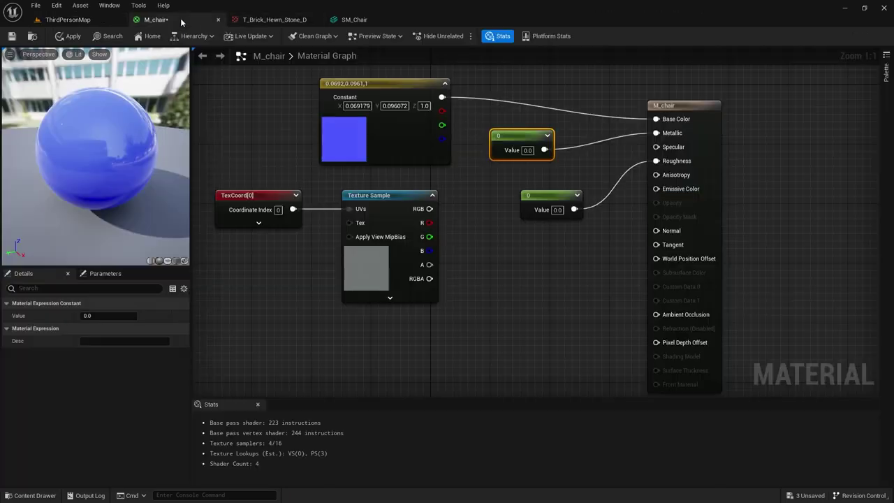
click(186, 262)
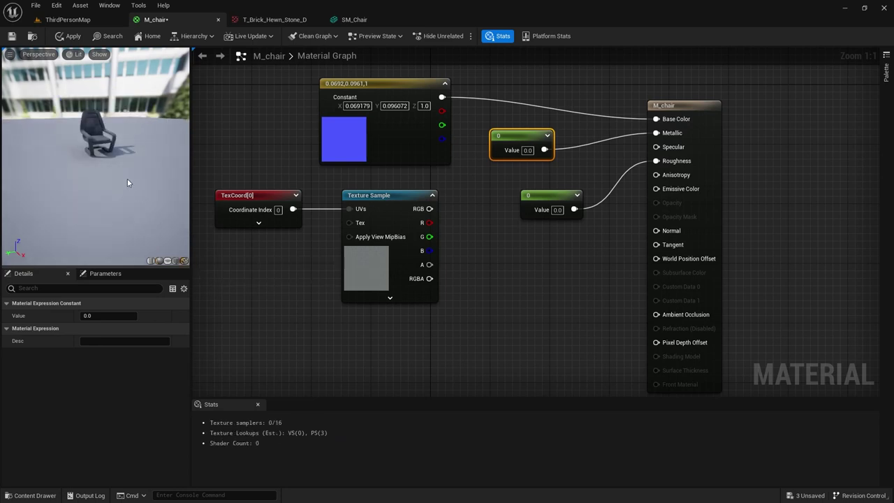
scroll(127, 178, up, 5)
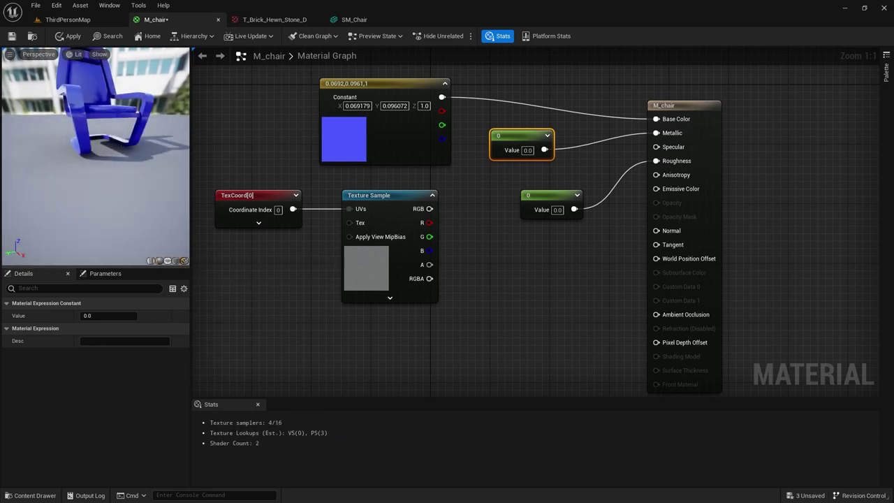
scroll(95, 155, up, 5)
drag(96, 155, 77, 187)
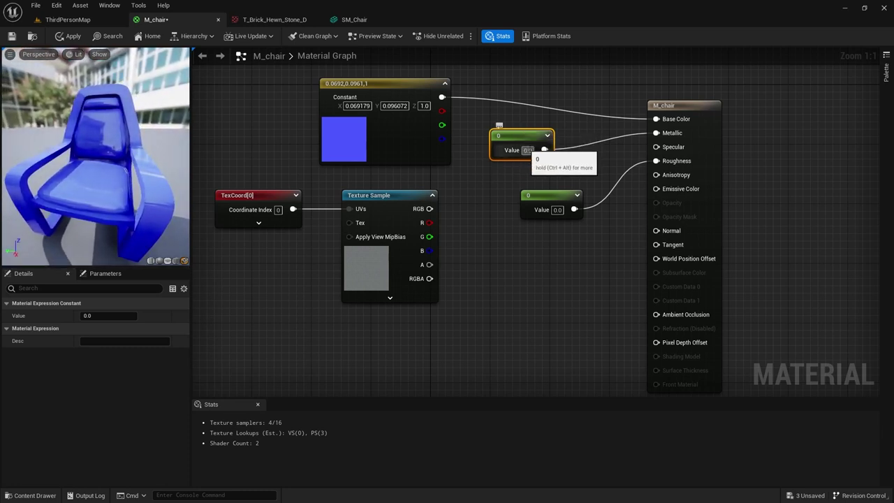
Set the Metallic constant to 1.0 and tidy the Roughness constant and Texture Sample nodes.
click(527, 150)
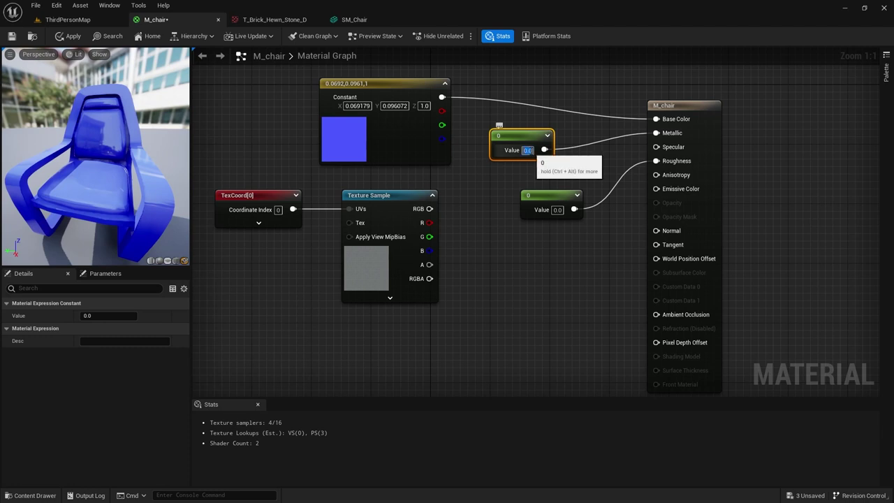
text(1)
key(Return)
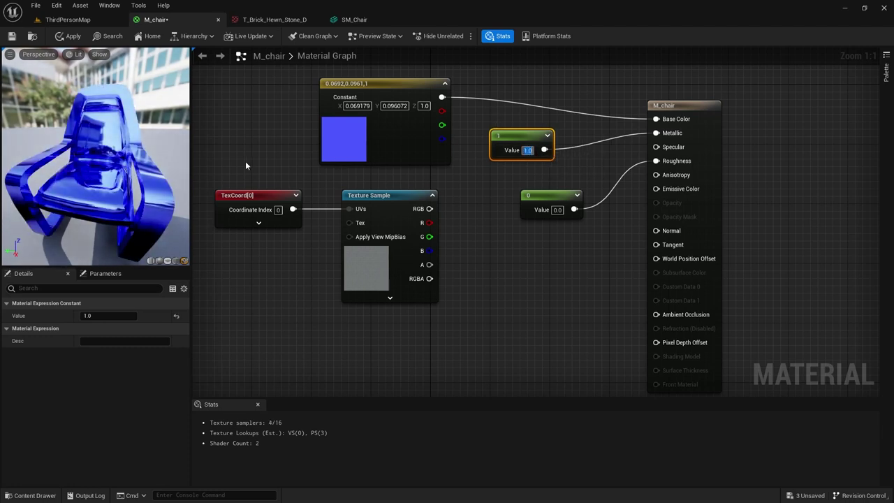
drag(100, 191, 292, 200)
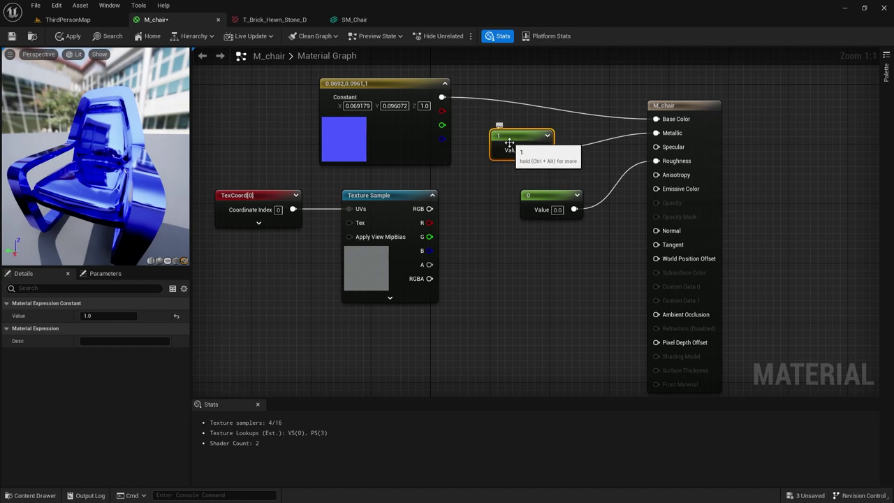
drag(542, 194, 525, 187)
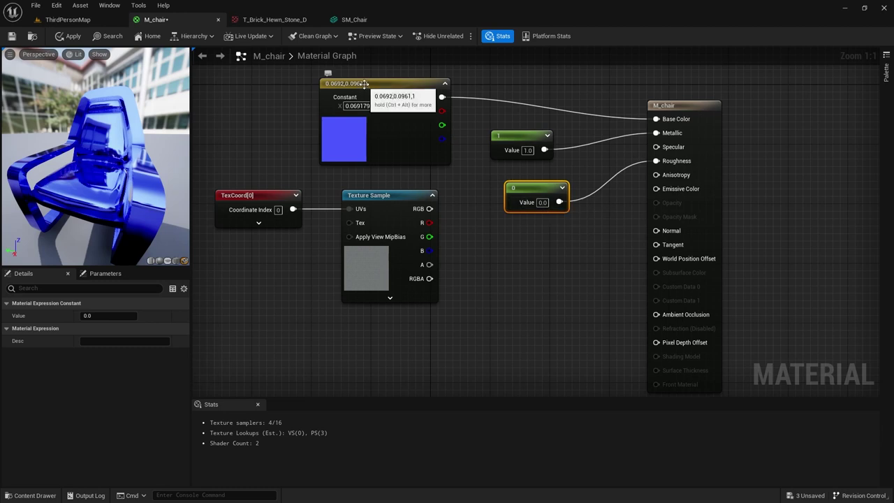
drag(377, 195, 376, 203)
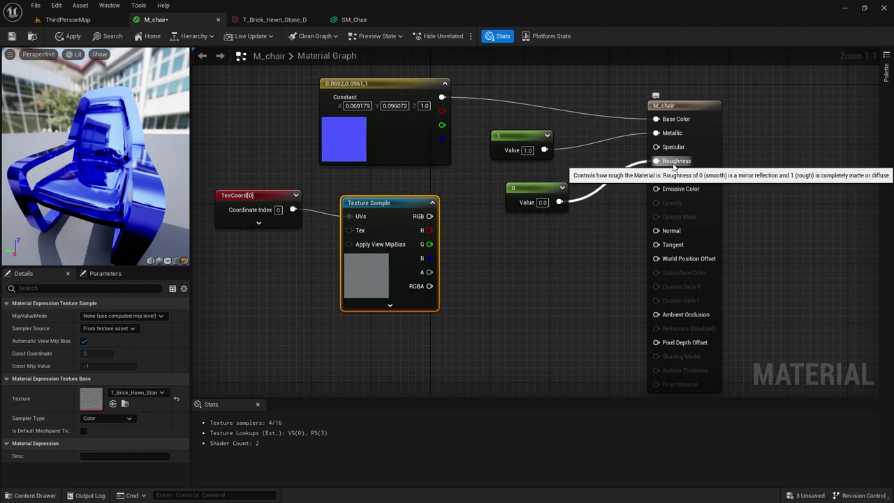
click(271, 19)
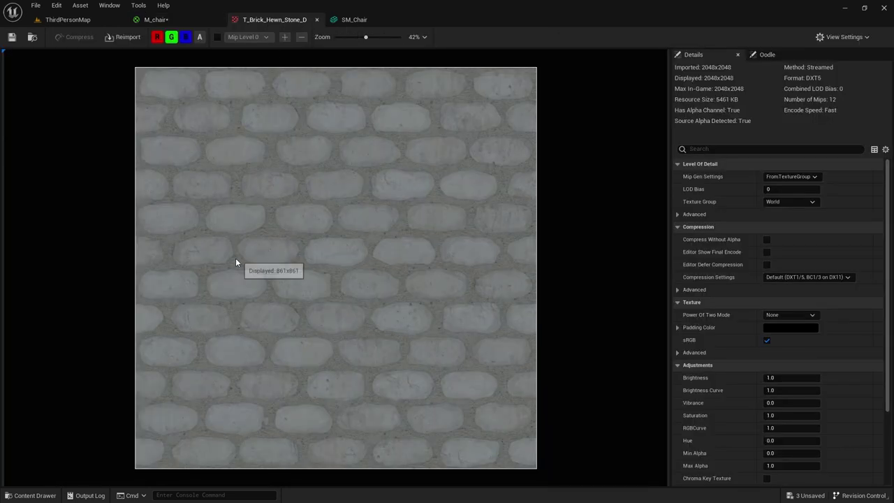
click(167, 22)
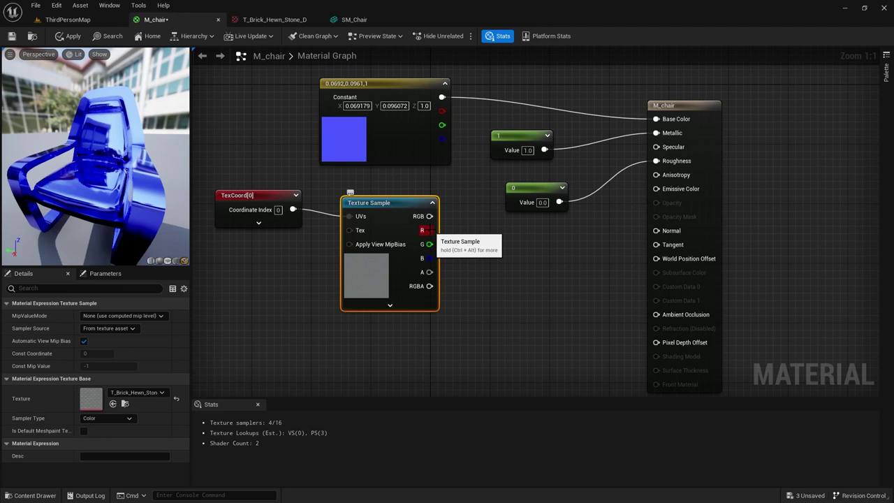
click(272, 20)
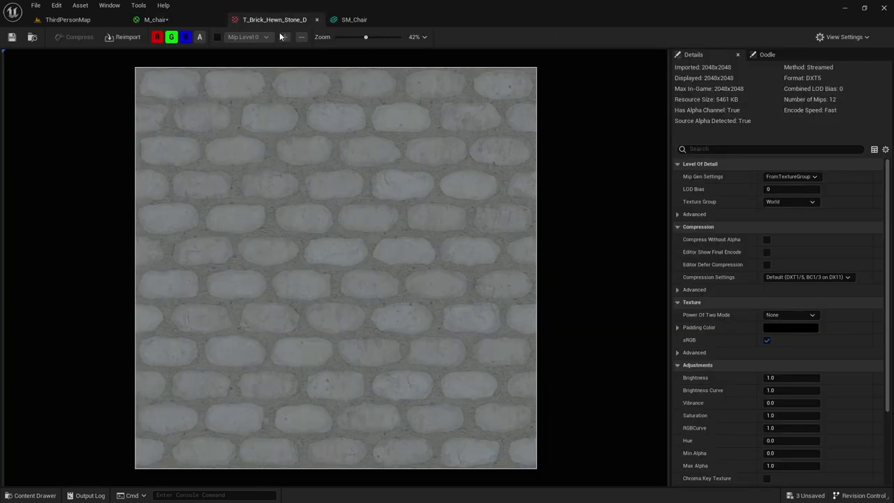
click(171, 40)
click(186, 39)
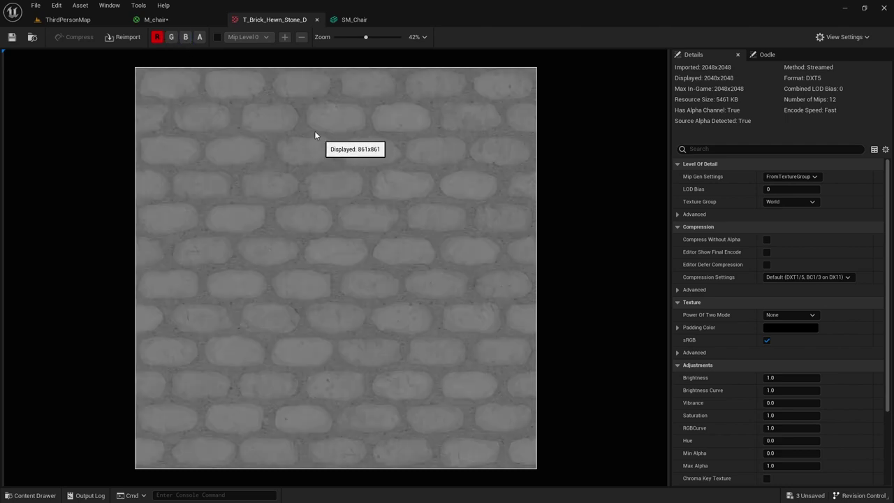
click(172, 38)
click(185, 39)
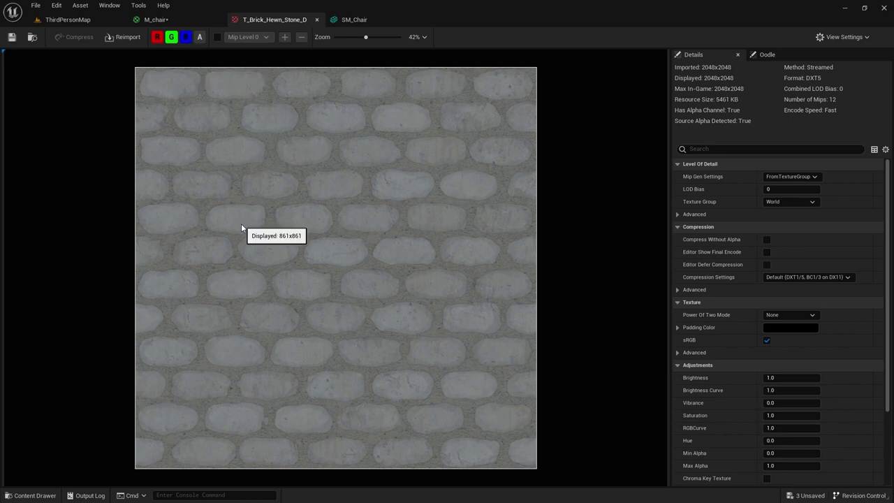
click(174, 40)
click(157, 37)
click(185, 37)
click(172, 40)
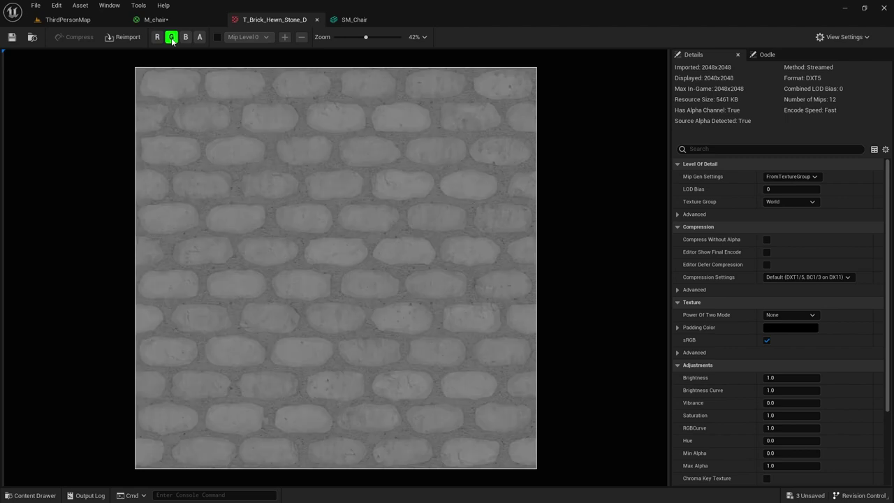
click(157, 39)
click(171, 38)
click(171, 37)
click(185, 38)
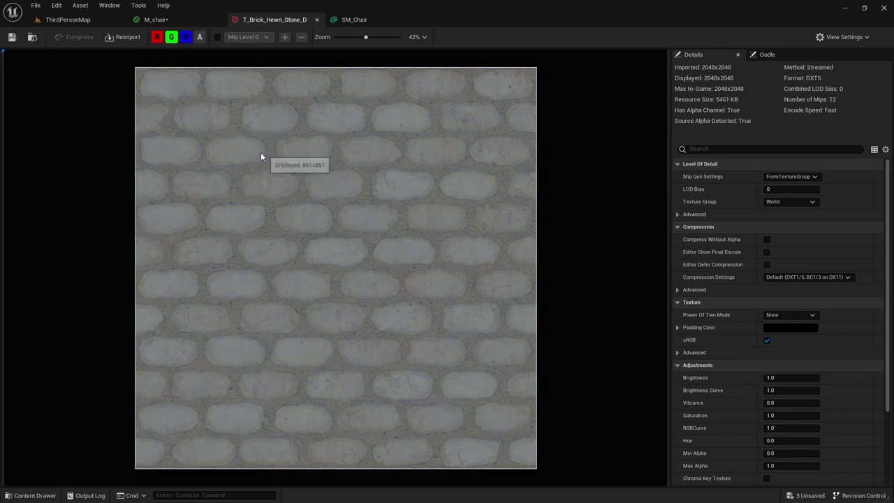
click(155, 20)
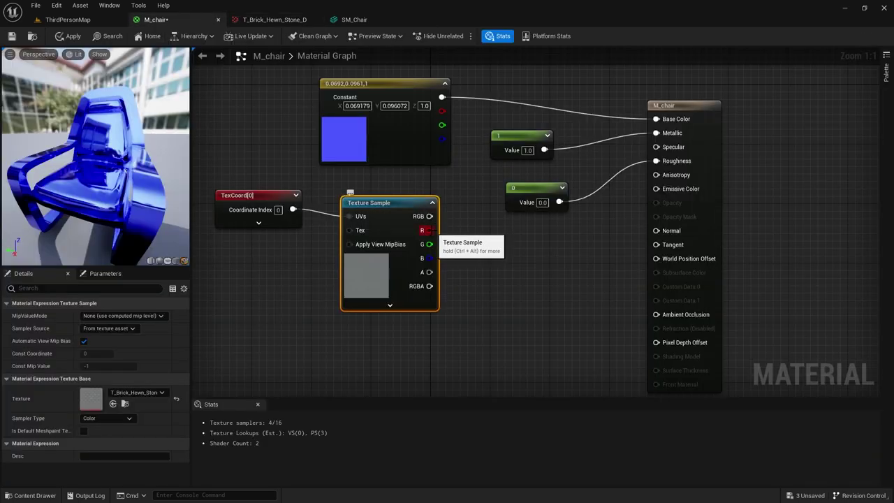
Drive Roughness with the brick texture's red channel and set Metallic to 0.
drag(426, 230, 657, 163)
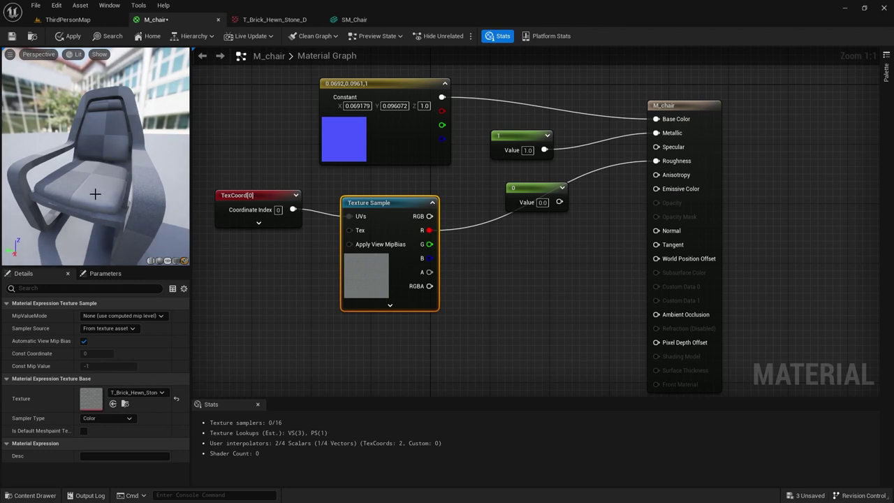
drag(76, 194, 91, 152)
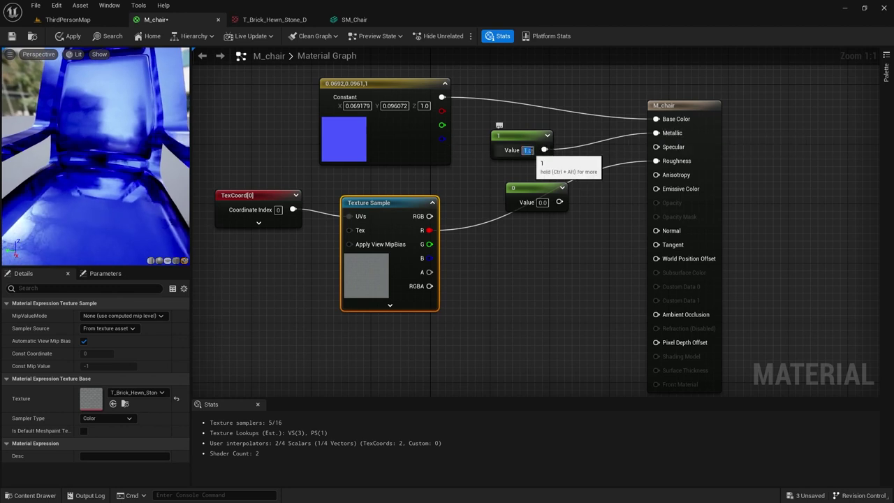
text(20)
key(Return)
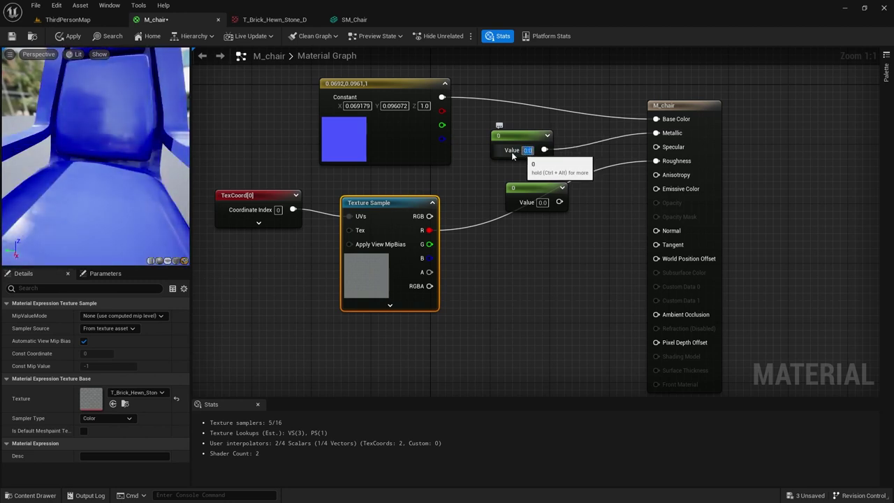
Inspect the chair seat in the preview, then view the T_Brick_Hewn_Stone_D texture editor.
drag(116, 190, 21, 196)
drag(98, 191, 122, 213)
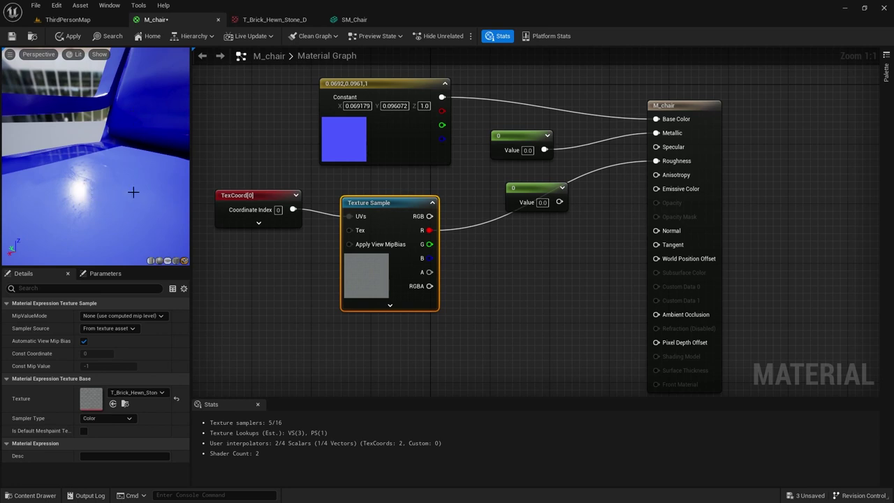
drag(133, 191, 111, 213)
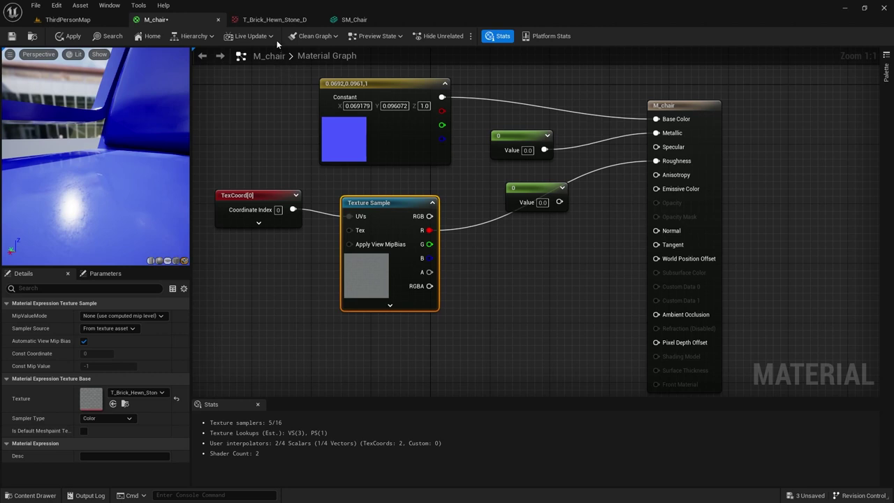
click(276, 20)
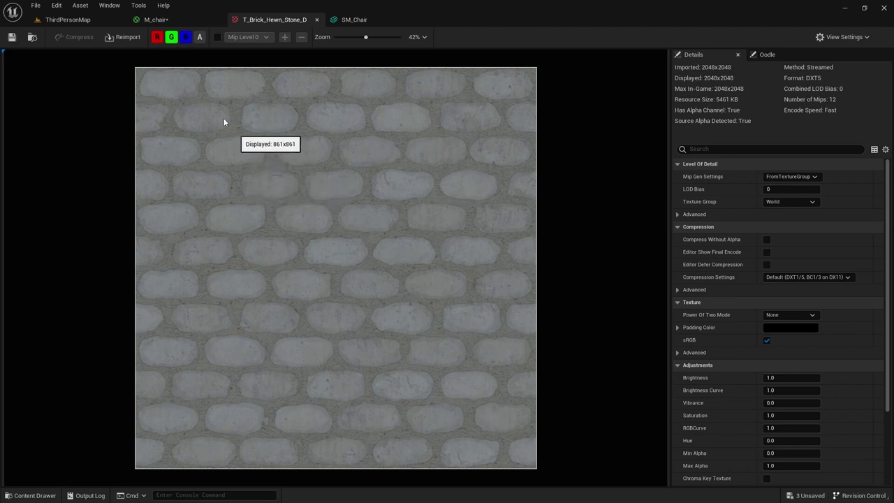
Back in M_chair, reconnect the scalar constant to Roughness and set it to 0.
click(153, 20)
drag(559, 202, 656, 162)
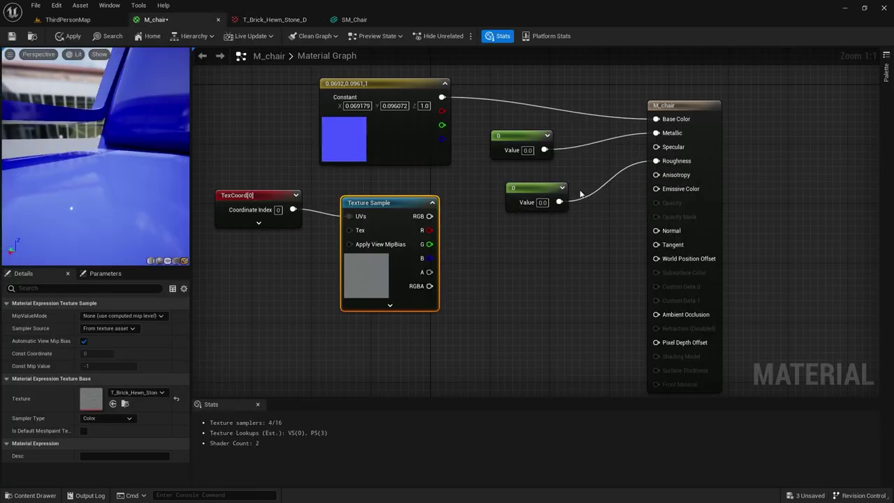
text(1)
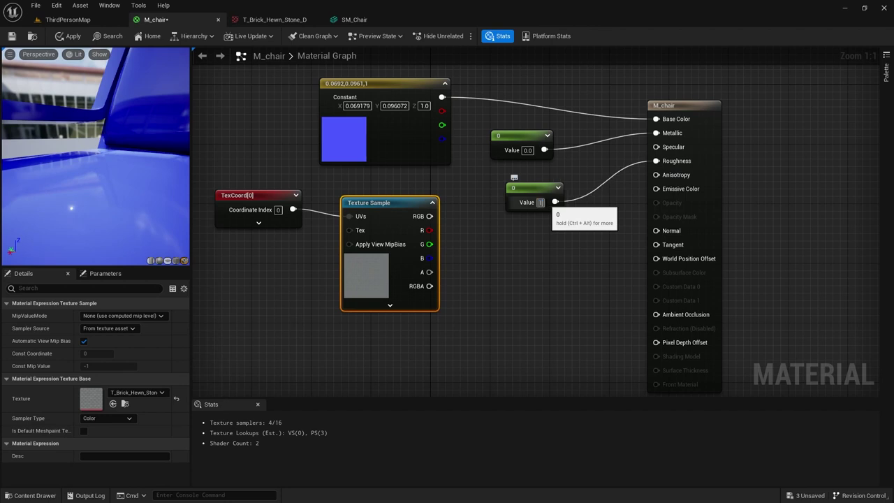
key(Return)
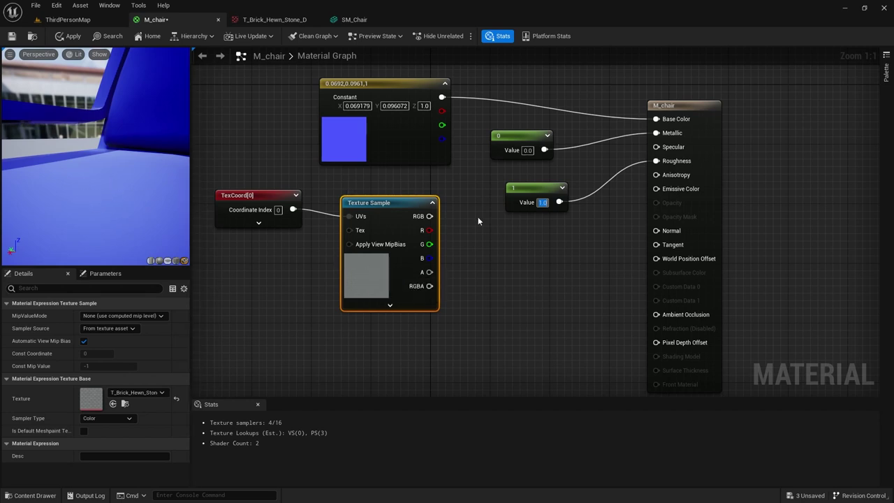
text(0)
key(Return)
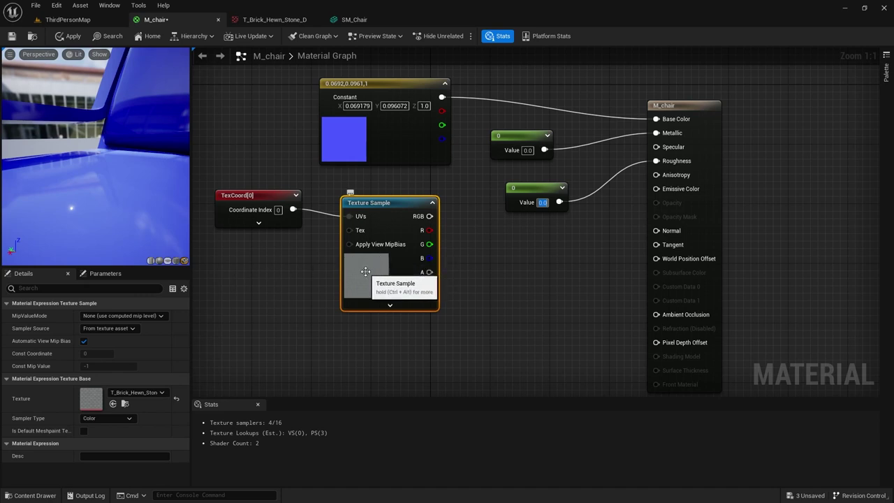
Shift the TexCoord[0] and brick Texture Sample nodes left and place a second Texture Sample.
click(260, 195)
drag(260, 195, 230, 142)
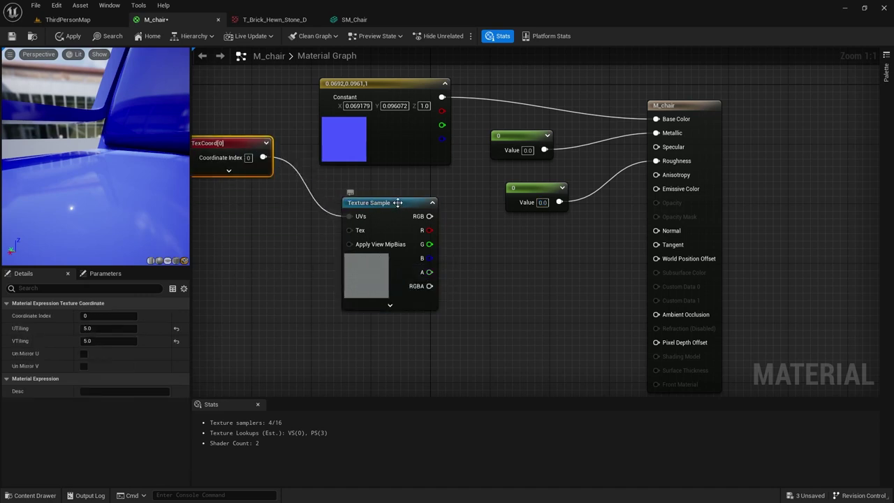
drag(397, 203, 308, 210)
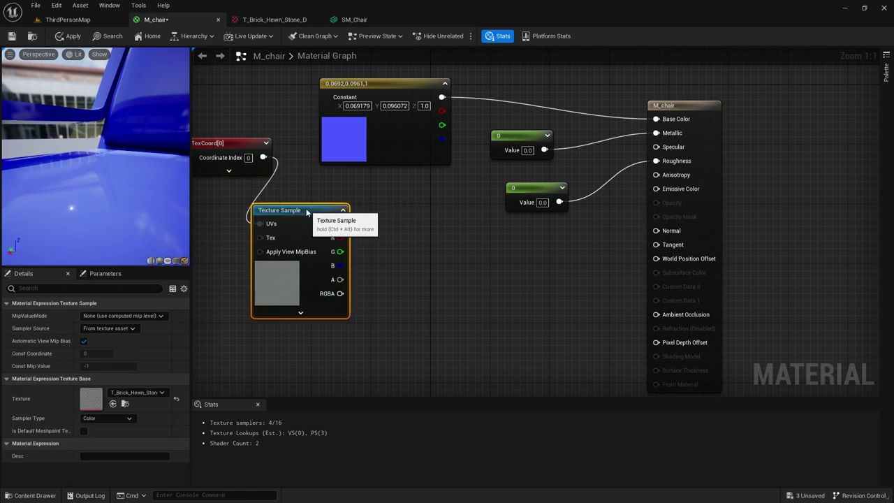
click(418, 211)
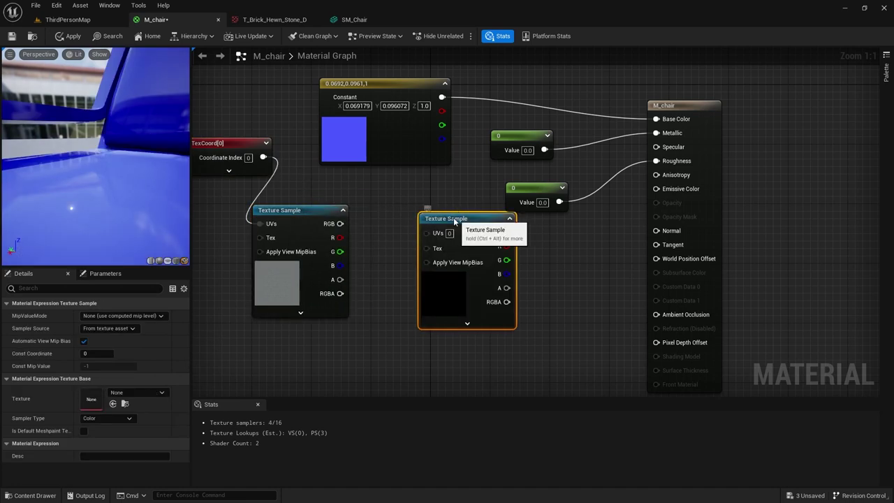
drag(418, 209, 417, 203)
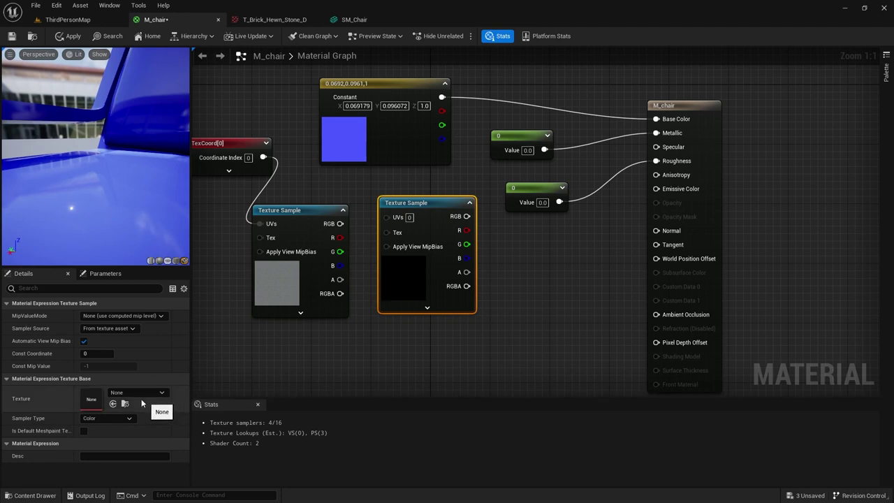
drag(417, 207, 410, 215)
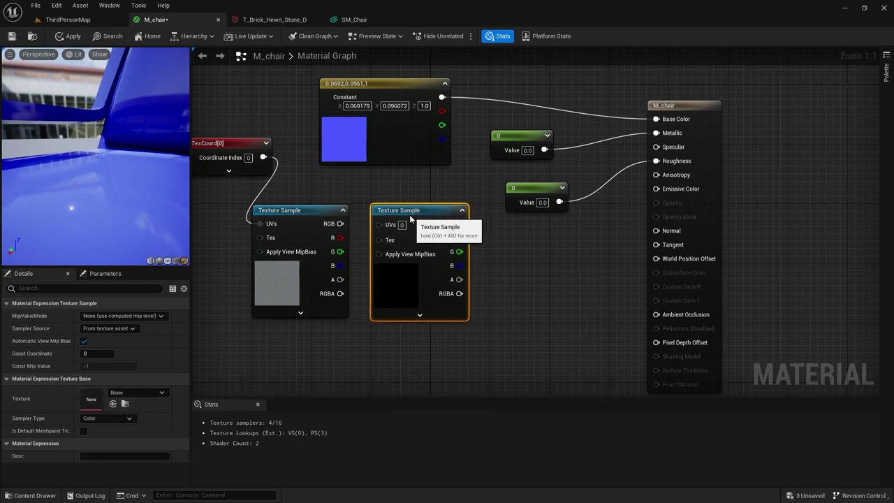
Assign the Grid texture to the new Texture Sample.
click(138, 392)
text(grid)
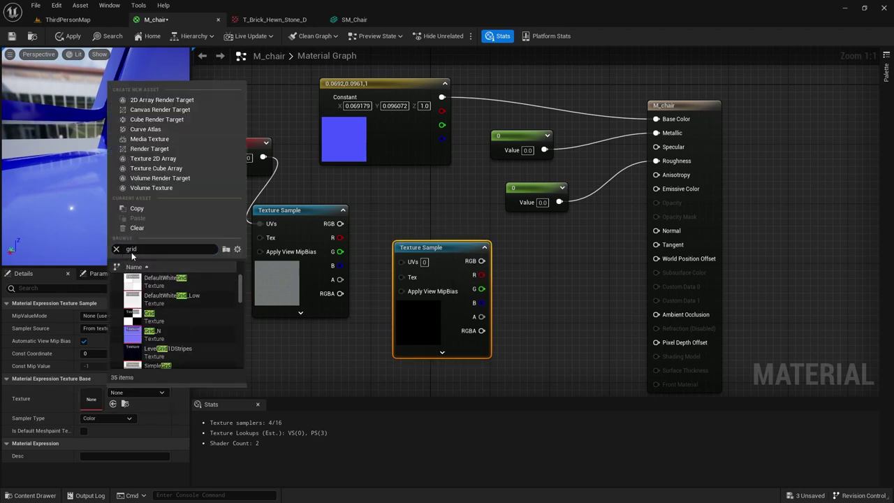
click(133, 319)
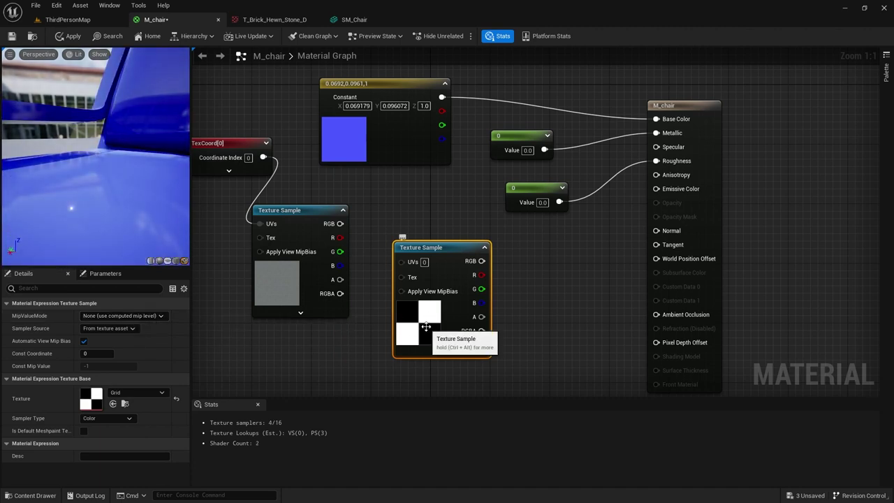
double_click(90, 399)
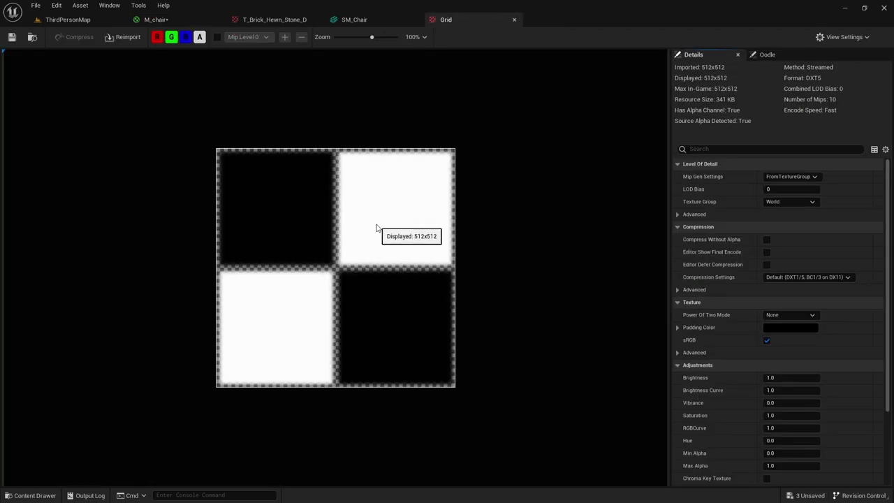
click(200, 38)
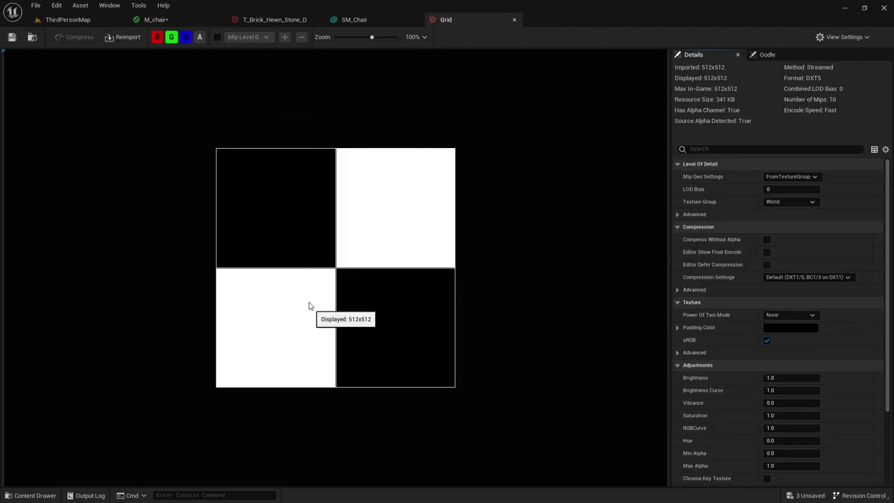
click(200, 37)
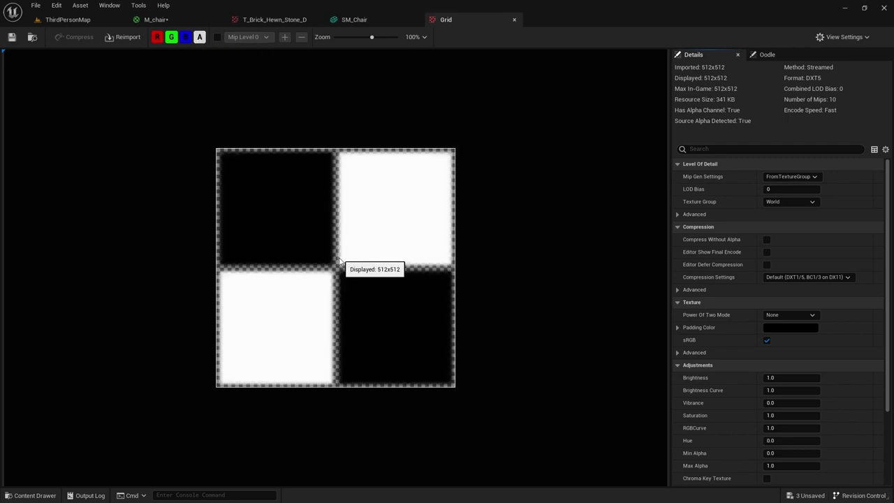
click(199, 38)
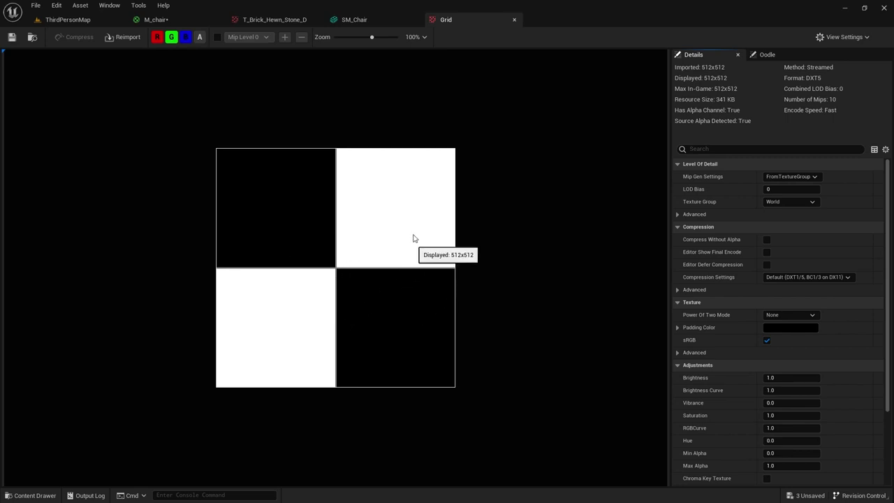
click(355, 21)
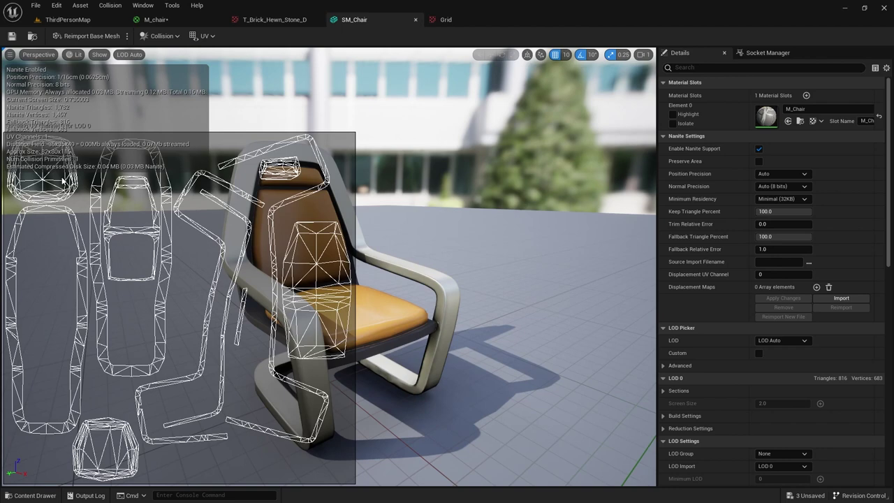
click(280, 21)
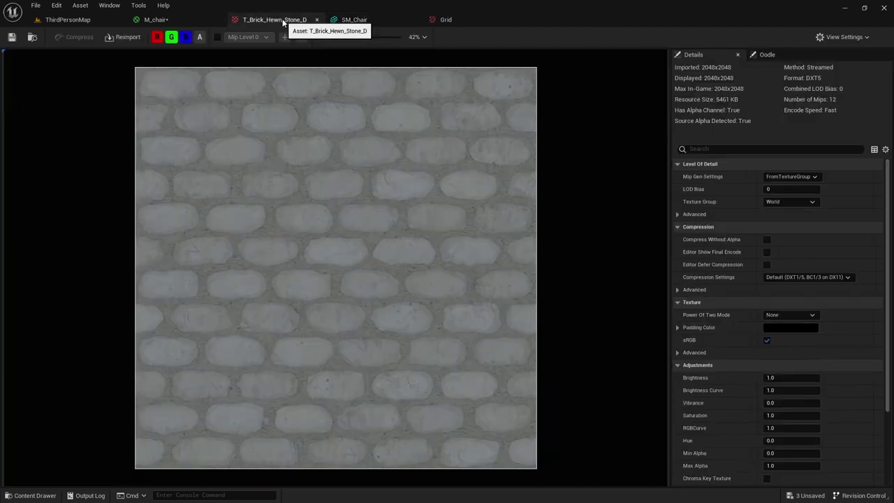
click(171, 20)
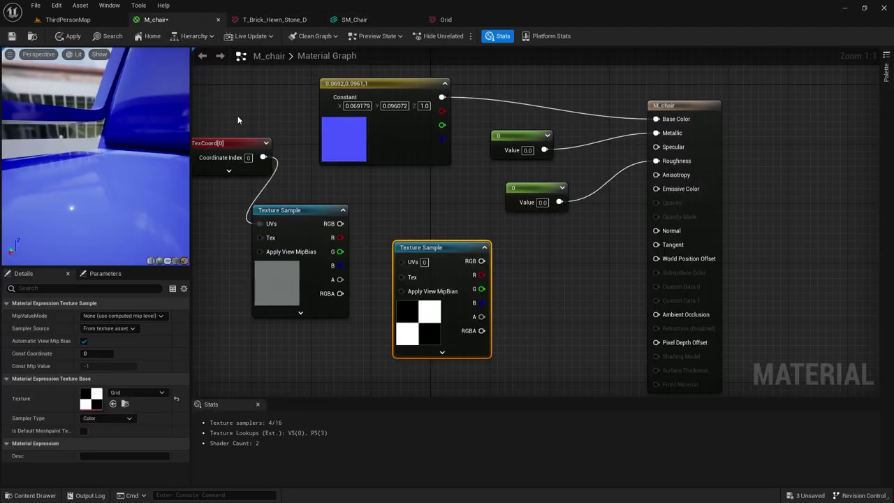
Rearrange the samplers and wire a new TexCoord node into the Grid sampler's UVs.
drag(422, 248, 444, 248)
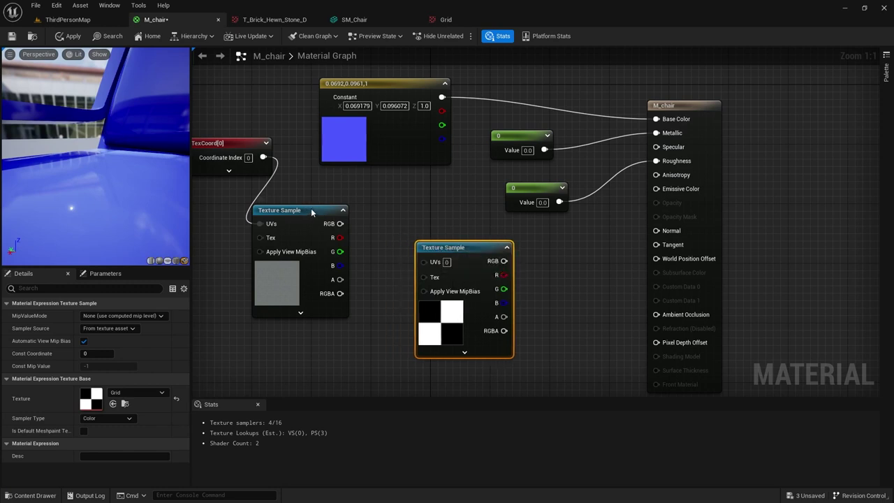
drag(310, 211, 317, 188)
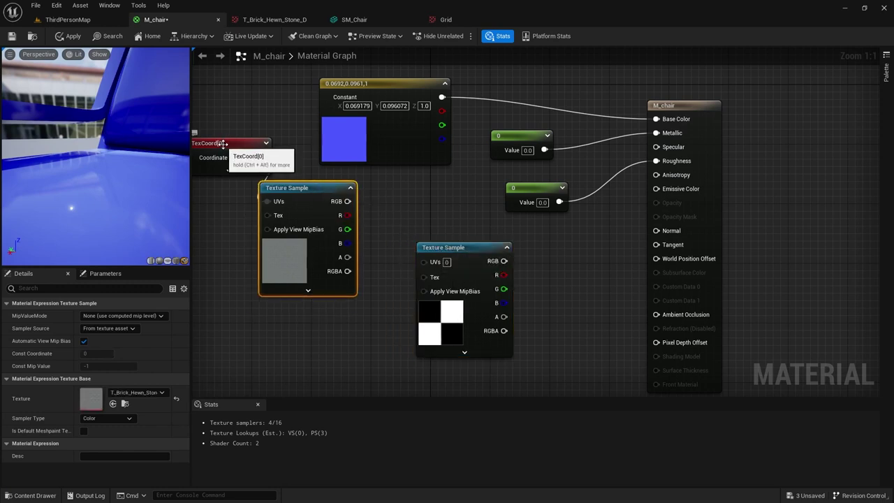
click(273, 336)
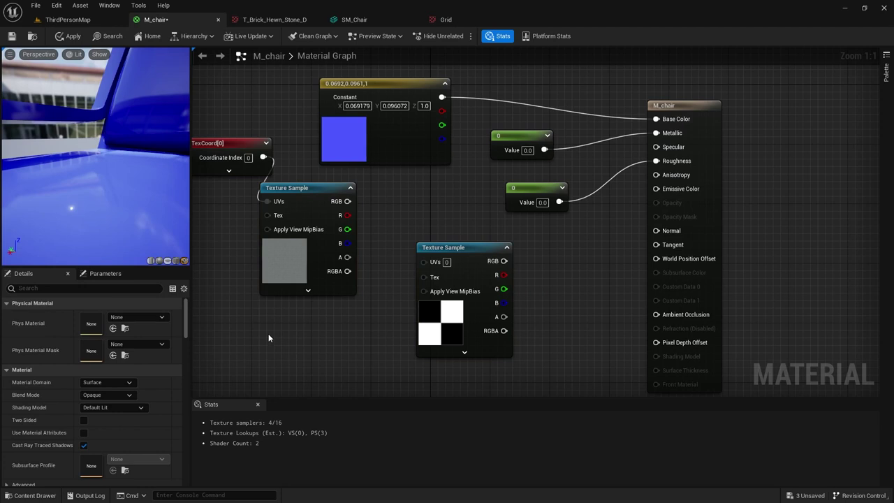
click(258, 333)
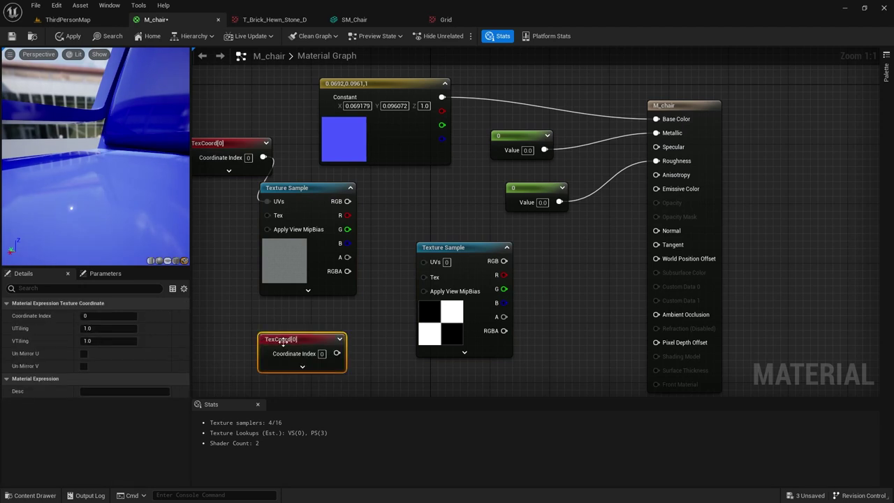
drag(335, 353, 422, 262)
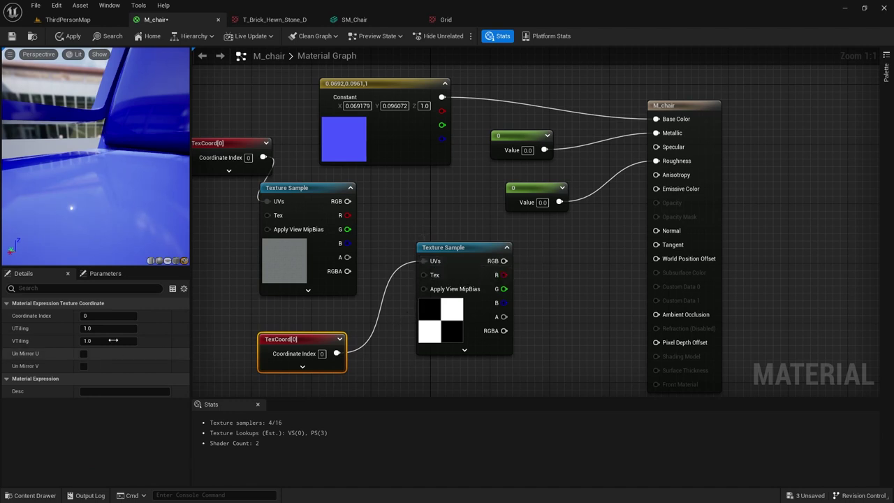
Set the new TexCoord's UTiling and VTiling to 10.
click(105, 328)
text(10)
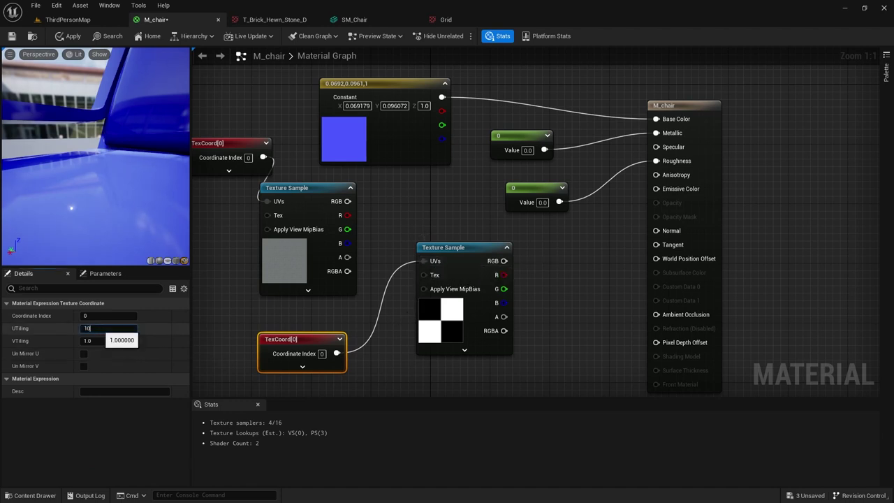
key(Tab)
text(10)
key(shift+Tab)
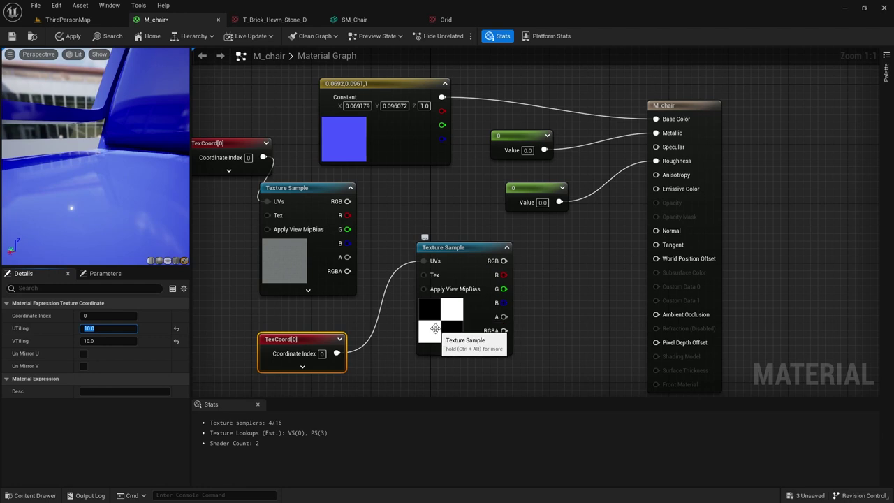
click(355, 19)
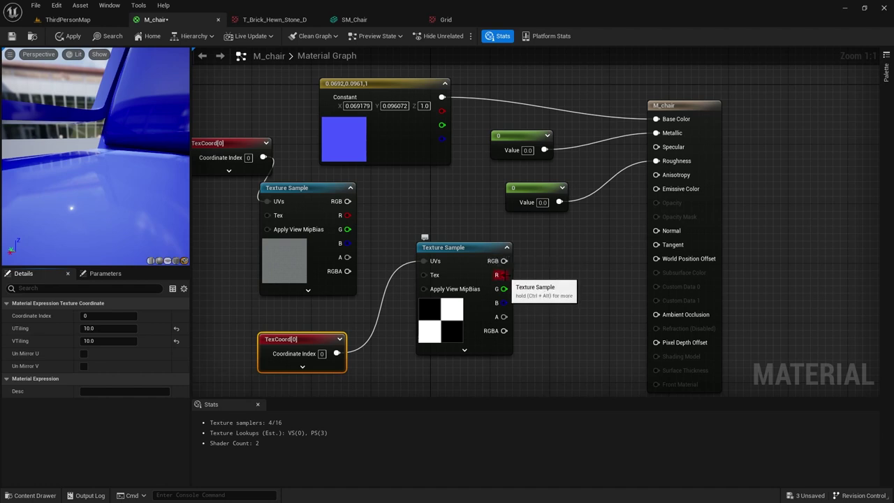
Drive M_chair's Roughness from the Grid red channel and orbit the preview to inspect the checkered shine.
drag(499, 276, 657, 162)
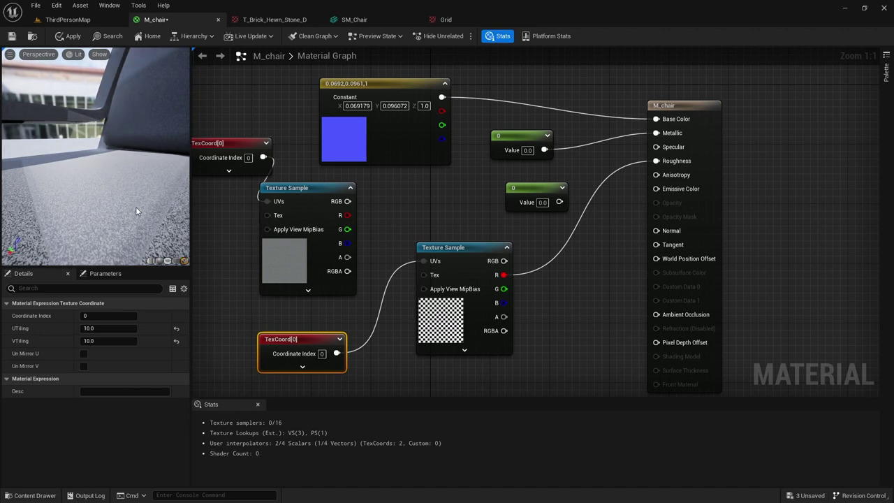
drag(136, 206, 167, 206)
drag(107, 198, 132, 119)
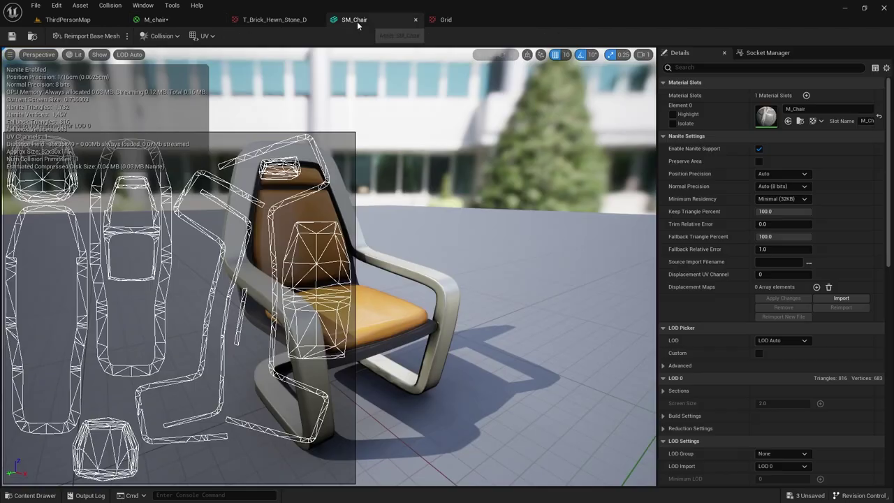
click(356, 21)
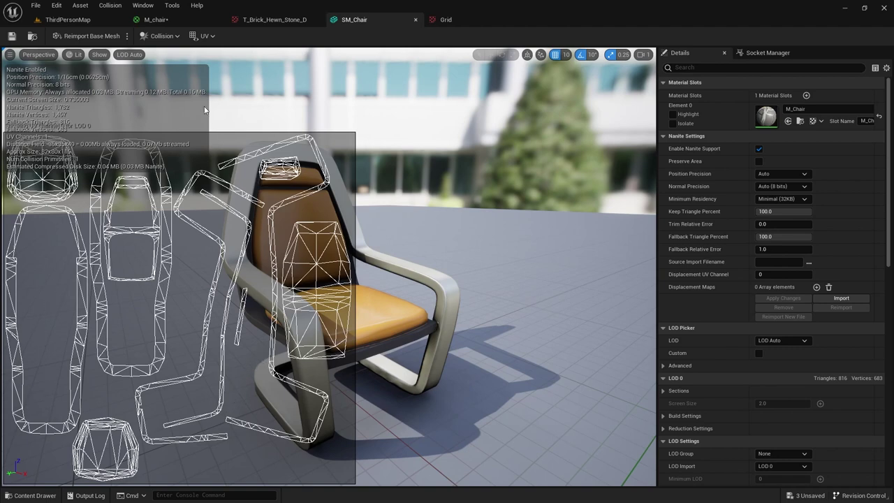
click(180, 21)
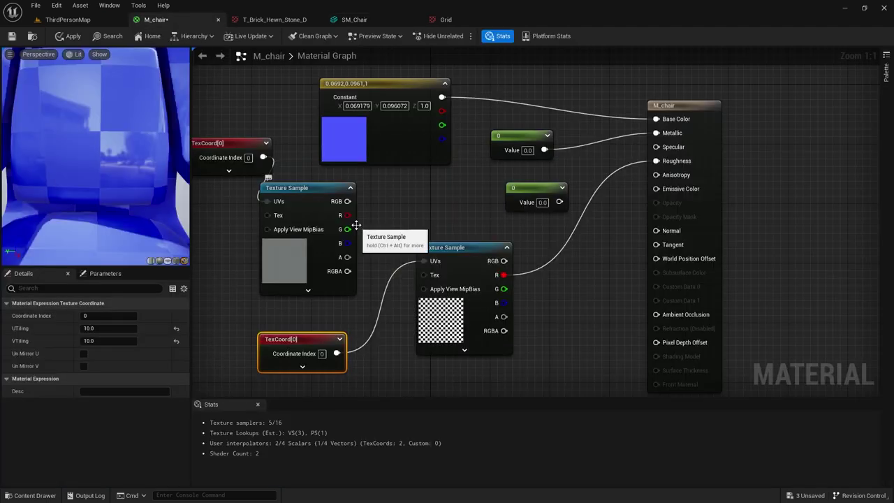
Wire the Grid RGB output into Base Color and disconnect the red channel from Roughness.
right_drag(378, 206, 403, 209)
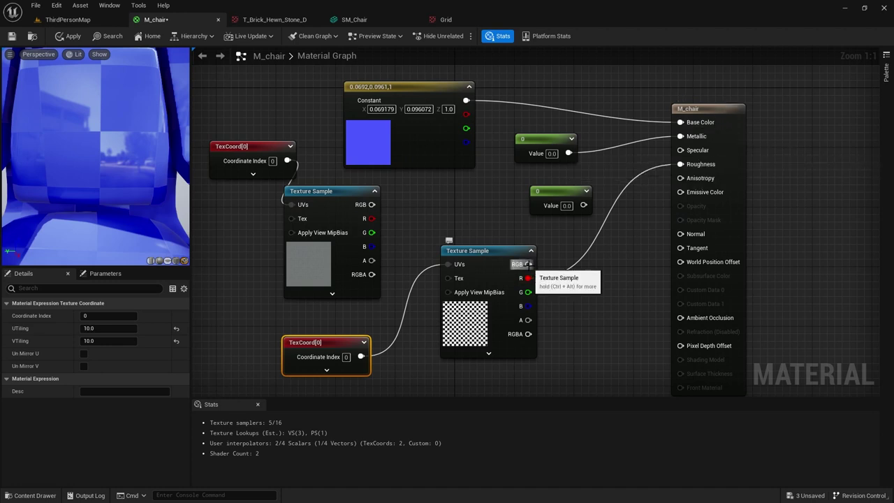
drag(528, 264, 682, 124)
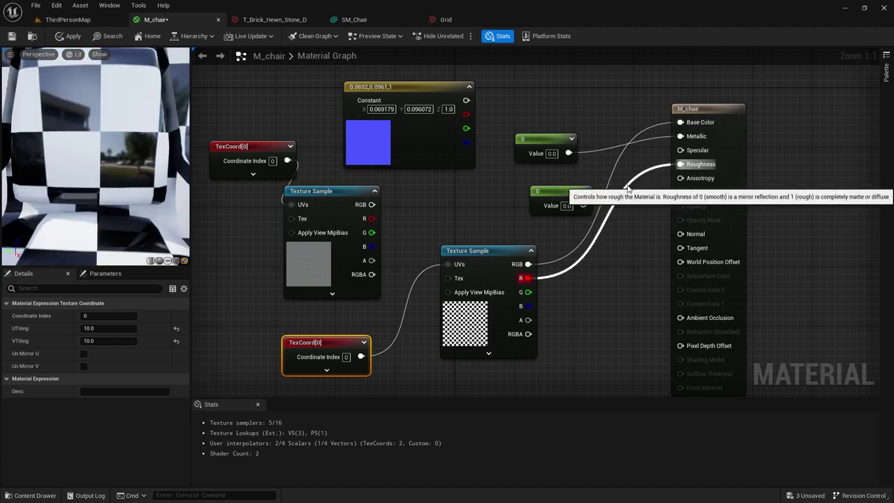
alt+click(627, 186)
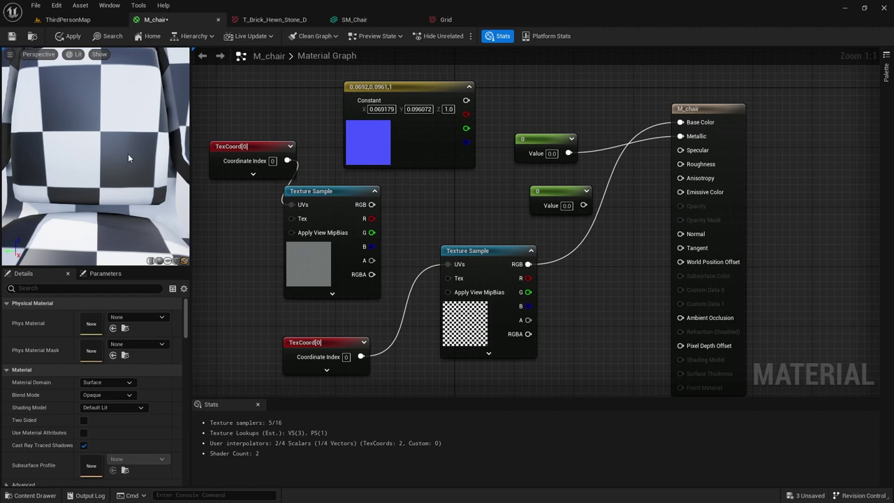
Restore the blue Constant on Base Color, reroute the Grid RGB elsewhere, and view SM_Chair's UVs.
drag(466, 100, 681, 123)
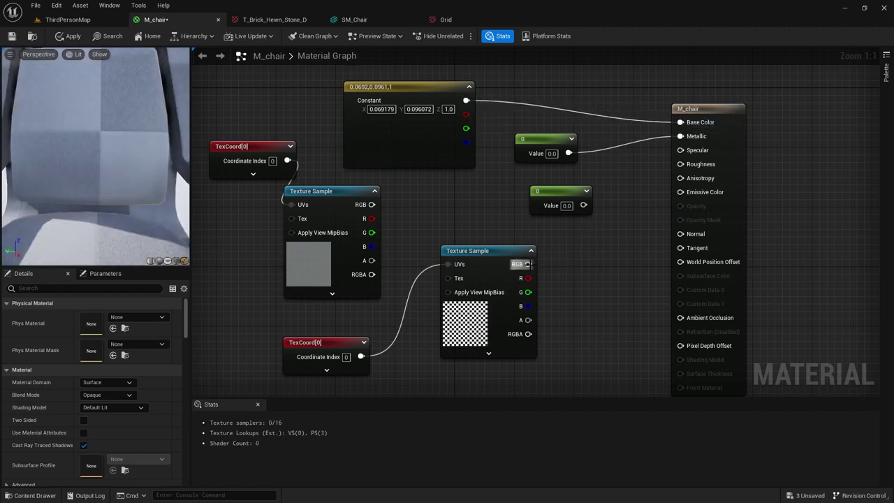
drag(529, 265, 682, 164)
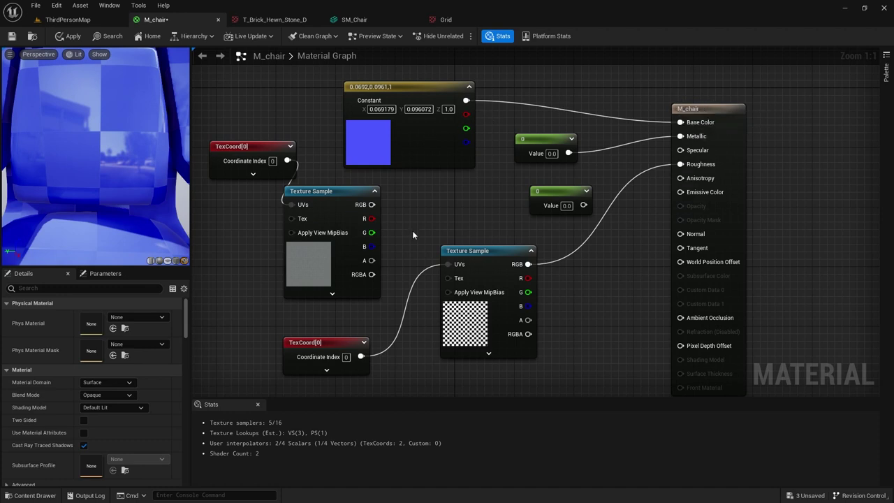
click(354, 20)
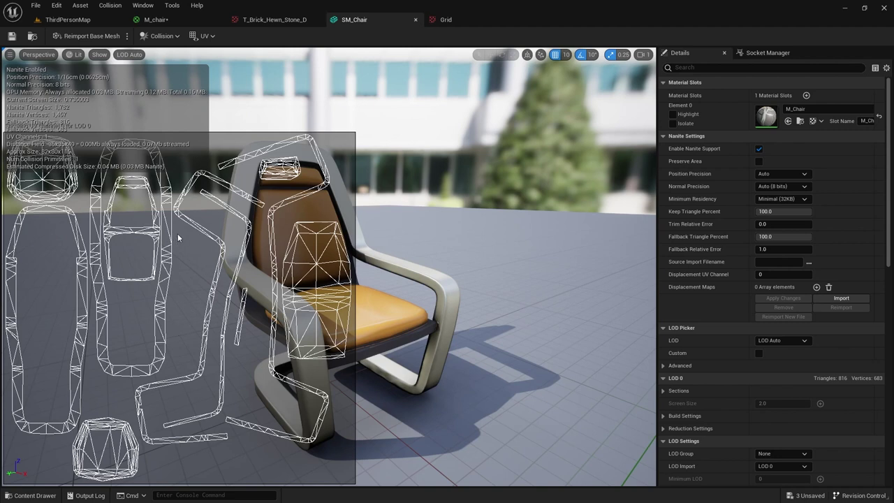
Plug the 0 Constant into Roughness, check the chair in the level, and apply M_chair.
click(164, 20)
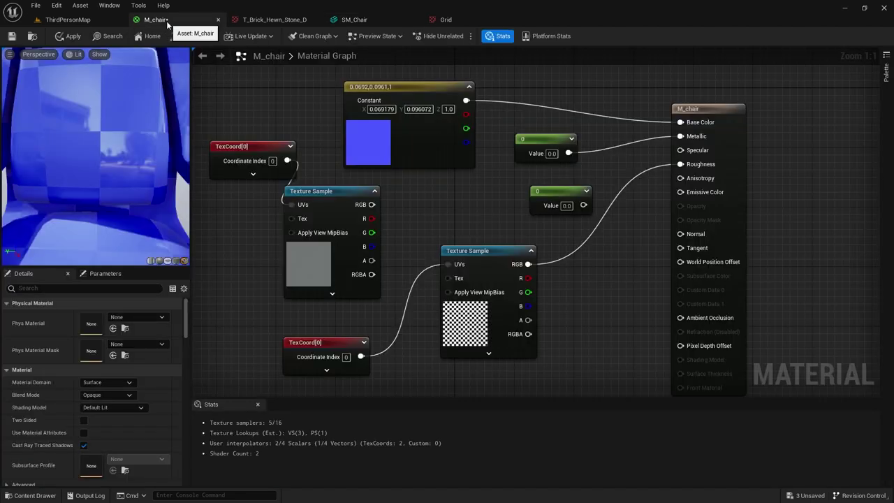
drag(559, 191, 543, 183)
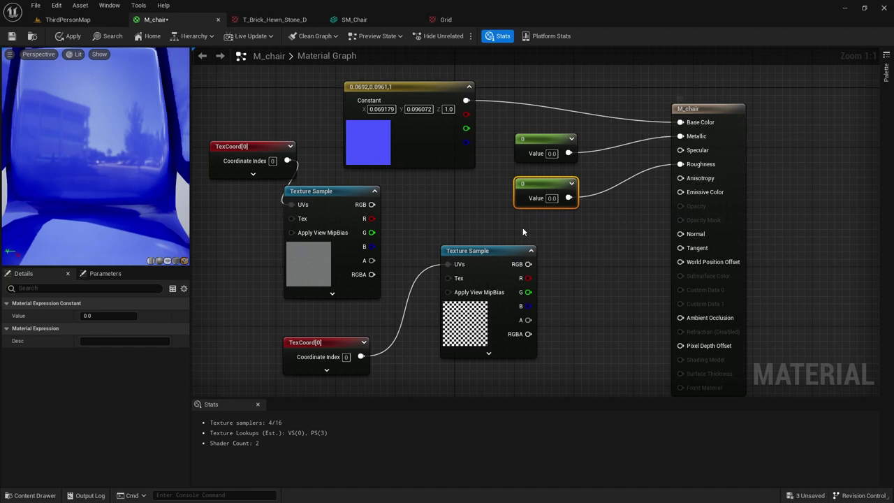
click(68, 20)
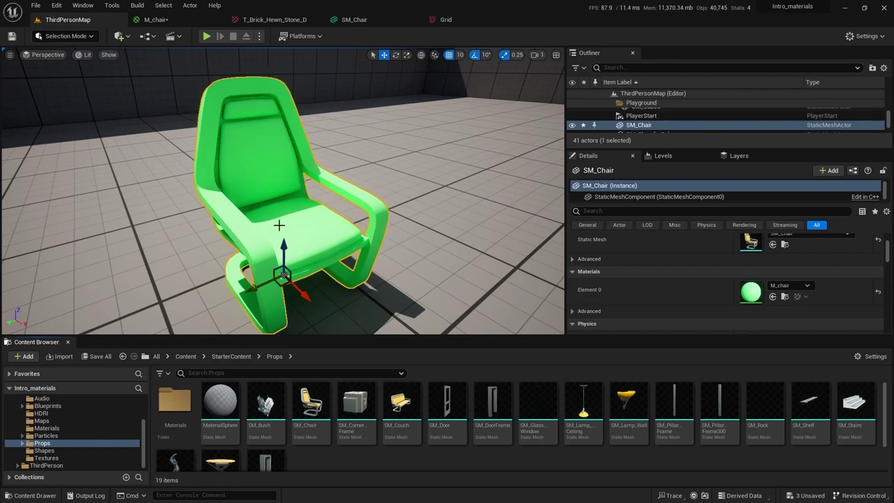
click(153, 20)
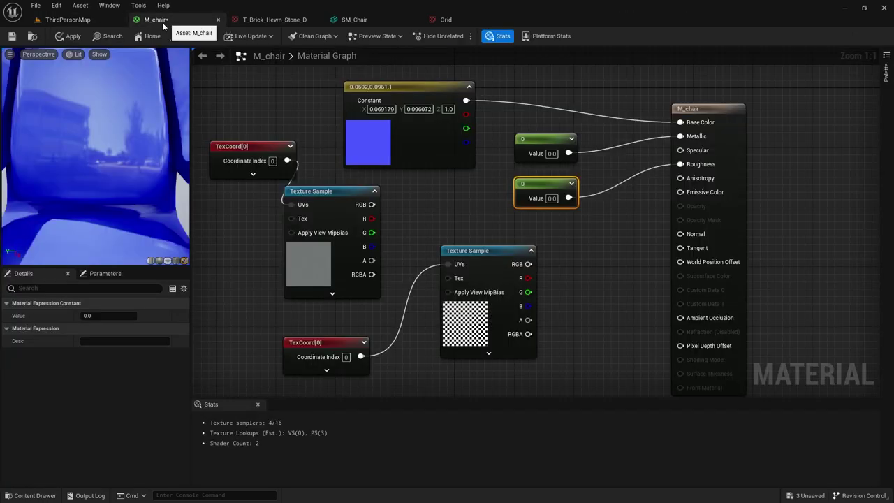
click(12, 37)
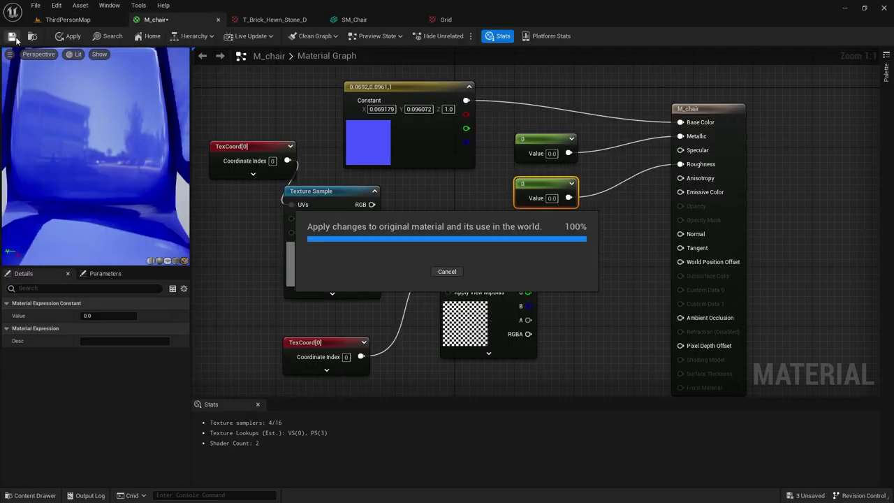
Save M_chair and place a second SM_Chair in the level beside the blue one.
click(73, 21)
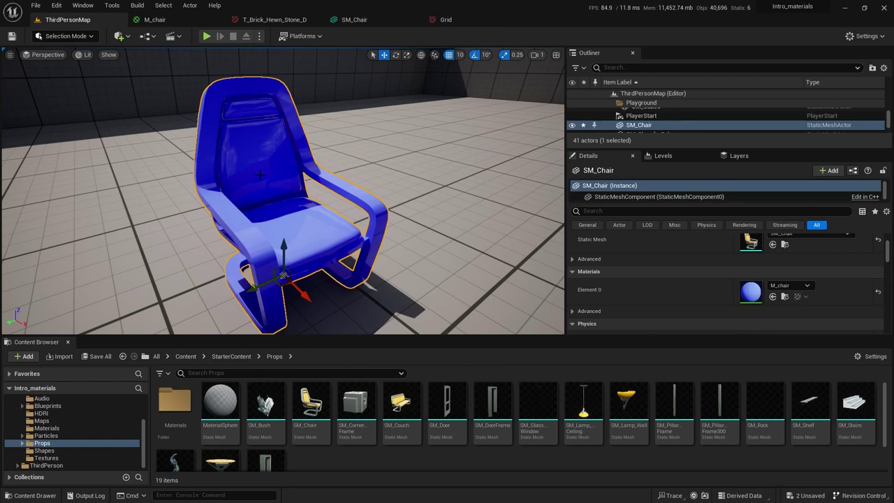
drag(314, 405, 363, 260)
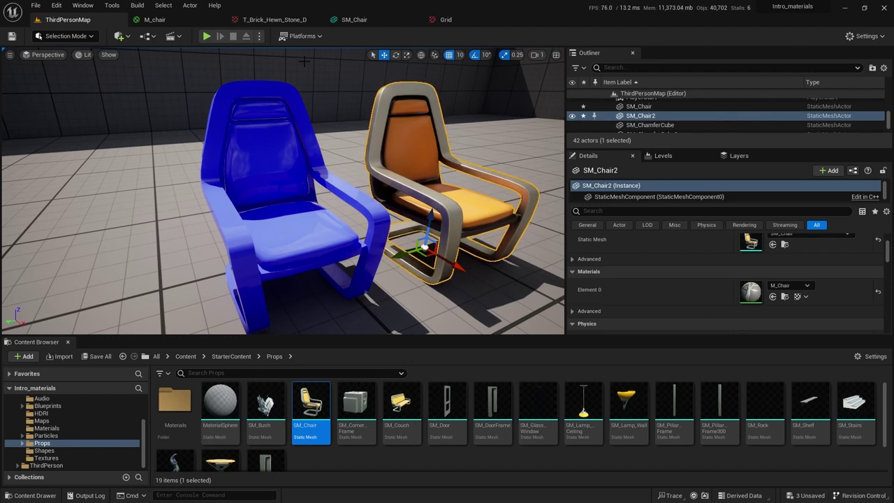
Check the brick texture and SM_Chair's M_Chair material slot, then return to the M_chair graph.
click(274, 21)
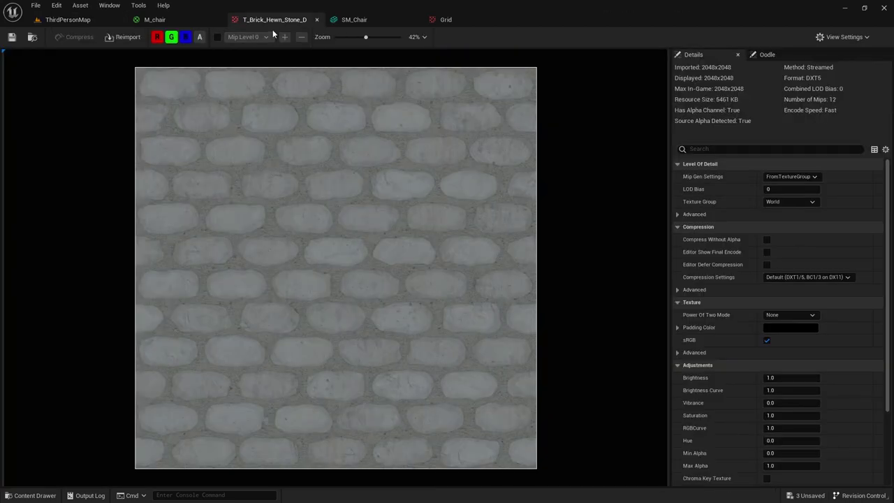
click(347, 21)
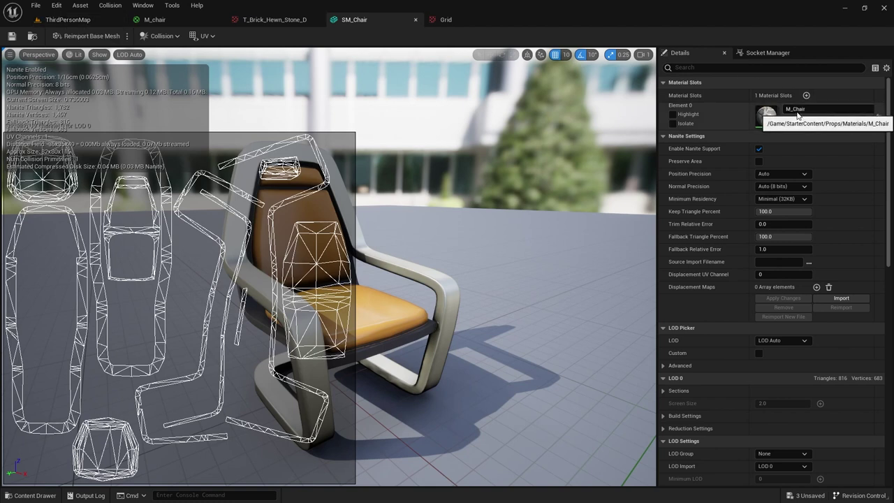
click(73, 19)
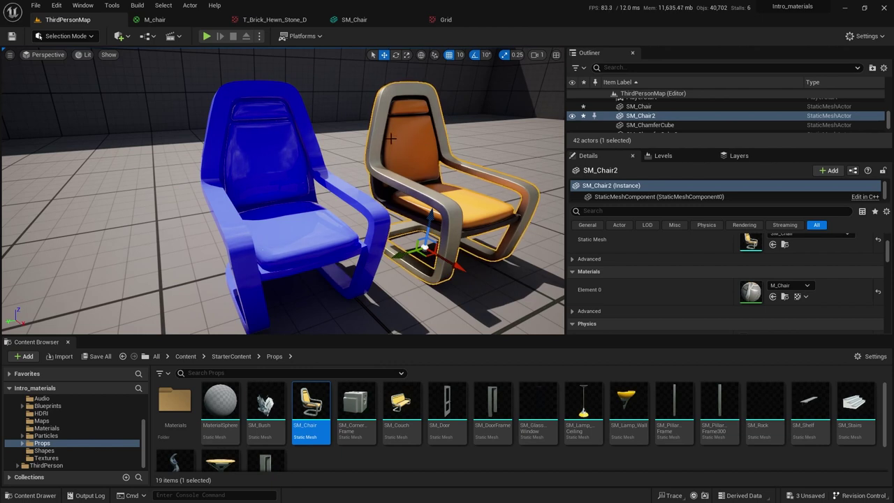
click(155, 20)
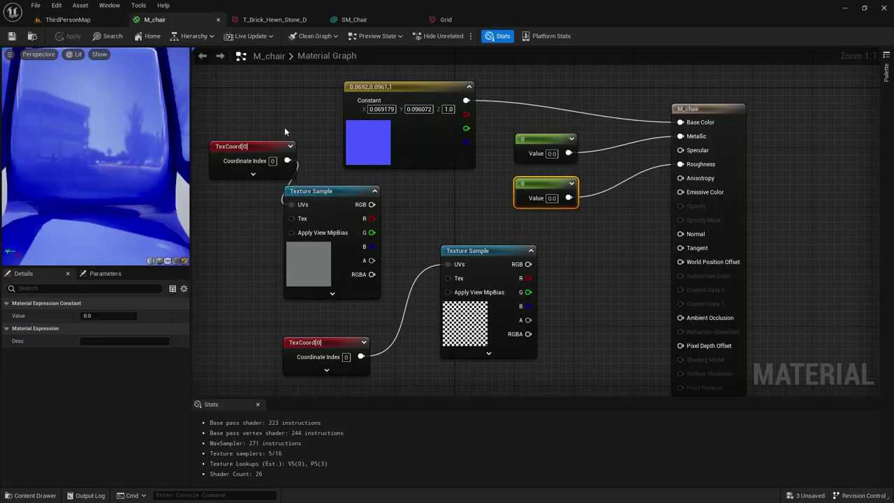
Orbit the preview, then delete both 0 Constant nodes feeding Metallic and Roughness.
scroll(136, 199, down, 6)
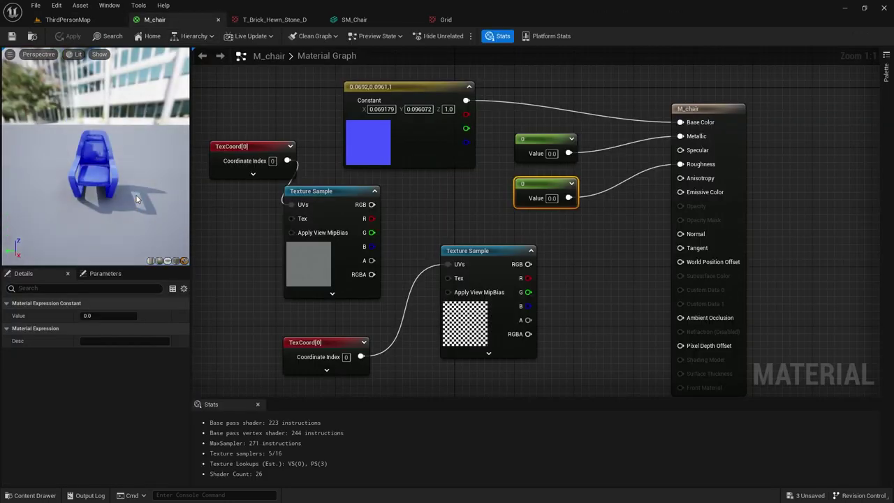
drag(122, 188, 189, 183)
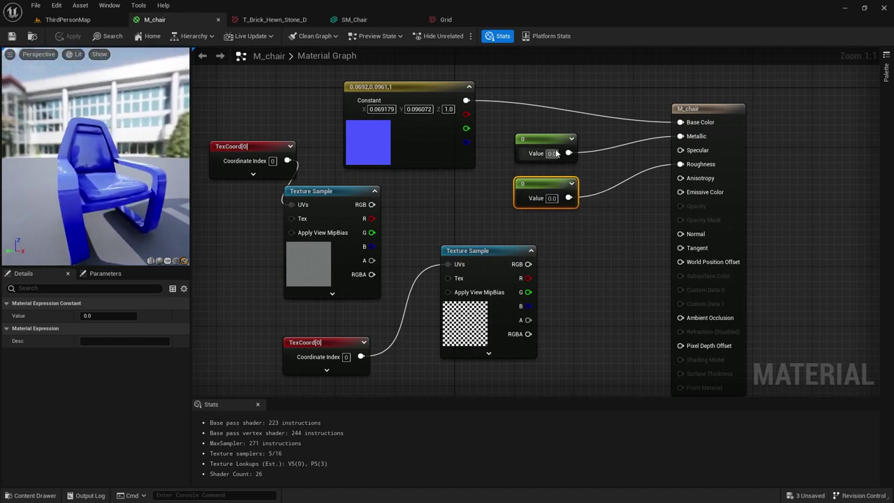
drag(554, 139, 591, 161)
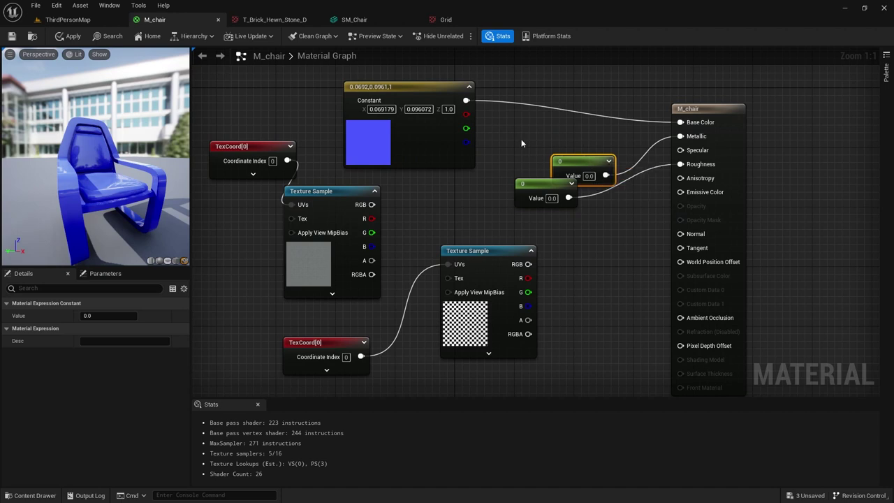
drag(521, 139, 601, 223)
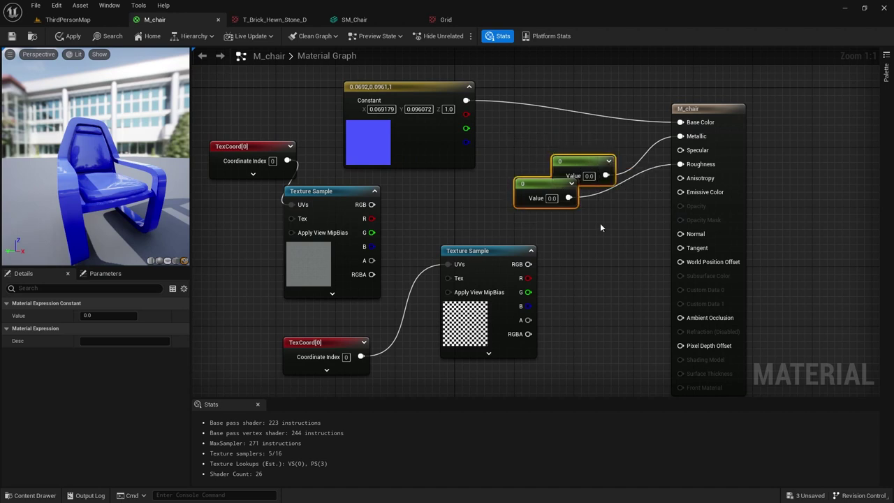
key(Delete)
Reposition the blue Constant3Vector and add a Lerp node (A 0.0, B 1.0, Alpha 0.5).
drag(435, 90, 478, 82)
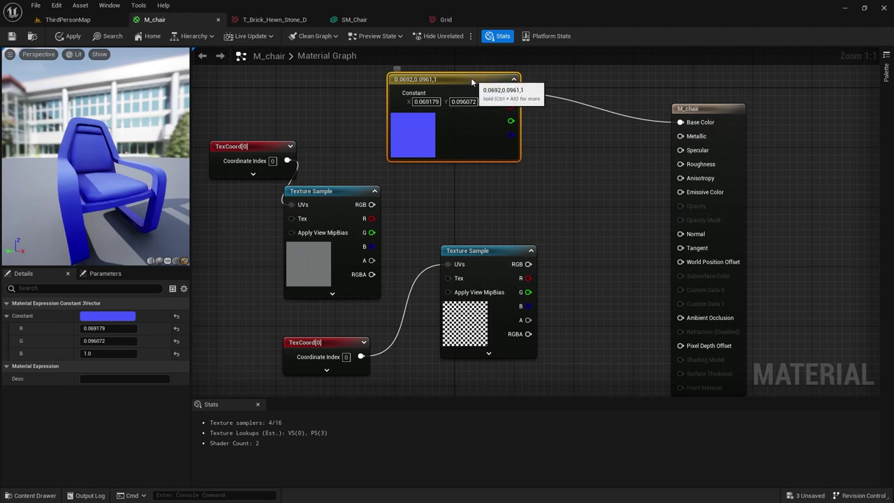
drag(472, 82, 458, 83)
click(562, 141)
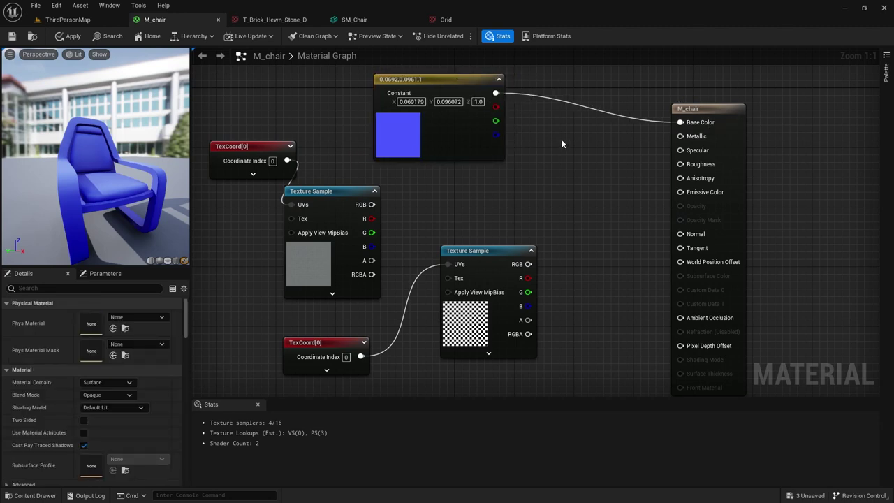
key(l)
click(562, 139)
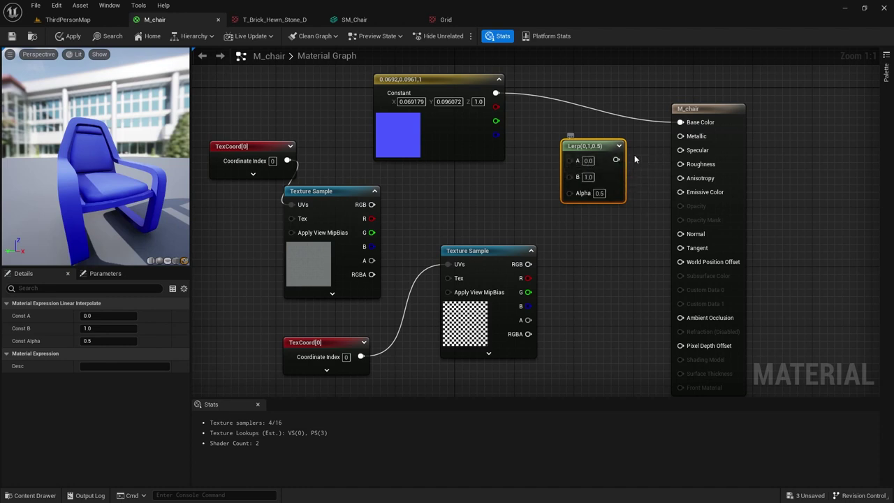
Duplicate the blue constant with Ctrl+W, place the copy below, and open its Color Picker.
drag(451, 78, 436, 71)
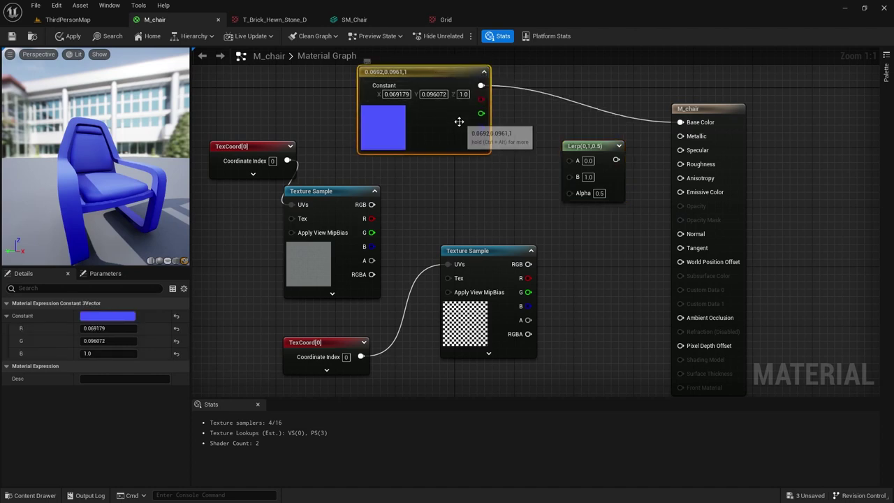
key(ctrl+w)
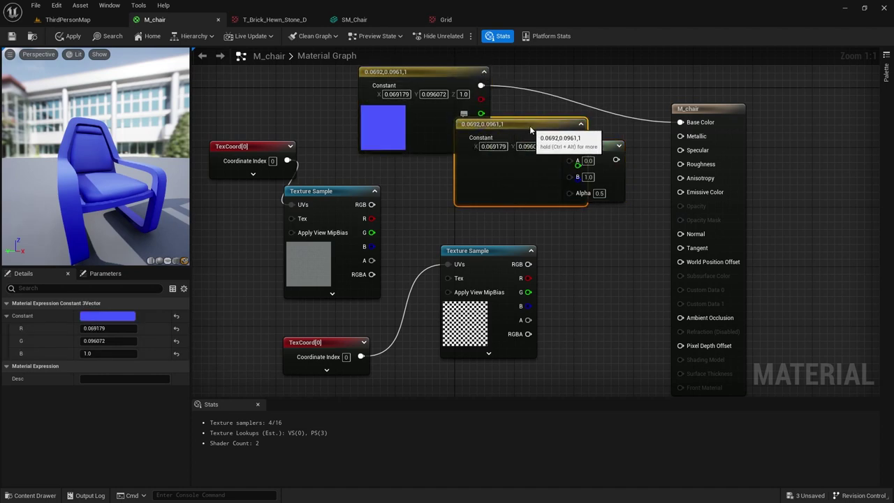
drag(531, 130, 459, 167)
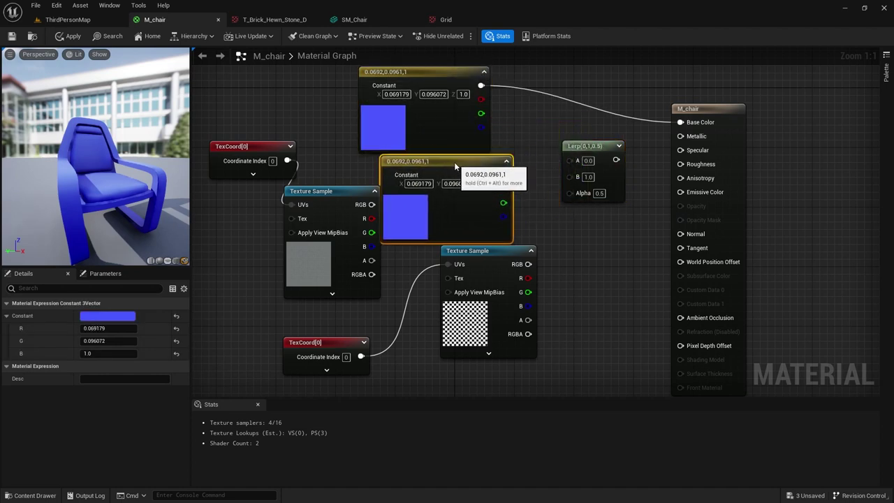
double_click(405, 210)
Make the copy pink, then connect blue to Lerp A and pink to Lerp B.
drag(503, 275, 508, 291)
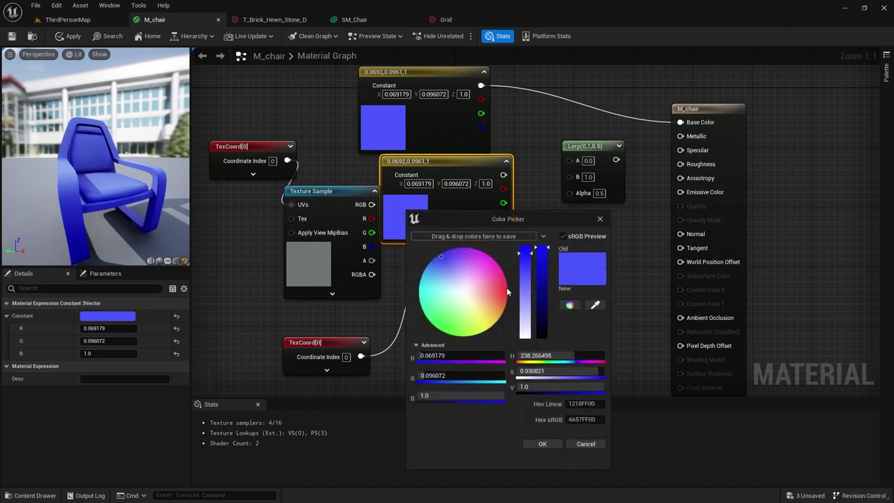
click(542, 444)
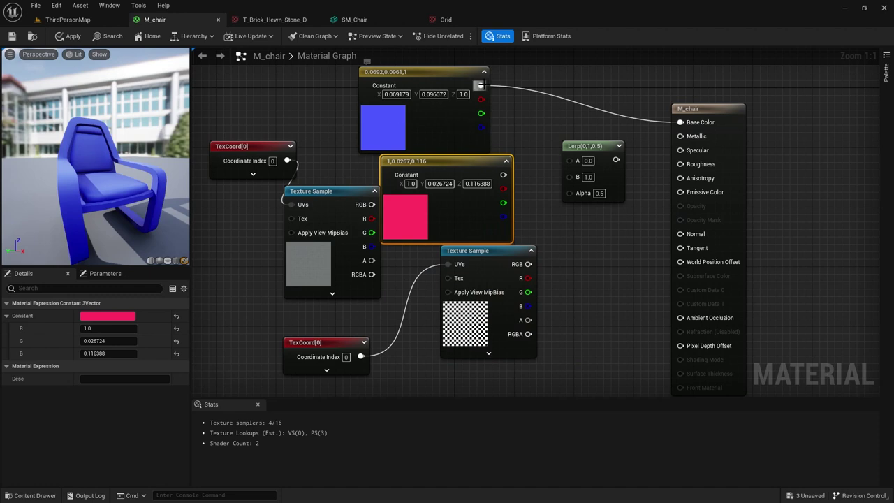
drag(481, 85, 570, 160)
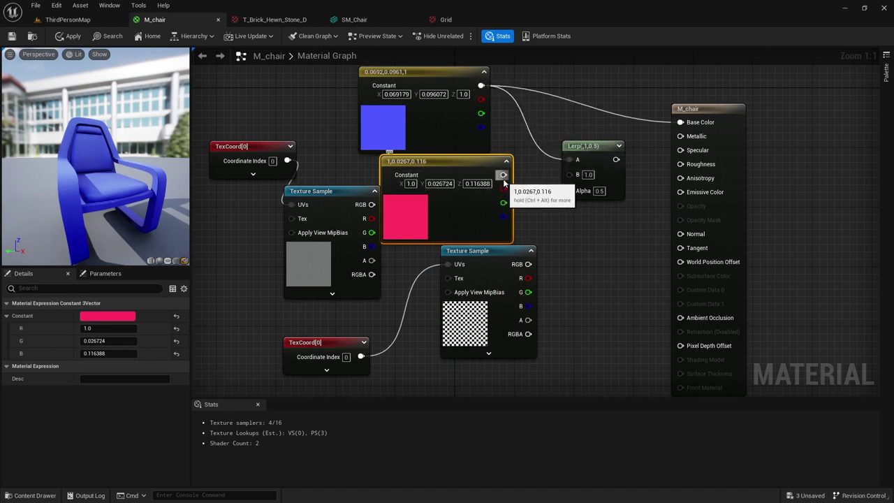
drag(503, 174, 681, 124)
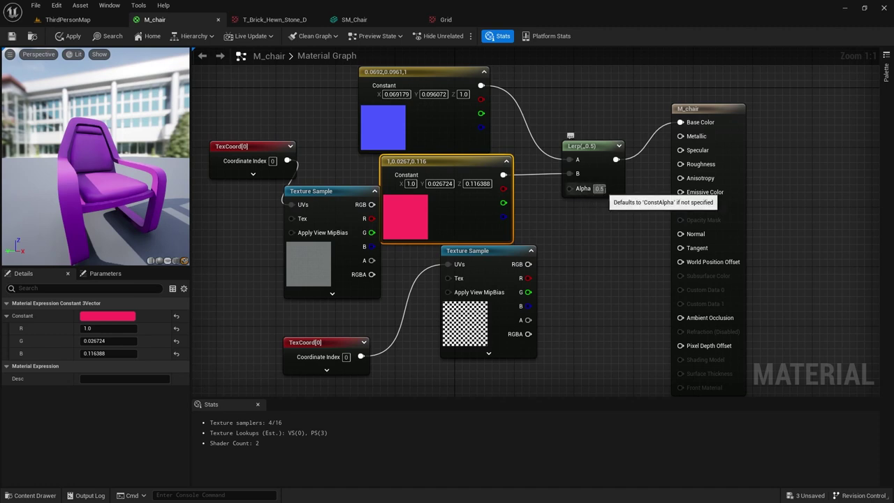
Test the Lerp Alpha at 0 (pure blue) and 1 (pure pink), then nudge the Lerp node.
click(598, 189)
text(0)
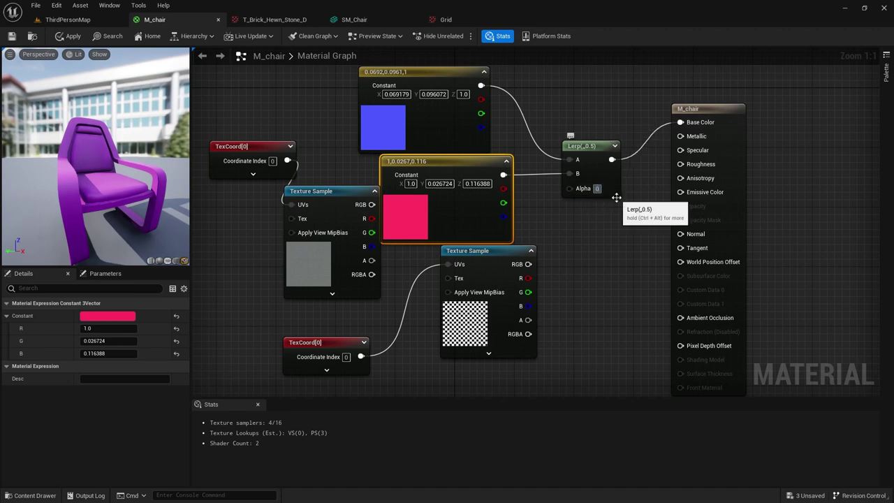
key(Return)
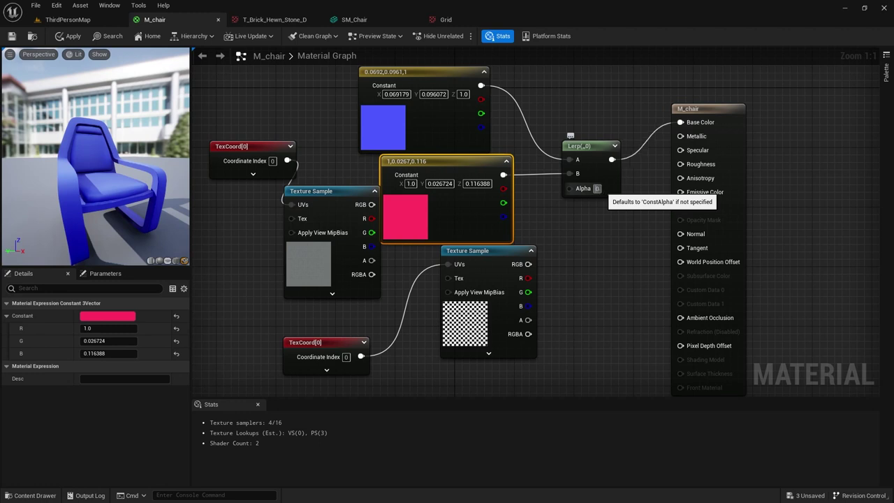
text(1.)
key(Return)
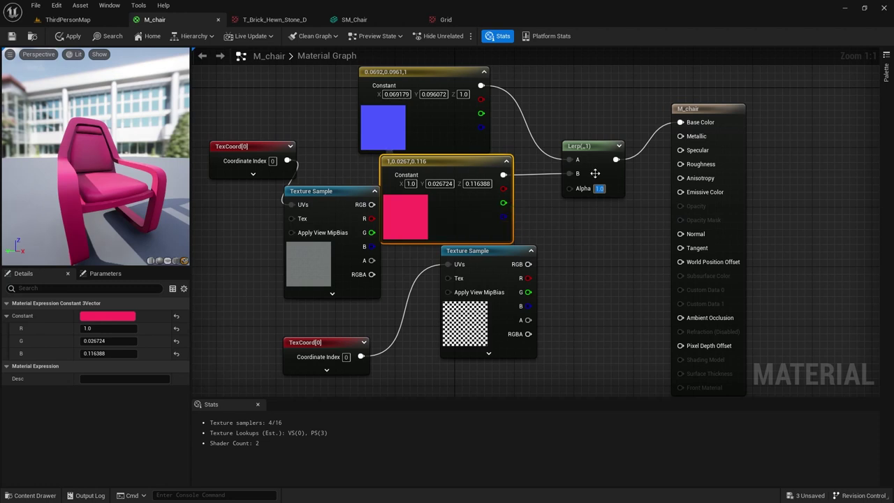
drag(595, 151, 599, 136)
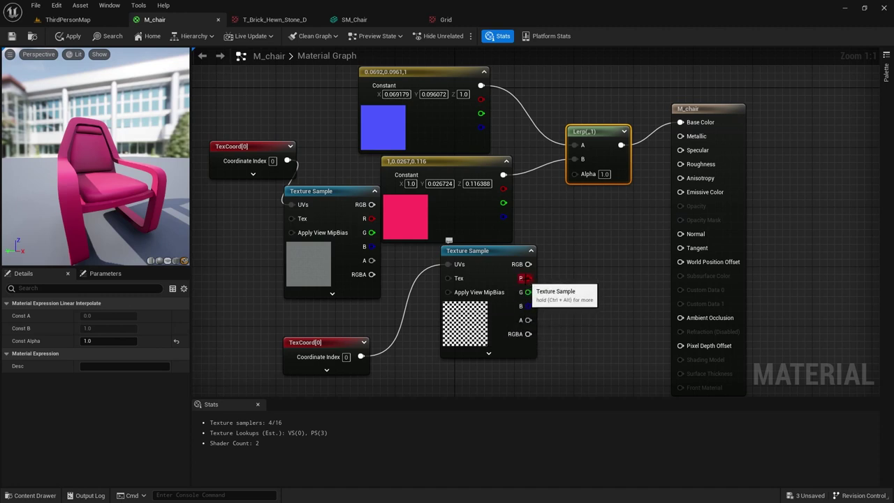
Wire the Grid texture's R channel into Lerp Alpha and zoom the preview onto the checkered seat.
drag(526, 279, 574, 177)
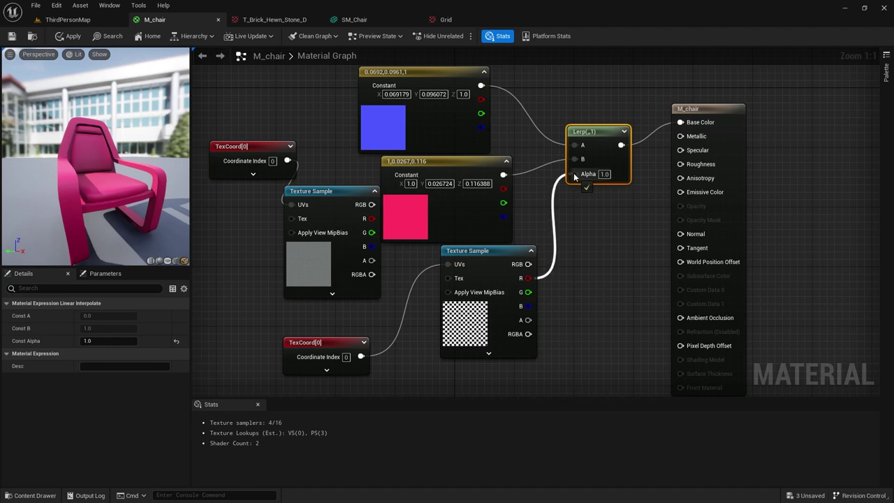
drag(574, 177, 559, 183)
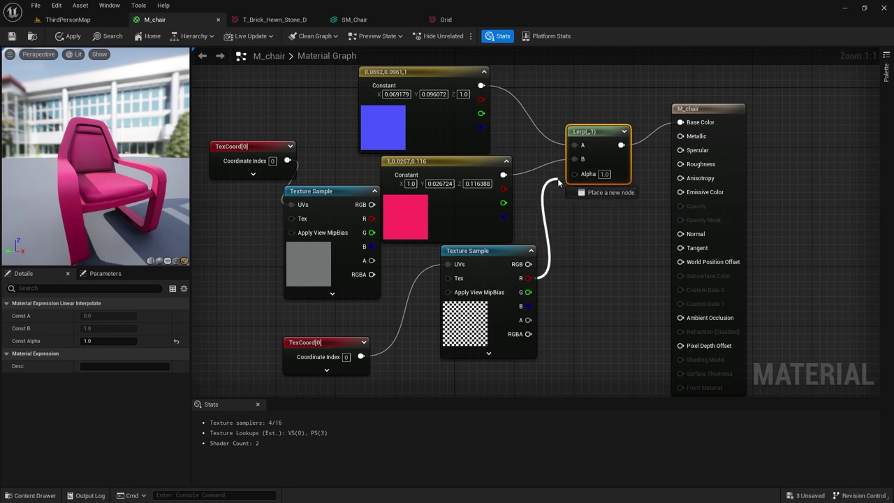
drag(559, 183, 575, 178)
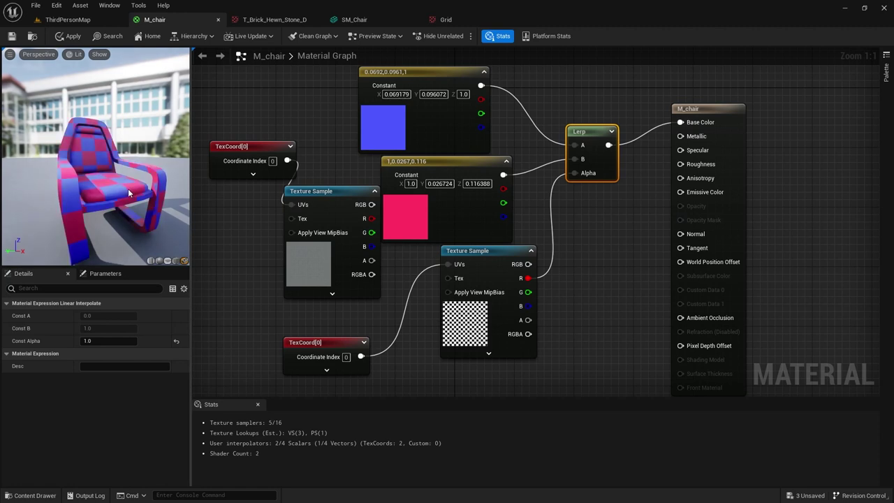
right_drag(128, 185, 129, 158)
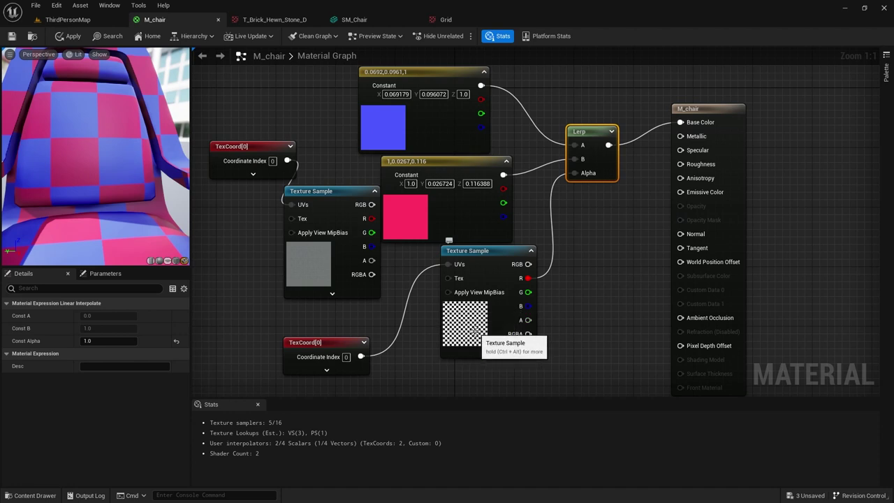
click(365, 20)
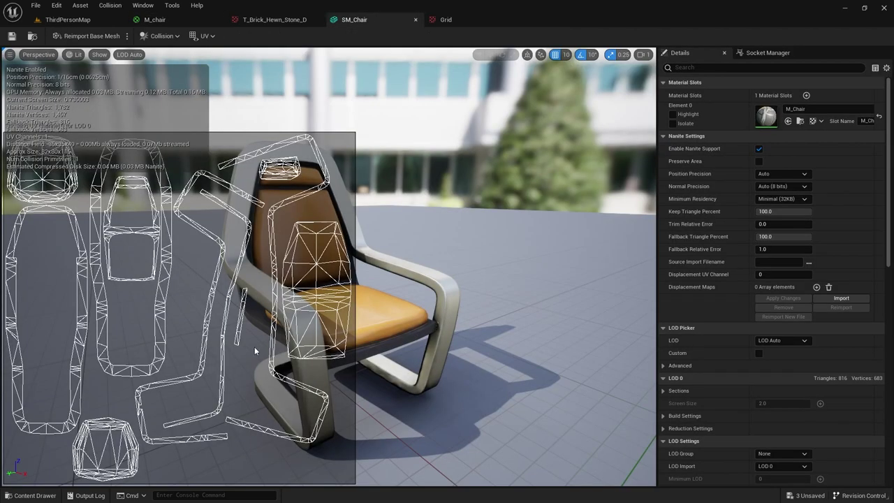
click(181, 19)
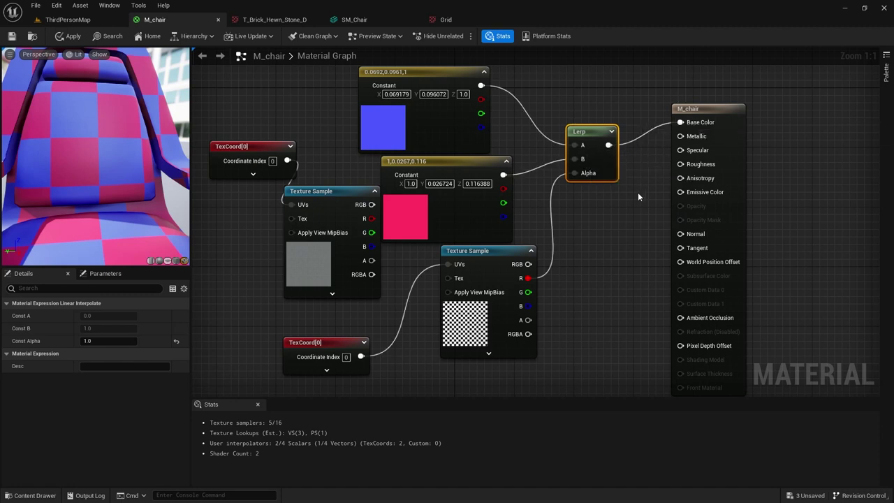
drag(178, 174, 165, 173)
click(68, 19)
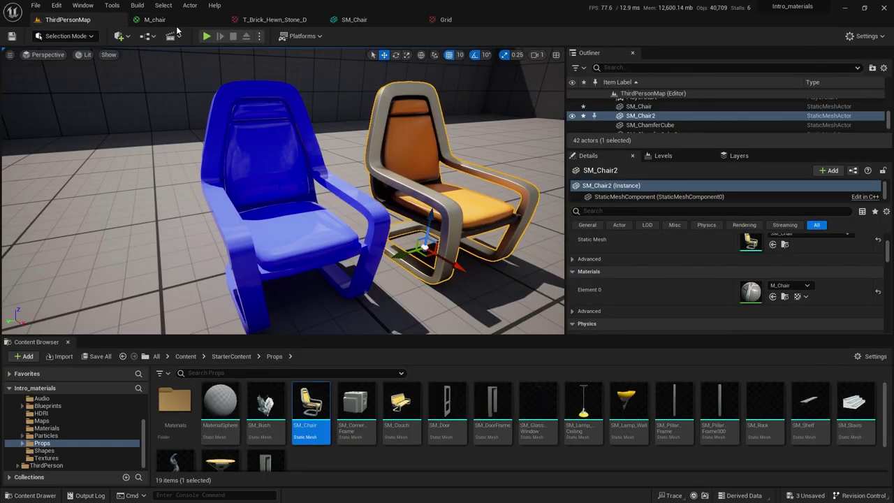
click(186, 20)
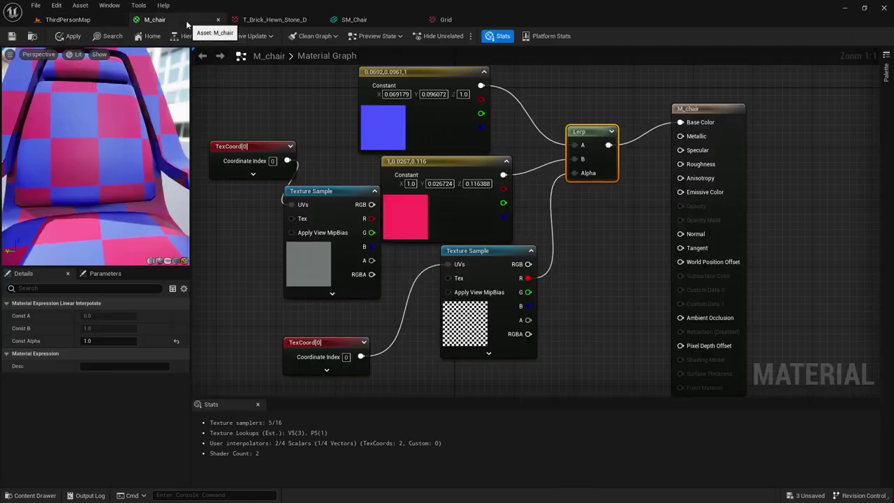
Unhook the grid sample from Lerp Alpha and add a Texture Sample using T_Chair_M.
alt+click(552, 225)
drag(498, 251, 475, 275)
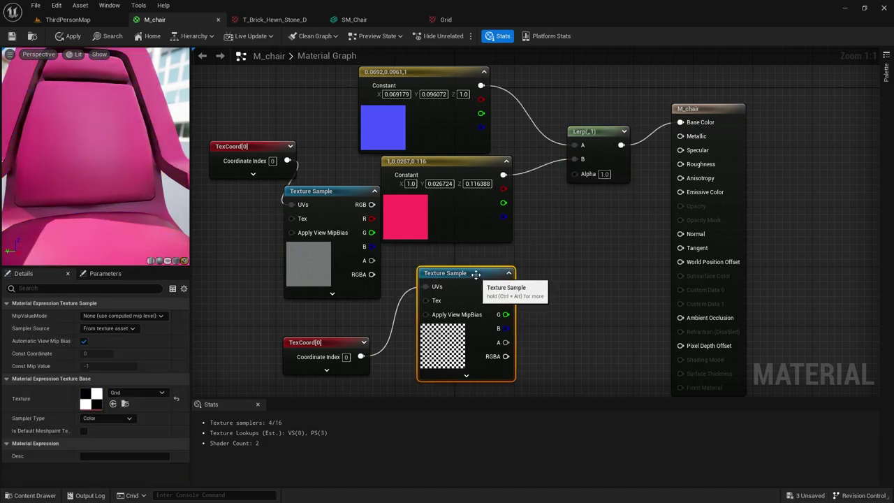
click(557, 256)
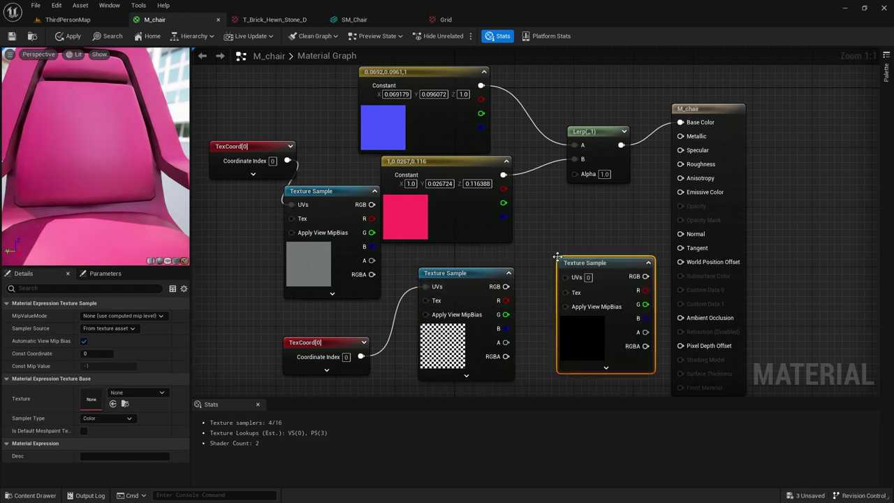
drag(582, 267, 563, 257)
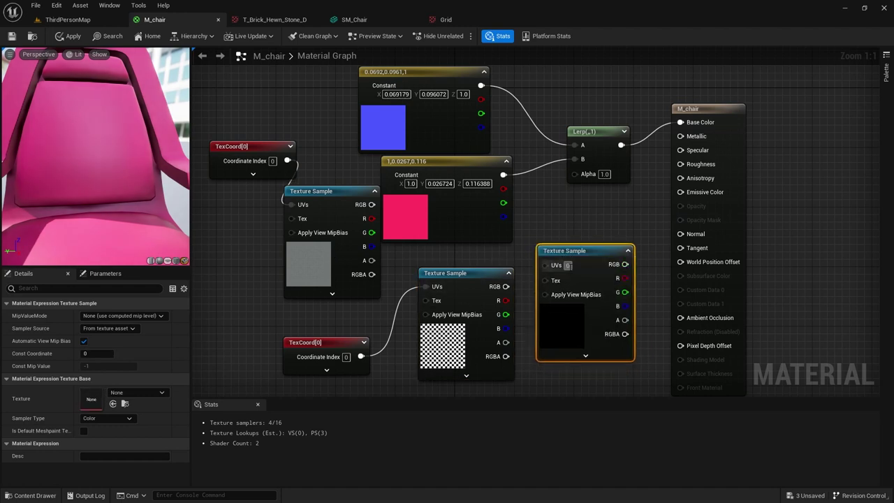
click(144, 392)
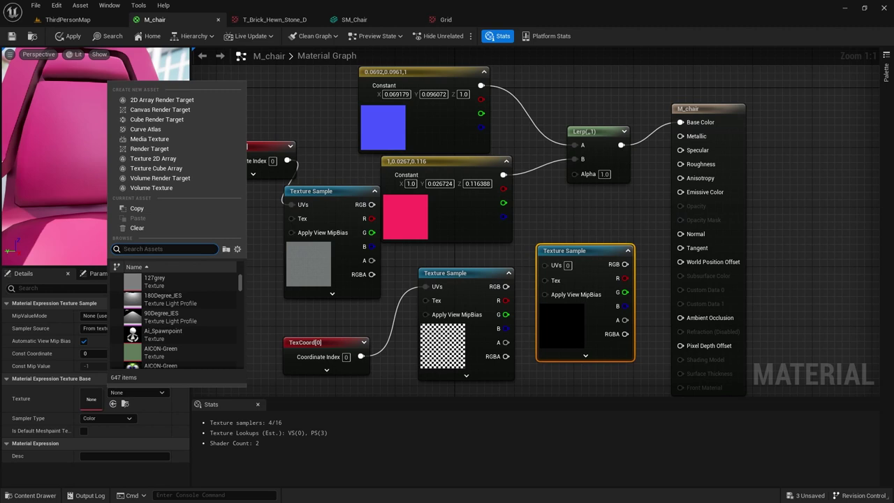
text(chair)
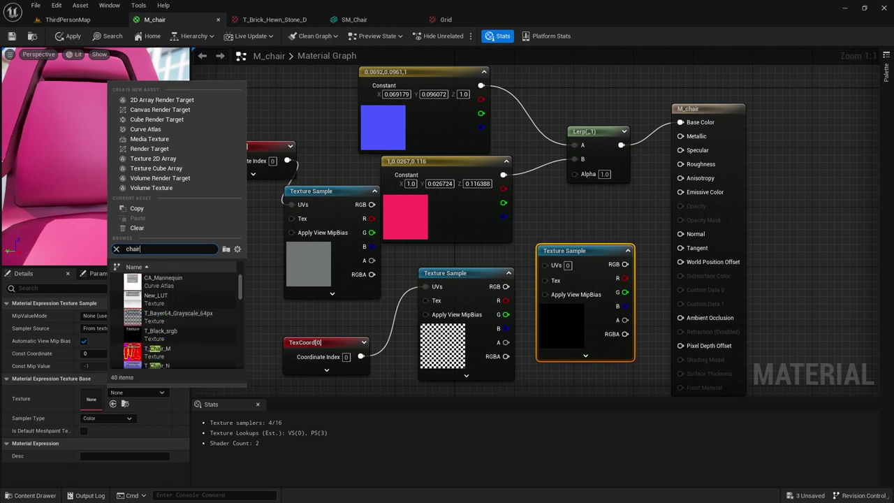
mouse_move(168, 287)
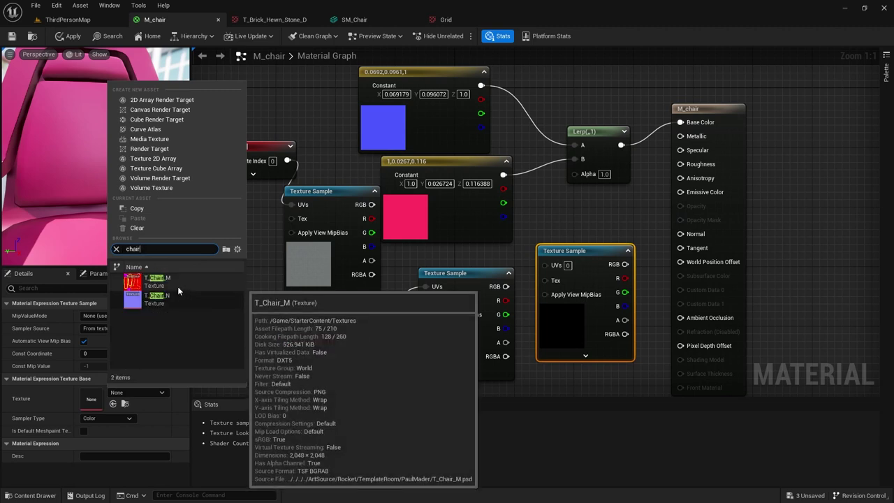
click(137, 283)
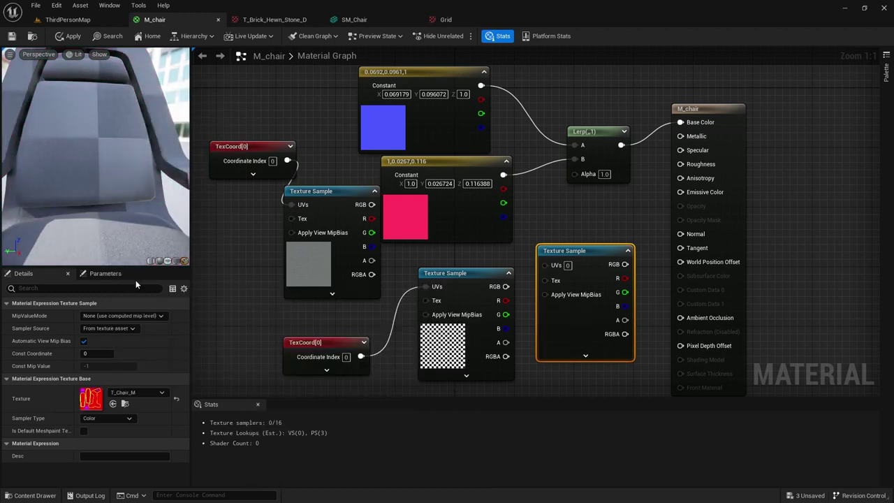
Open T_Chair_M in its texture editor and isolate the red channel.
double_click(91, 401)
scroll(293, 307, down, 5)
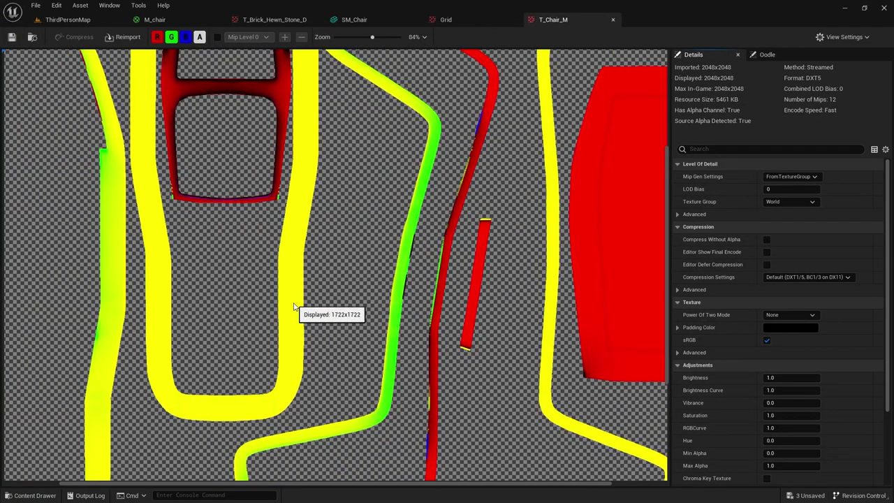
scroll(293, 307, down, 1)
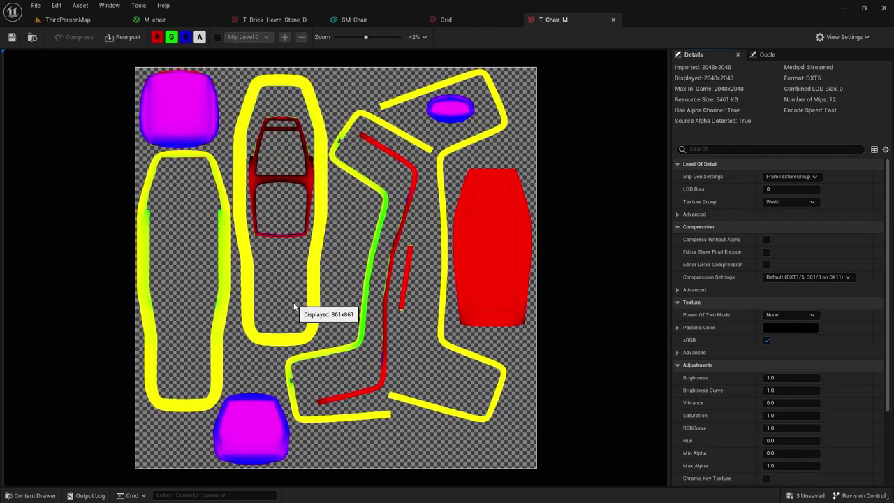
click(201, 38)
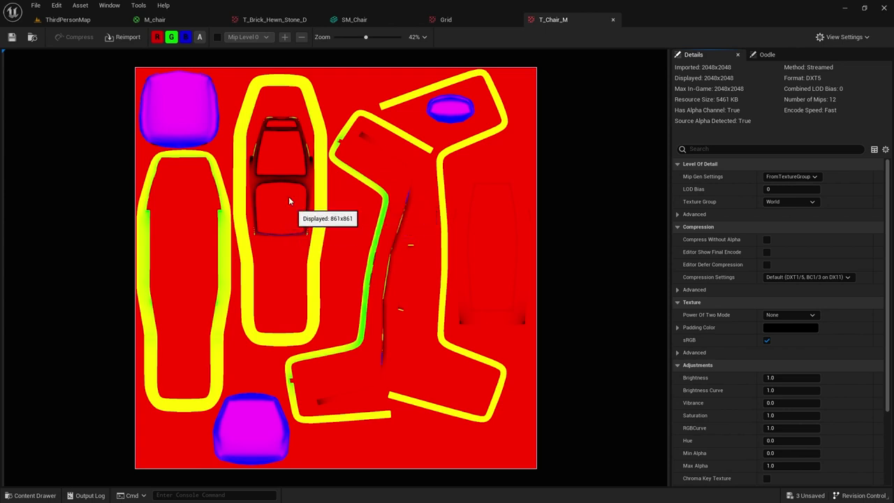
click(172, 39)
click(185, 39)
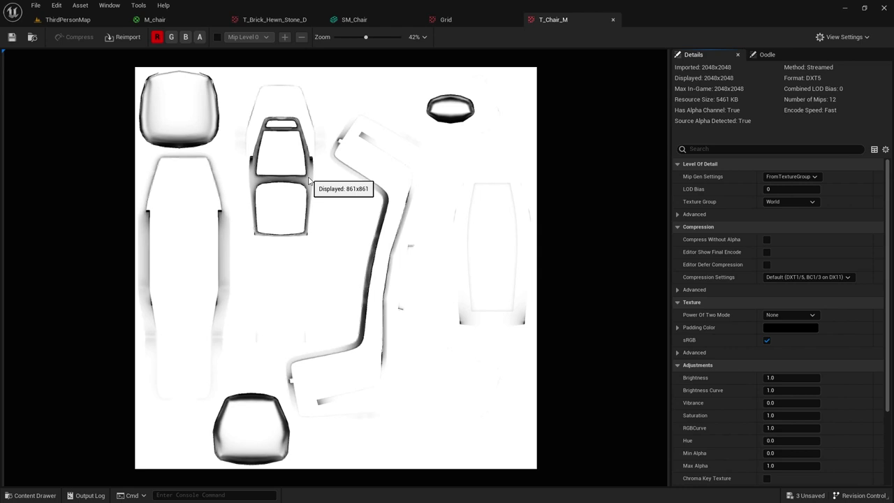
Isolate the green channel, then the blue channel showing the cushion pieces.
click(172, 38)
click(157, 37)
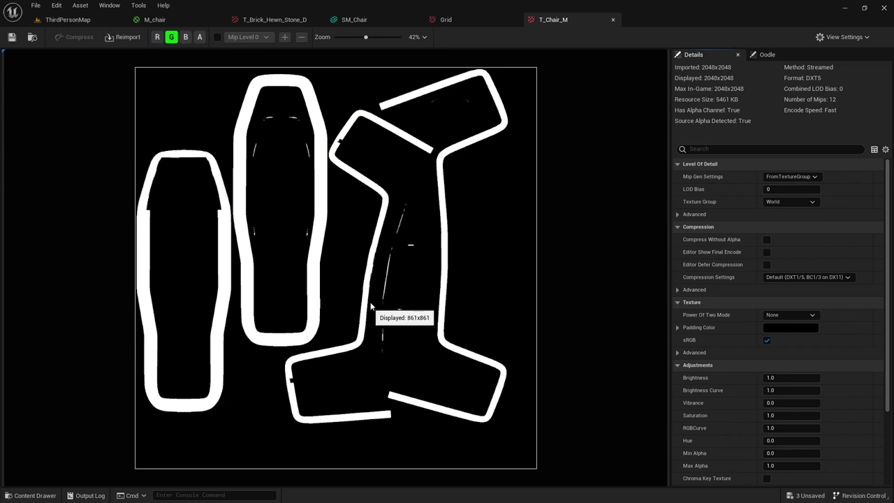
click(185, 38)
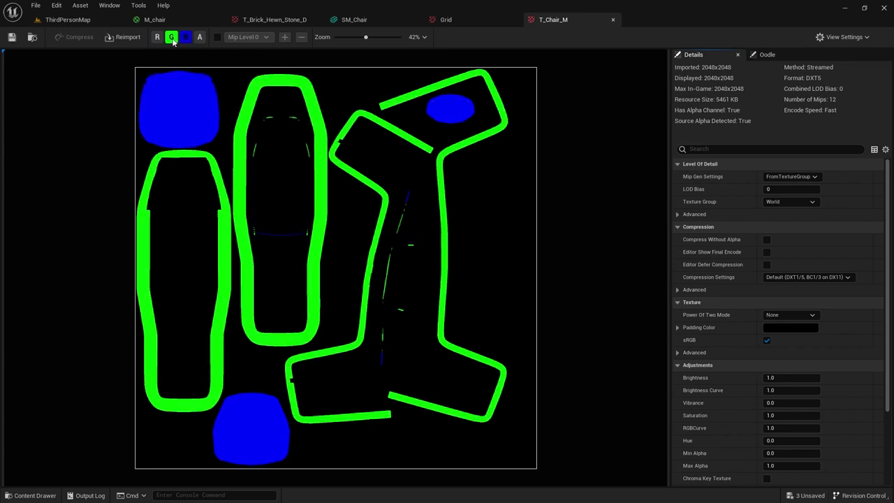
click(171, 37)
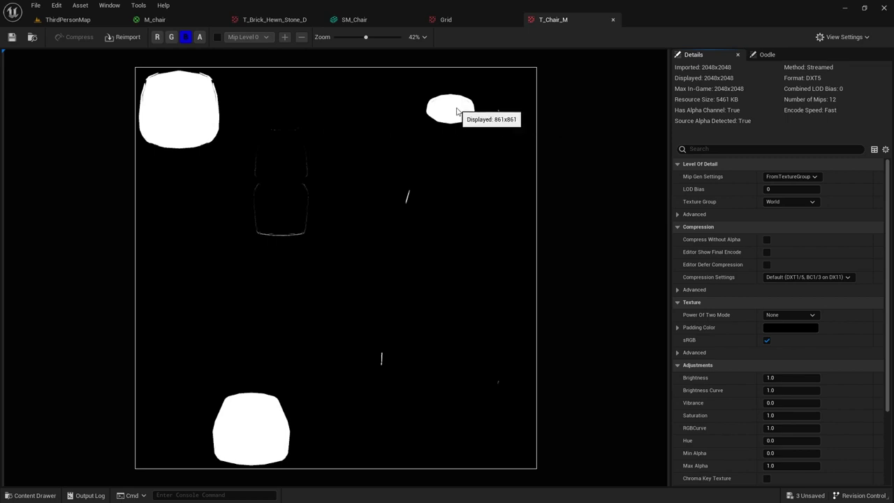
Switch back to green, check the SM_Chair mesh, and return to M_chair.
key(g)
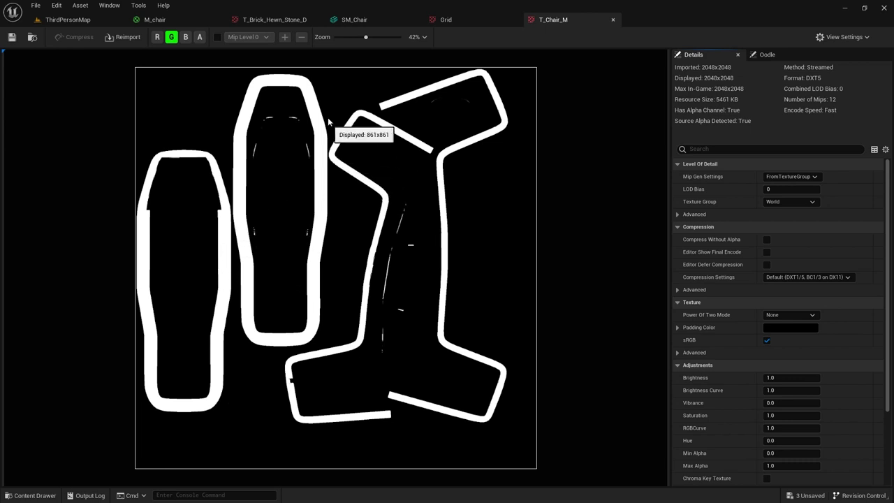
click(354, 21)
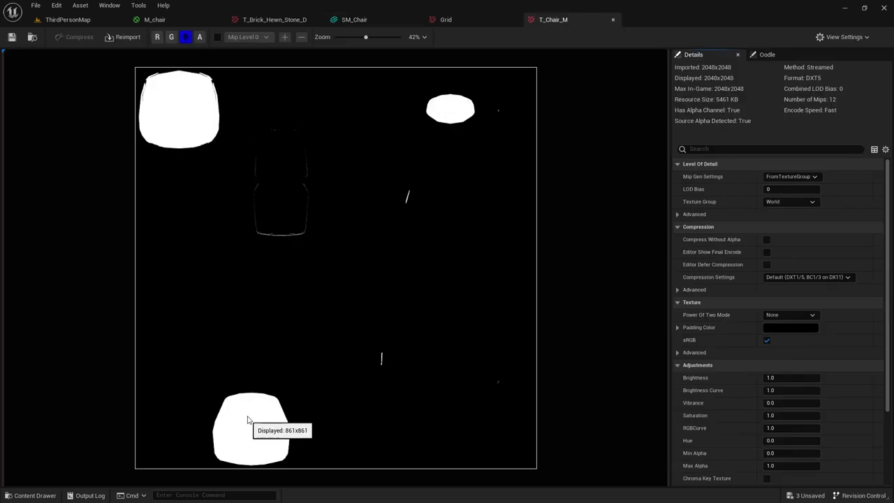
click(171, 19)
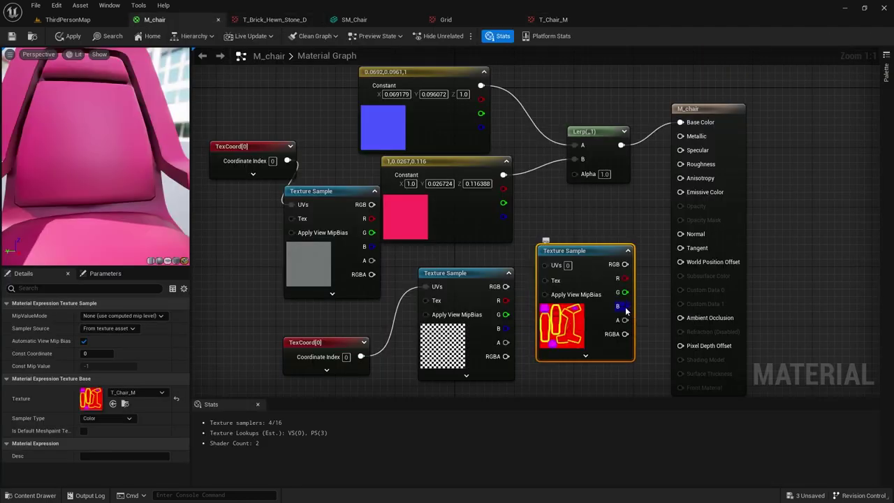
Plug T_Chair_M's blue channel into the Lerp Alpha, then view the mask texture.
drag(625, 306, 573, 178)
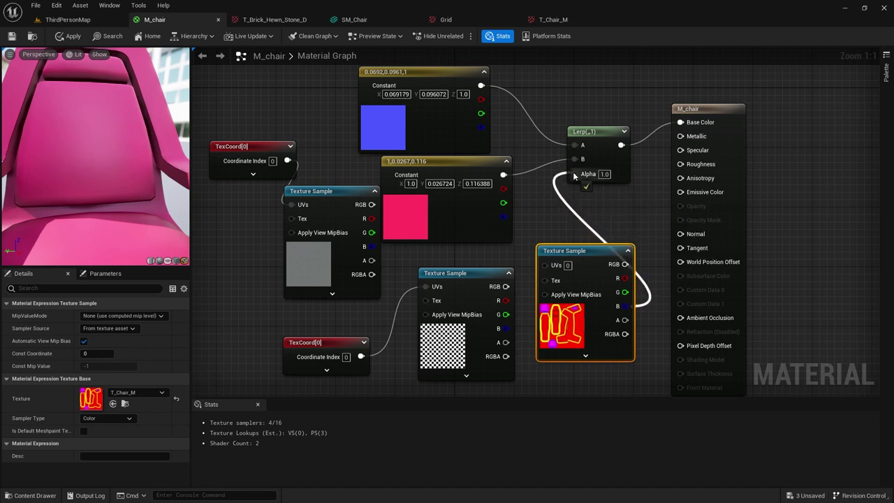
drag(575, 176, 575, 176)
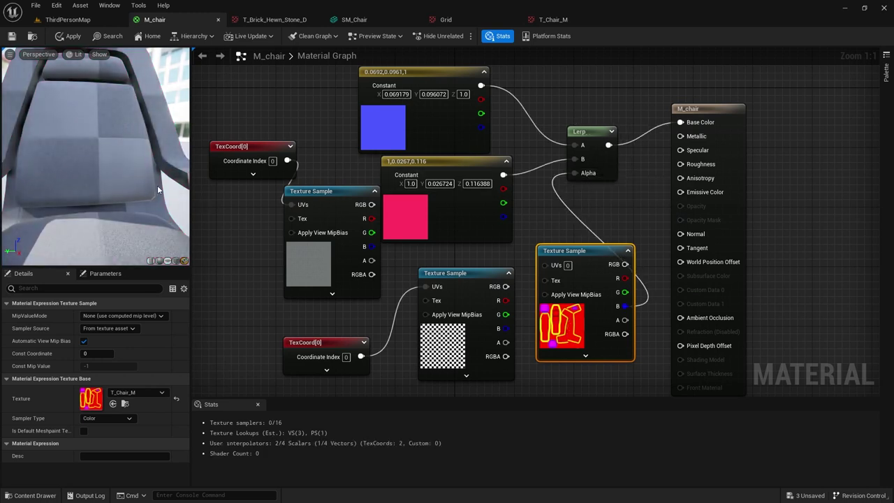
scroll(137, 183, down, 3)
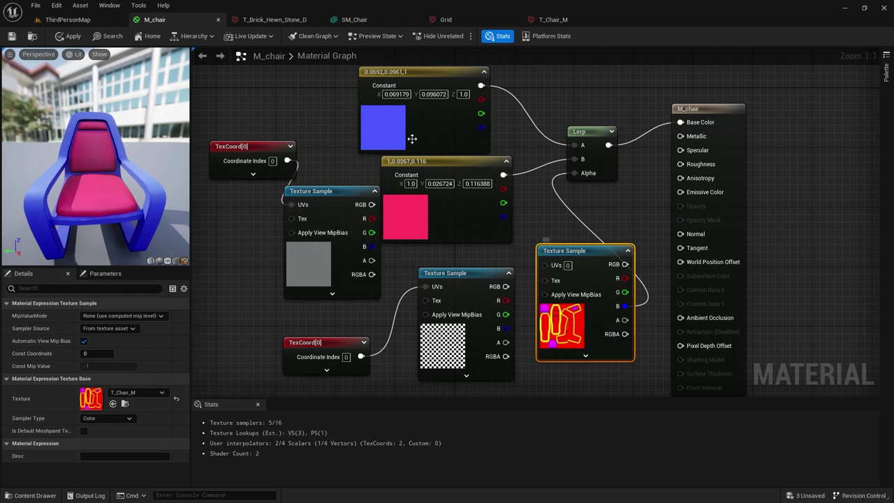
click(556, 21)
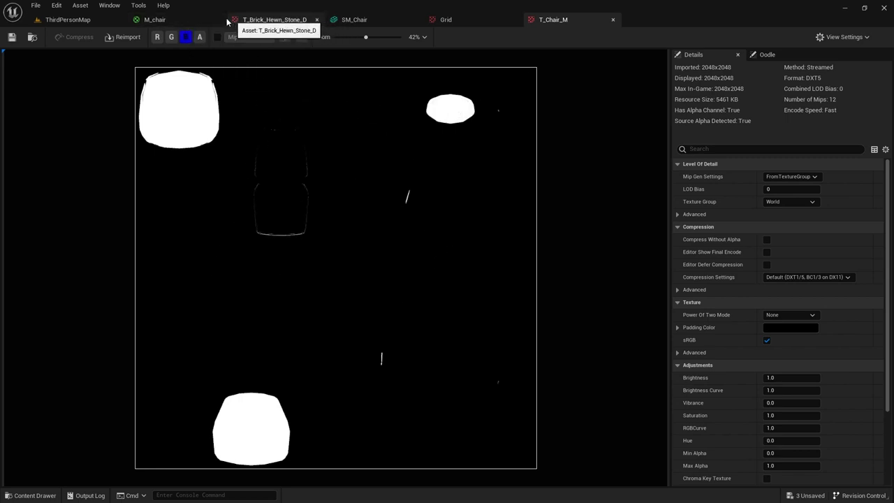
Compare the M_chair graph, T_Chair_M's blue mask and SM_Chair's UV layout.
click(178, 20)
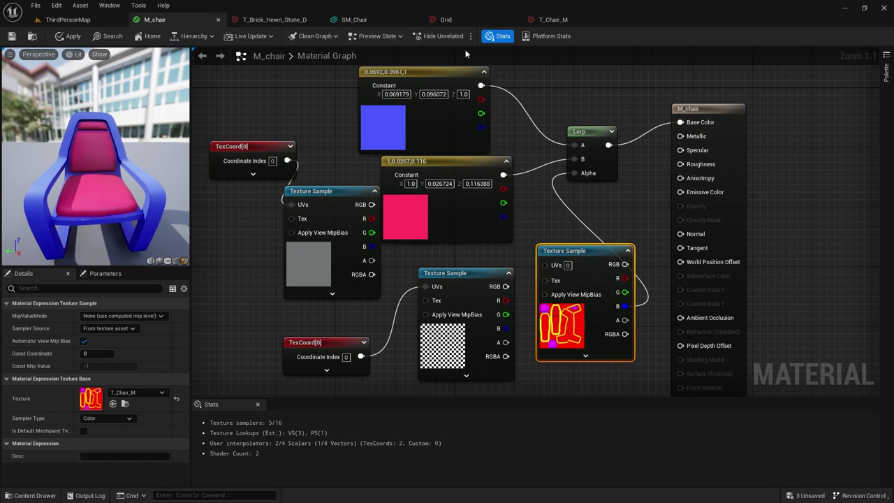
click(549, 20)
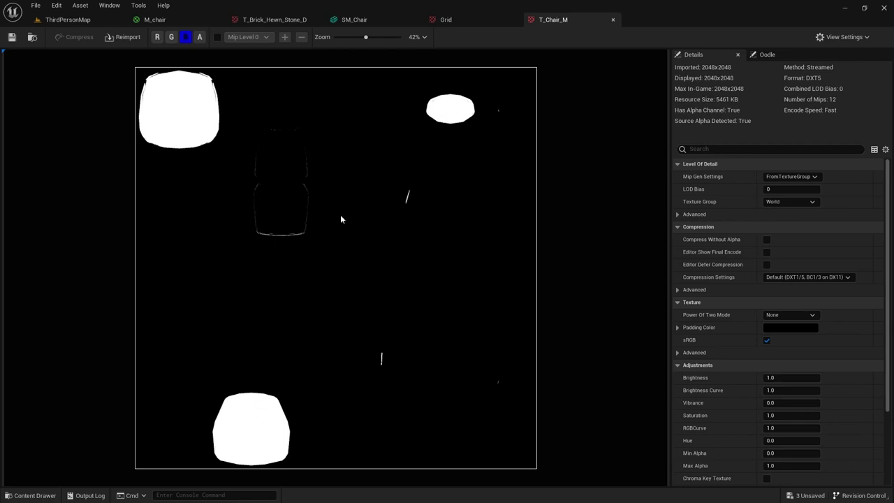
click(376, 23)
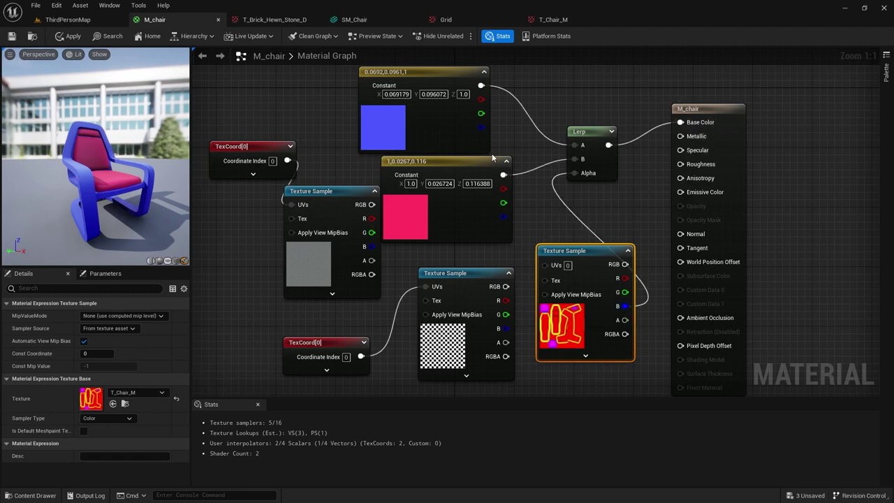
Reposition the top and bottom TexCoord and Texture Sample node pairs.
right_drag(555, 210, 605, 221)
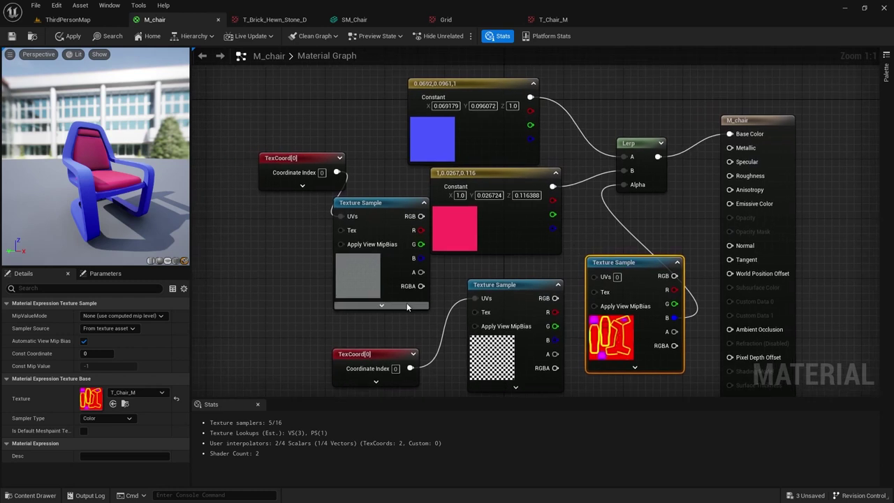
drag(280, 134, 325, 138)
drag(366, 286, 482, 360)
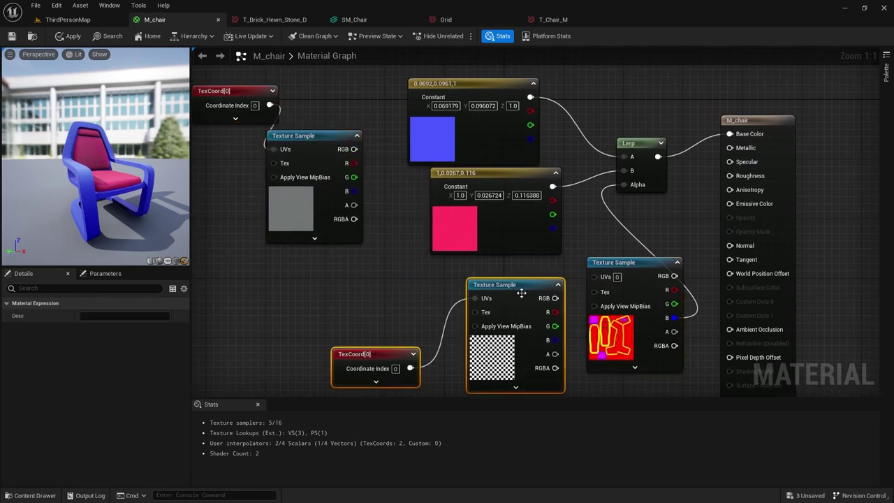
drag(522, 293, 375, 284)
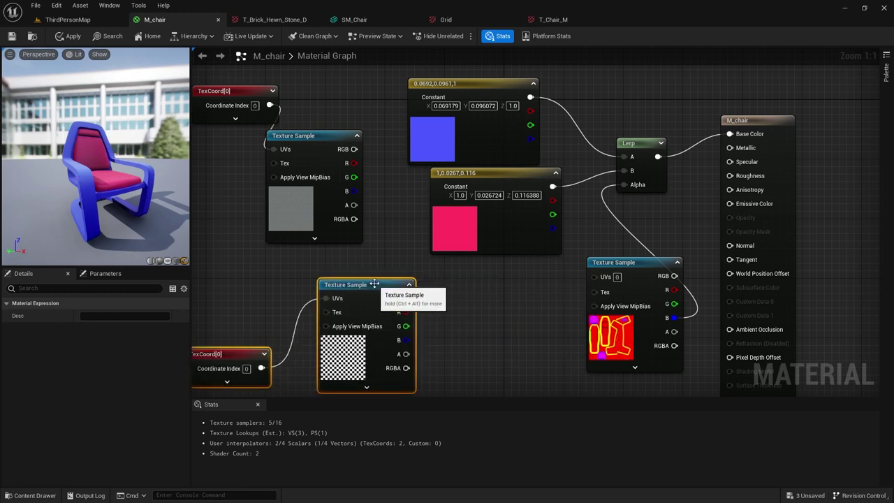
Move the colour constants, Lerp and mask sample up, and add a Lerp near the output.
drag(454, 69, 642, 191)
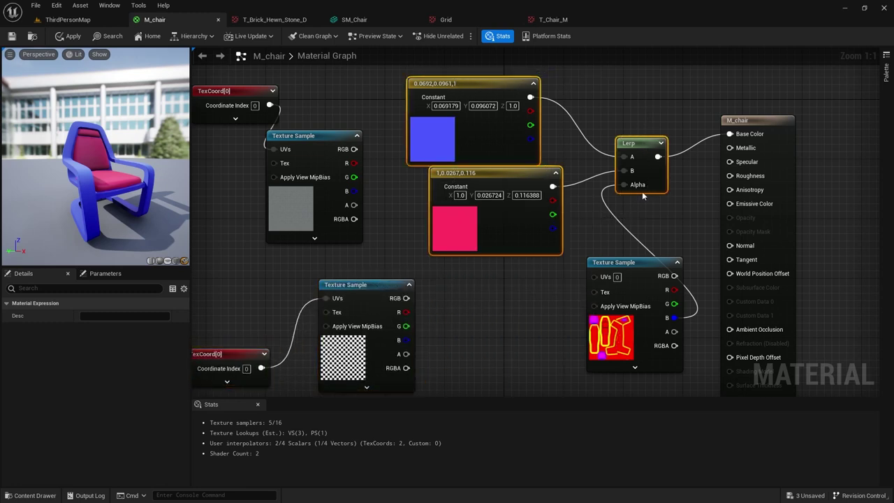
drag(640, 142, 617, 75)
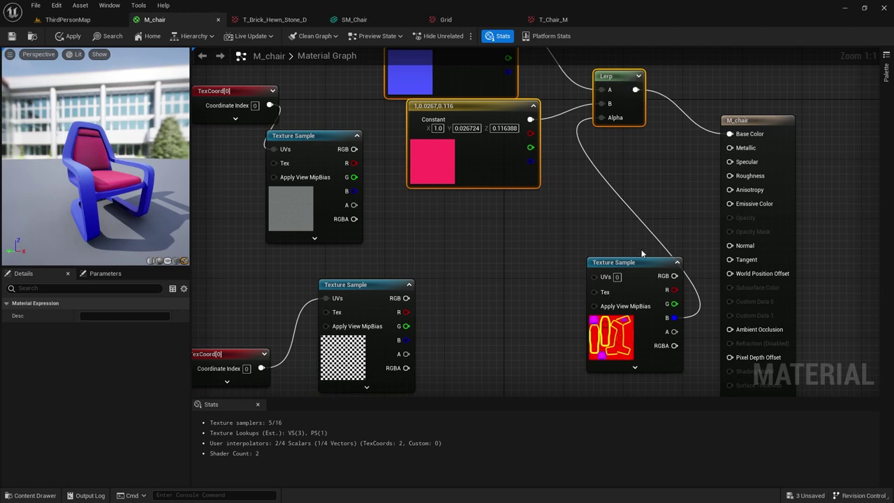
drag(643, 263, 497, 225)
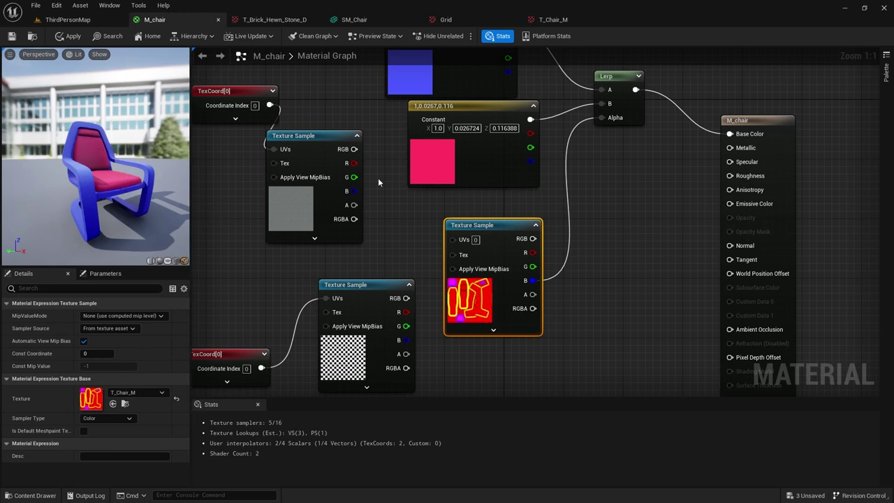
click(651, 200)
drag(682, 202, 656, 180)
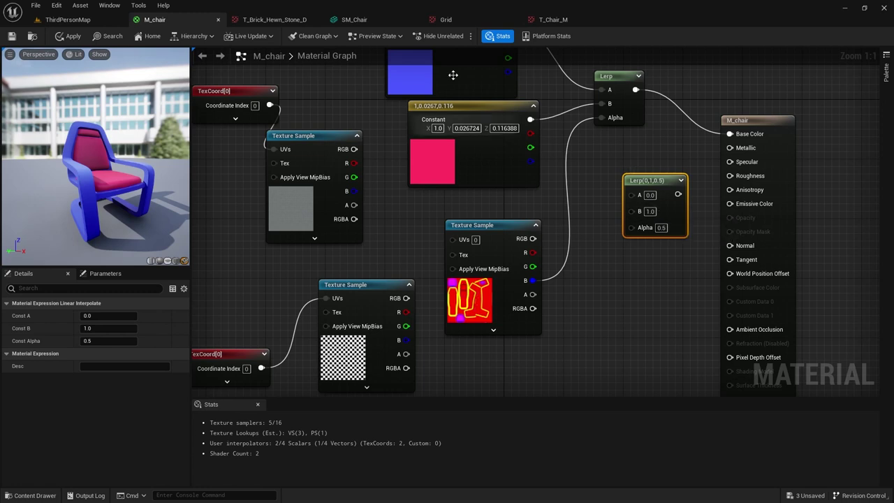
Feed the mask's blue channel into the new Lerp's Alpha.
click(553, 21)
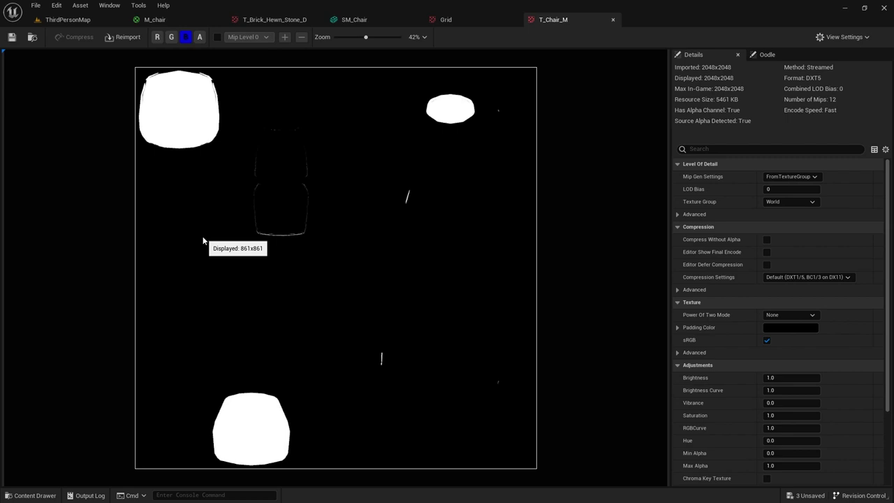
click(154, 19)
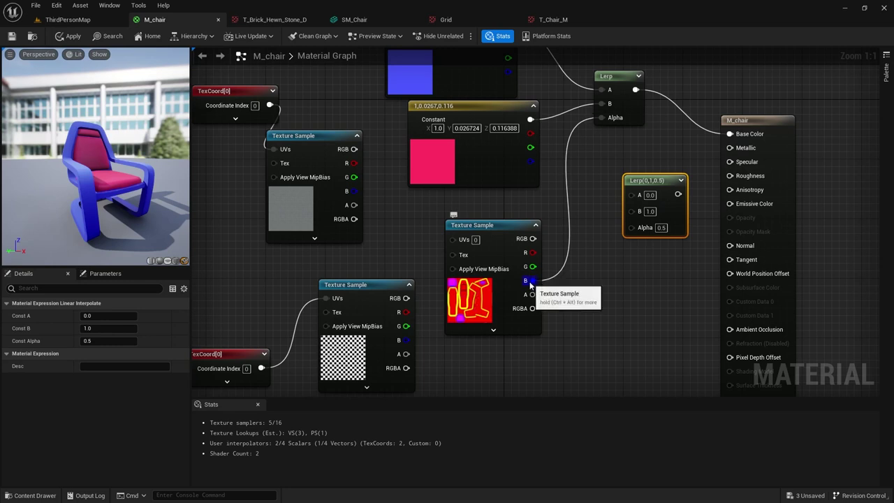
drag(533, 280, 632, 231)
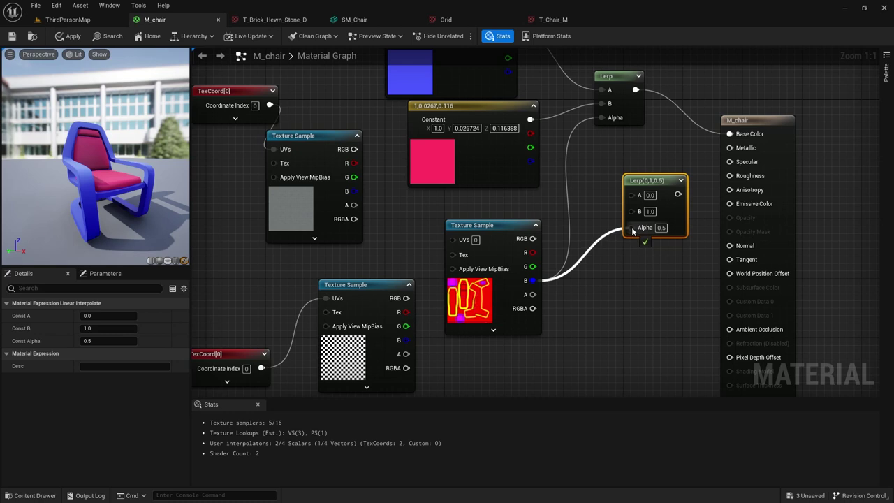
drag(633, 231, 632, 231)
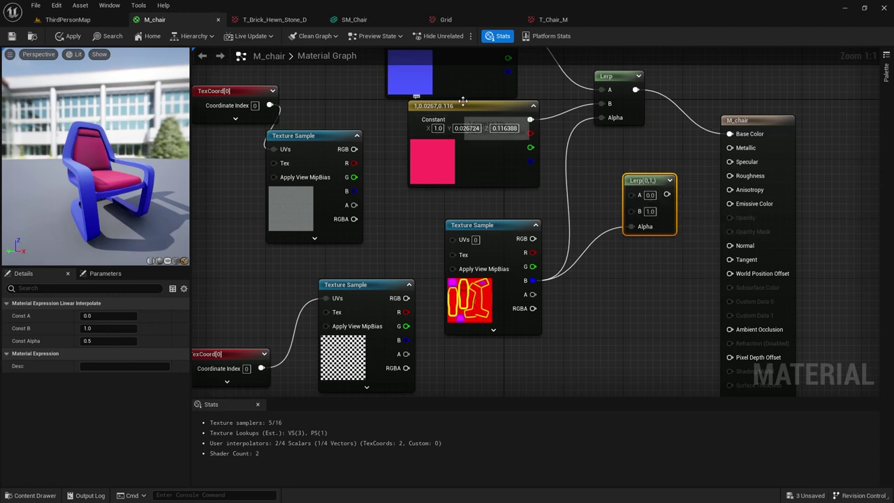
Drag the new Lerp's output toward Roughness and enlarge the preview to inspect the chair.
click(552, 21)
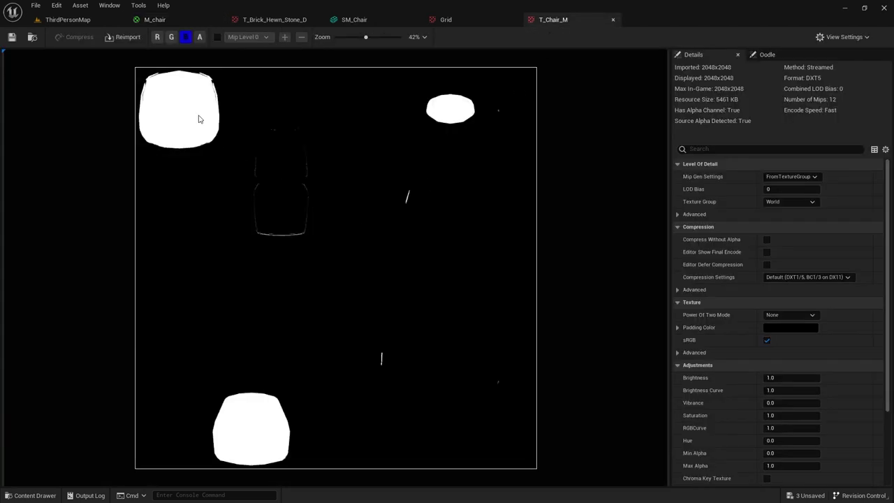
click(182, 25)
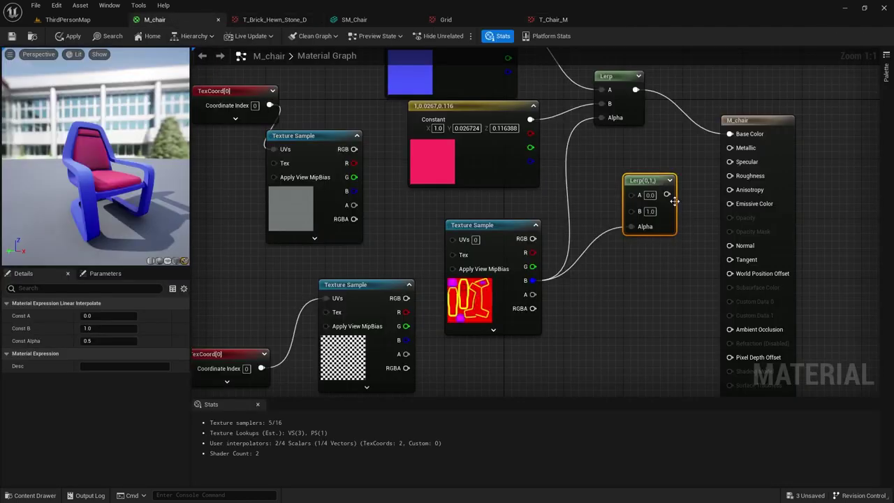
drag(667, 194, 731, 177)
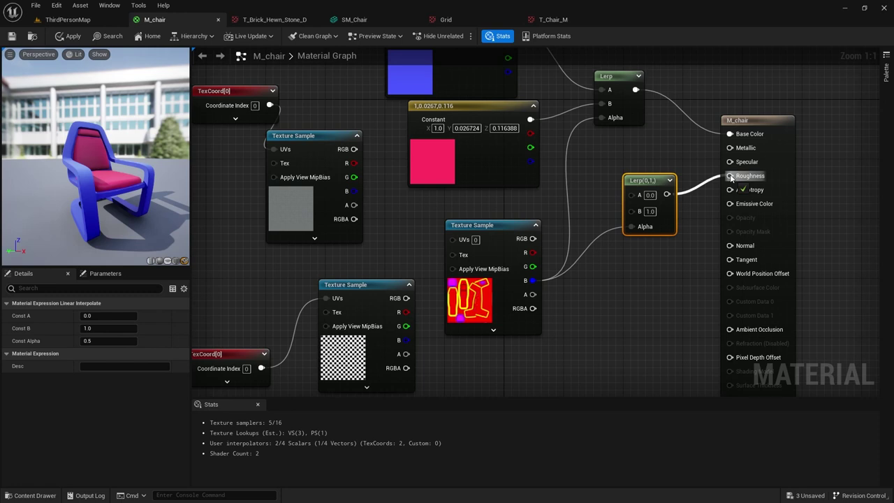
mouse_move(731, 177)
mouse_down()
mouse_move(646, 202)
mouse_move(731, 177)
mouse_up()
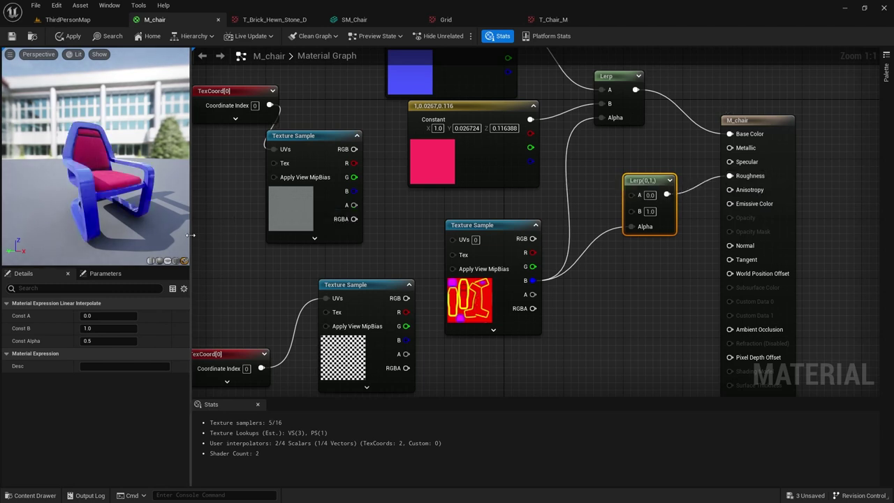
drag(191, 231, 327, 239)
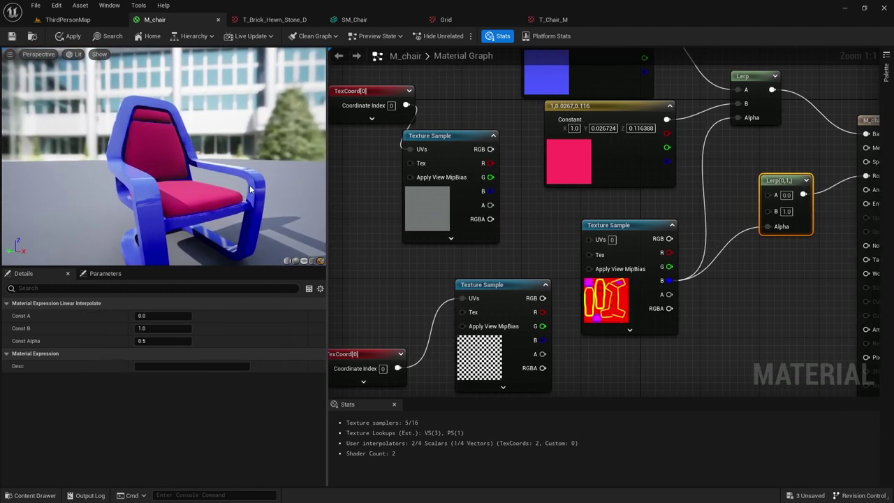
drag(250, 185, 216, 184)
right_drag(217, 185, 216, 165)
drag(217, 165, 132, 165)
right_drag(133, 165, 133, 189)
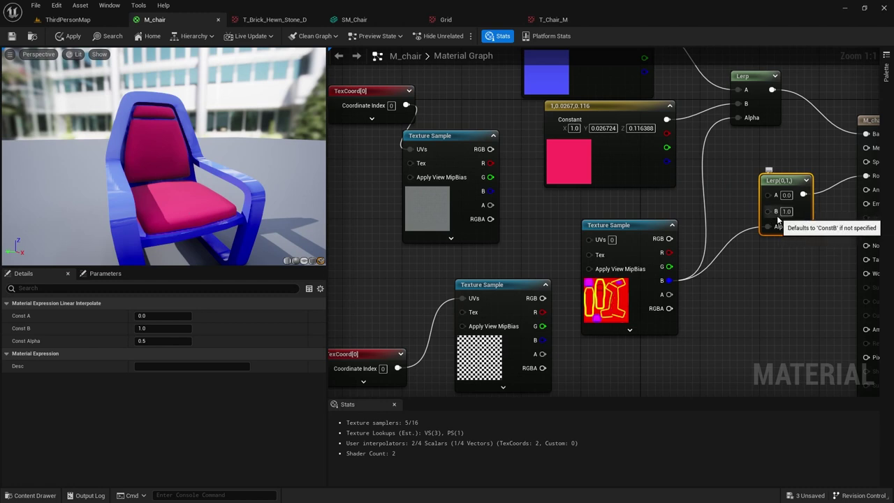
Complete the Lerp-to-Roughness connection and frame the whole graph.
drag(871, 180, 867, 176)
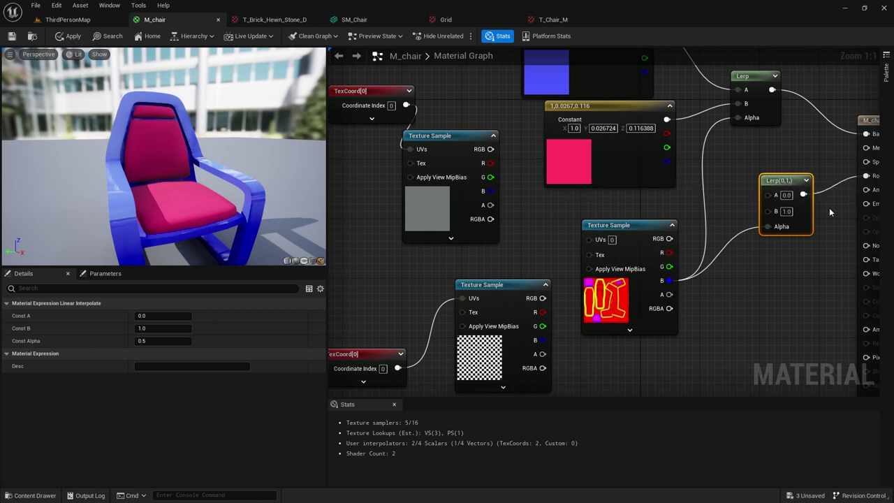
right_drag(829, 208, 736, 207)
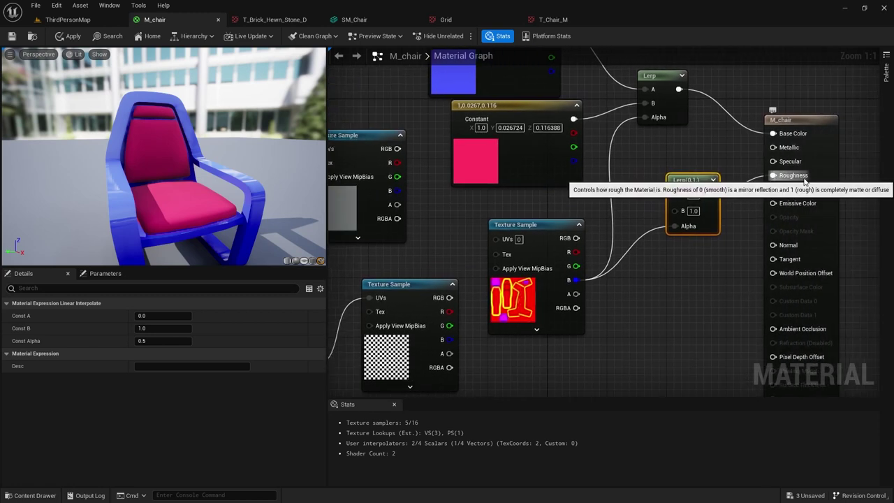
click(709, 265)
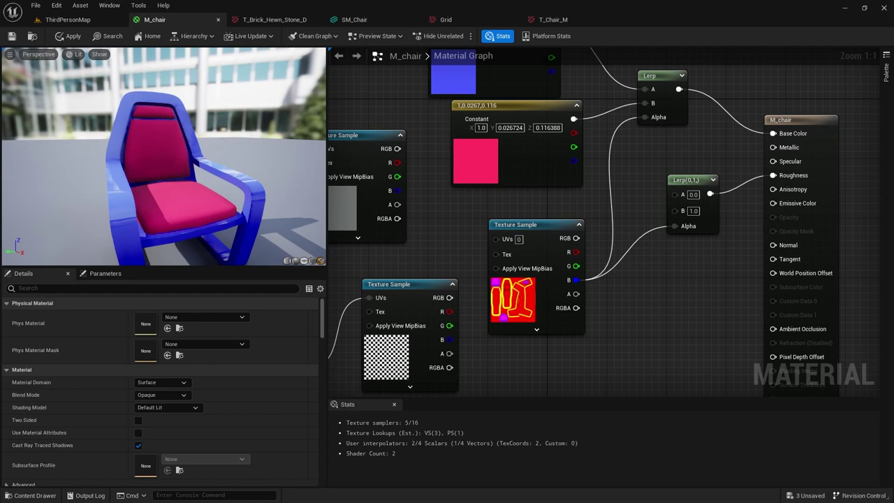
key(ctrl+a)
key(Home)
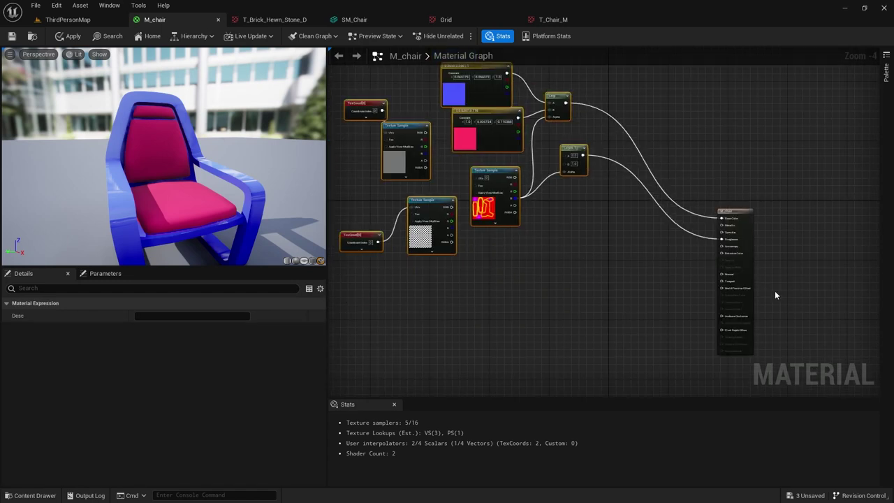
Add a Constant wired to Emissive Color and set its value to 1.
scroll(776, 291, up, 4)
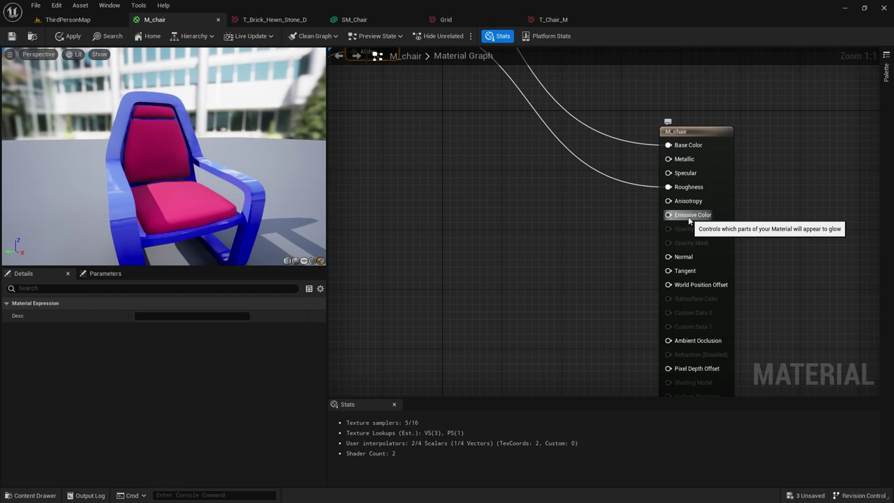
click(528, 217)
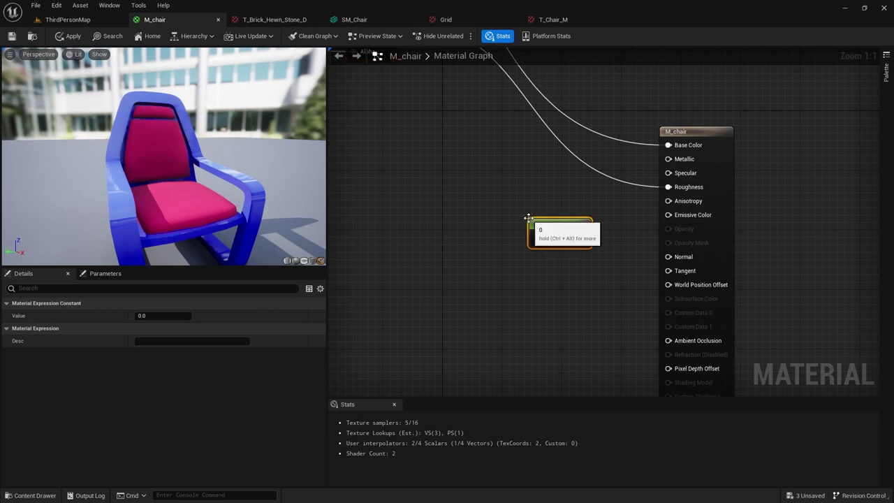
drag(583, 238, 672, 217)
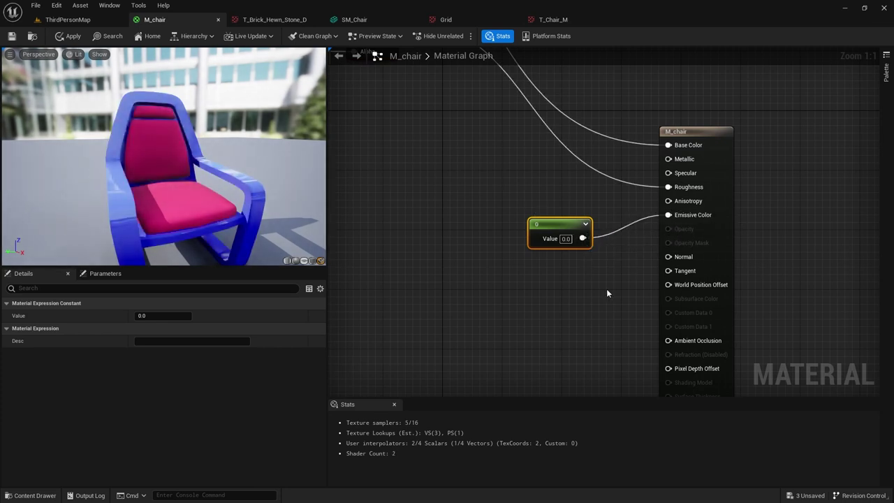
click(566, 238)
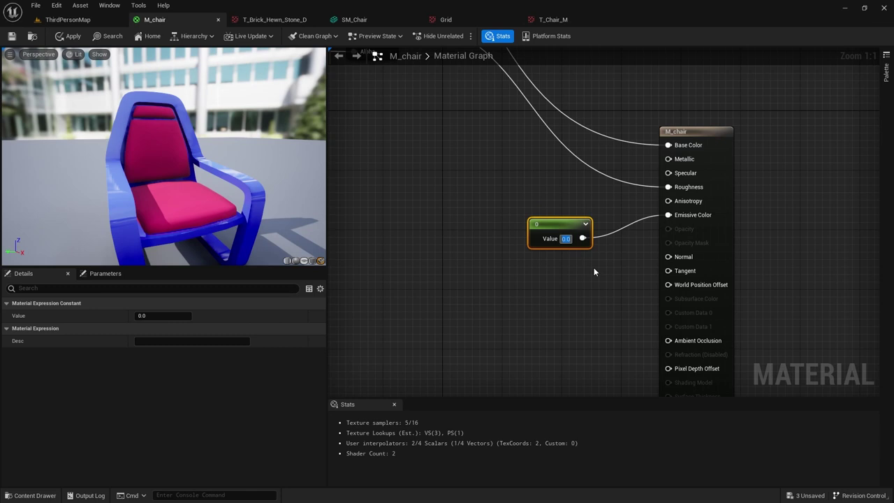
text(1)
key(Return)
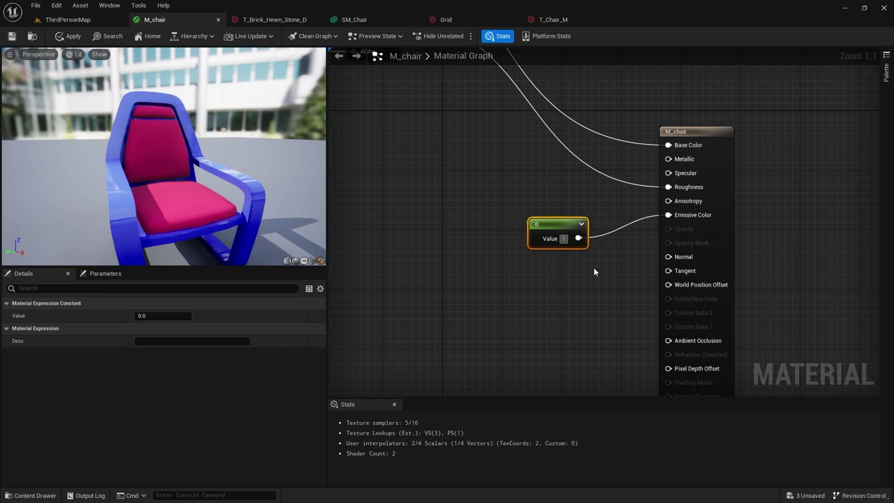
key(Return)
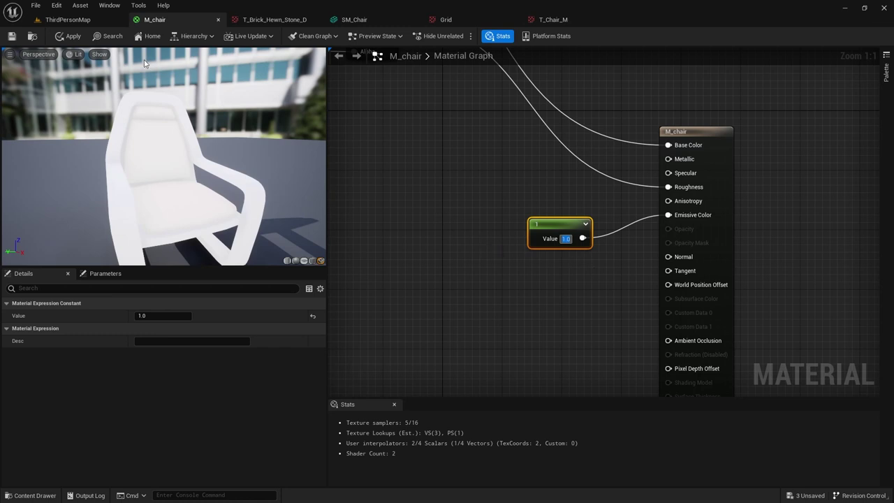
Save M_chair, check the chairs in the level, and return to the graph.
click(13, 37)
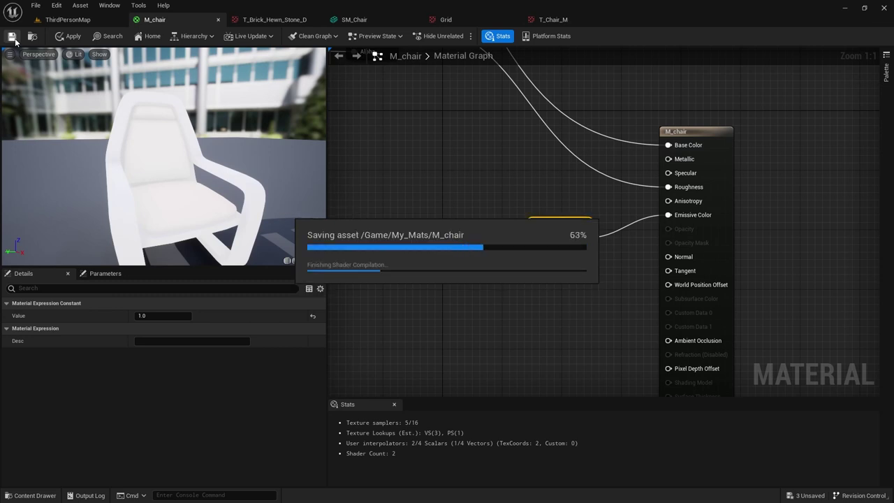
click(68, 20)
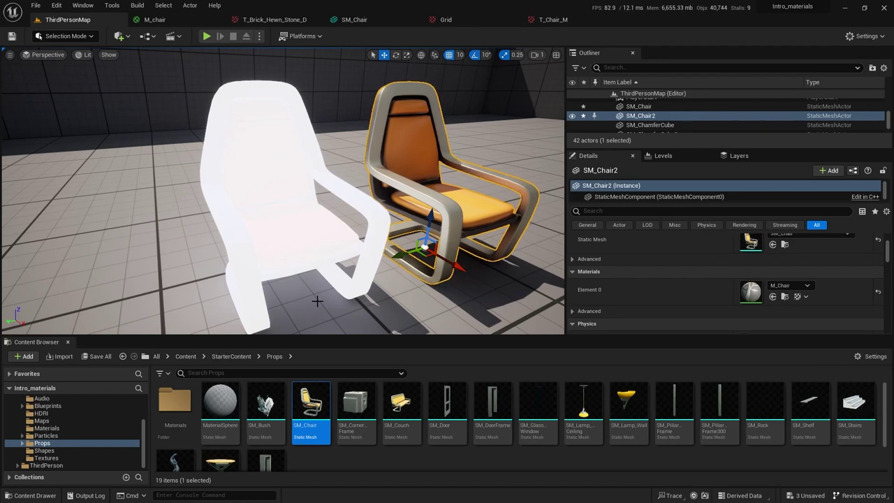
click(159, 26)
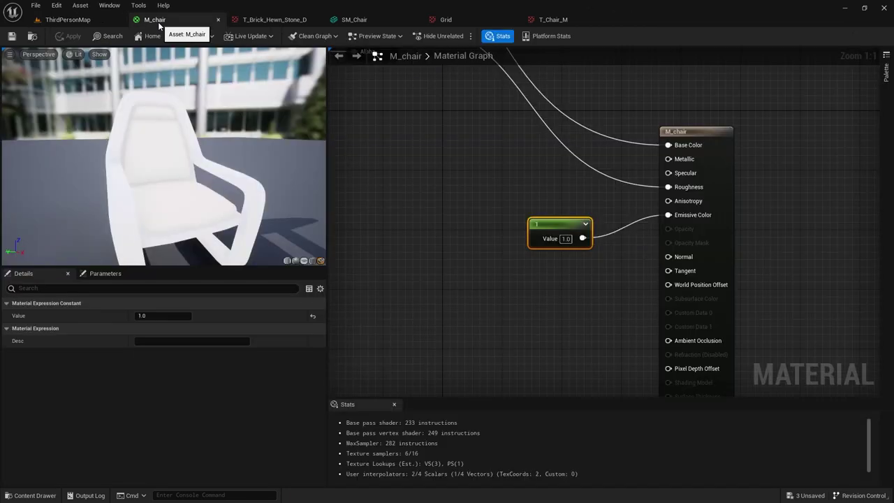
Set the emissive Constant to 0.1, then delete the node.
drag(568, 228, 526, 203)
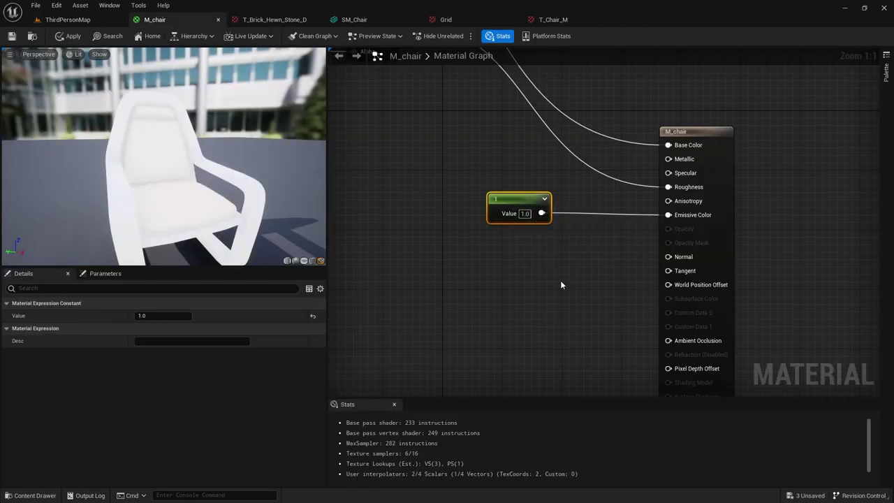
click(162, 316)
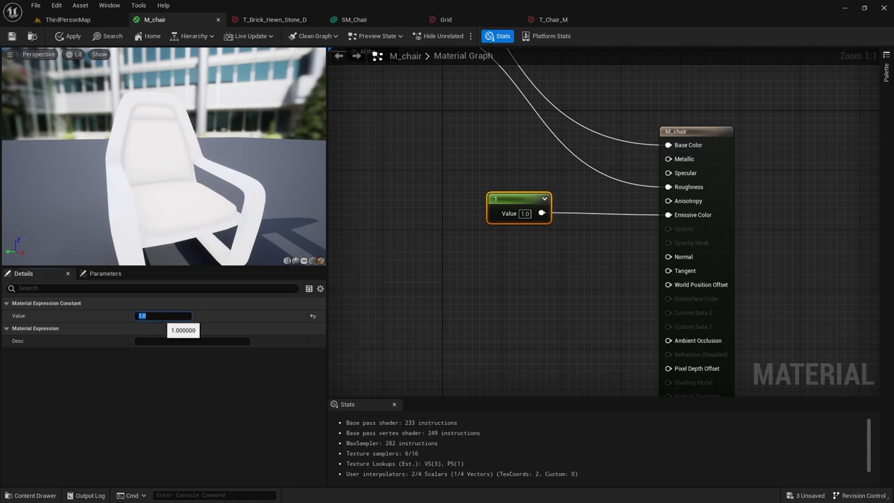
text(0.1)
key(Return)
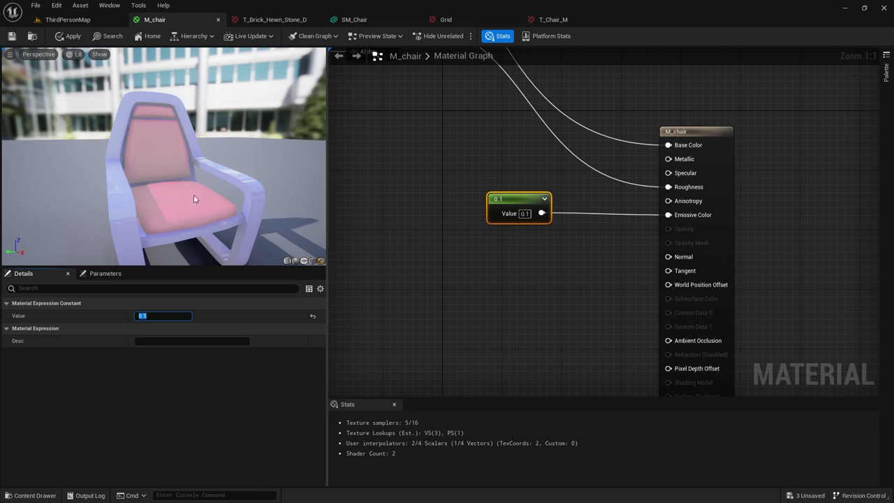
click(515, 200)
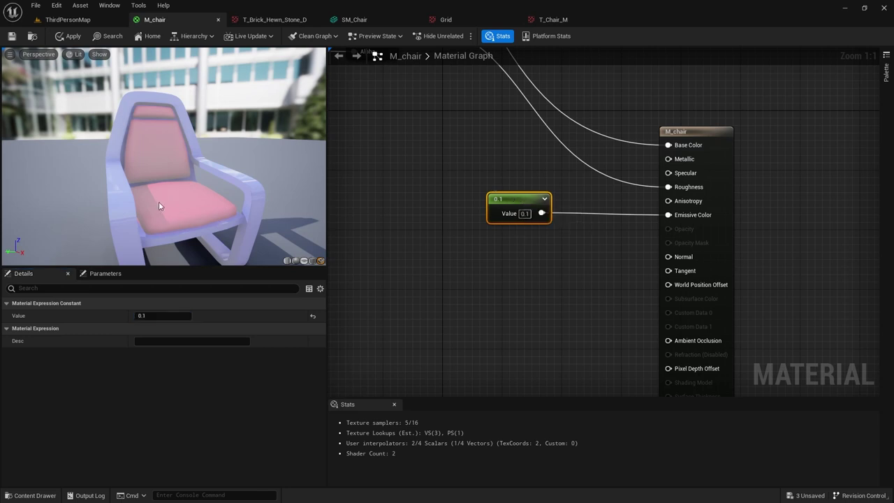
key(Delete)
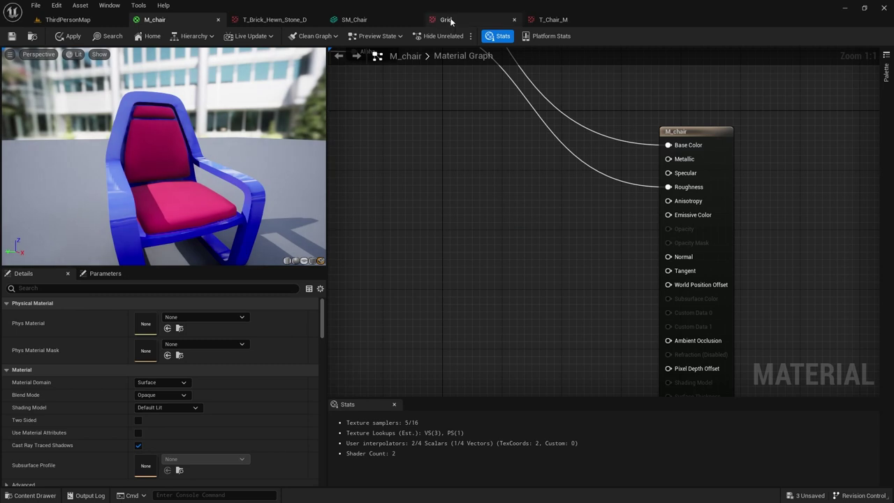
Wire the T_Chair_M Texture Sample's B output into Emissive Color.
click(555, 20)
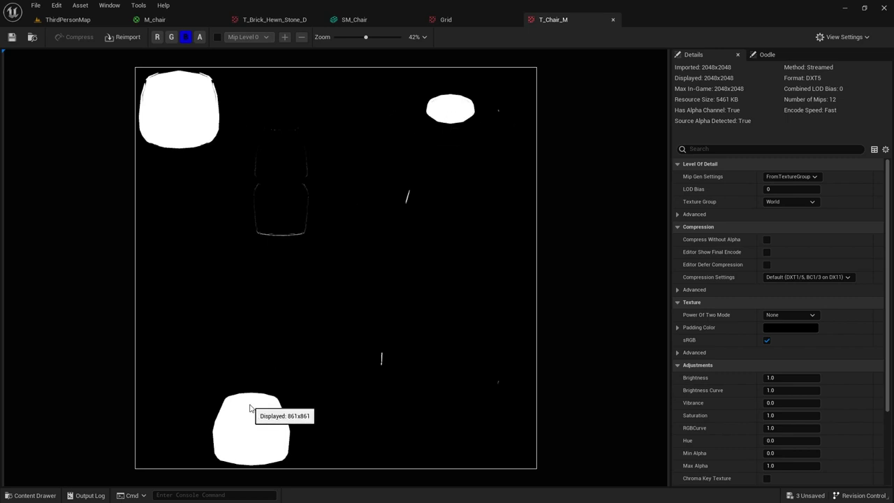
click(176, 21)
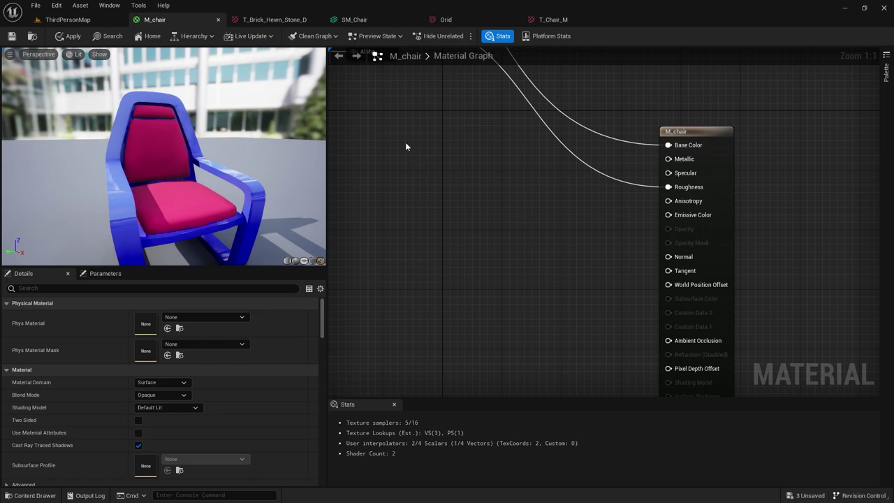
right_drag(406, 146, 555, 172)
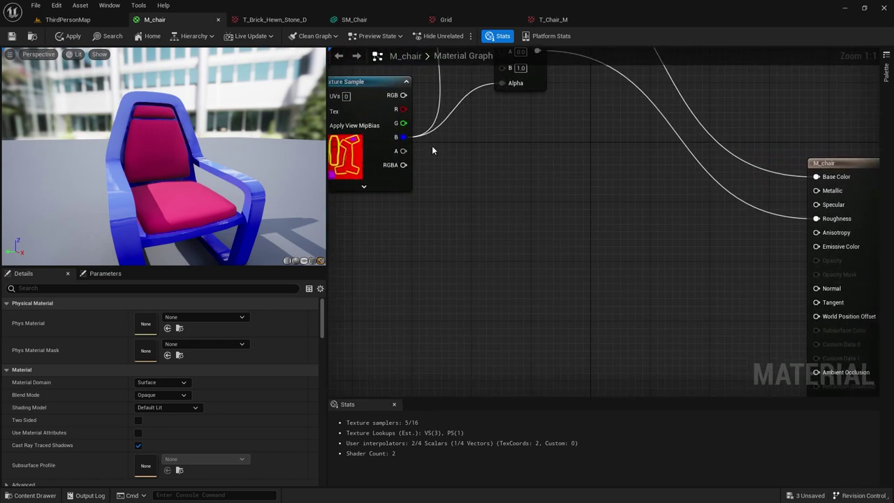
drag(403, 137, 815, 250)
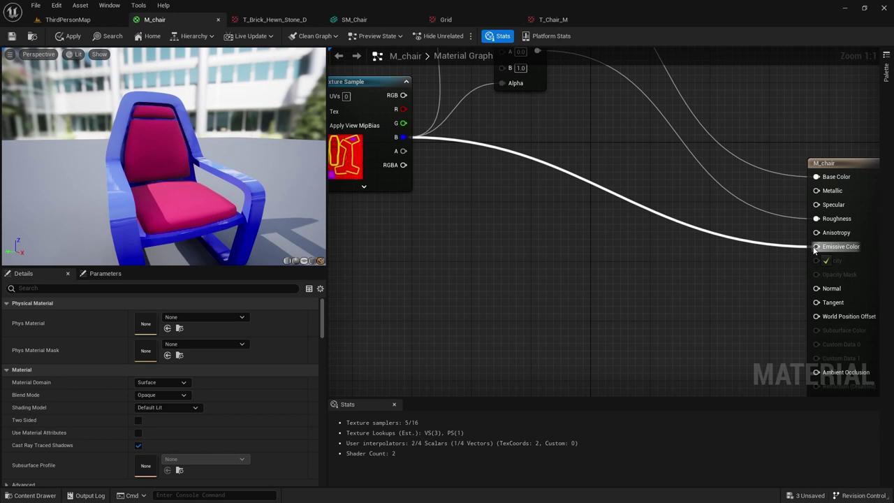
drag(815, 250, 815, 249)
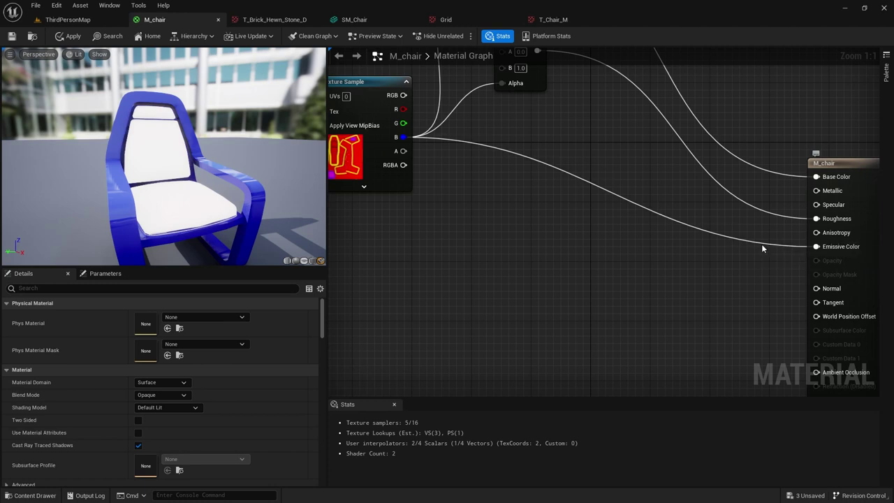
Insert a Multiply on the emissive wire with the blue channel feeding its A input.
click(612, 230)
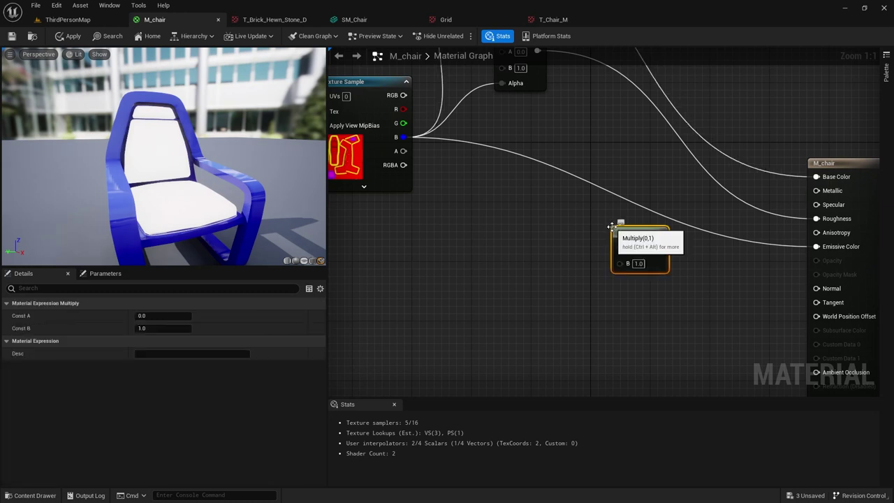
drag(624, 231, 625, 201)
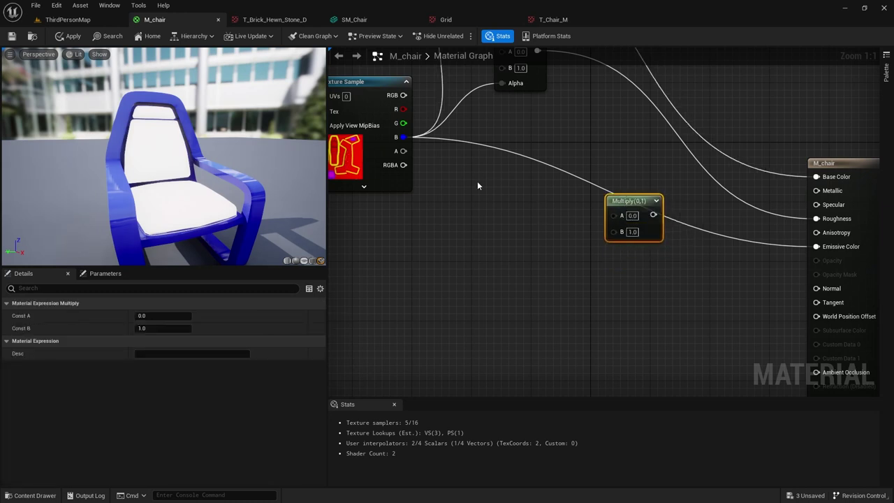
drag(405, 143, 815, 250)
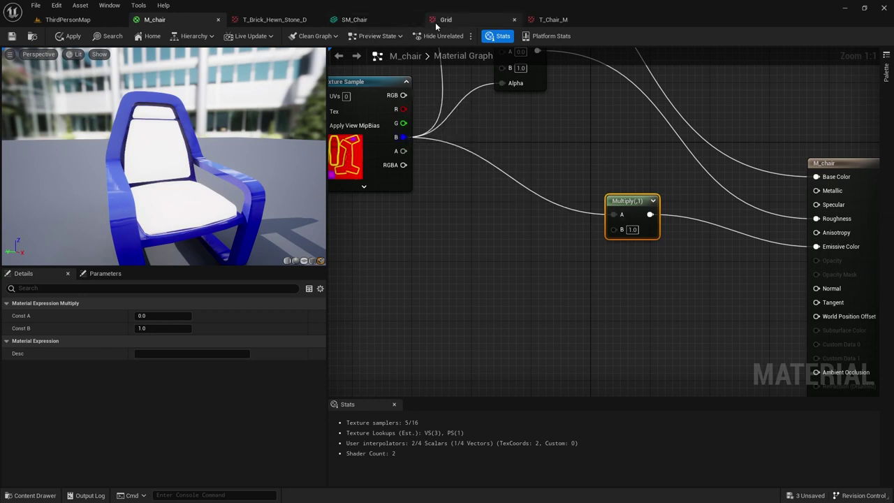
click(549, 20)
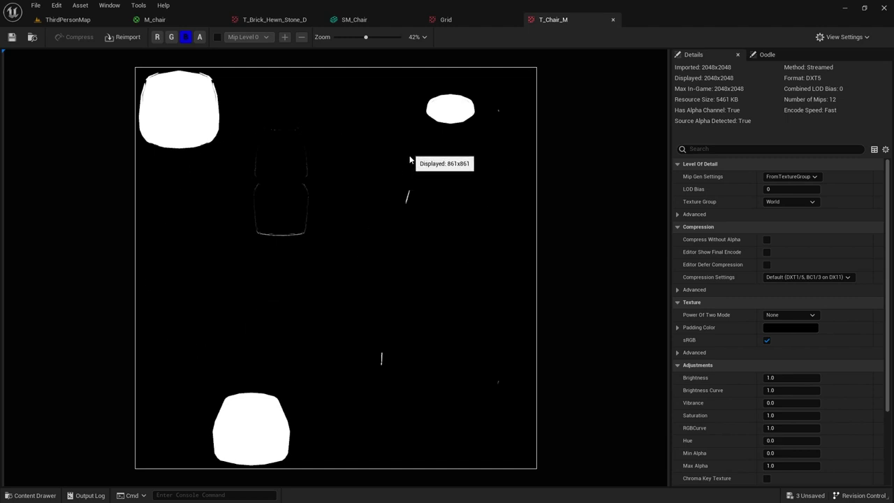
click(157, 20)
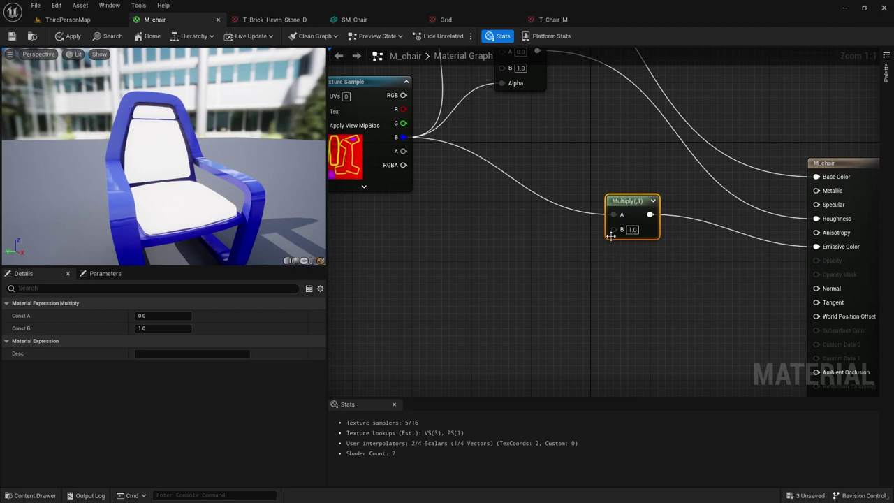
Set the Multiply's B value to 0.1 and add a spare Constant node.
click(632, 229)
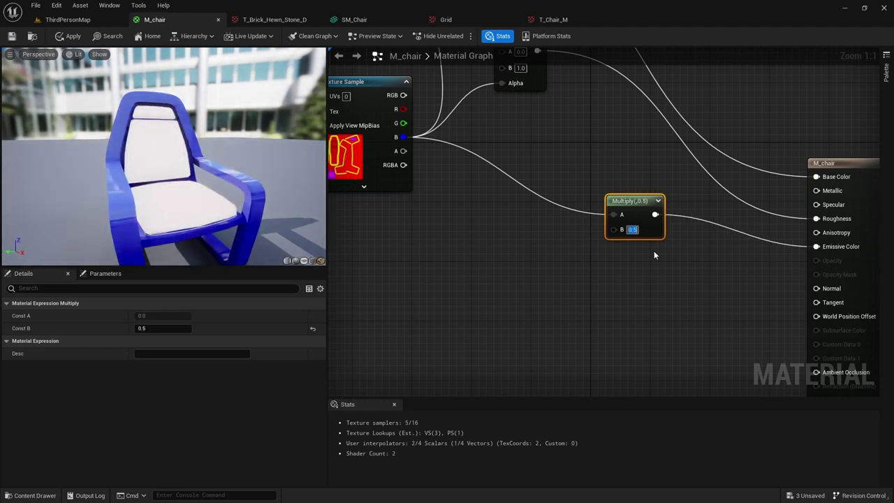
key(ctrl+z)
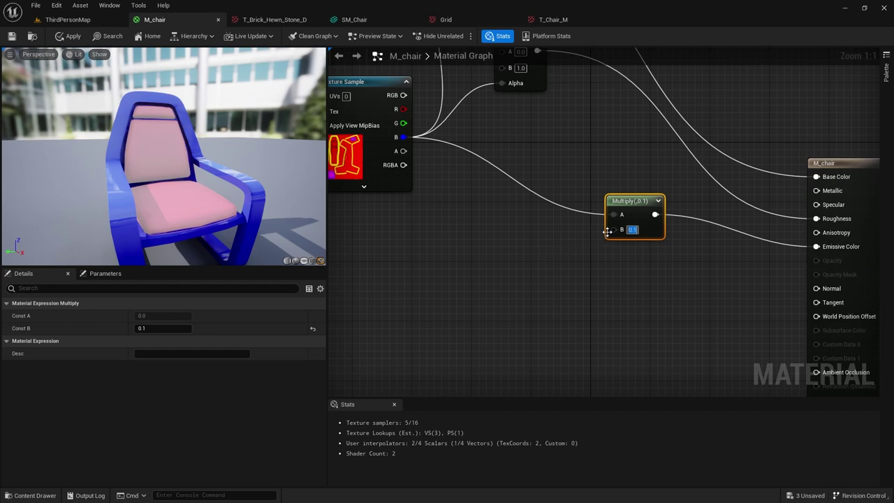
click(512, 250)
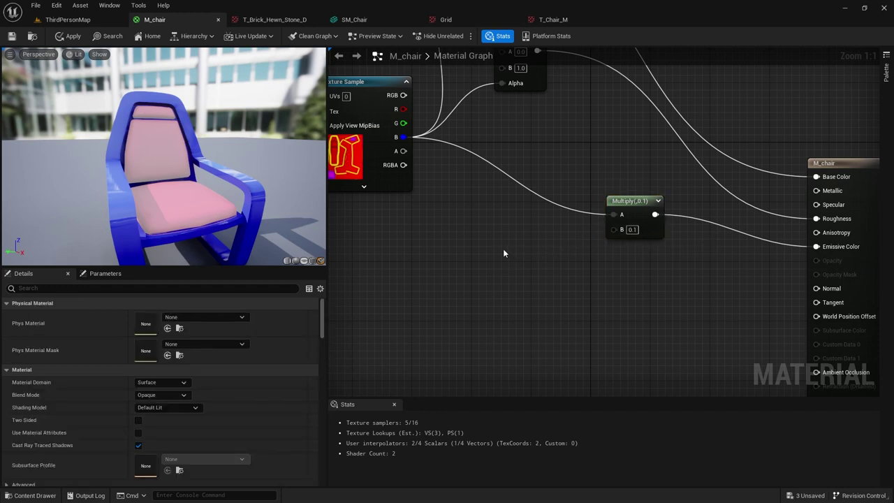
click(500, 249)
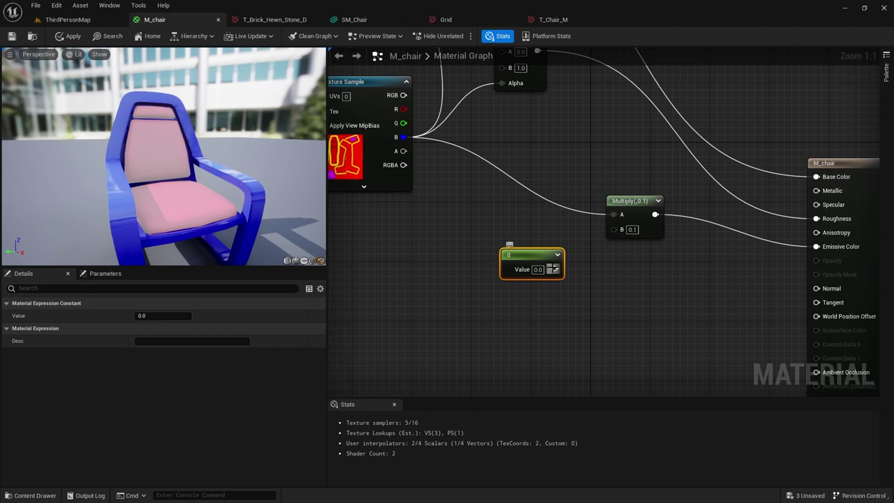
Wire the spare Constant into Multiply's B, set it to 1, and nudge the Multiply node.
drag(554, 269, 615, 229)
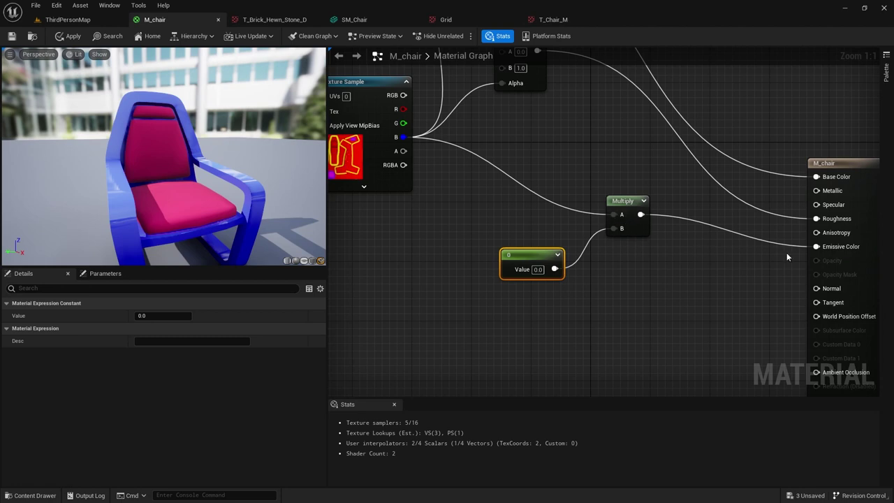
click(539, 269)
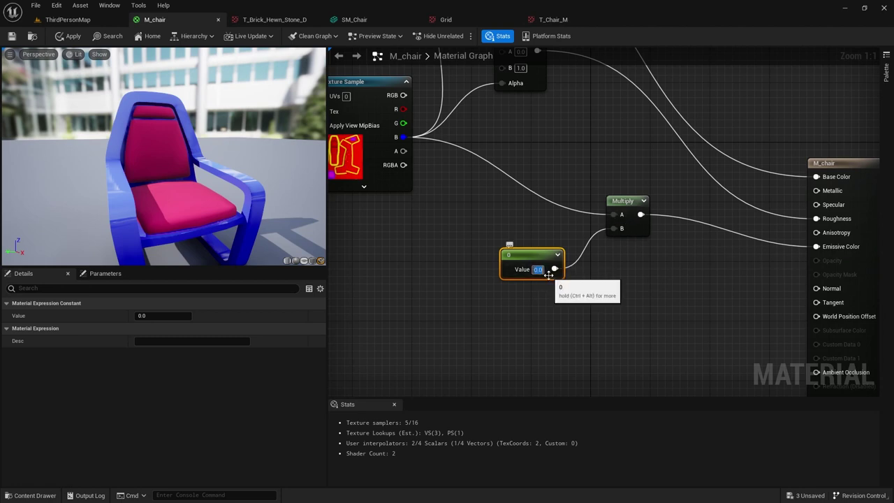
text(1)
key(Return)
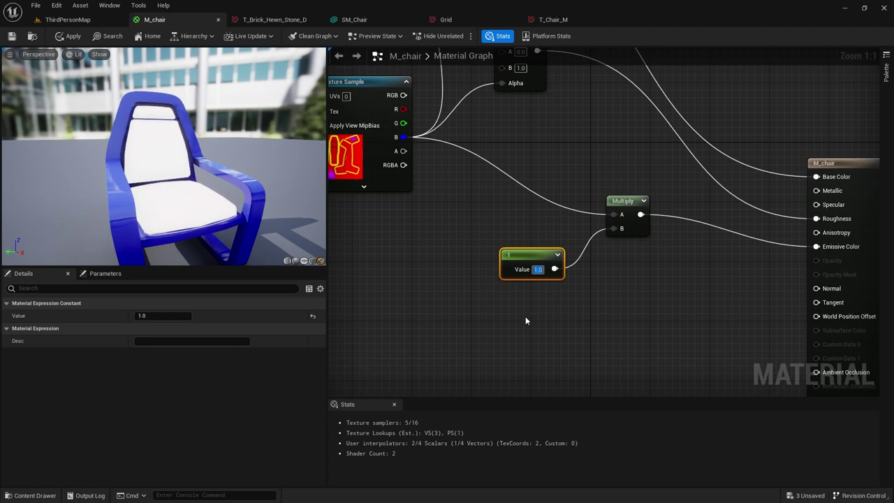
click(632, 202)
drag(632, 202, 647, 210)
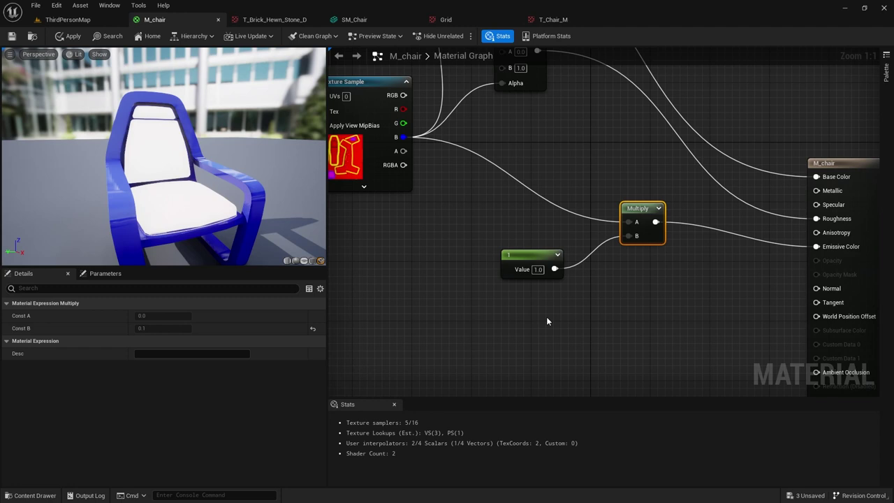
Convert the constant feeding the Multiply node's B input into a scalar parameter named Seat_Em_mult.
click(537, 255)
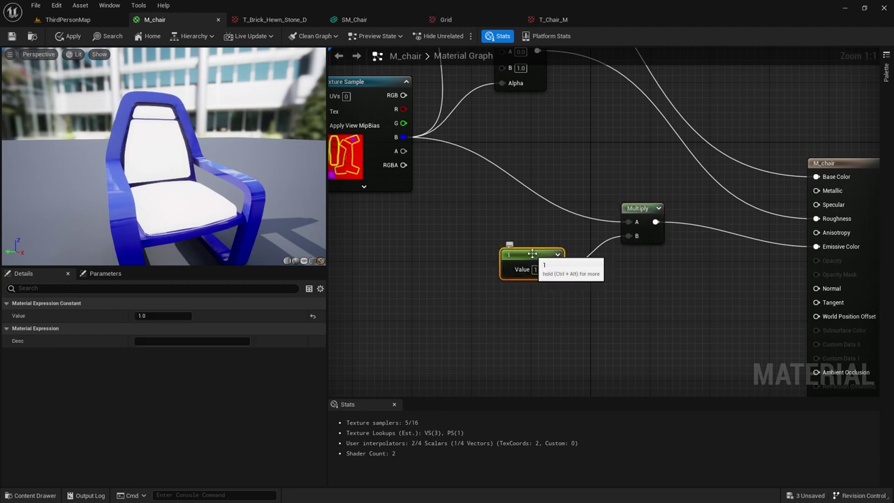
right_click(533, 256)
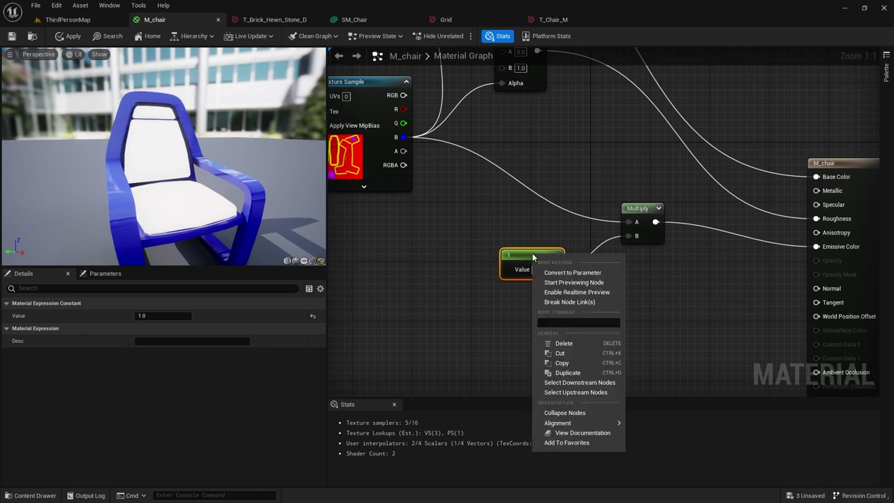
click(565, 273)
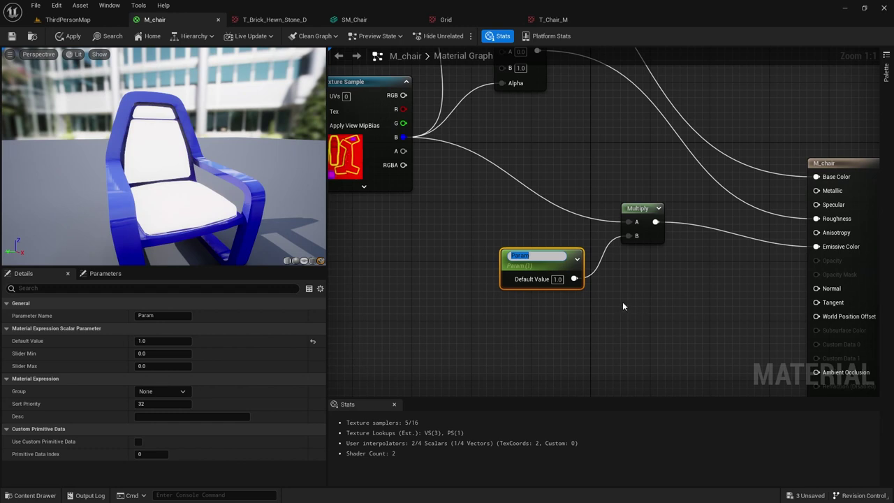
click(155, 315)
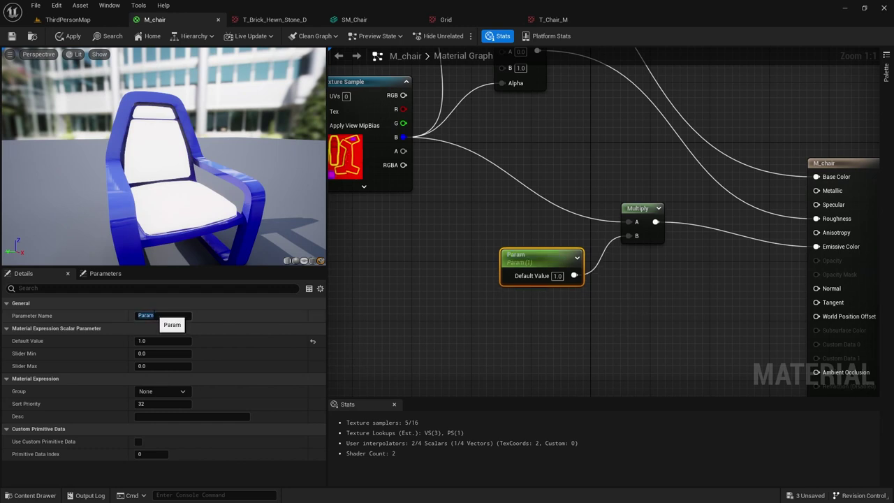
text(Seat_E)
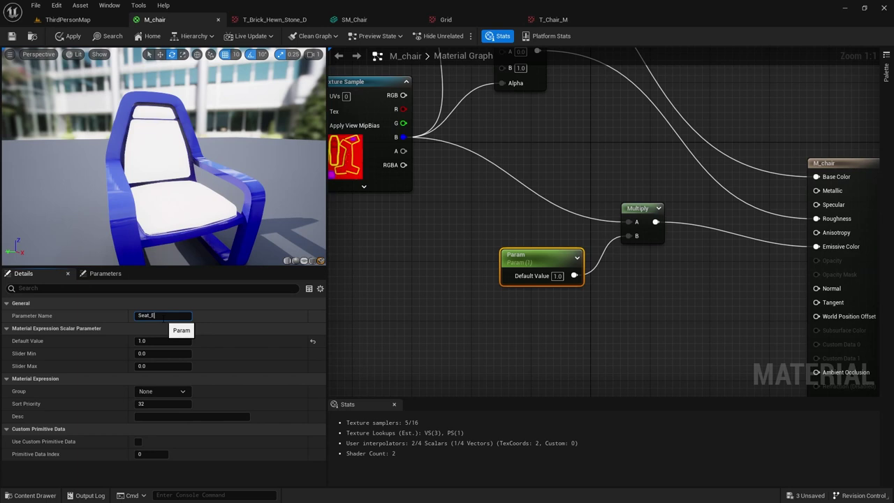
text(m_mult)
click(361, 321)
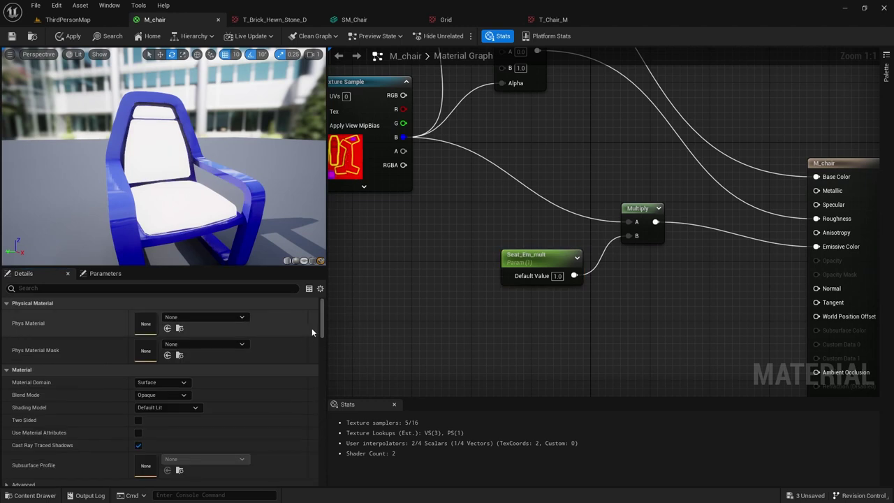
click(520, 256)
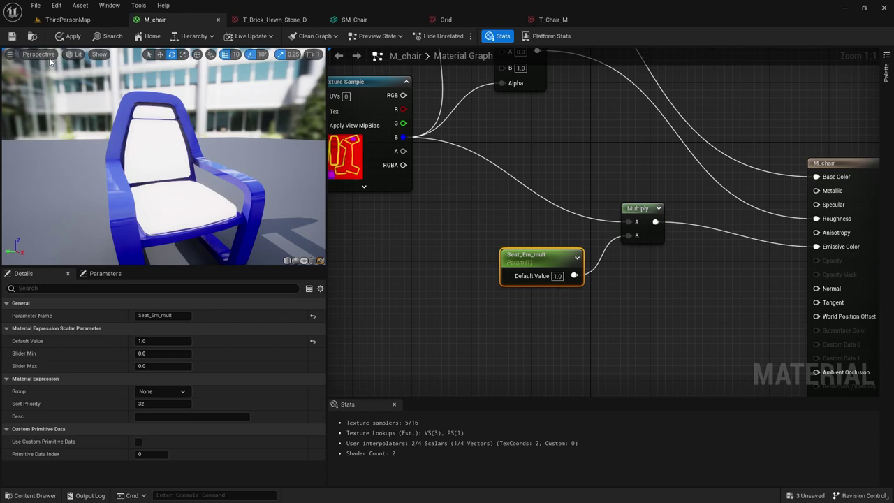
Save M_chair, go back to ThirdPersonMap, and open the Content > My_Mats folder.
click(12, 38)
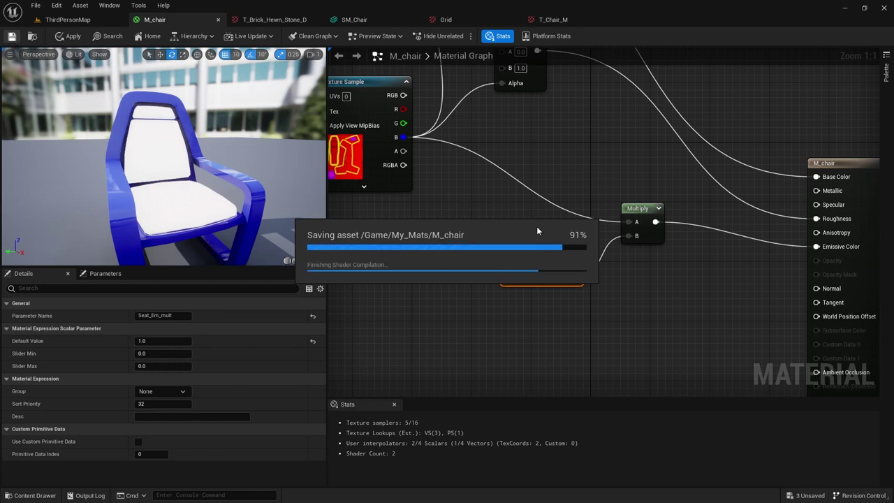
click(68, 20)
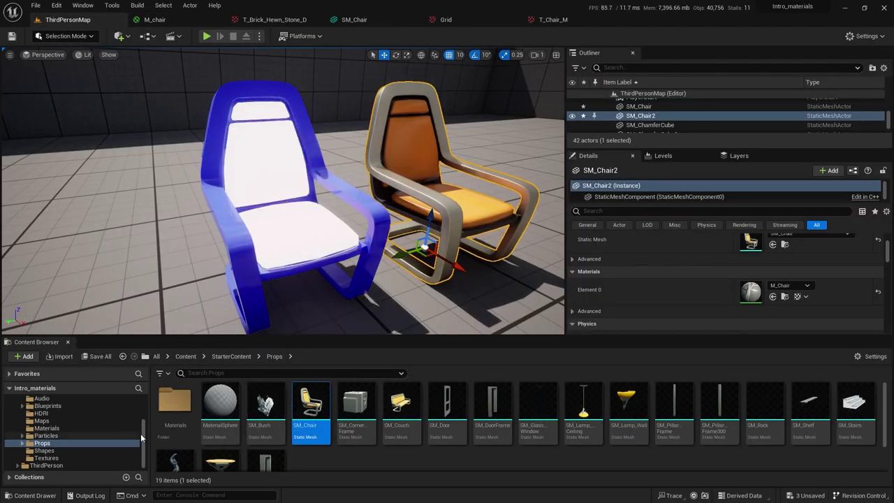
scroll(145, 419, up, 3)
click(56, 408)
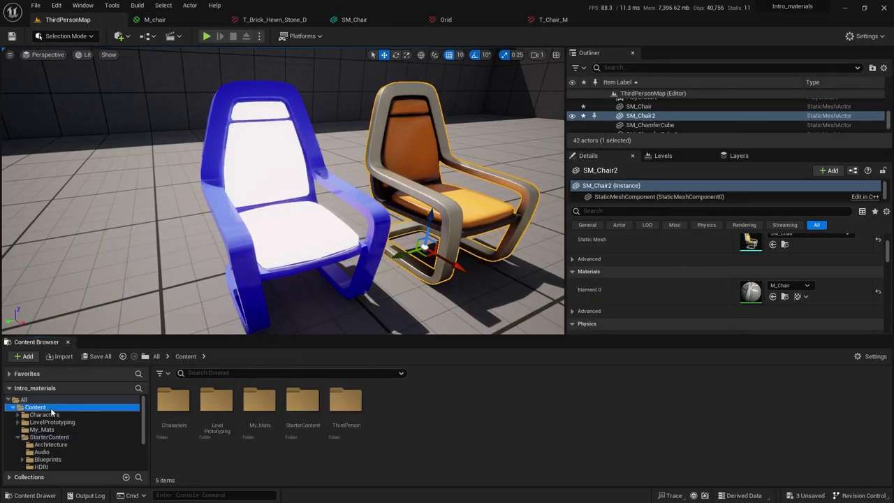
double_click(259, 401)
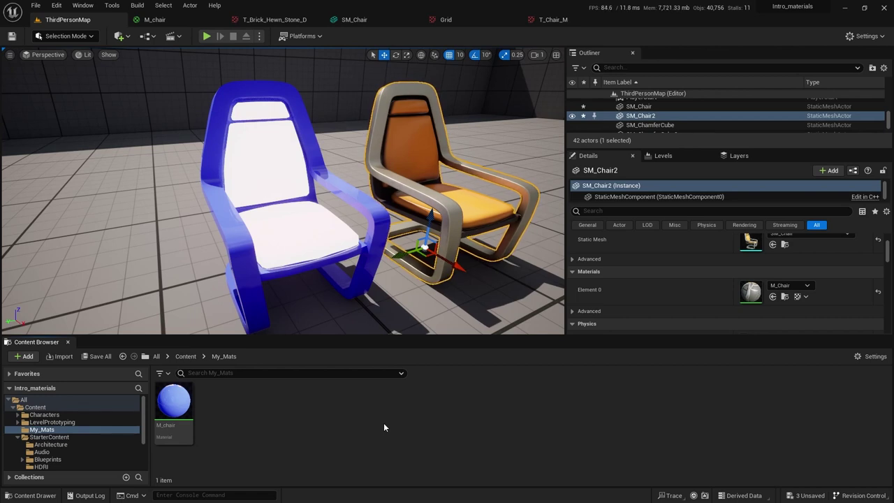
Create a material instance of the M_chair material.
click(179, 402)
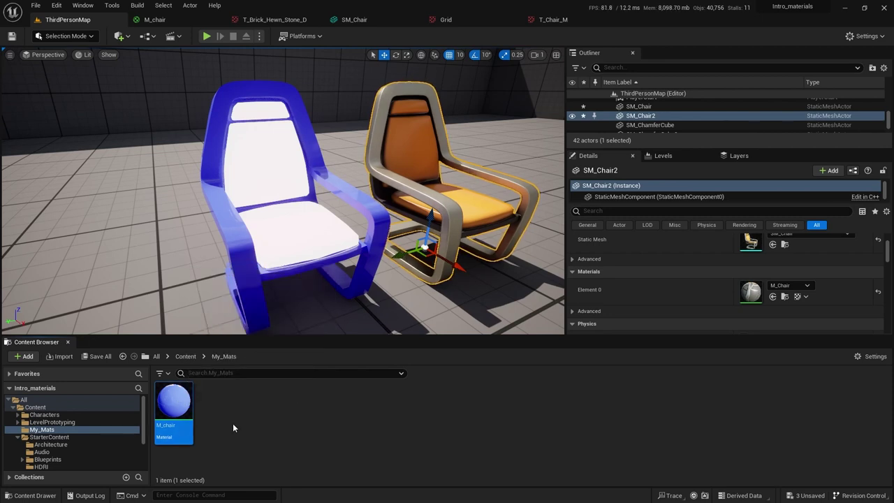
right_click(176, 402)
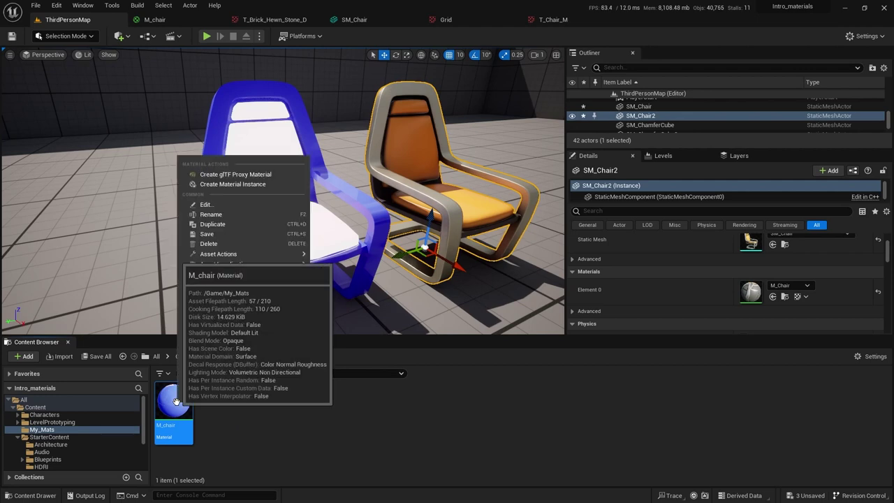
click(241, 184)
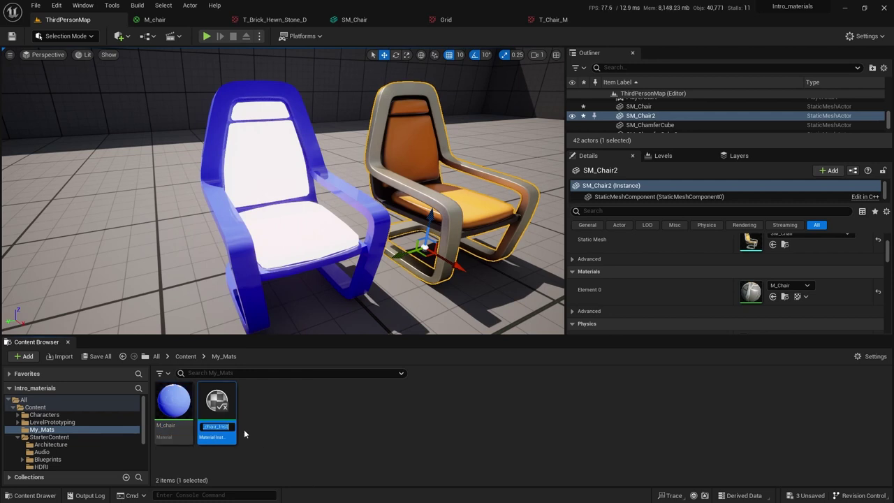
key(Return)
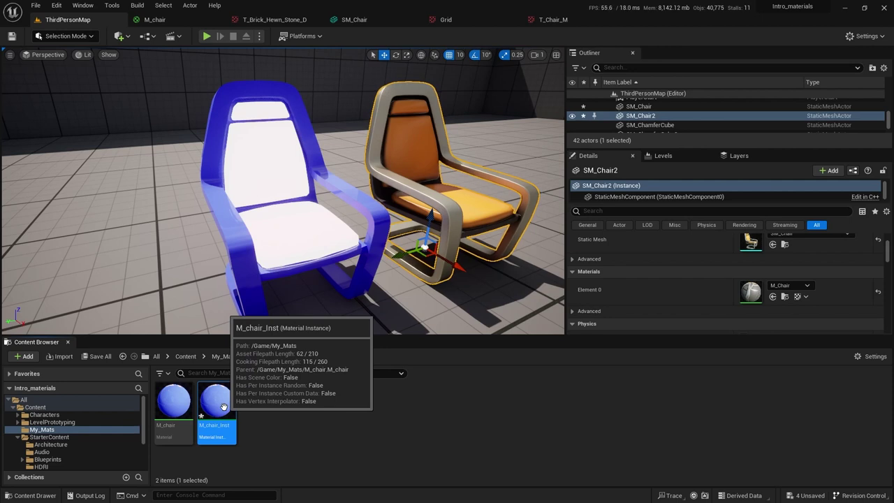
Rename the new instance to MI_chair and apply it to the blue chair.
key(F2)
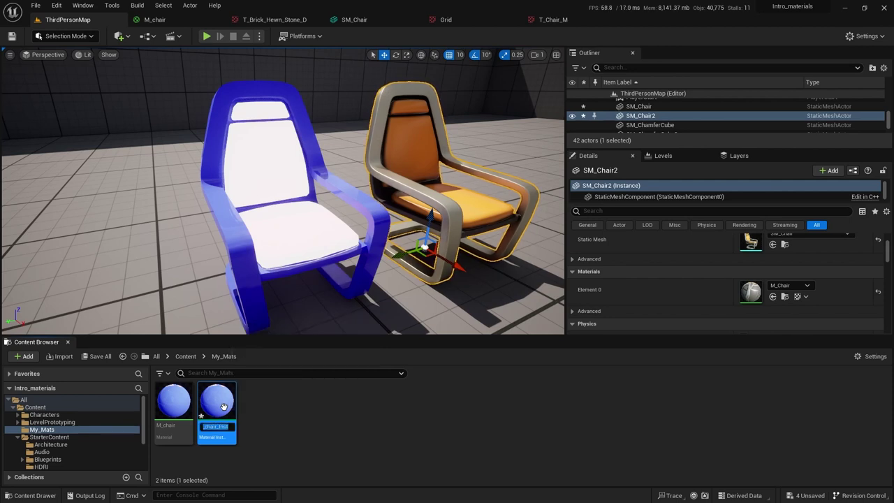
click(202, 426)
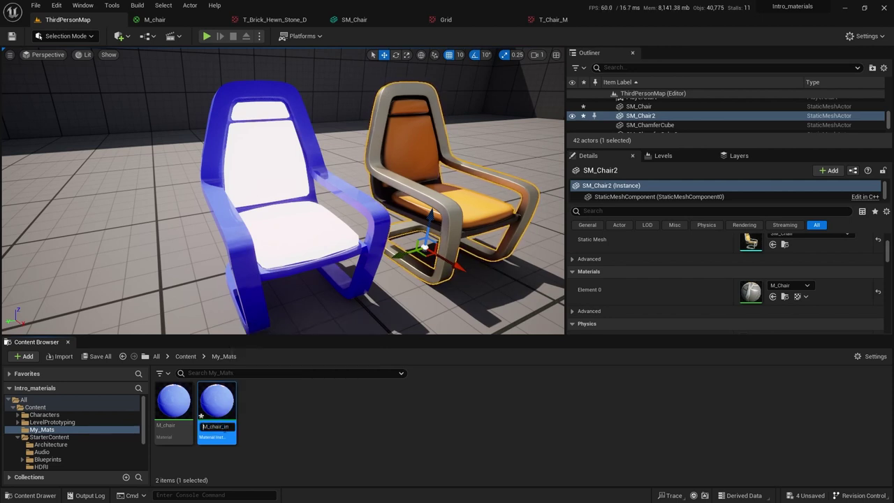
text(I)
key(Right)
key(Right)
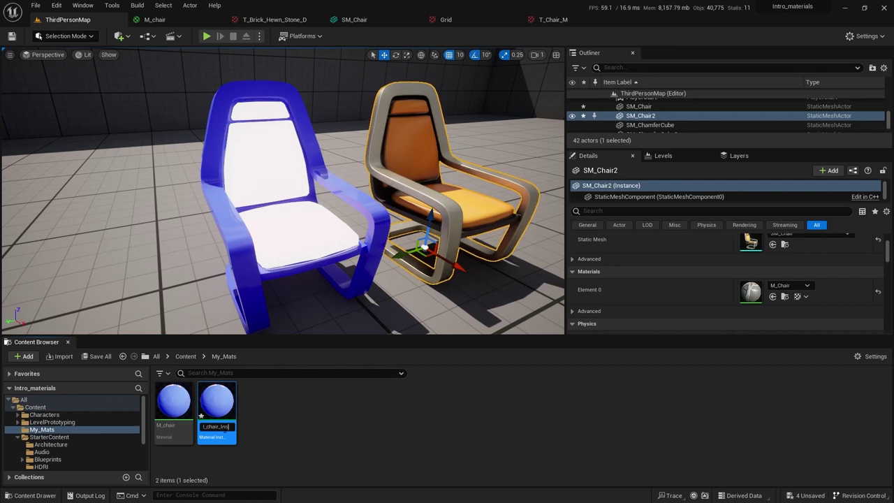
key(Return)
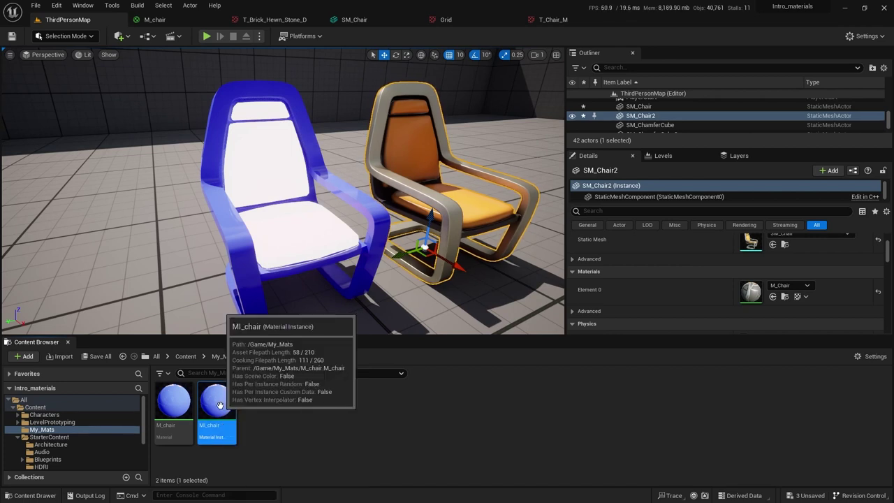
drag(217, 405, 248, 254)
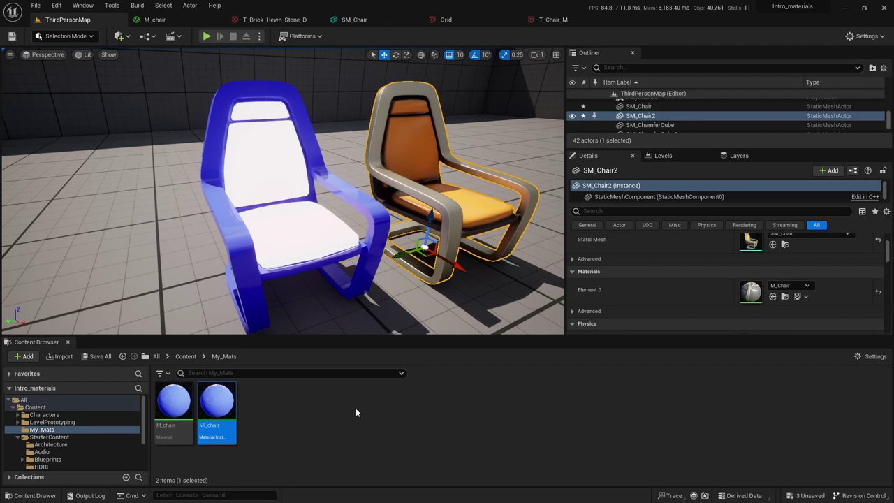
mouse_move(218, 404)
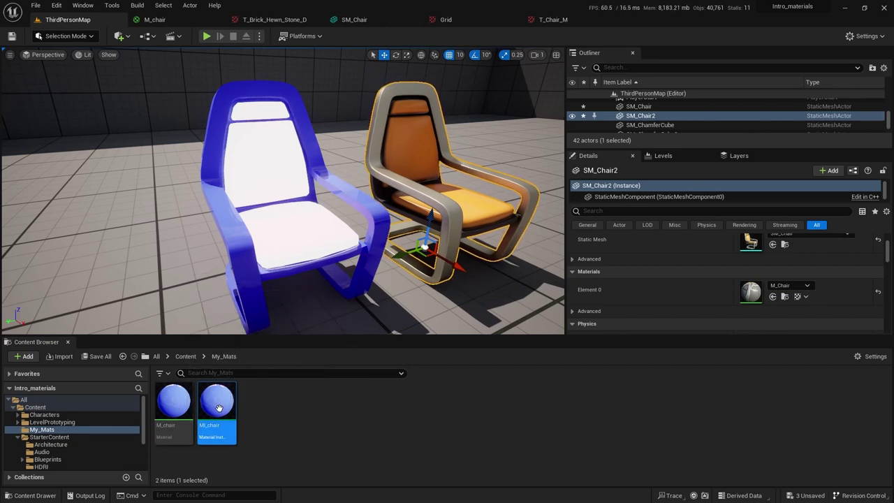
Open MI_chair's instance editor from the blue chair's material slot, then view the M_chair graph.
click(374, 230)
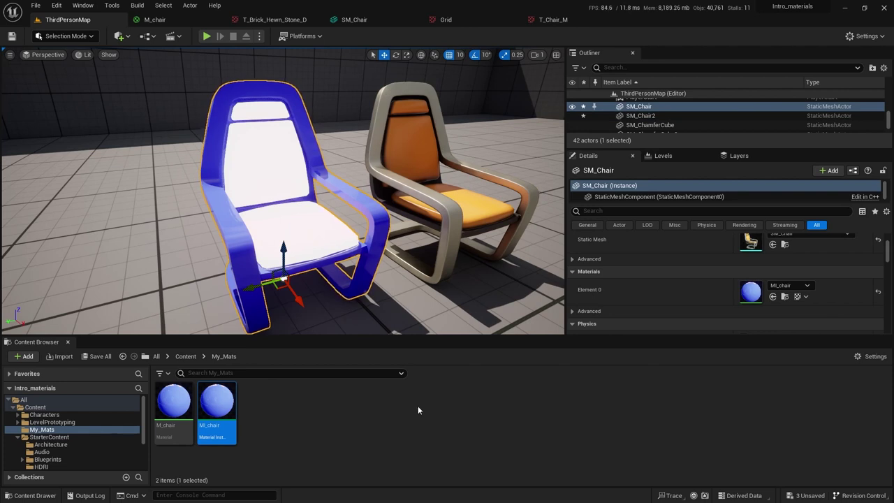
double_click(751, 292)
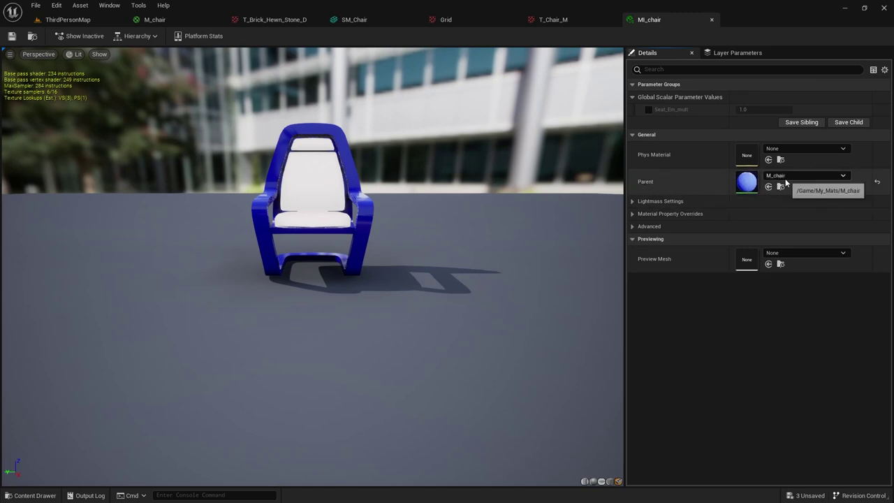
click(165, 21)
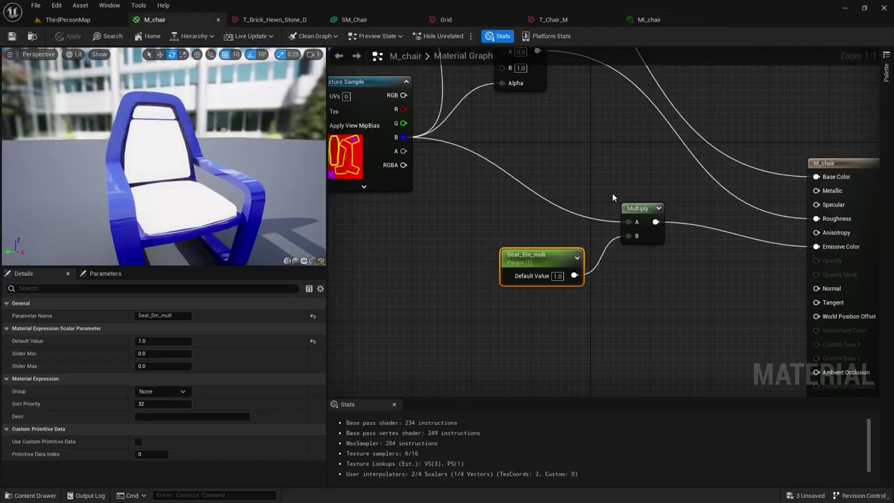
scroll(611, 193, down, 5)
right_drag(594, 203, 569, 252)
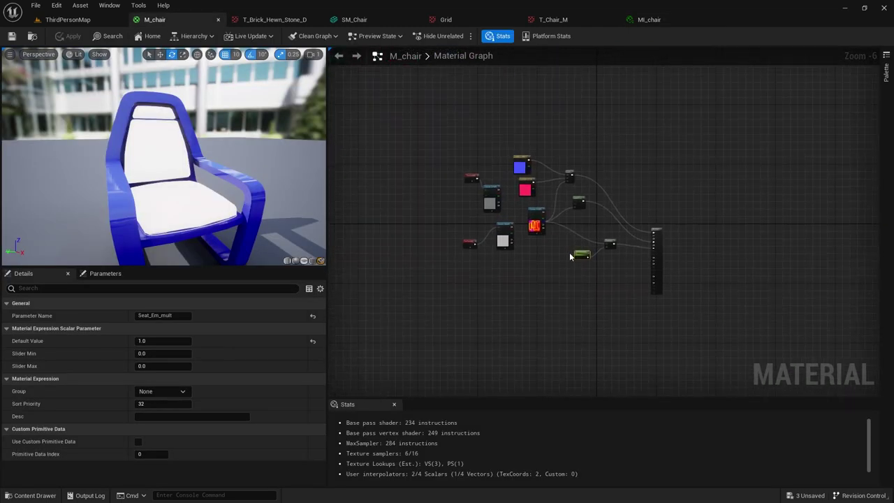
scroll(570, 252, up, 2)
Preview the chair in MI_chair's editor, then return to the M_chair graph.
click(649, 19)
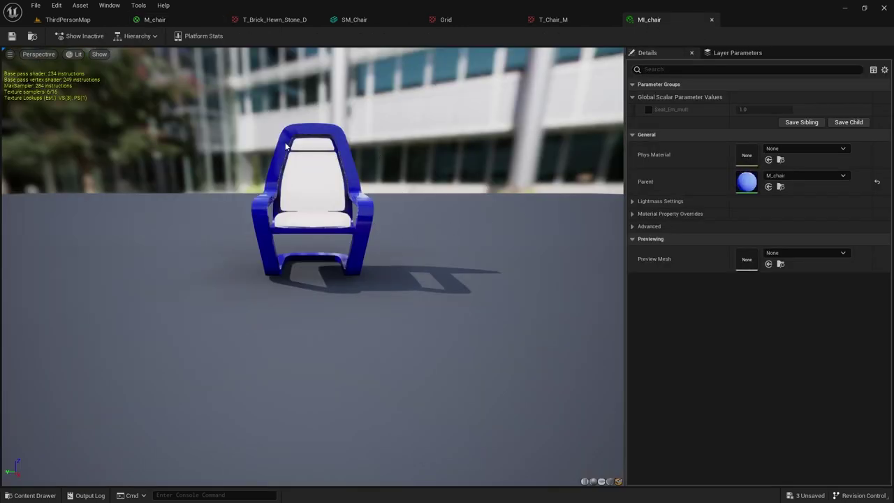
drag(354, 292, 529, 382)
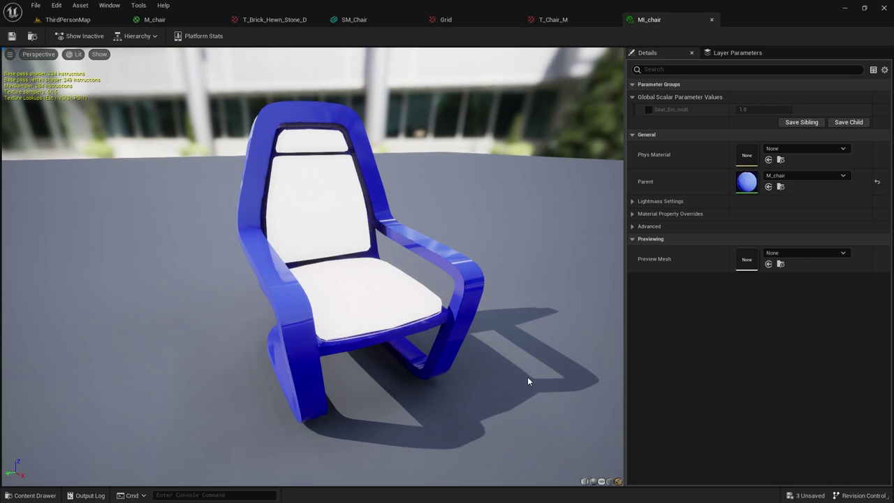
click(157, 21)
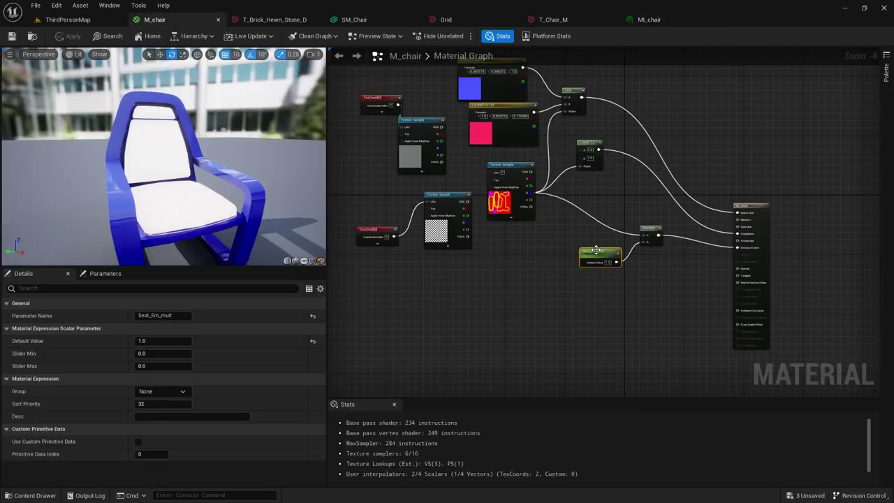
scroll(596, 250, up, 4)
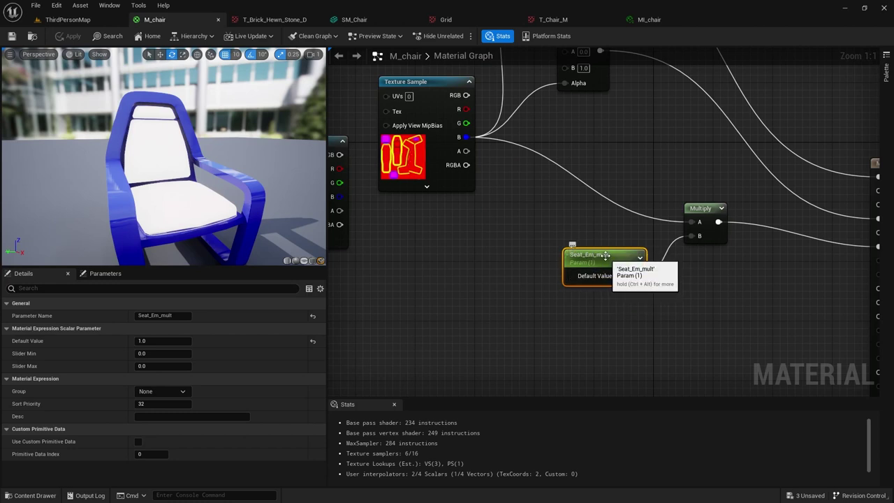
Override Seat_Em_mult to 0.1 in MI_chair.
click(646, 21)
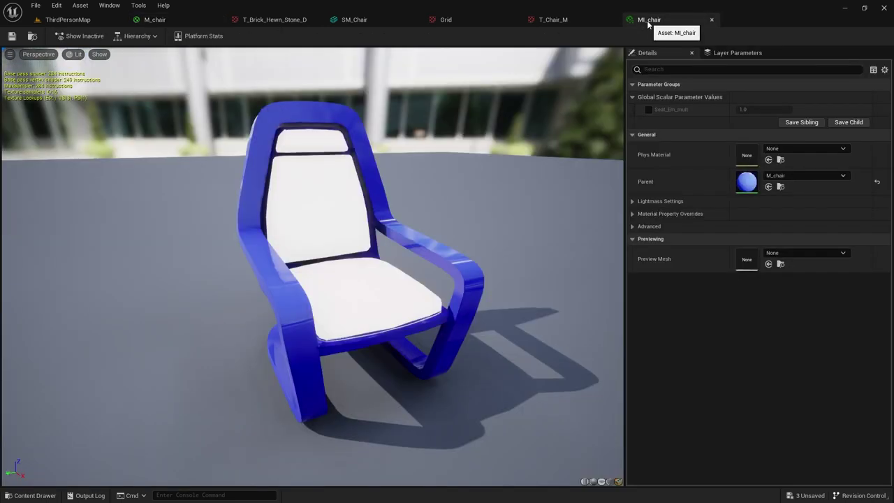
click(649, 109)
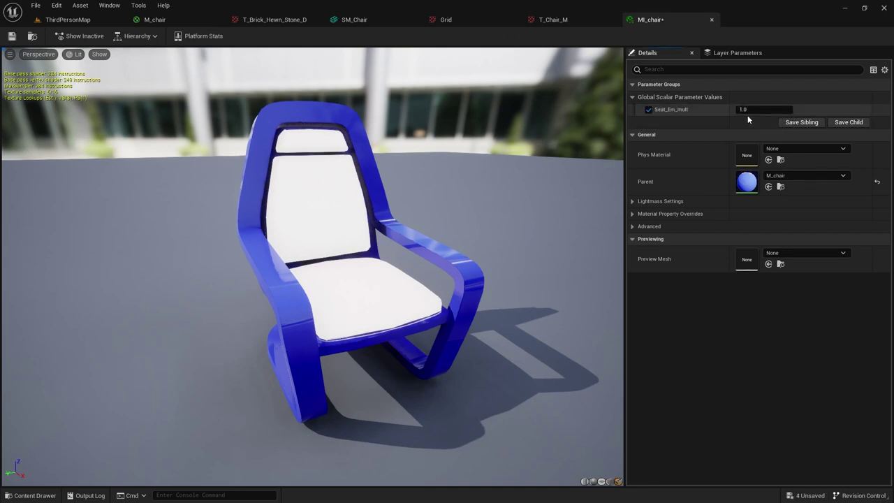
click(746, 110)
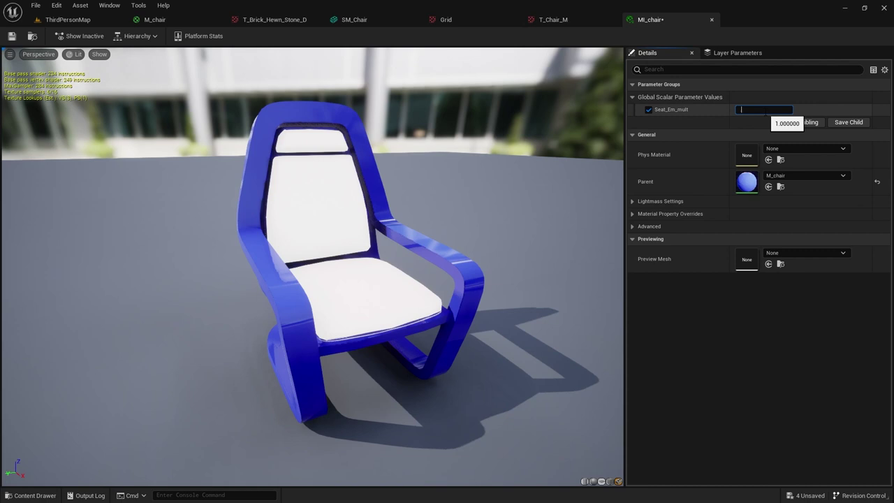
text(0.1)
key(Return)
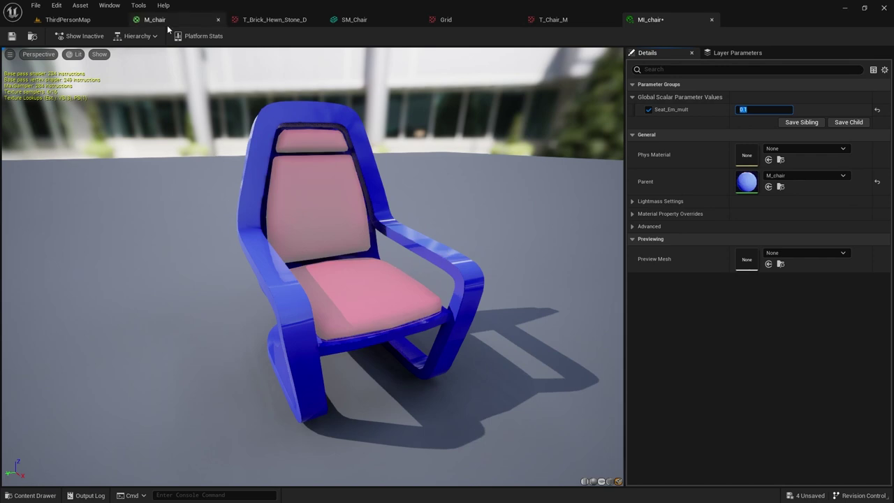
Float the MI_chair editor into its own window and dock it back.
click(68, 20)
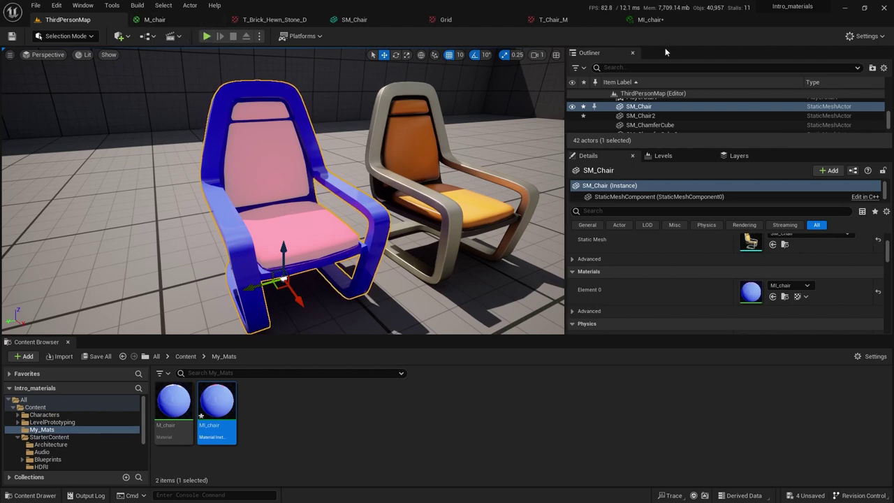
drag(651, 20, 213, 157)
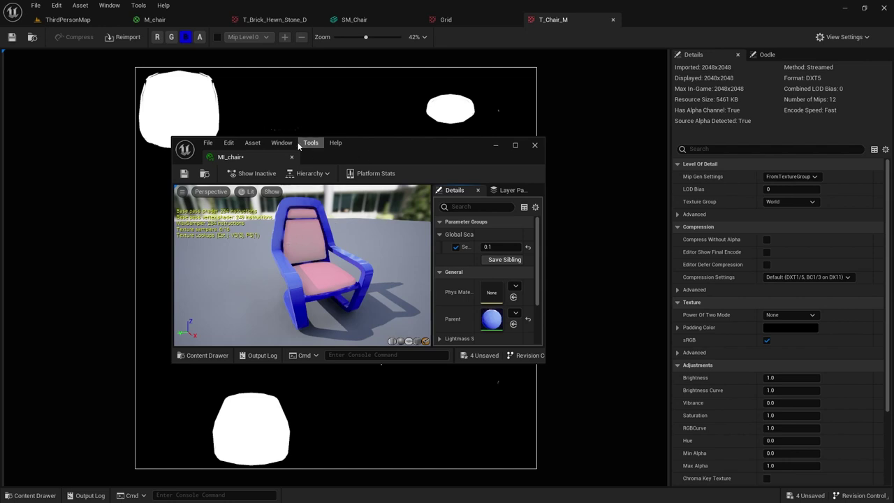
click(109, 20)
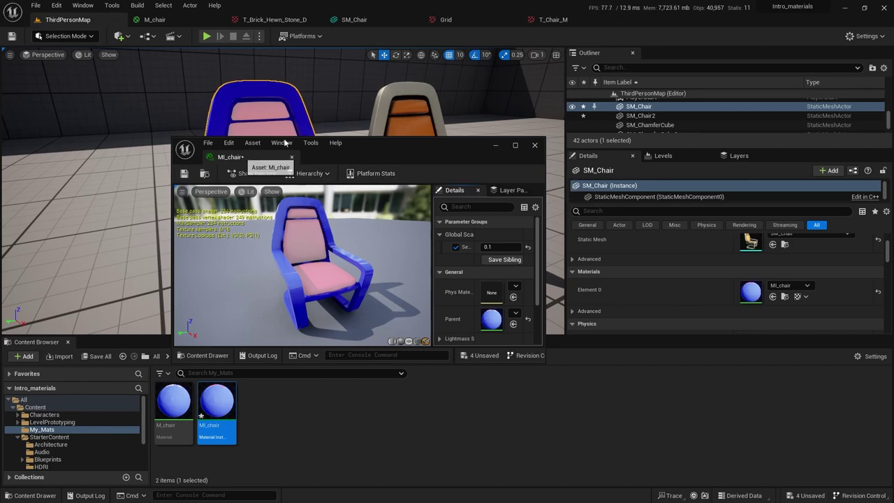
drag(231, 156, 577, 20)
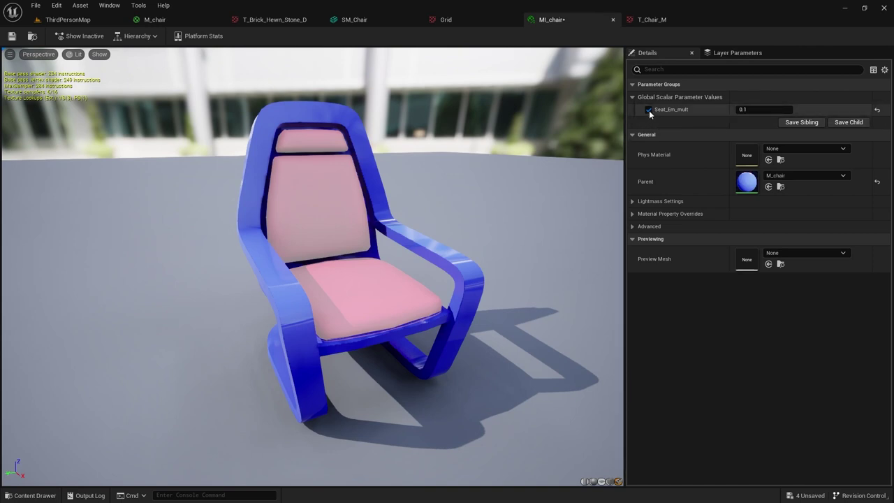
click(157, 21)
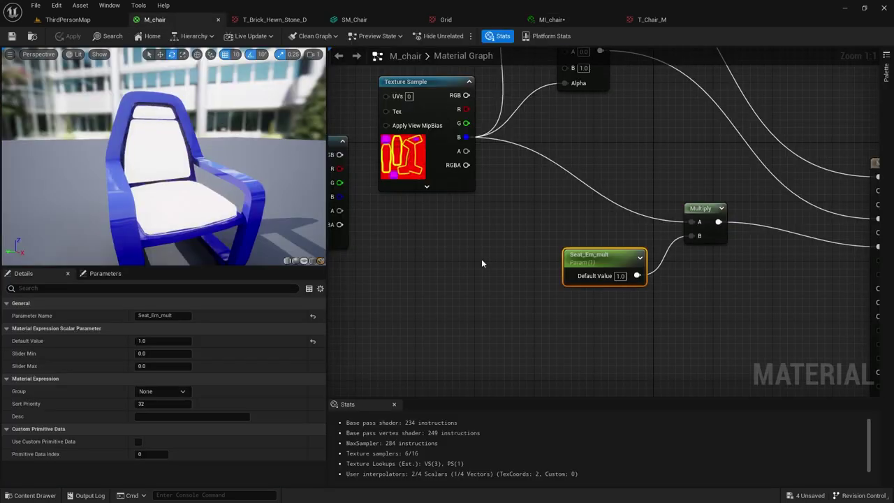
Move the blue-channel Lerp(0,1) node aside and place a new 0.0 Constant next to it.
scroll(482, 256, down, 3)
right_drag(558, 180, 589, 270)
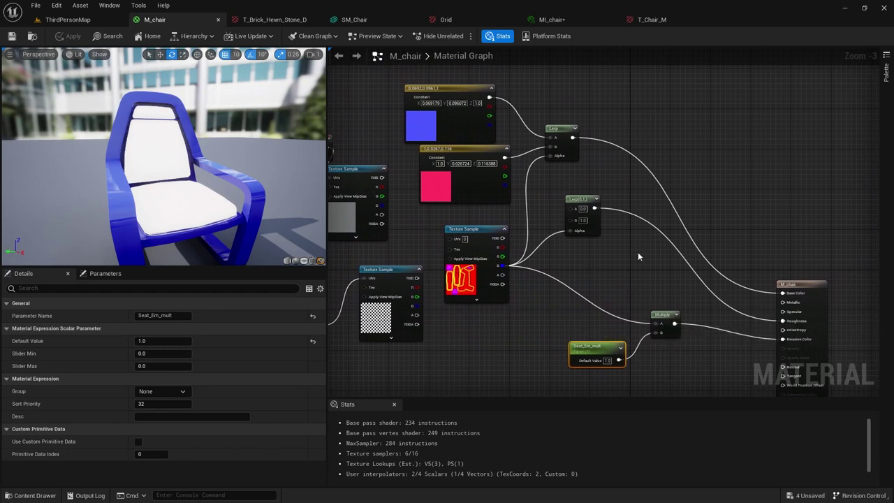
scroll(600, 216, up, 3)
drag(574, 204, 627, 219)
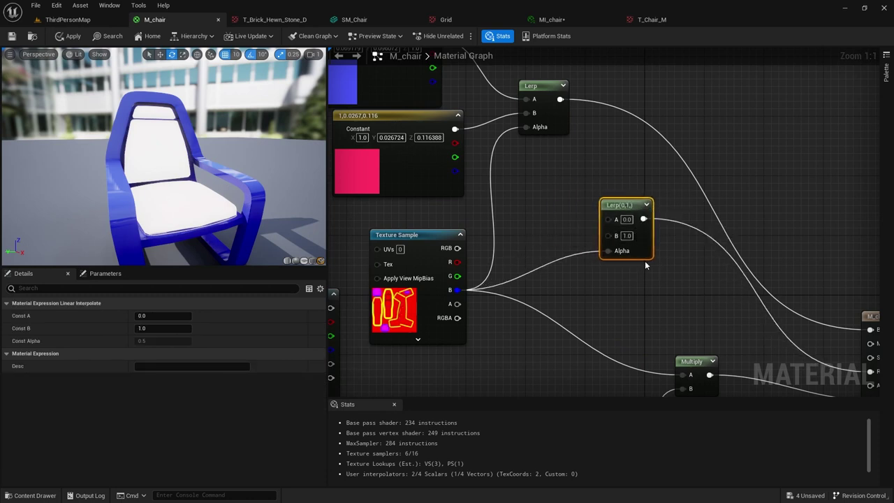
right_drag(686, 255, 669, 259)
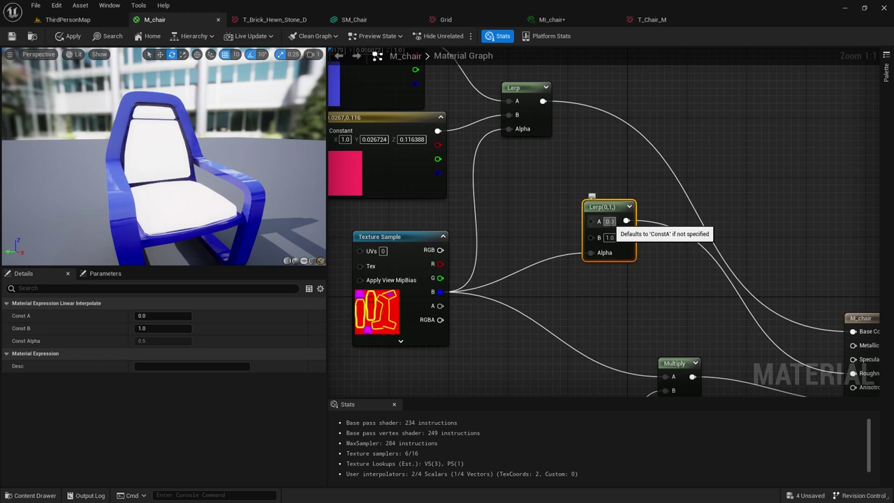
right_drag(787, 328, 721, 262)
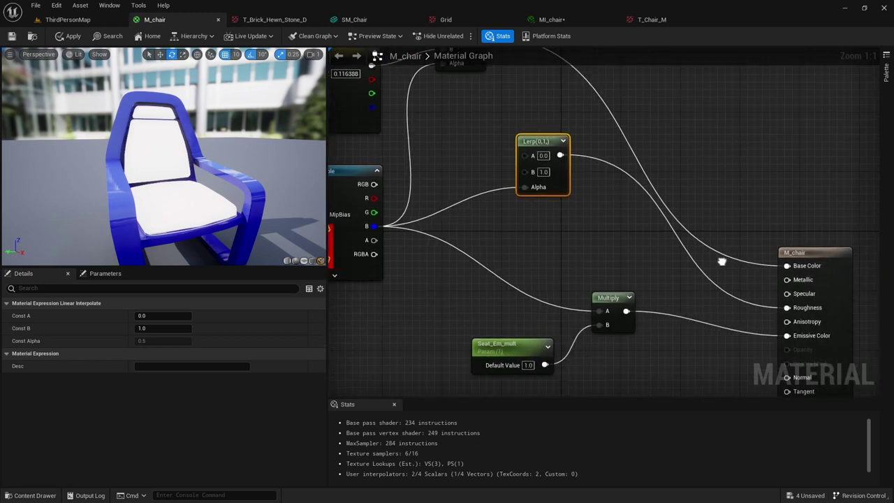
click(543, 156)
text(0.1)
key(Escape)
right_drag(481, 150, 517, 183)
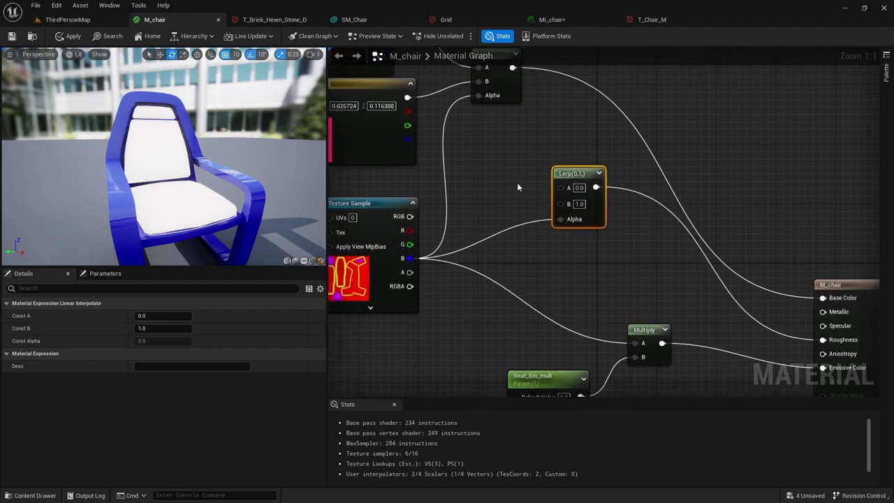
drag(570, 173, 601, 189)
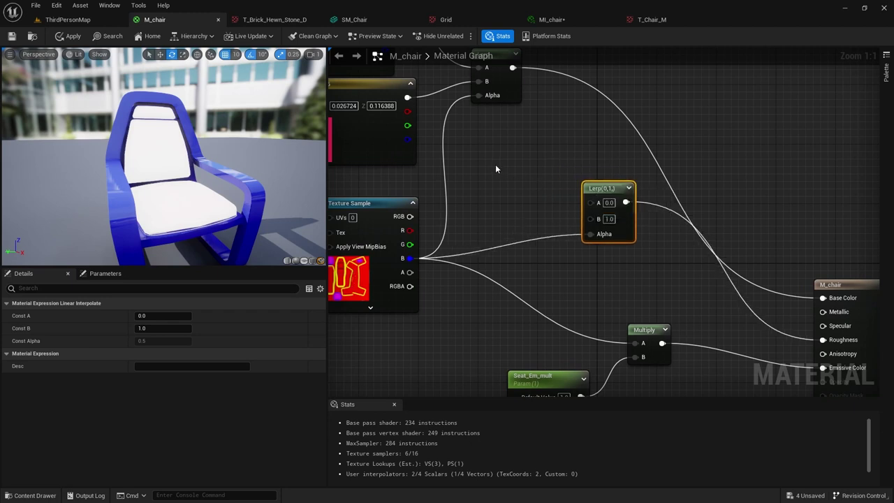
click(486, 146)
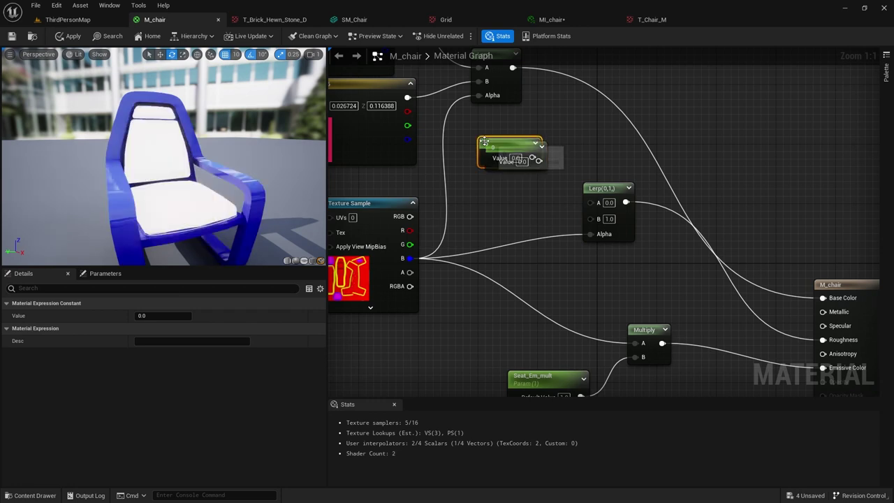
Duplicate the Constant, wire both into the Lerp's A and B inputs, and set B's to 1.
key(ctrl+c)
key(ctrl+v)
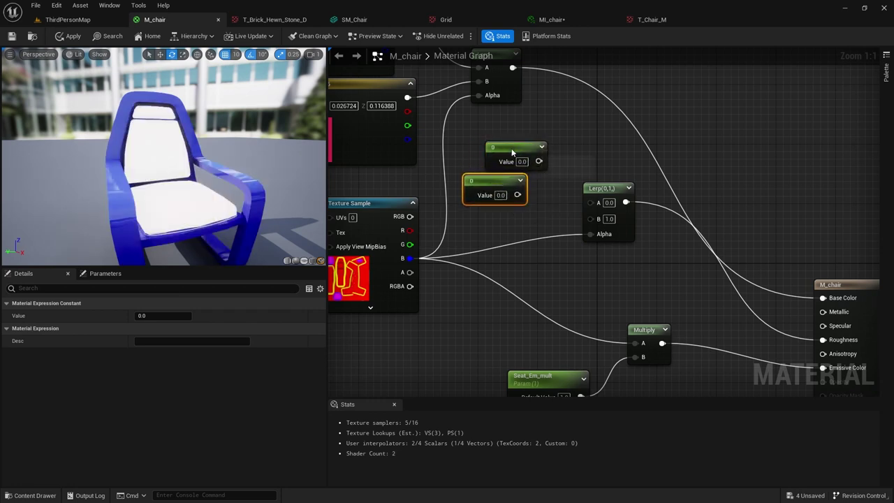
drag(517, 154, 502, 142)
drag(520, 199, 591, 218)
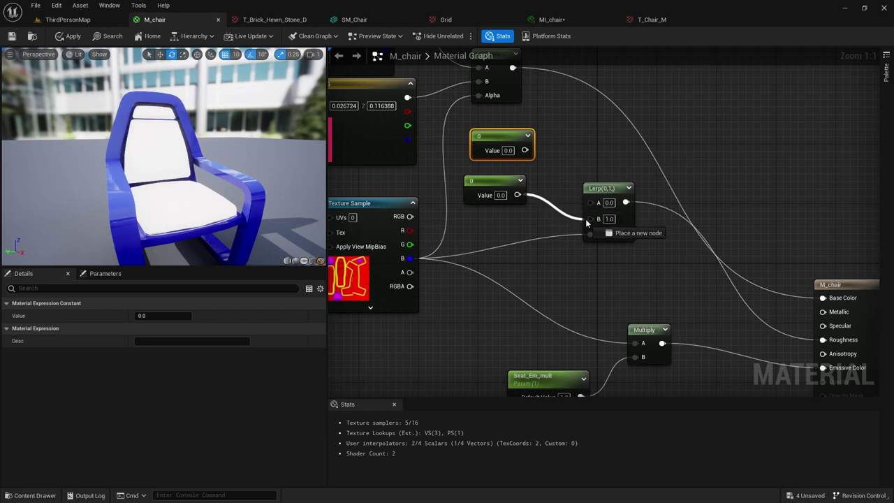
drag(524, 151, 591, 202)
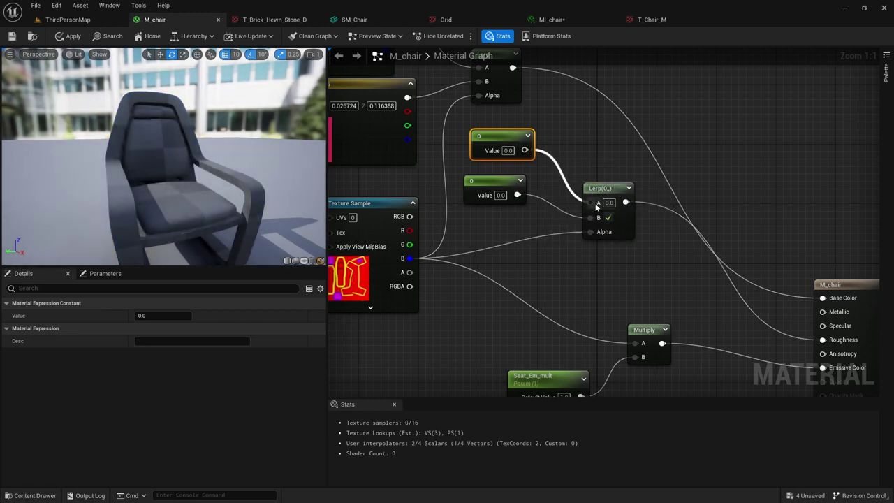
click(500, 195)
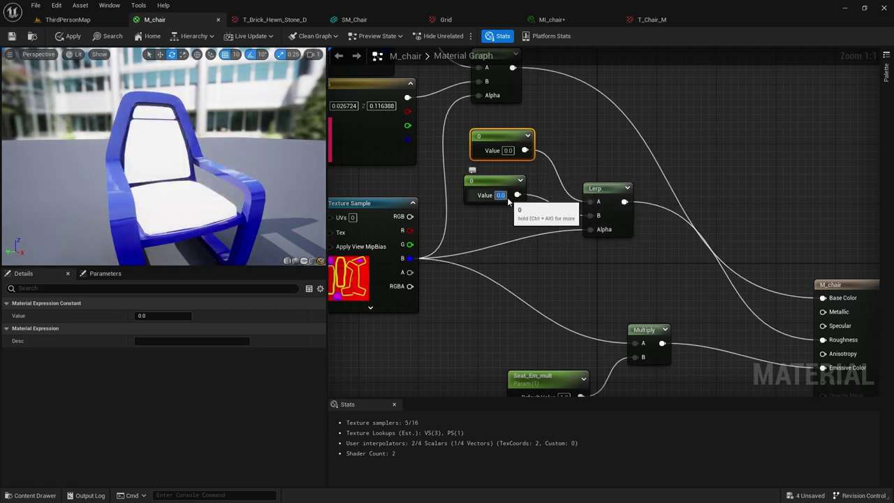
text(1)
key(Return)
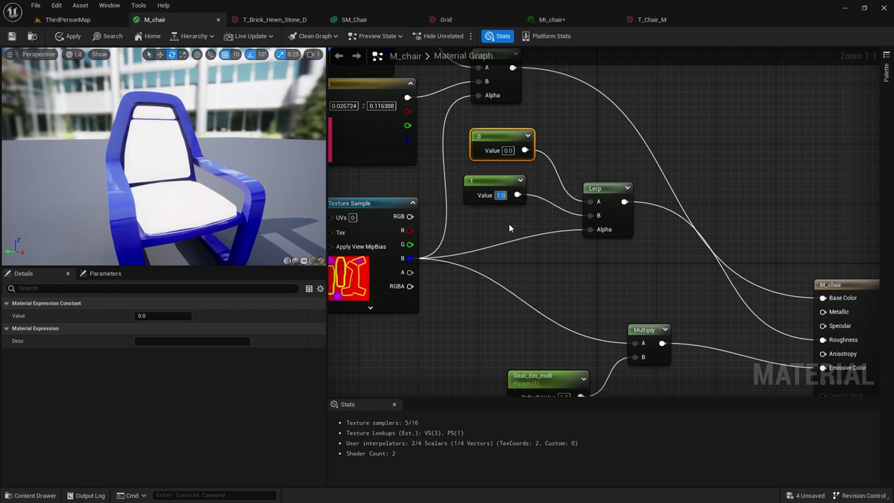
Convert both constants to parameters and name the A-input one Rough_min.
right_click(509, 140)
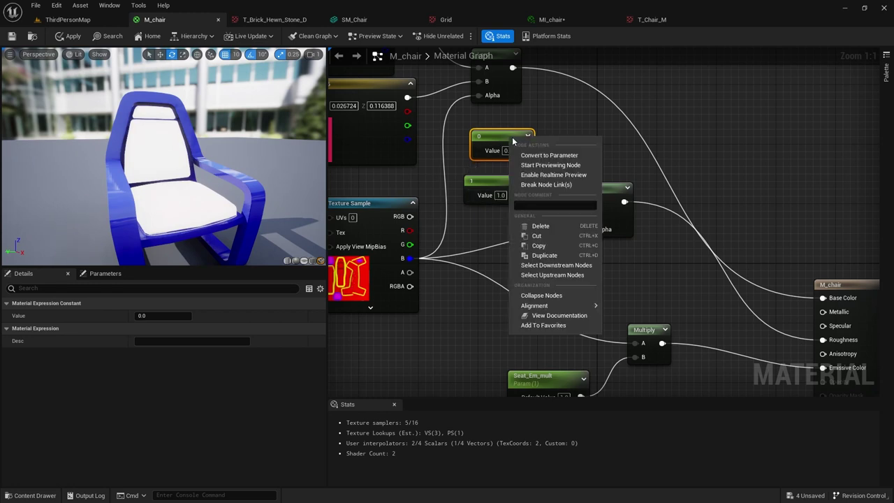
click(530, 156)
right_click(502, 184)
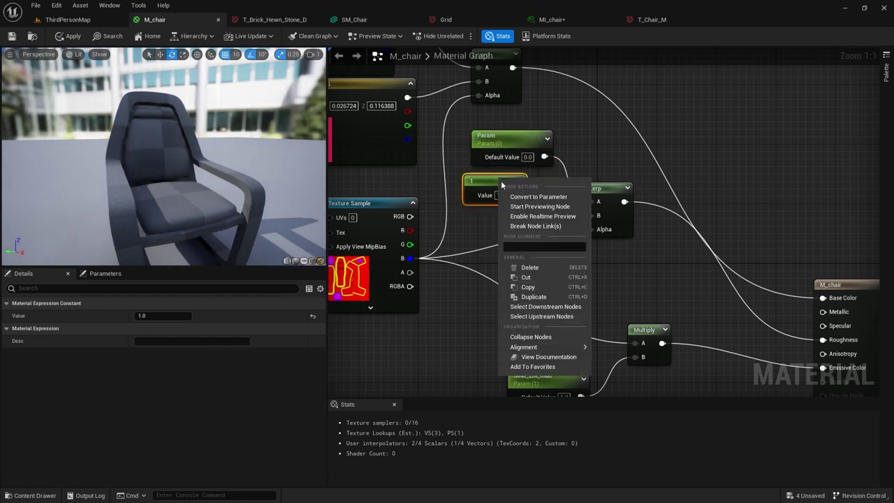
click(539, 196)
click(512, 139)
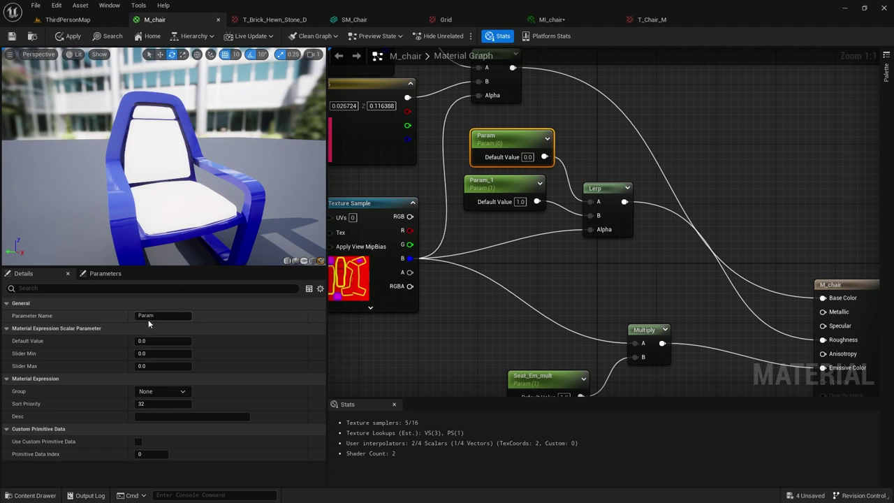
click(148, 318)
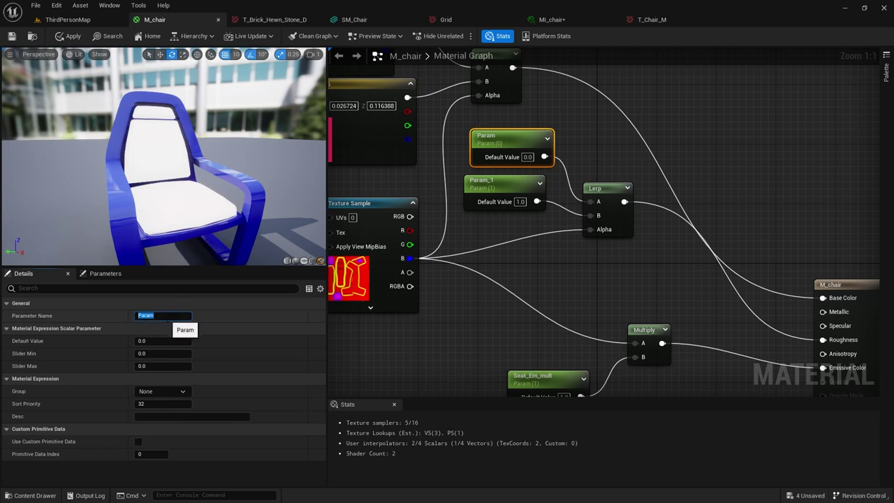
text(S)
key(Return)
Name the B-input parameter Rough_max and save M_chair.
click(492, 199)
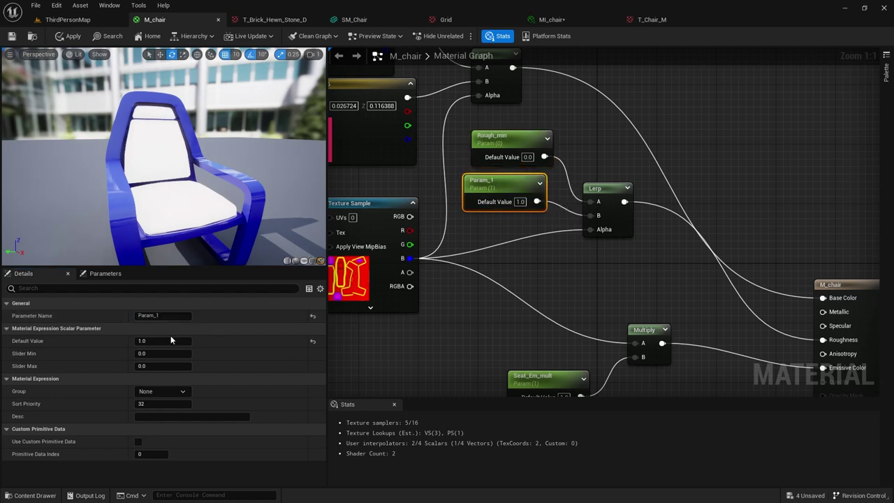
click(135, 315)
text(Ro)
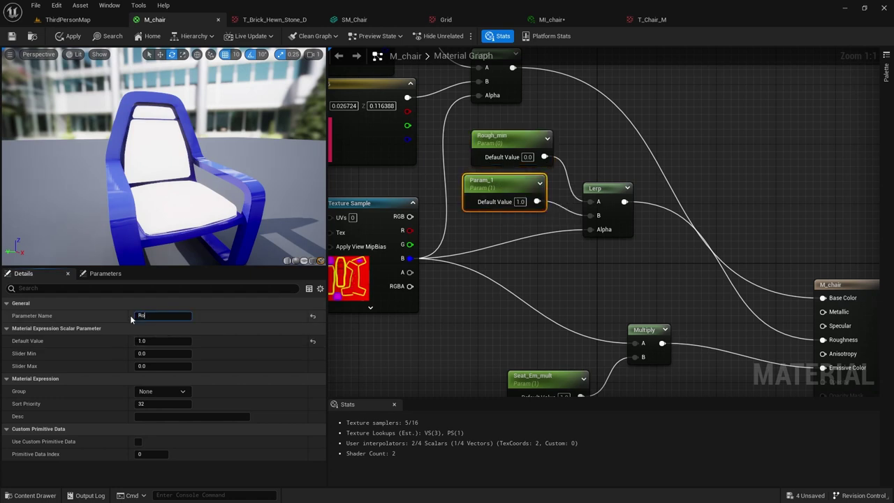
text(ugh_max)
key(Return)
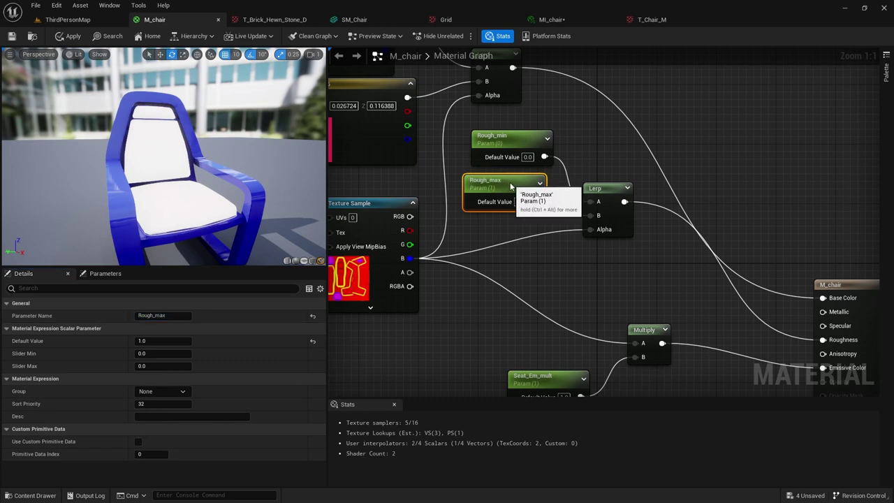
drag(505, 180, 512, 187)
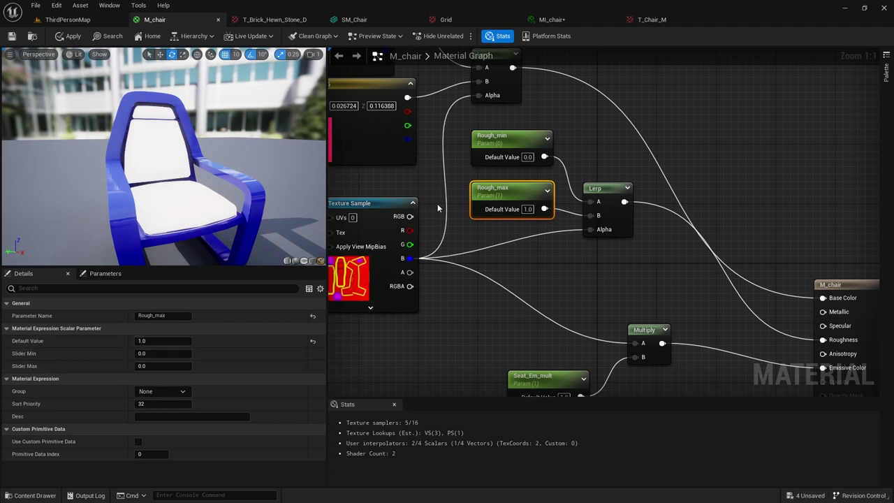
click(12, 39)
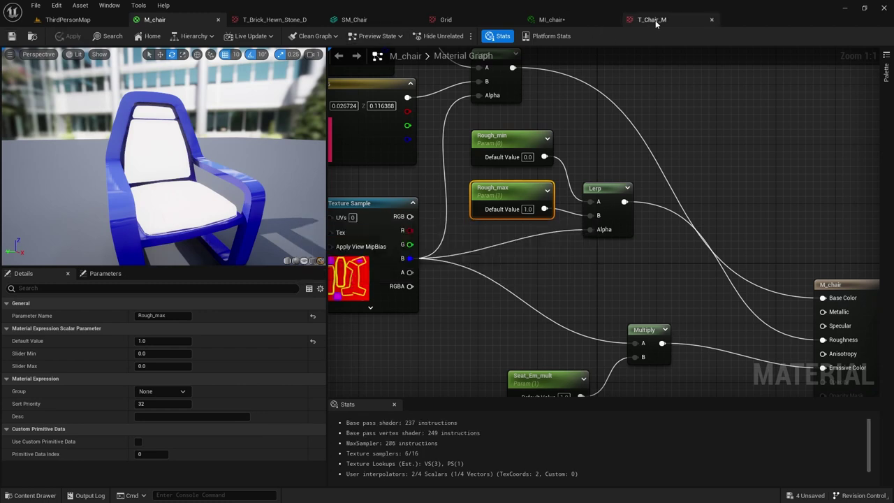
Override Rough_min to 0.2 in MI_chair, then return to the level map.
click(552, 20)
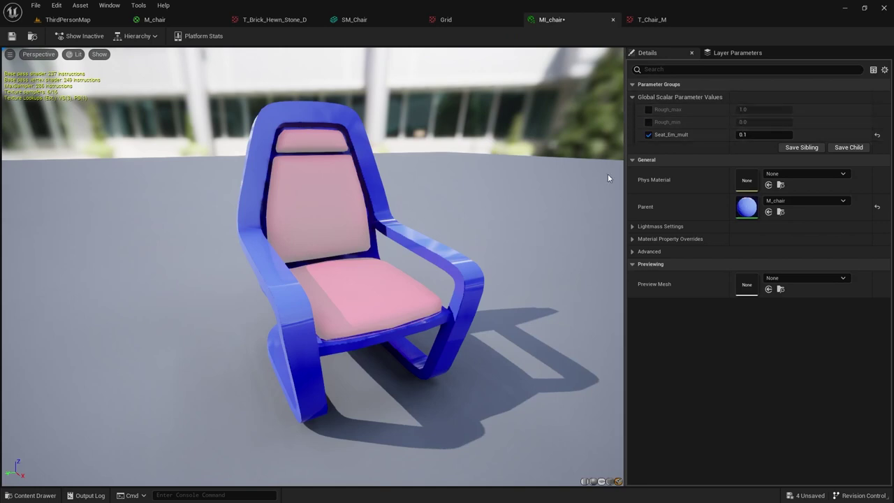
scroll(488, 217, up, 6)
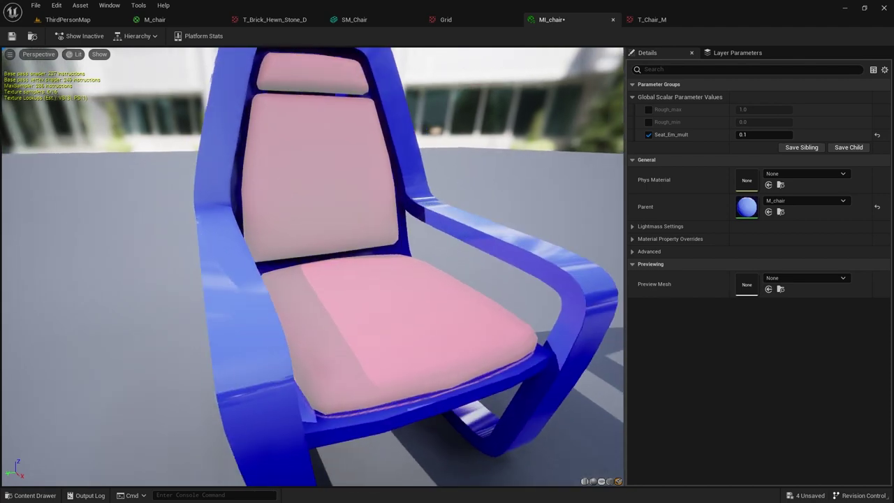
mouse_move(525, 265)
mouse_down()
mouse_move(489, 264)
mouse_move(524, 265)
mouse_up()
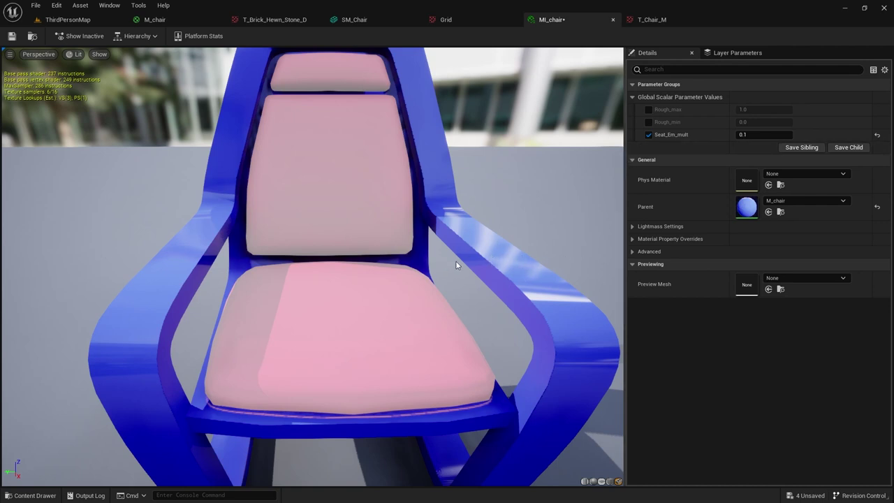
click(648, 123)
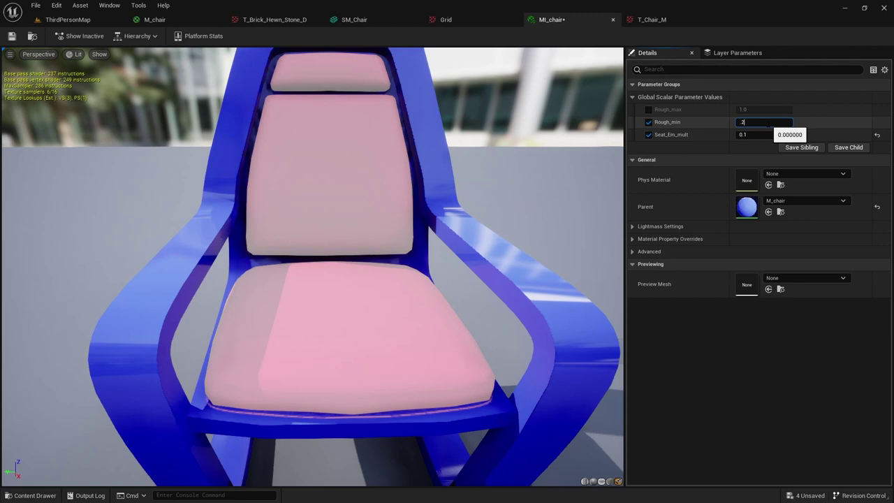
key(Return)
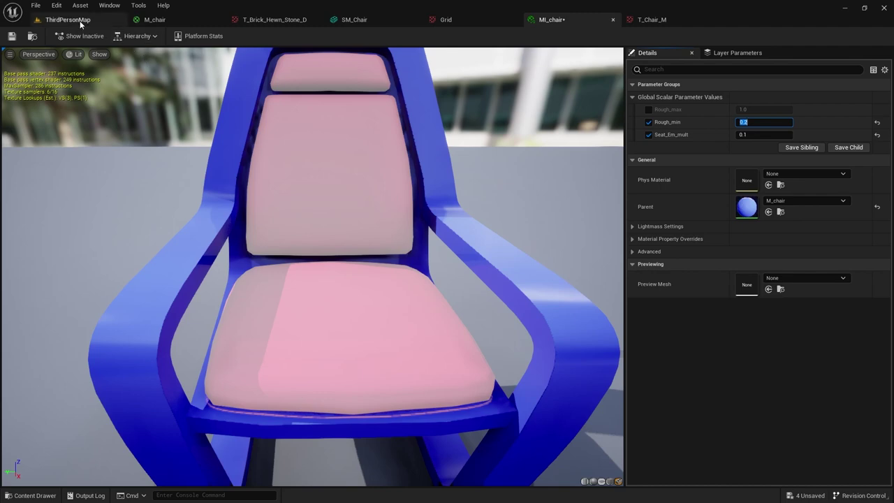
click(68, 20)
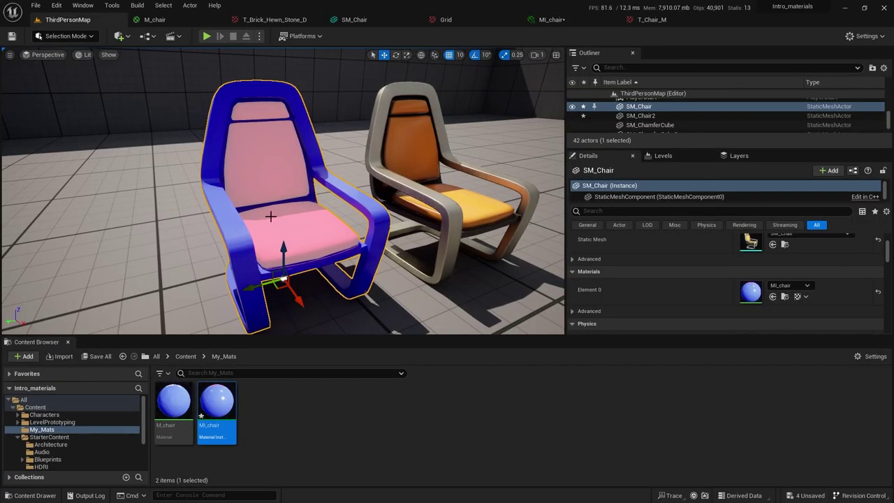
Create a second M_chair material instance named MI_chair_shiny.
scroll(259, 213, up, 5)
alt+drag(259, 213, 213, 270)
alt+drag(222, 164, 252, 164)
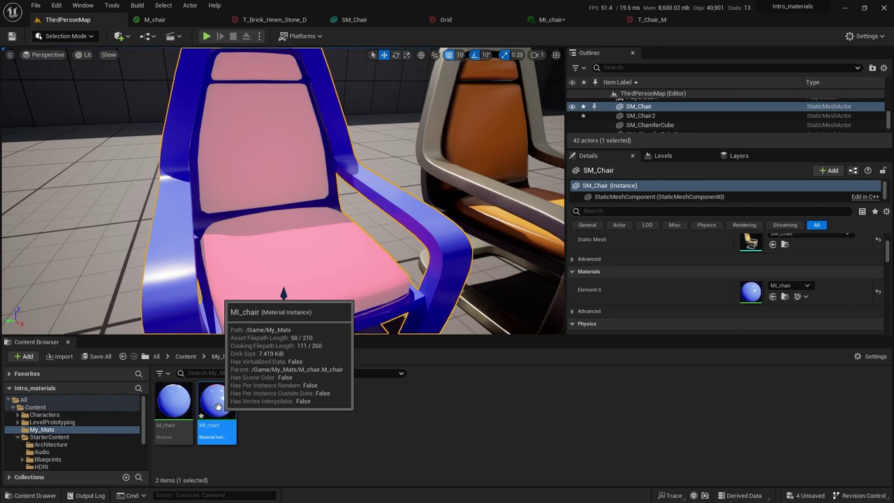
right_click(176, 404)
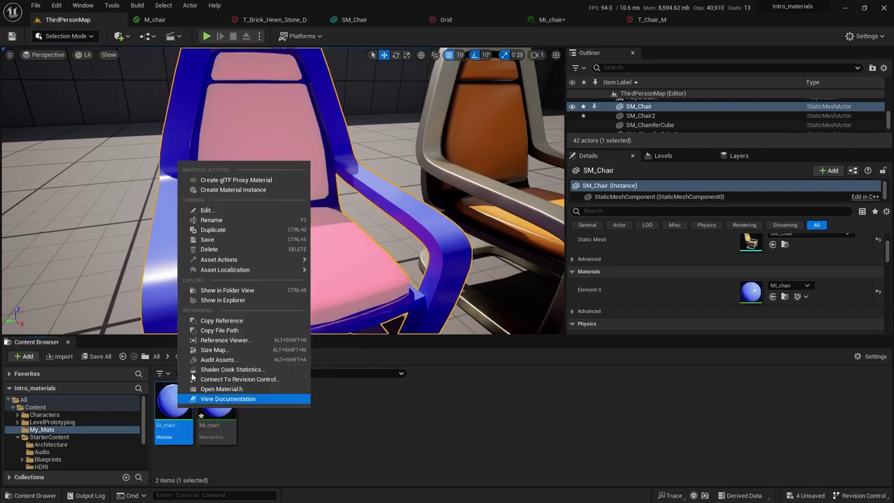
click(239, 190)
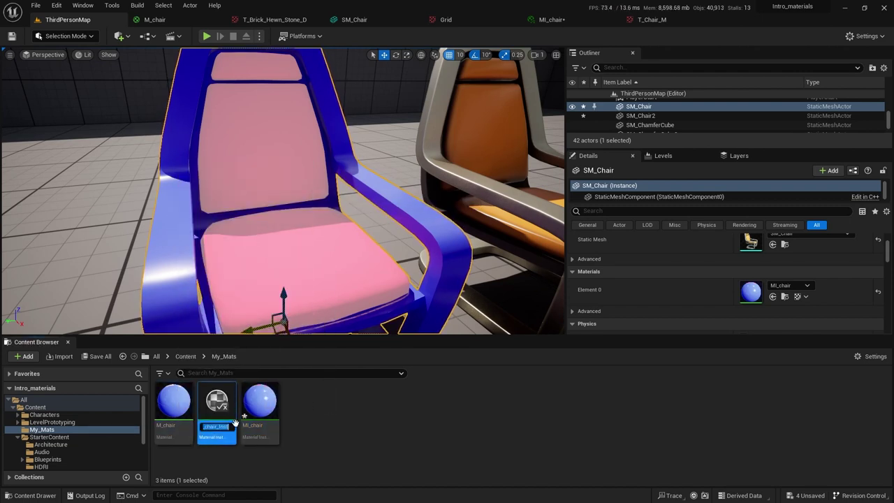
text(MI_ch)
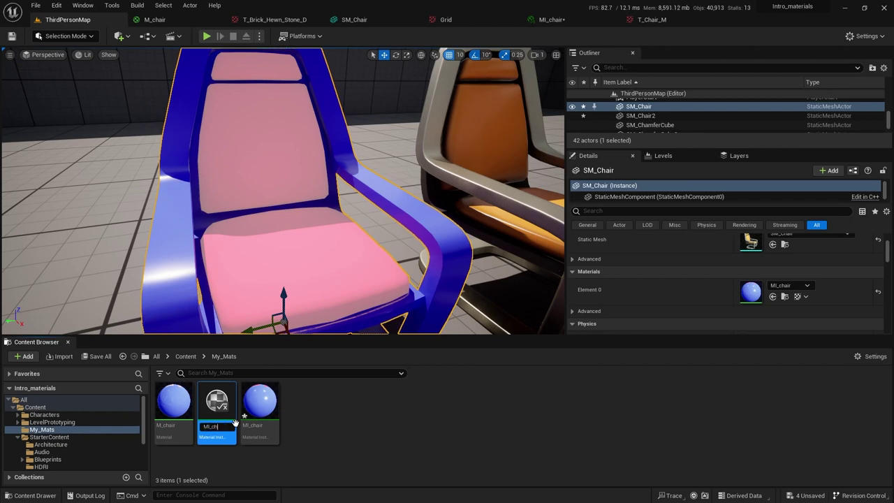
text(air_s)
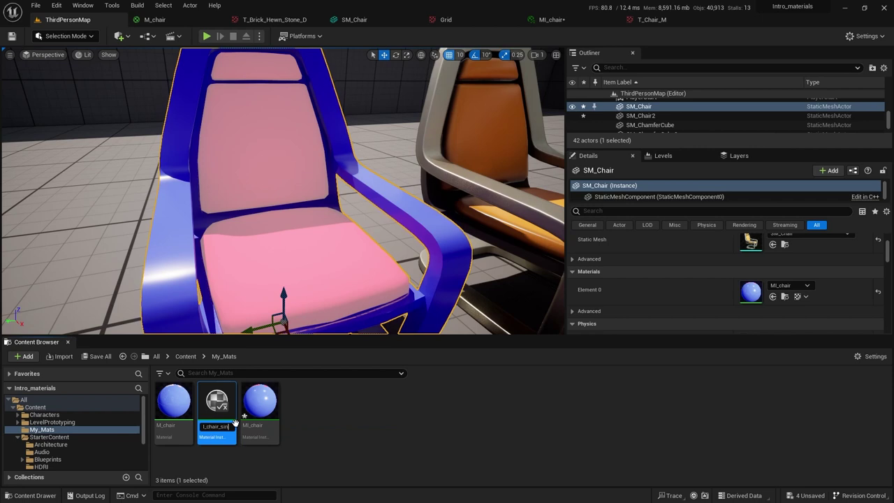
text(hiny)
key(Return)
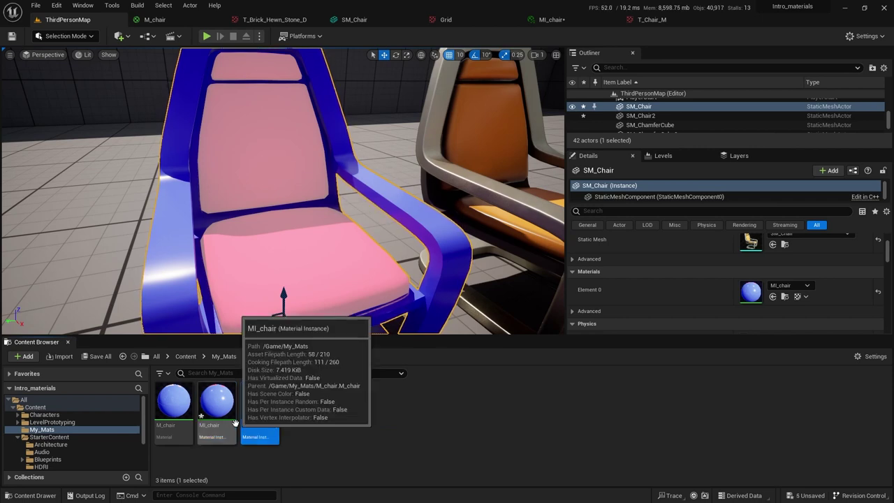
Apply MI_chair_shiny to the right chair and frame both chairs in view.
drag(262, 395, 481, 175)
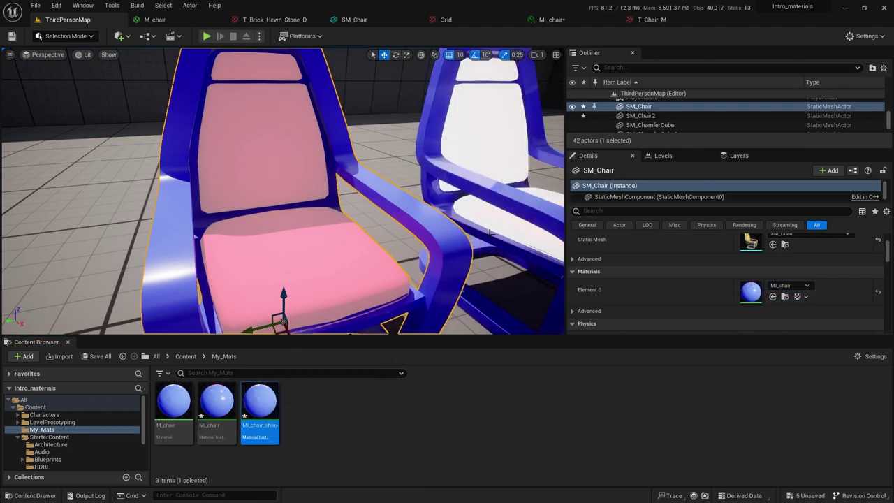
middle_drag(489, 233, 545, 234)
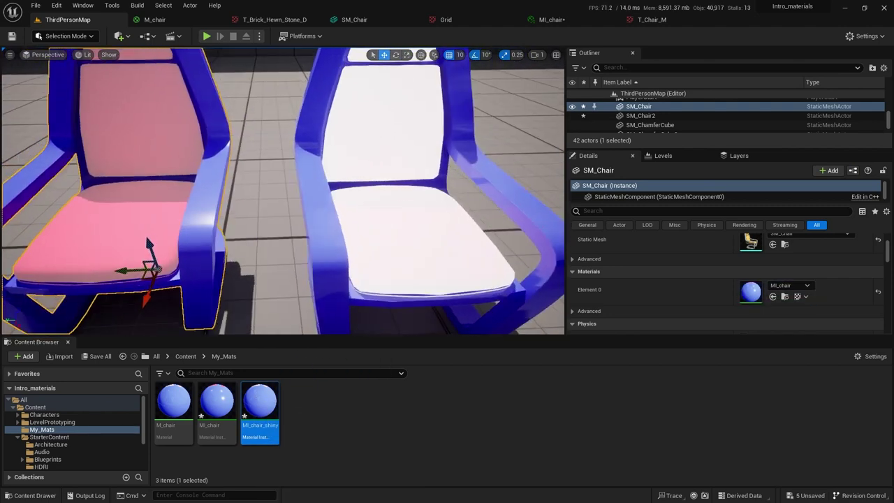
right_drag(392, 210, 349, 248)
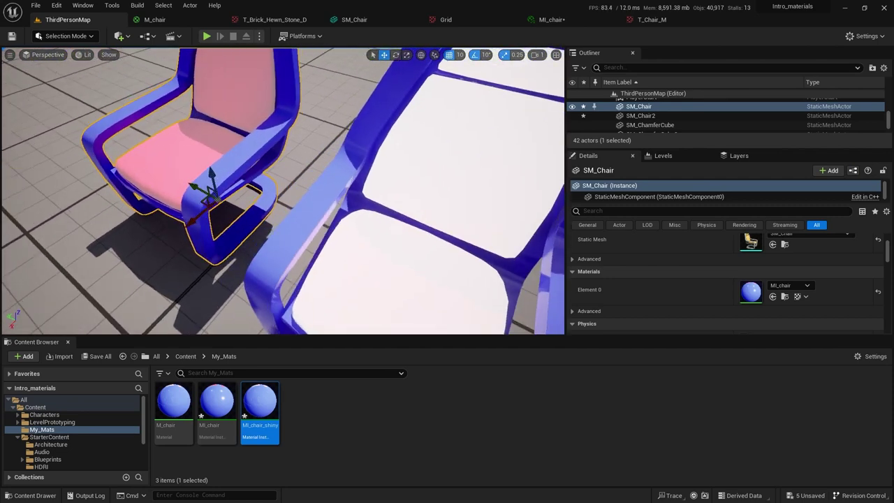
right_drag(413, 154, 413, 154)
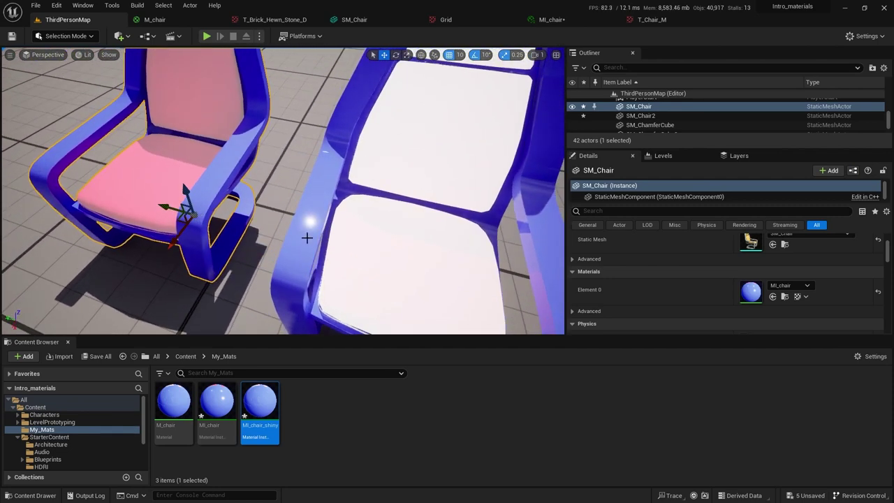
right_drag(307, 238, 307, 218)
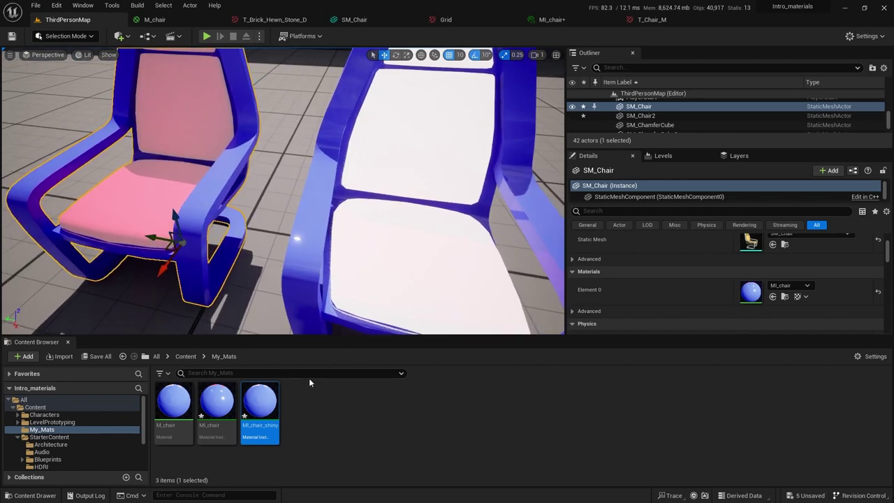
Open MI_chair_shiny for editing, then look at both chairs in the level.
double_click(259, 405)
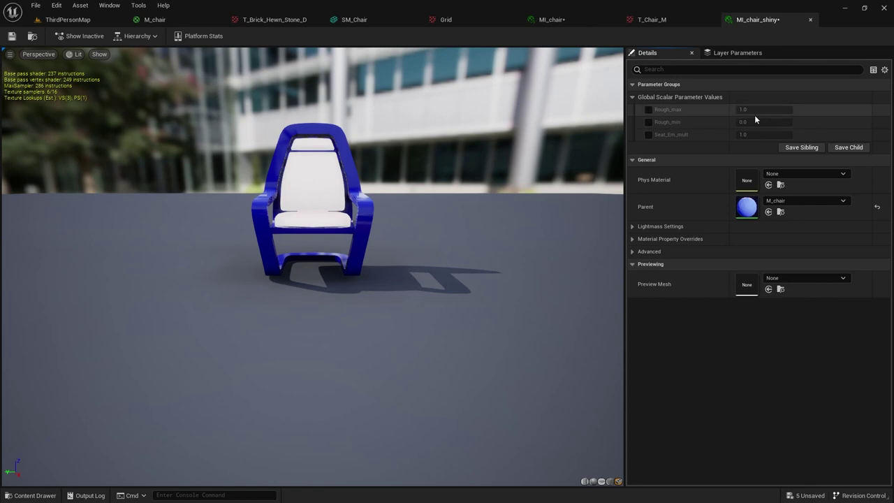
click(68, 20)
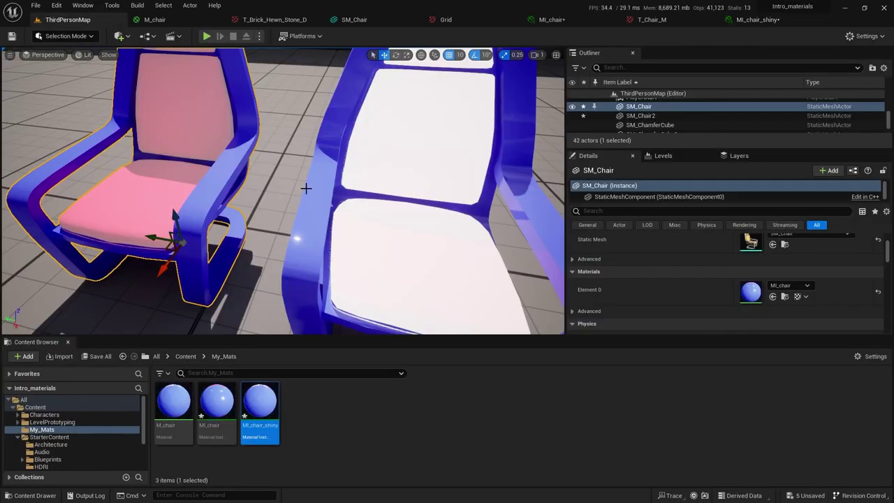
right_drag(306, 188, 255, 210)
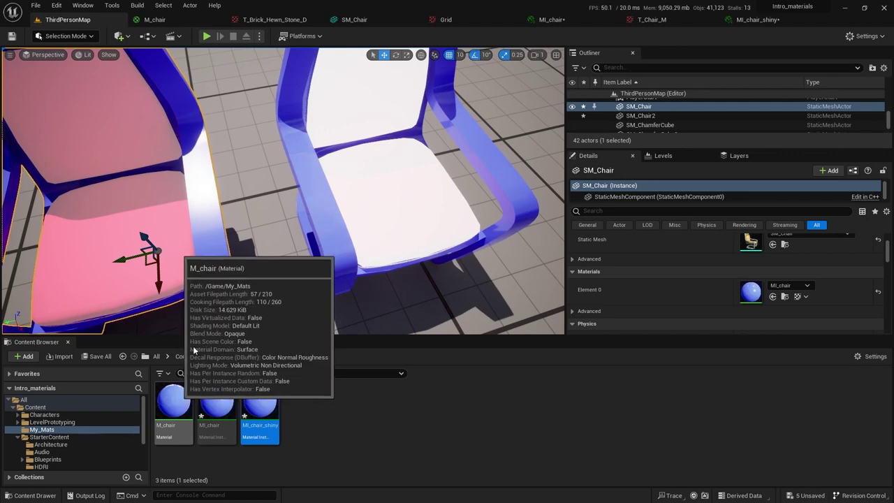
click(159, 19)
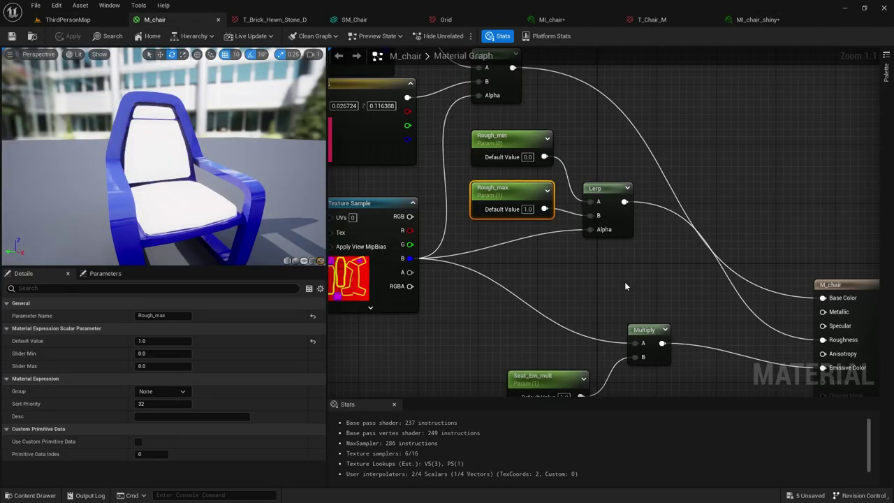
Change M_chair's blue colour constant to yellow, apply it, and view both yellow chairs.
right_drag(624, 286, 572, 262)
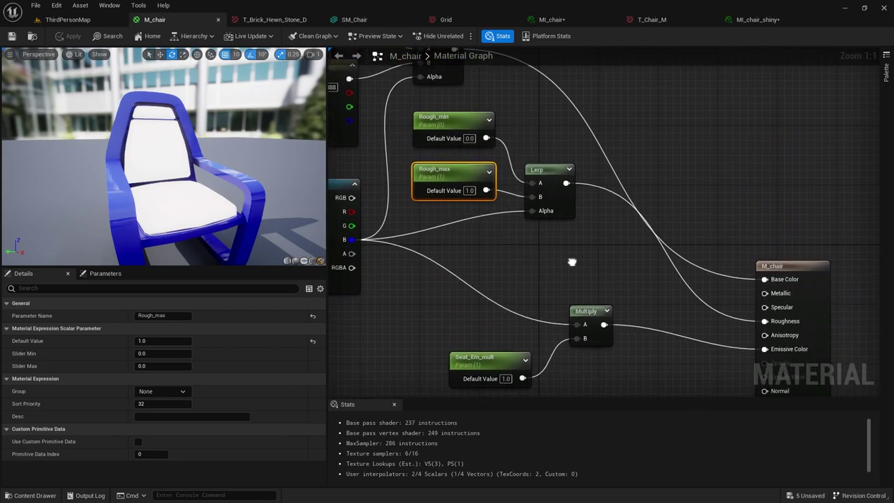
right_drag(534, 119, 703, 220)
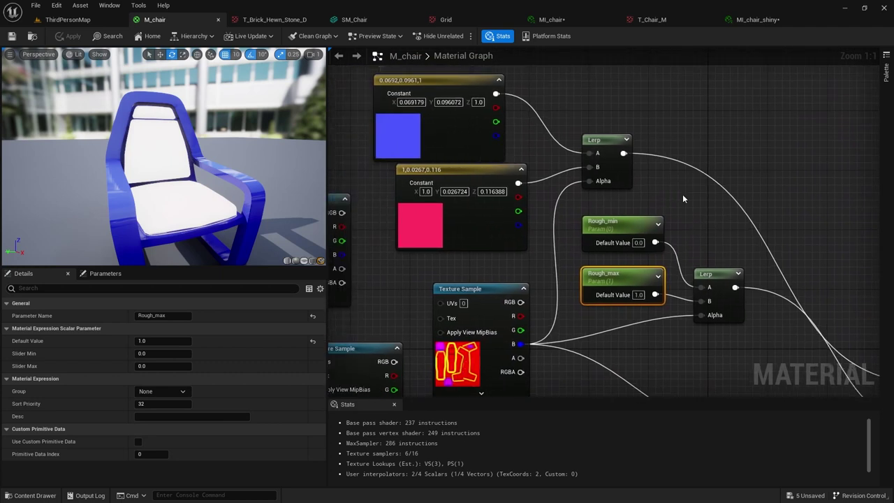
double_click(395, 138)
click(478, 250)
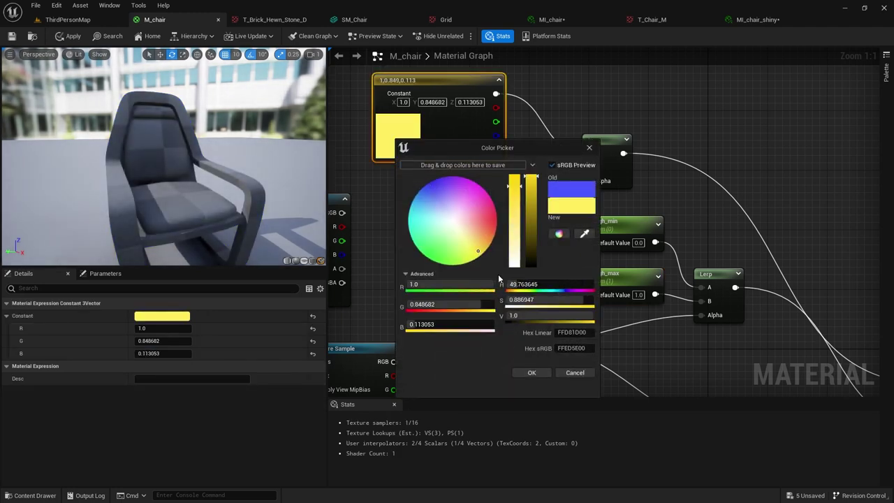
click(537, 372)
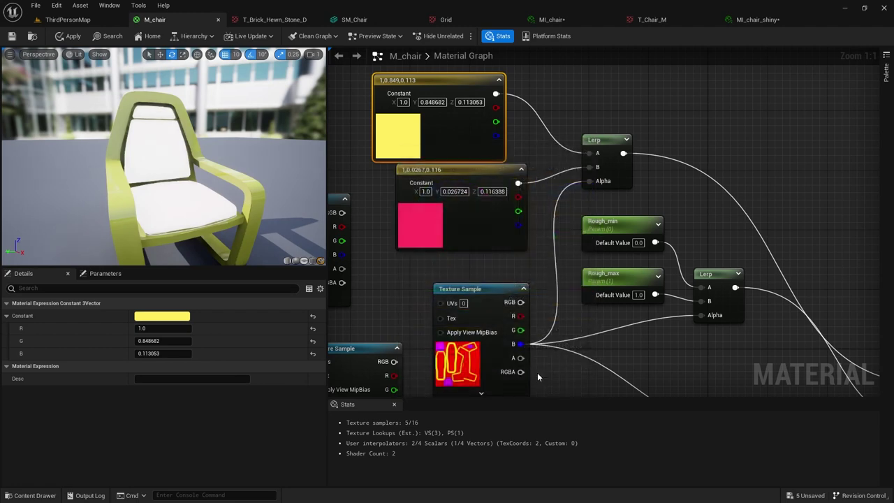
click(13, 37)
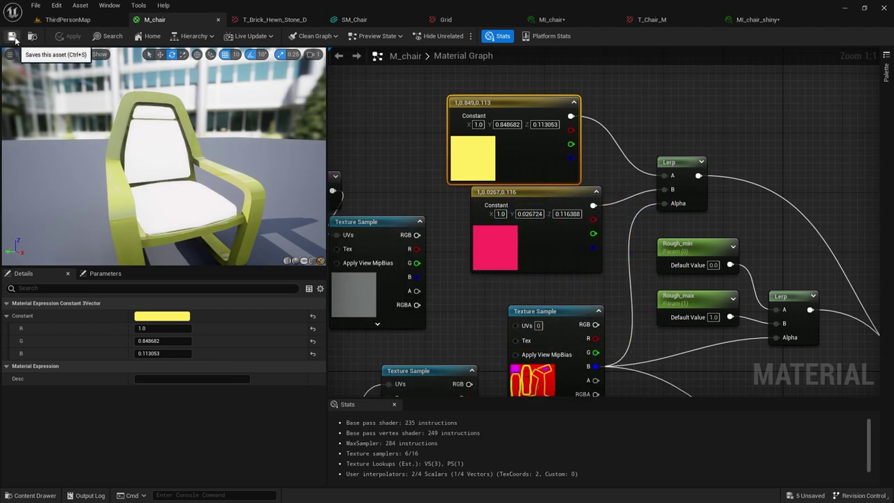
click(63, 20)
right_drag(265, 266, 262, 288)
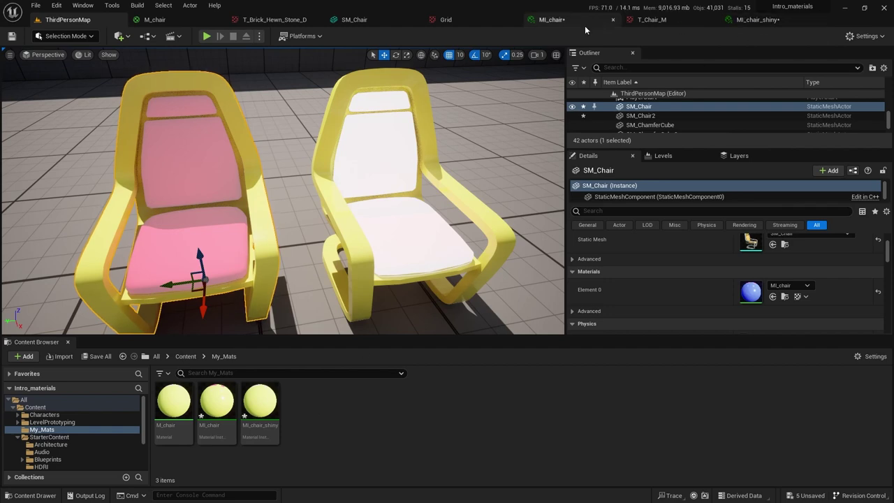
Glance at MI_chair, then inspect M_chair's Rough_min, roughness Lerp, Multiply and Grid Texture Sample nodes.
click(568, 21)
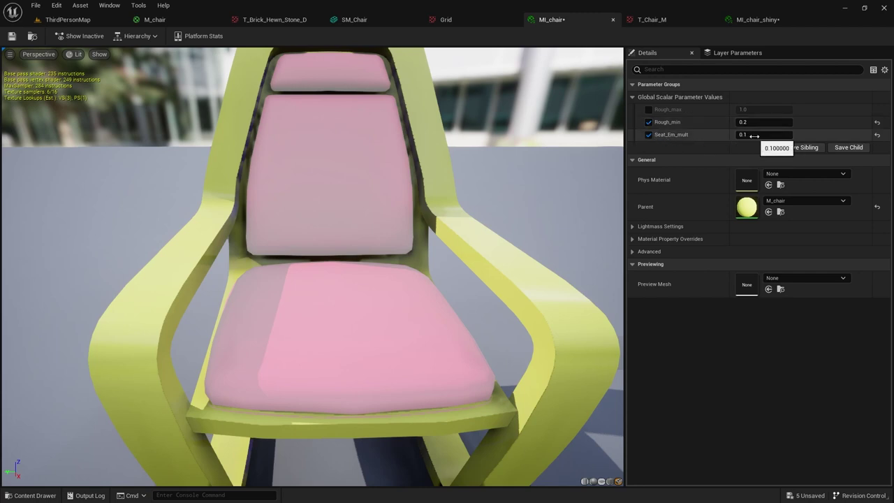
click(156, 21)
scroll(588, 266, down, 4)
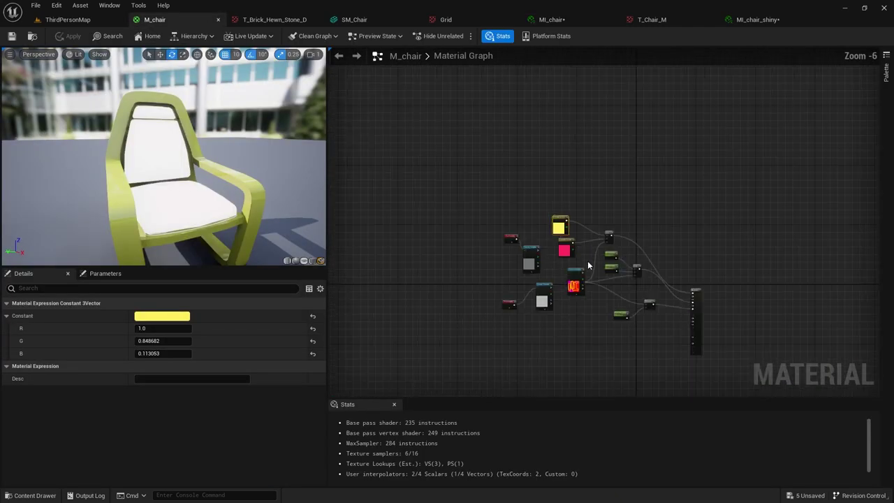
scroll(594, 271, up, 3)
right_drag(602, 277, 528, 187)
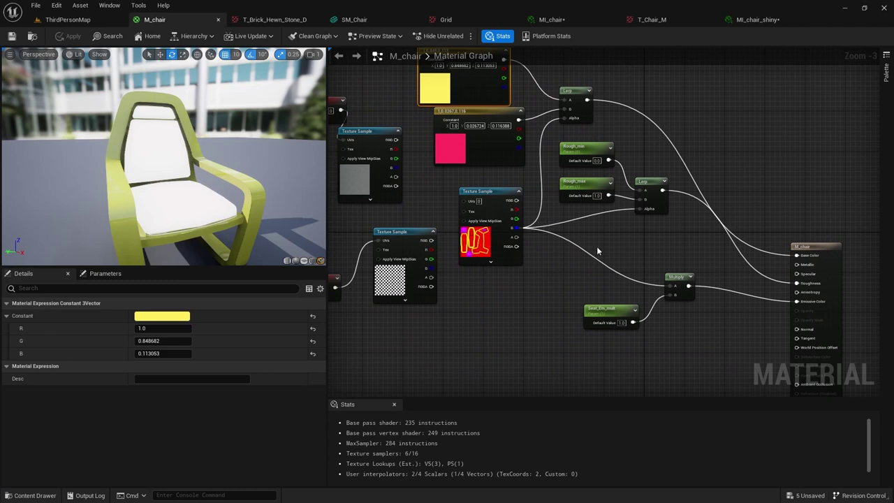
right_drag(597, 251, 611, 303)
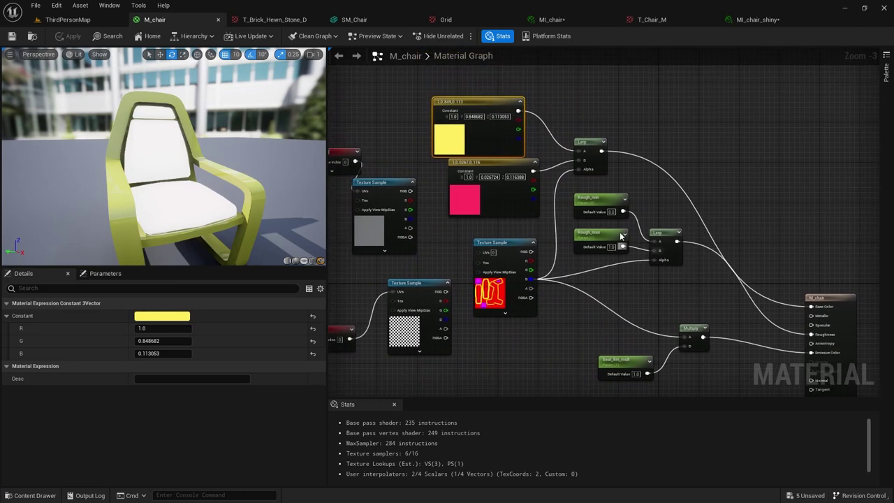
click(598, 197)
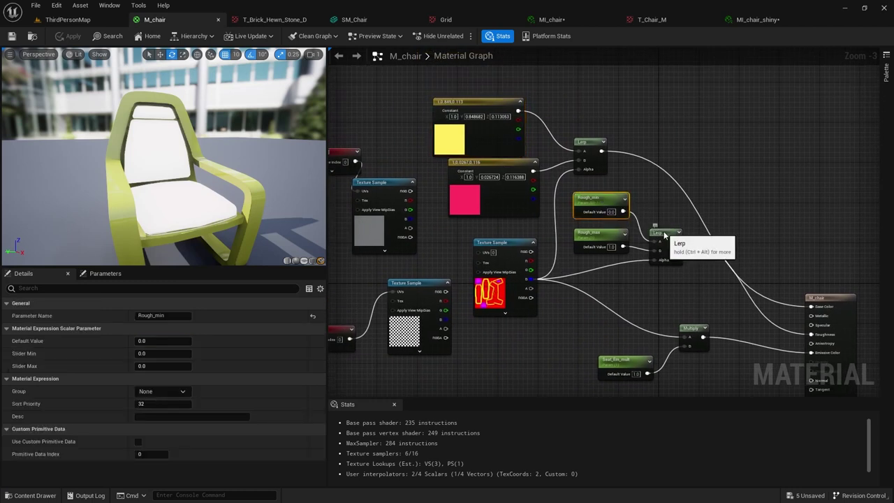
click(665, 235)
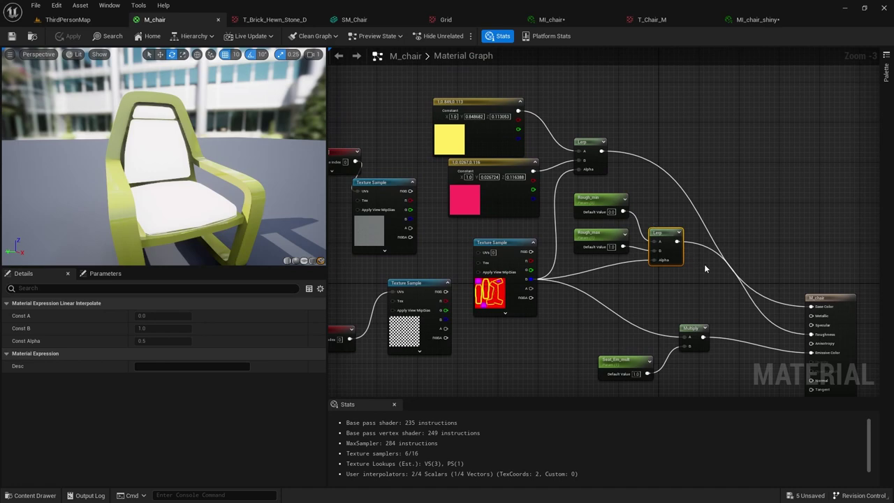
click(689, 326)
click(411, 282)
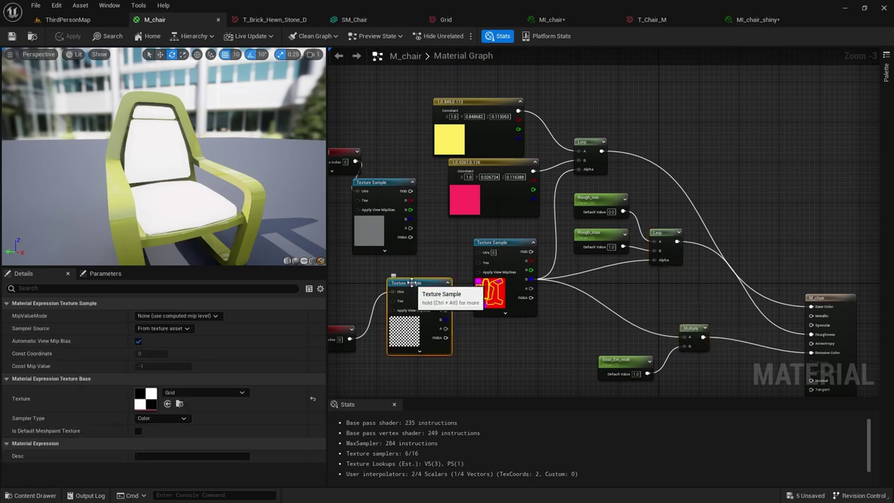
Inspect the TexCoord tiling, the T_Chair_M Texture Sample and Seat_Em_mult's settings, then return to ThirdPersonMap.
scroll(411, 282, up, 3)
right_drag(411, 283, 610, 175)
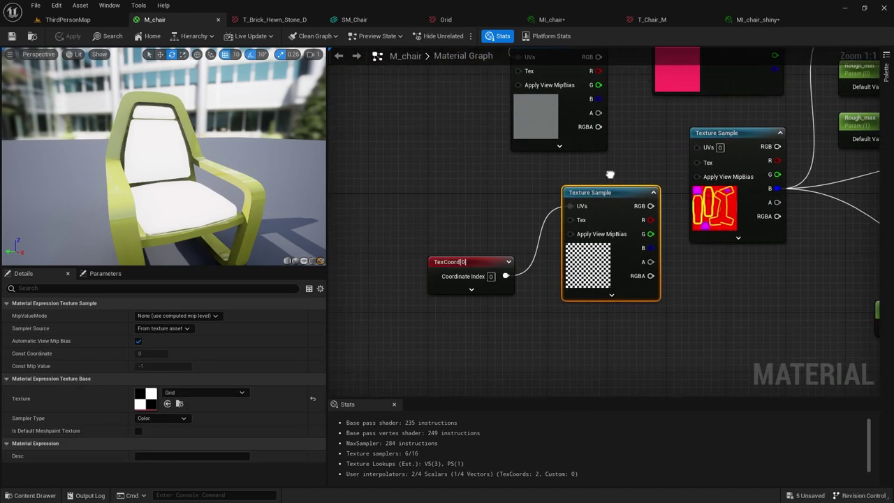
click(487, 261)
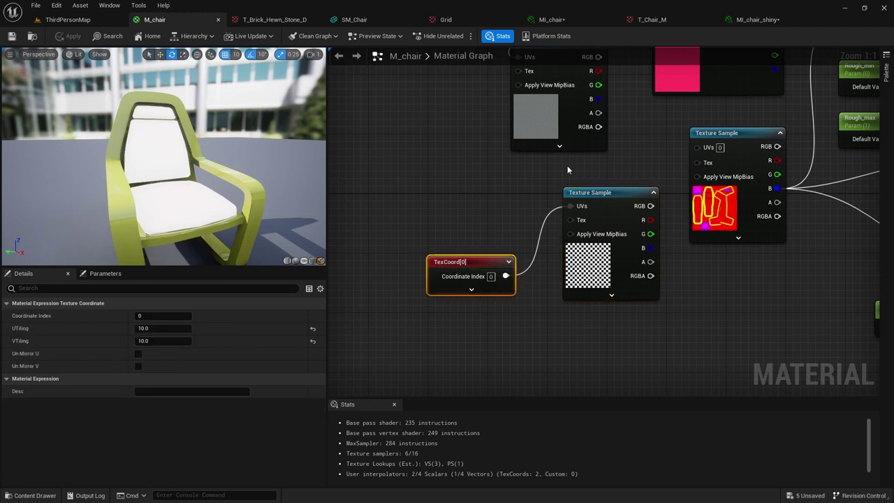
right_drag(567, 166, 507, 288)
click(565, 255)
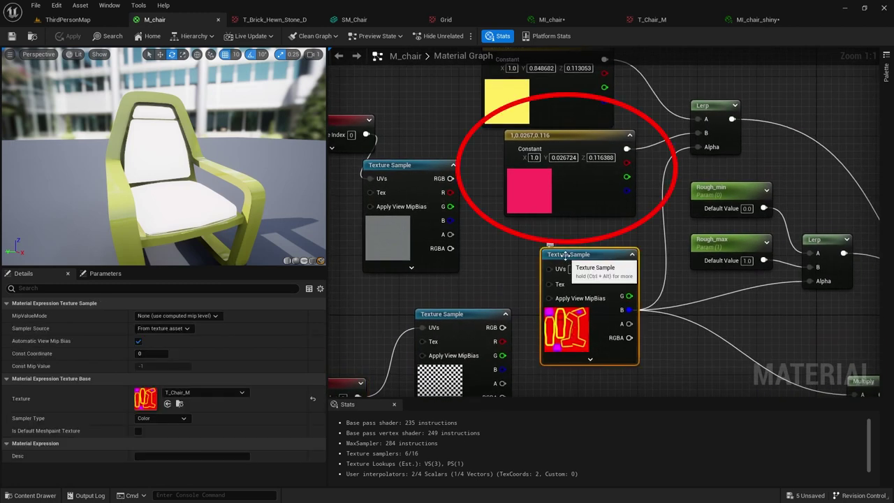
right_drag(565, 256, 405, 155)
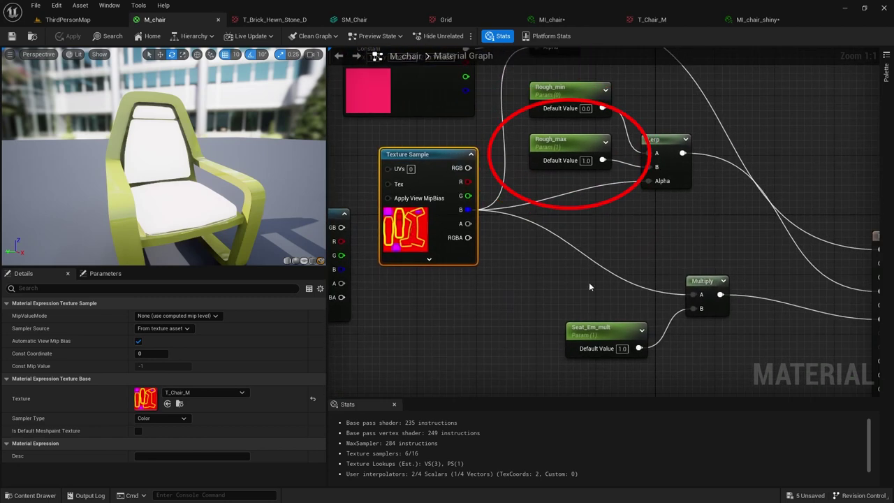
click(602, 329)
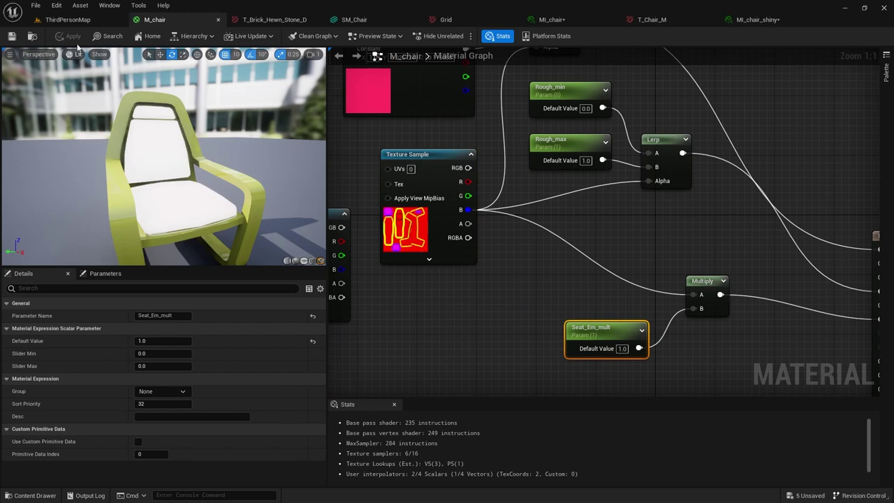
click(63, 20)
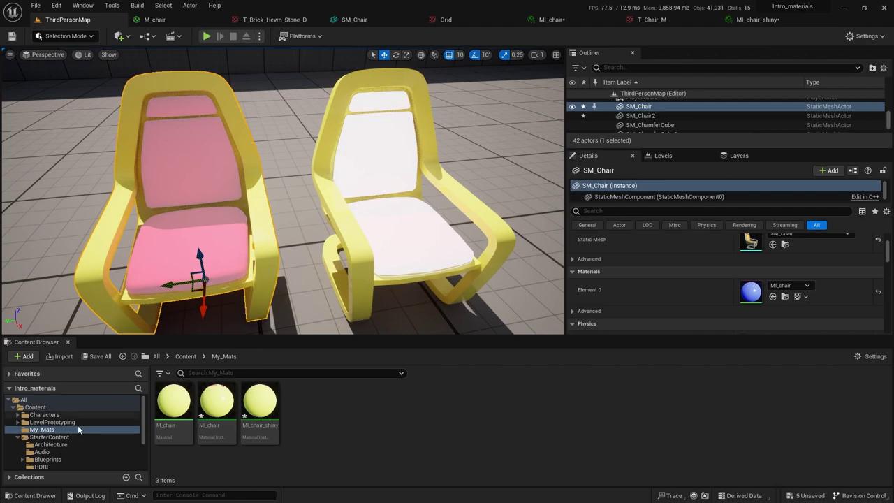
Open SM_Chair from StarterContent Props in the mesh editor with the UV overlay hidden.
scroll(62, 441, down, 3)
scroll(62, 441, down, 1)
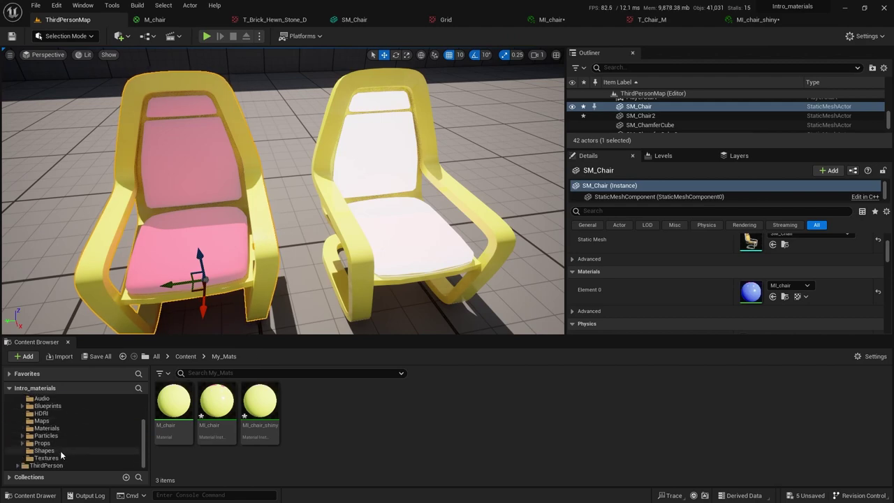
click(57, 443)
click(311, 409)
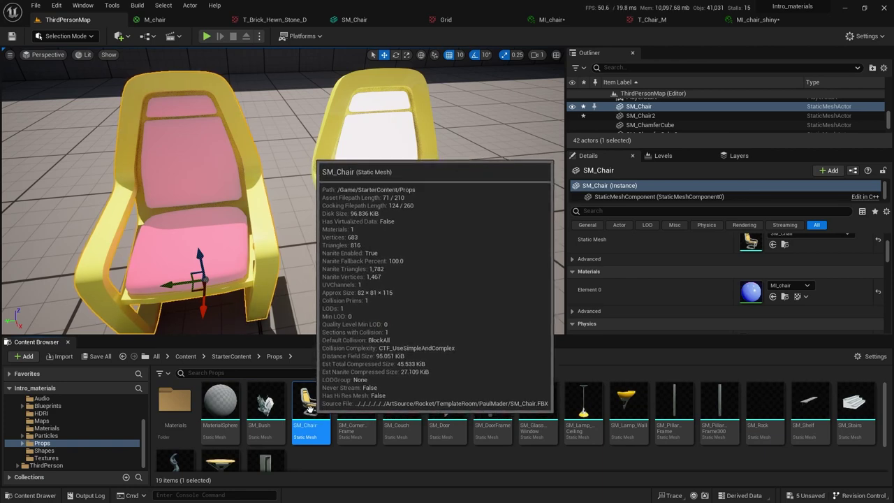
double_click(310, 408)
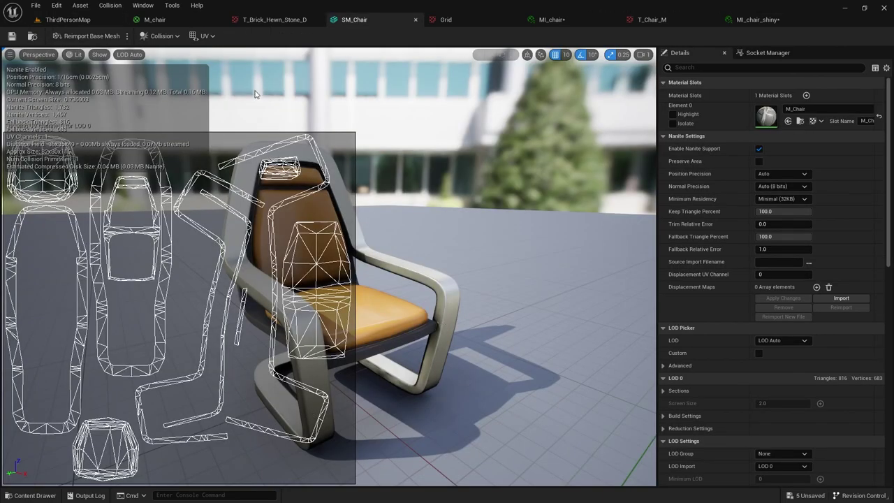
click(204, 36)
click(224, 65)
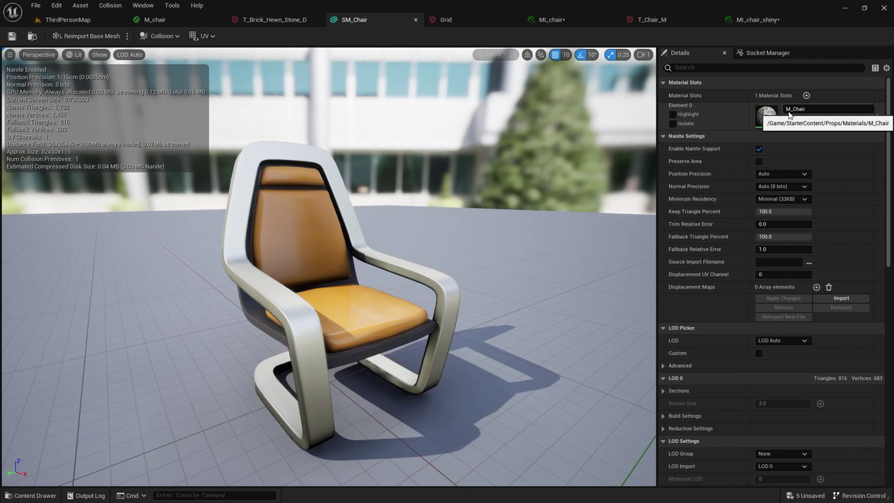
click(67, 20)
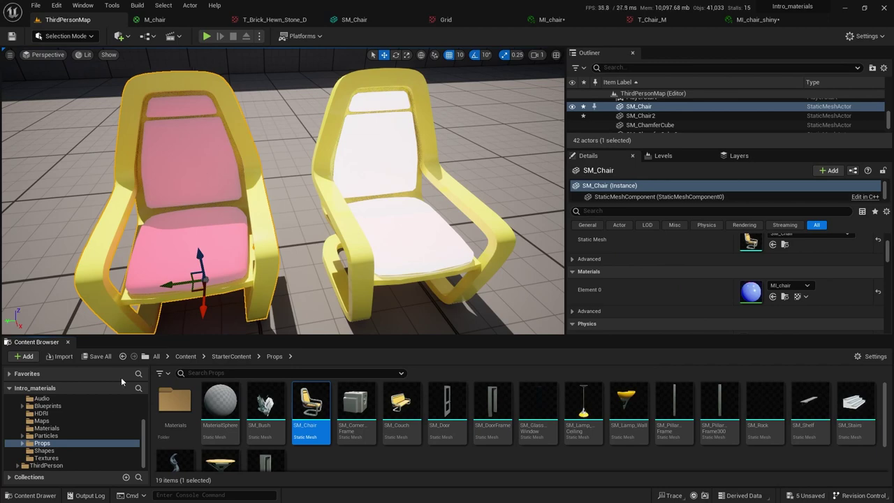
Browse to StarterContent Props > Materials and open M_Chair in the Material Editor.
click(47, 427)
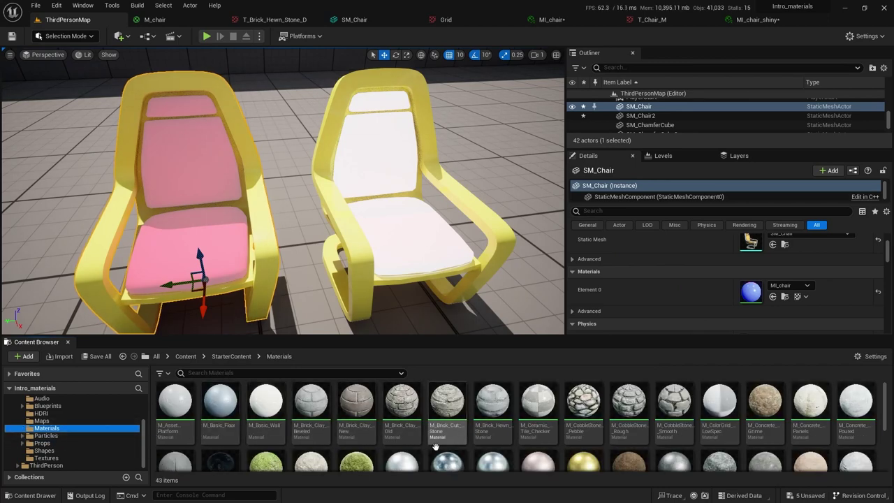
scroll(435, 446, down, 5)
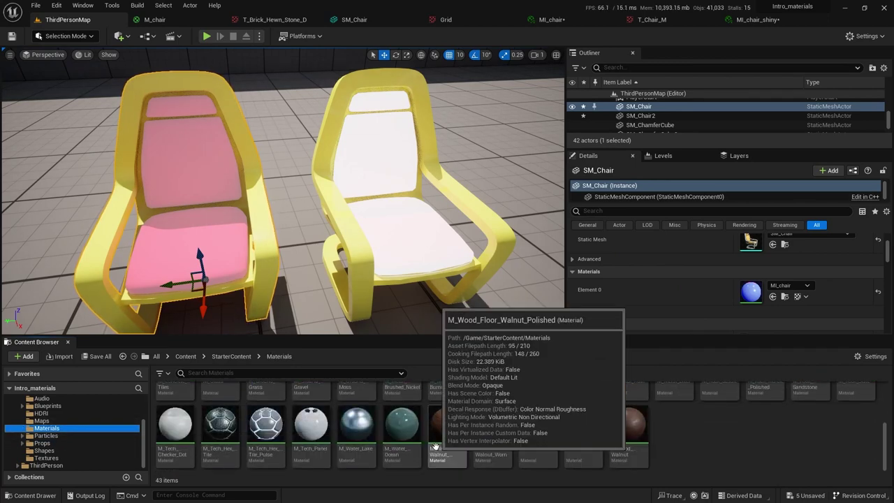
scroll(435, 445, up, 5)
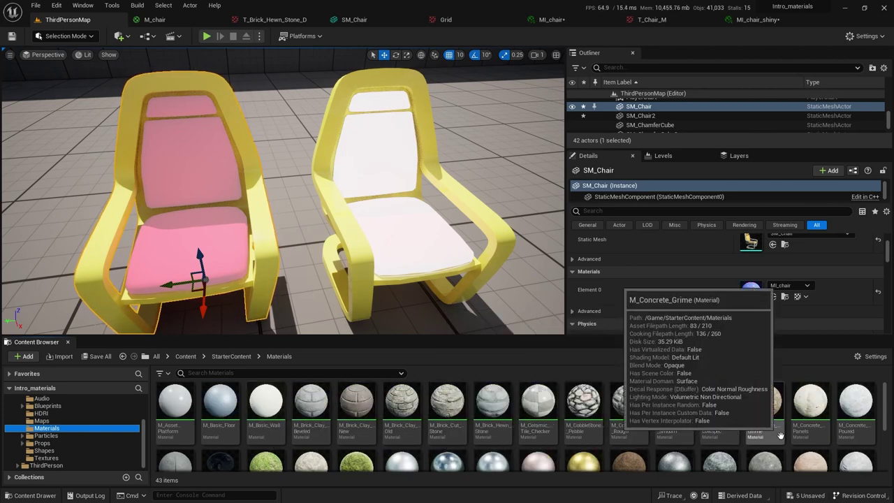
click(40, 443)
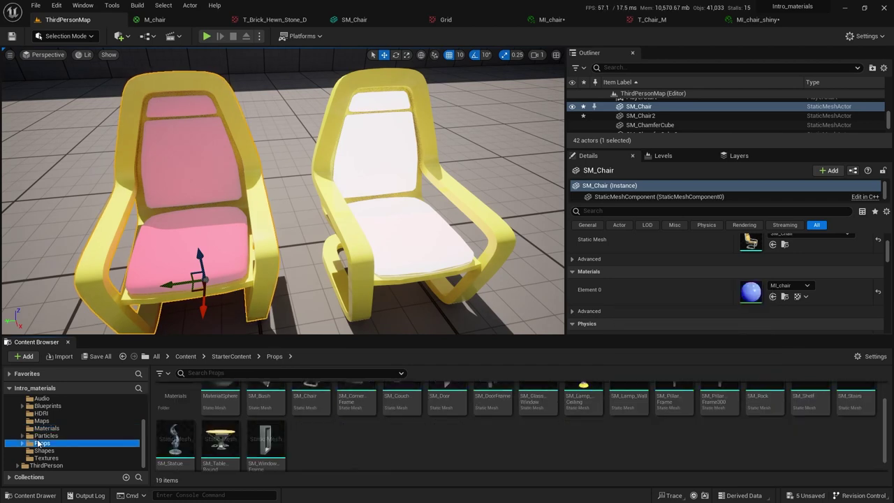
click(174, 403)
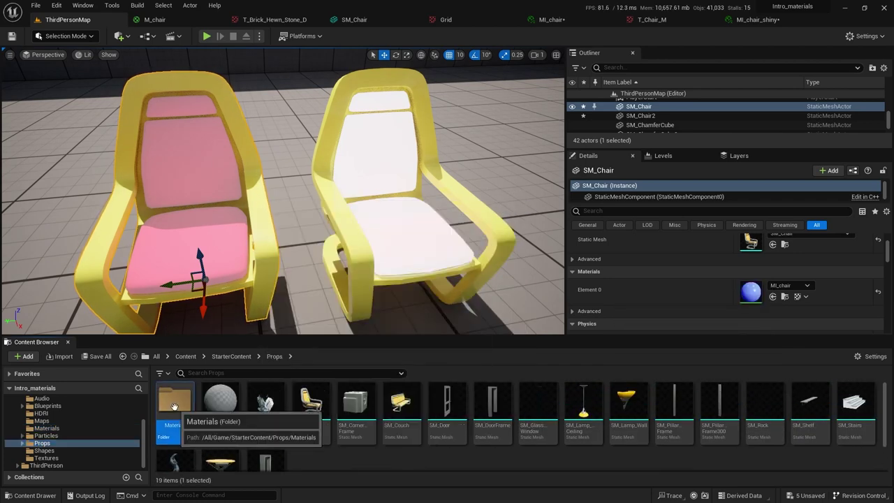
double_click(174, 404)
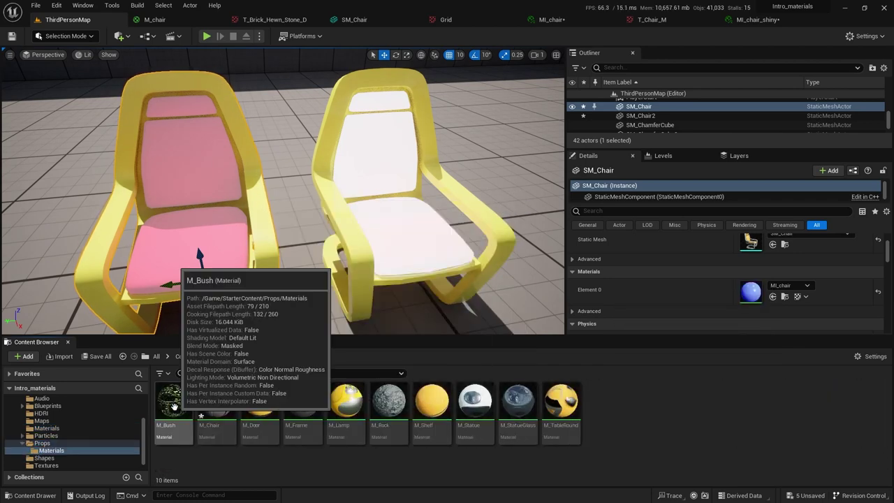
double_click(218, 406)
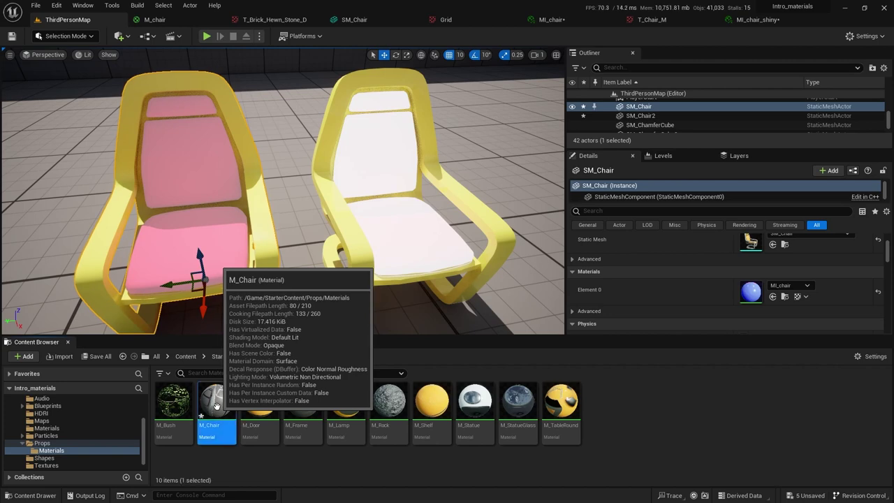
Inspect the ColorBase, ColorSeats, colour Lerp, ColorMetal and RoughnessBase nodes, then view the T_Chair_M texture.
scroll(472, 249, down, 6)
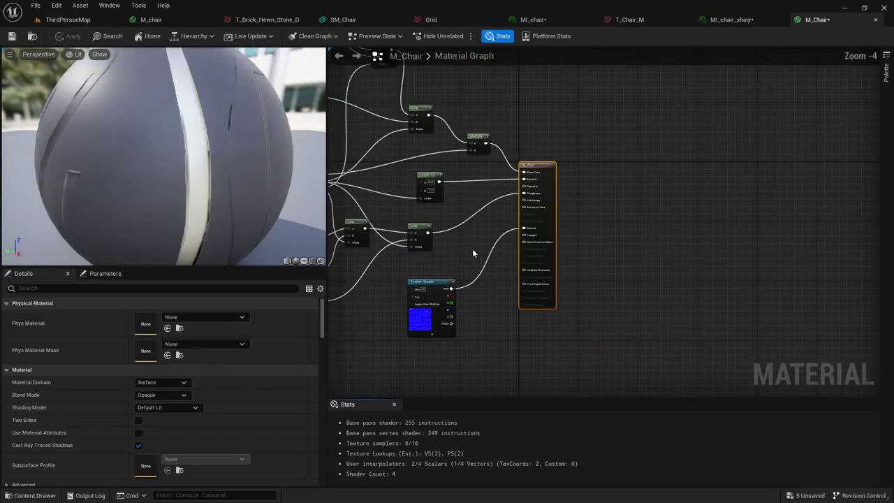
right_drag(488, 249, 550, 304)
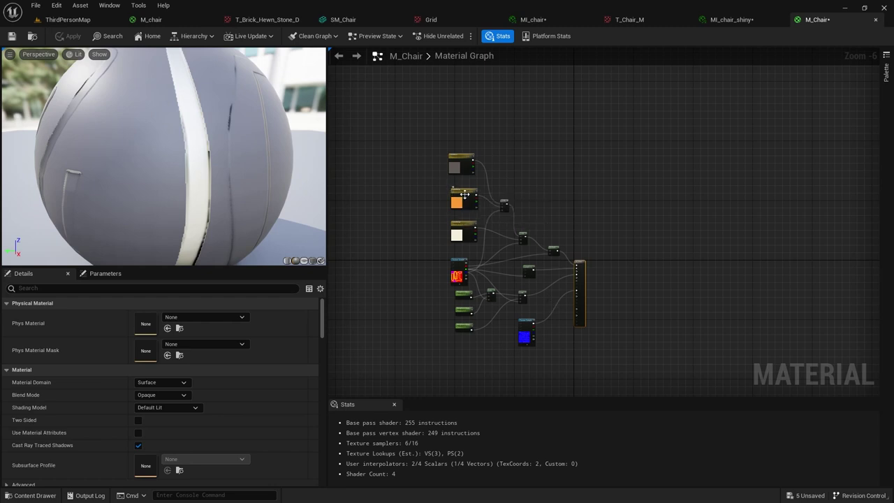
scroll(464, 194, up, 1)
scroll(465, 194, up, 3)
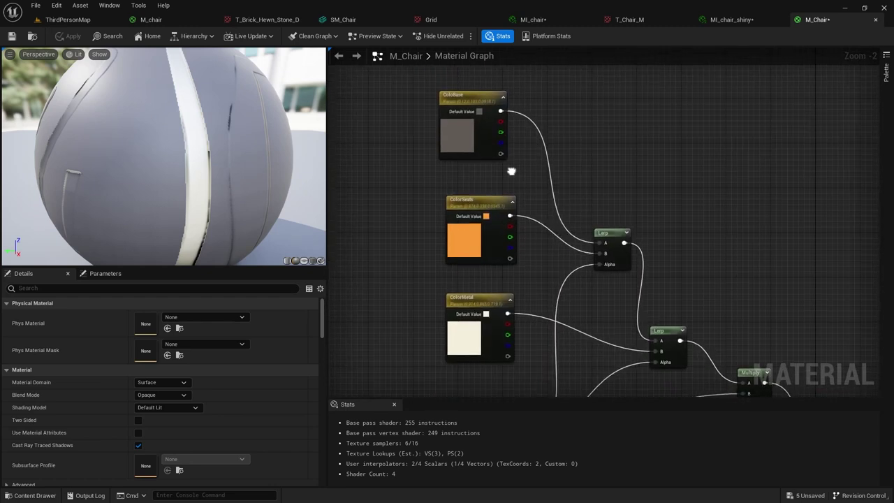
right_drag(524, 194, 539, 241)
scroll(539, 242, up, 2)
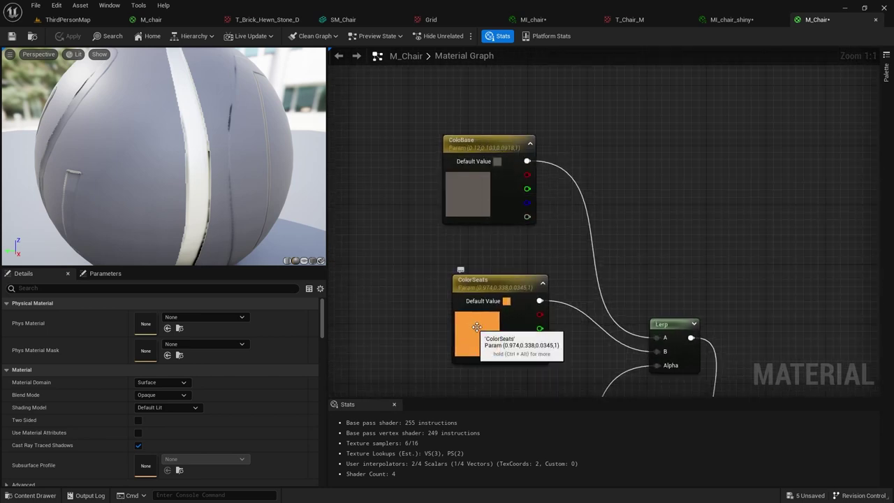
click(665, 327)
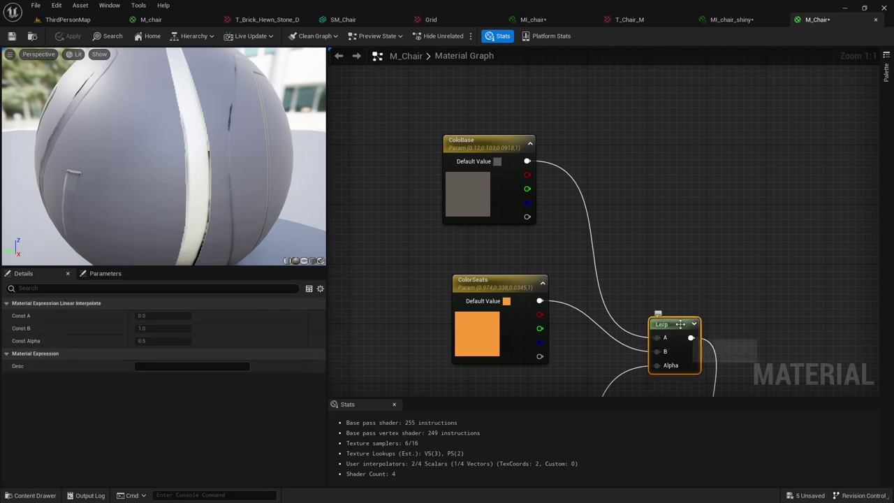
right_drag(727, 309, 701, 271)
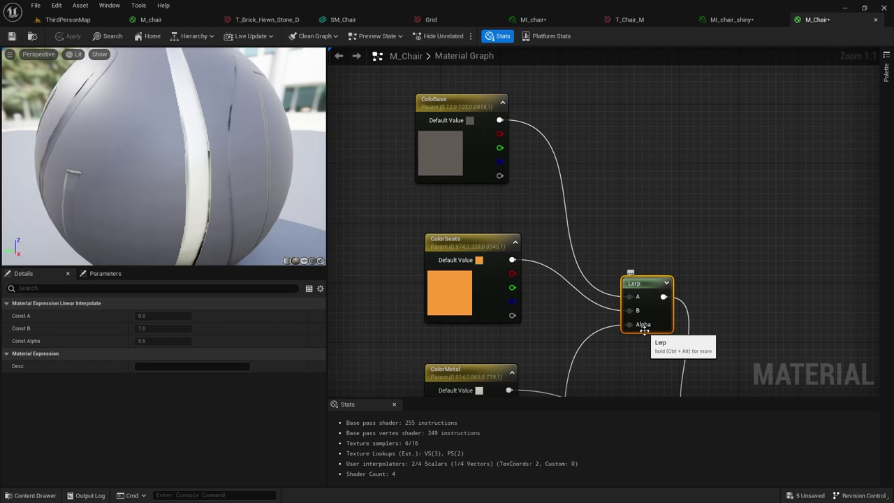
right_drag(632, 360, 629, 320)
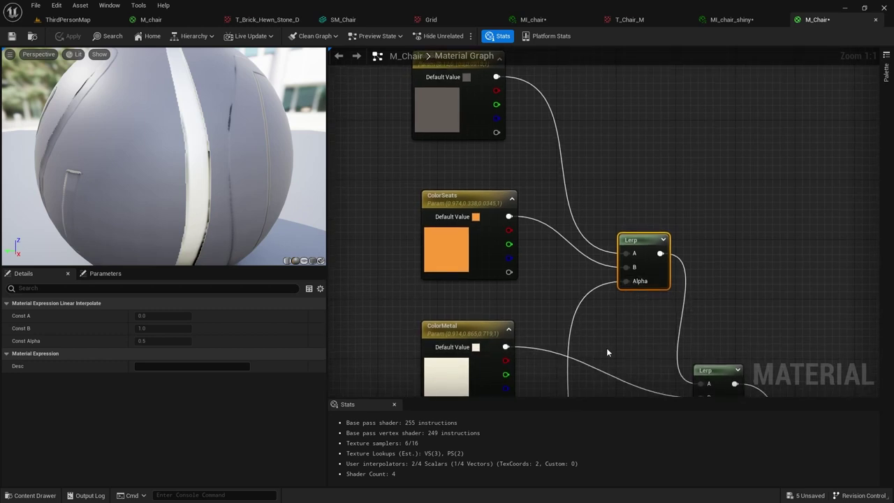
right_drag(606, 348, 588, 141)
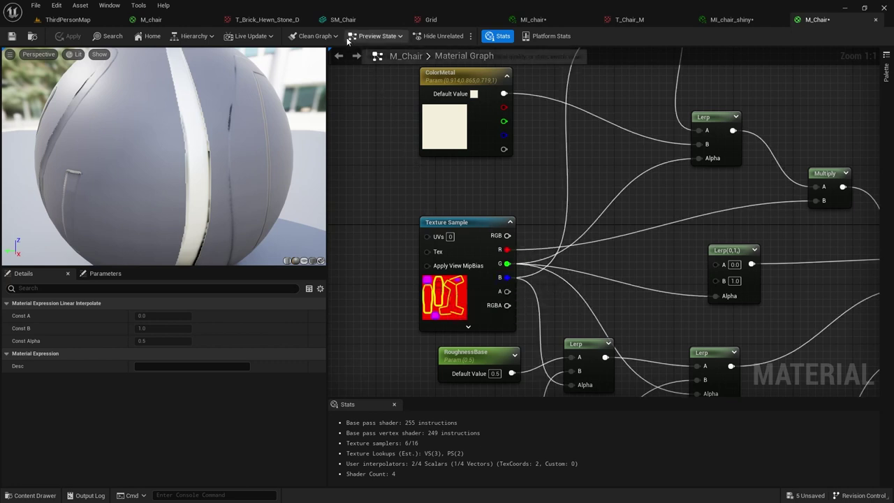
click(629, 20)
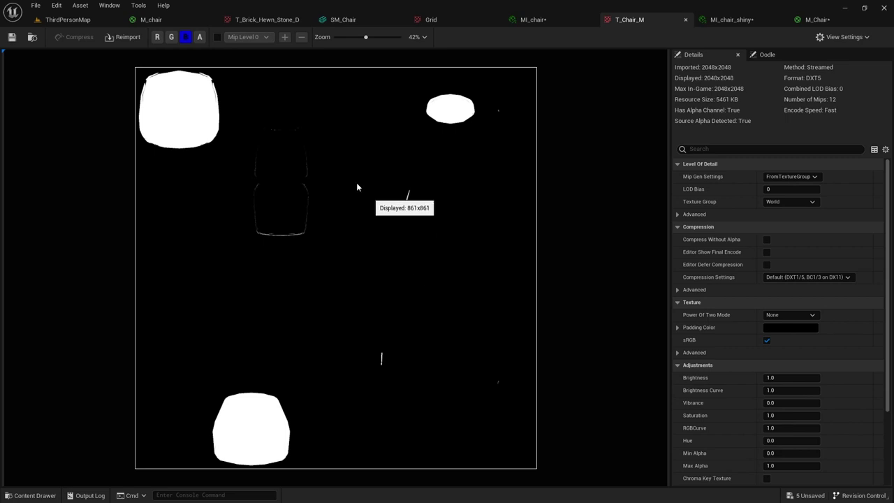
click(155, 20)
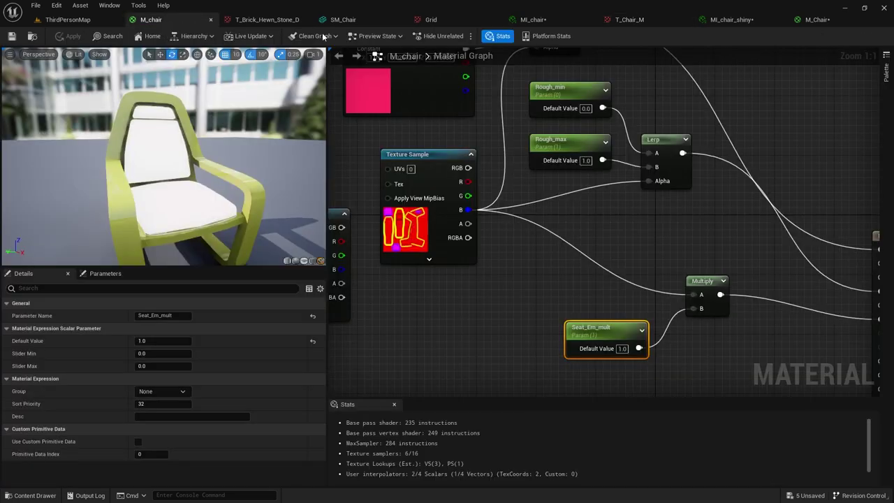
click(797, 25)
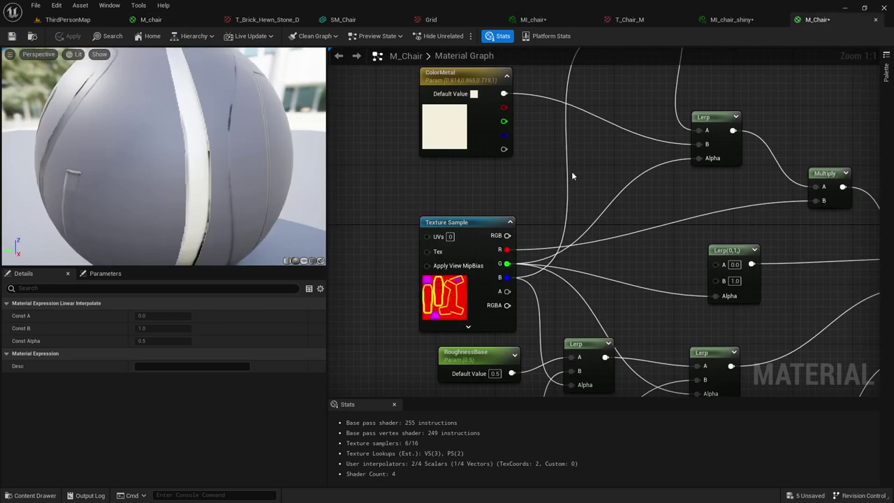
right_drag(572, 176, 547, 169)
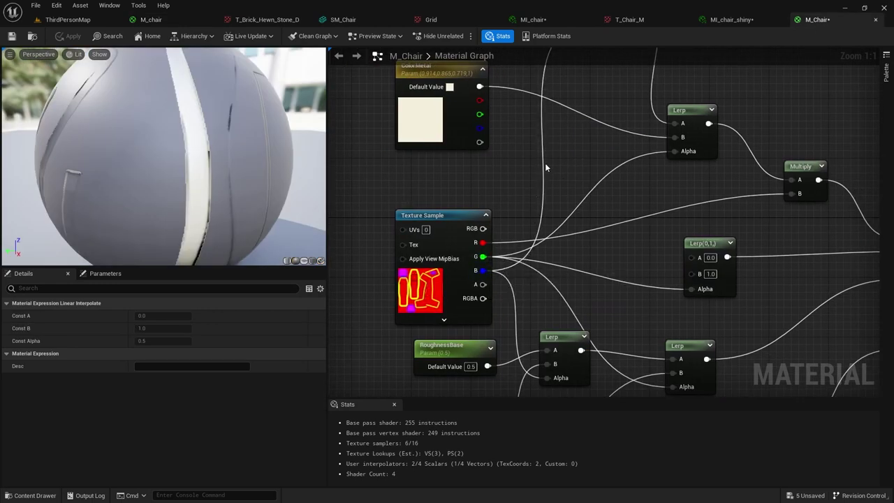
right_drag(545, 162, 503, 338)
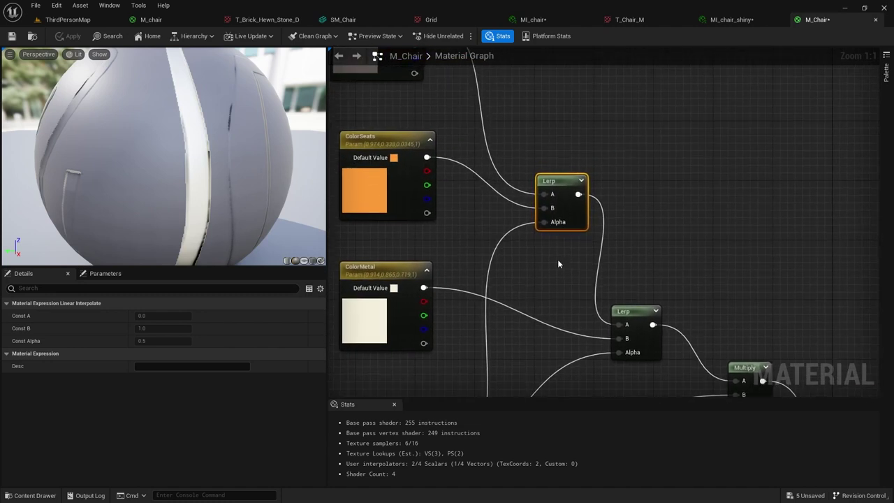
right_drag(558, 263, 524, 259)
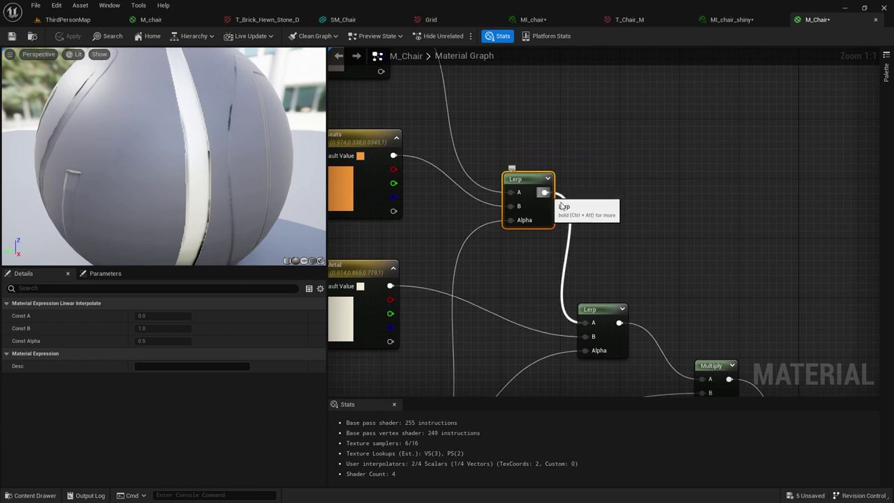
right_drag(544, 196, 435, 105)
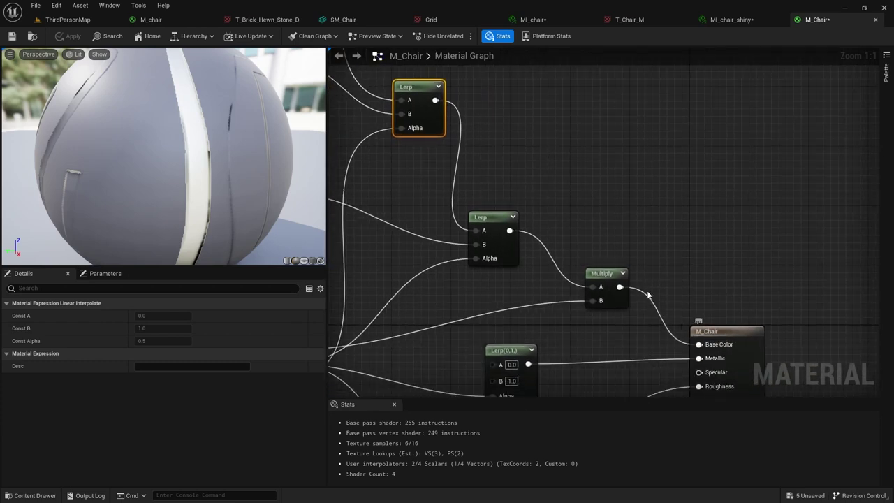
right_drag(572, 193, 694, 262)
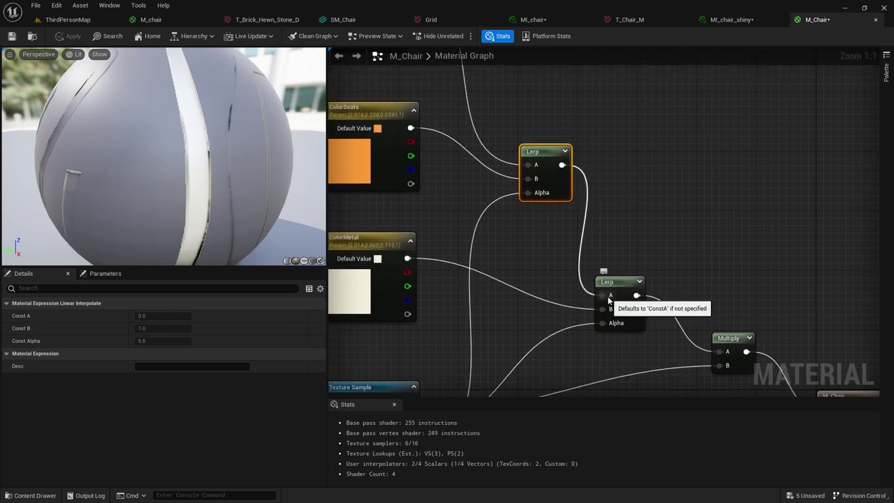
right_drag(447, 298, 470, 261)
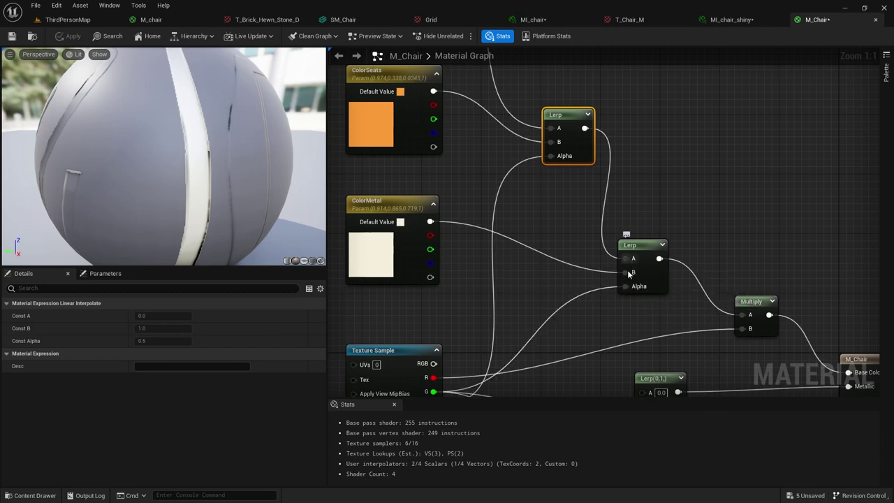
right_drag(574, 282, 579, 237)
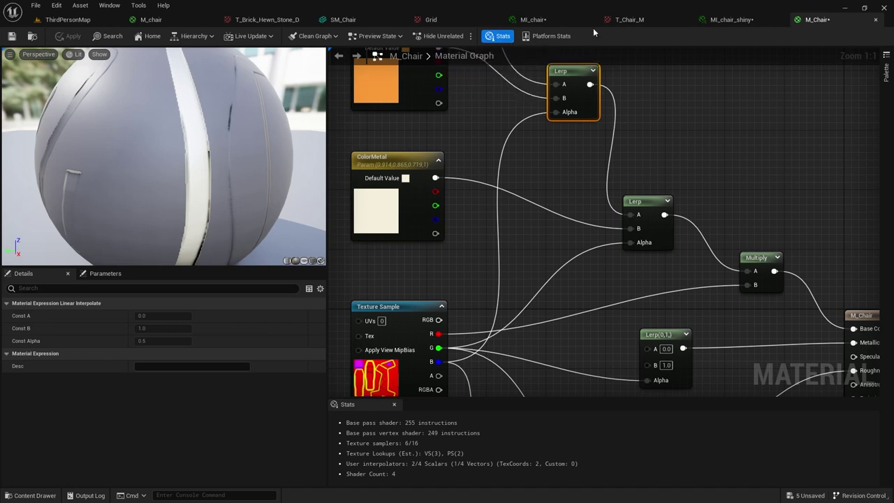
View T_Chair_M's green channel alone, then select ColorMetal in M_Chair to check its settings.
click(633, 23)
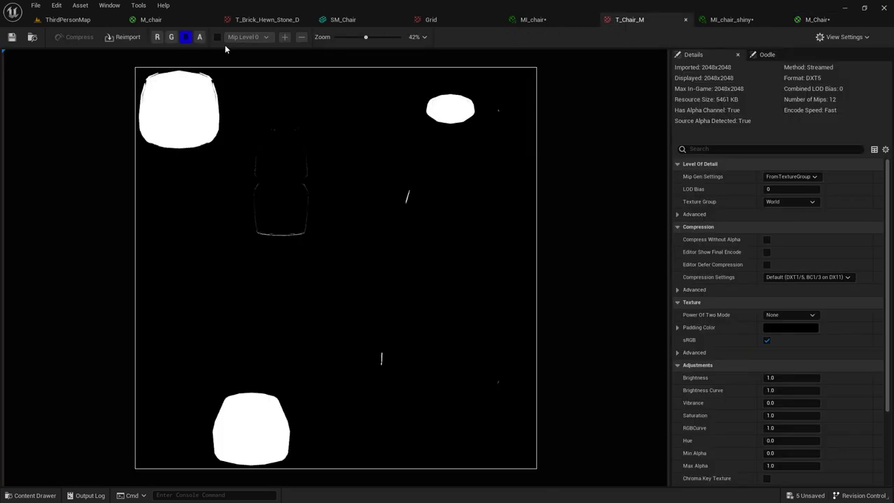
click(171, 37)
click(186, 38)
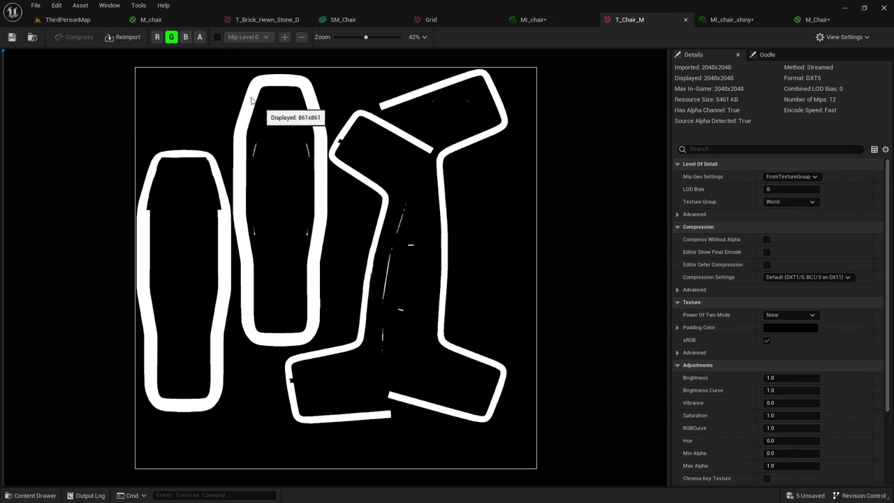
click(816, 20)
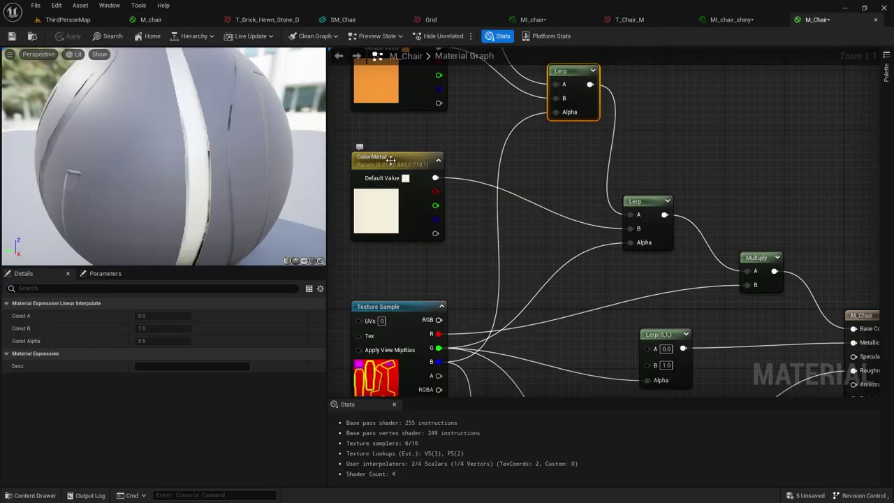
drag(389, 161, 392, 154)
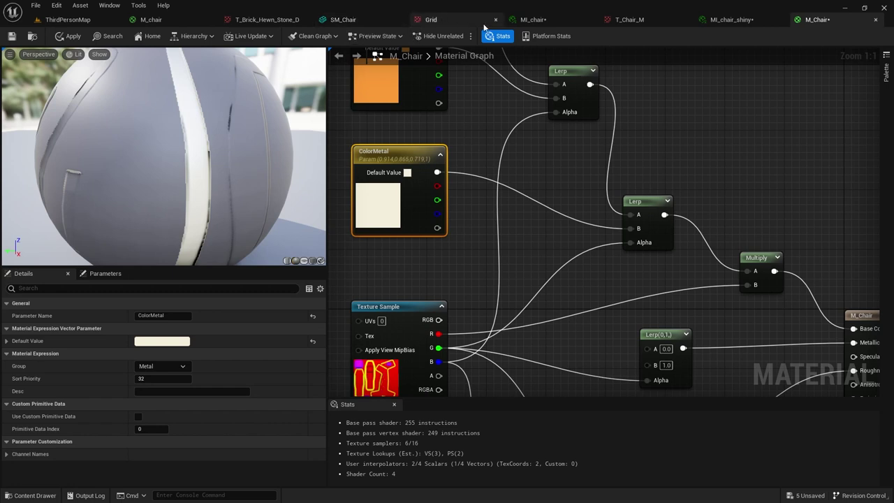
Compare T_Chair_M with red and blue channels added, then return to green only.
click(542, 21)
click(637, 21)
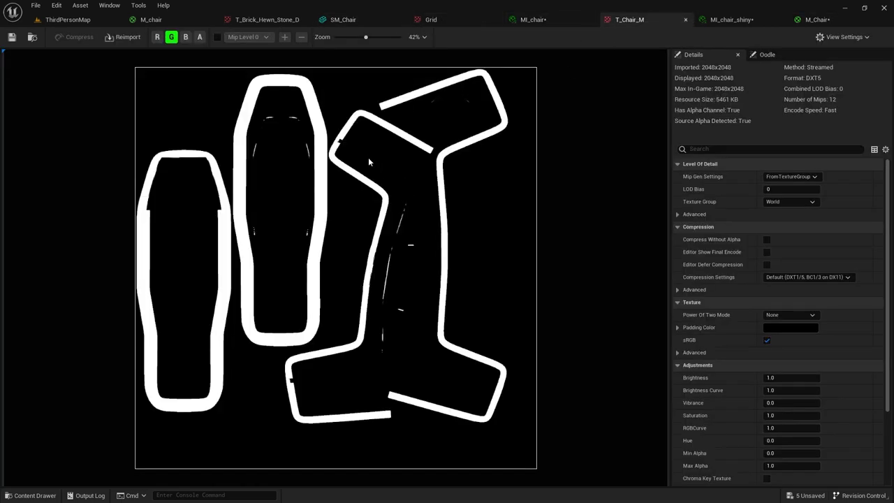
click(158, 37)
click(185, 37)
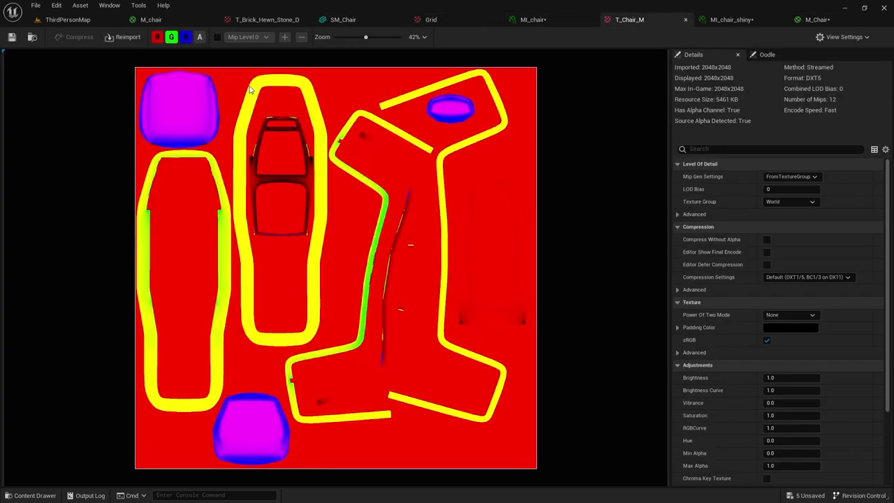
click(157, 37)
click(185, 37)
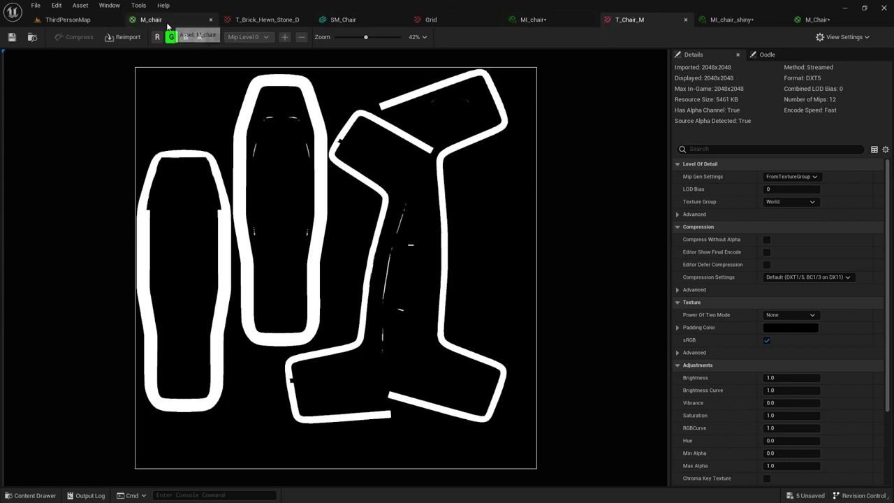
click(816, 20)
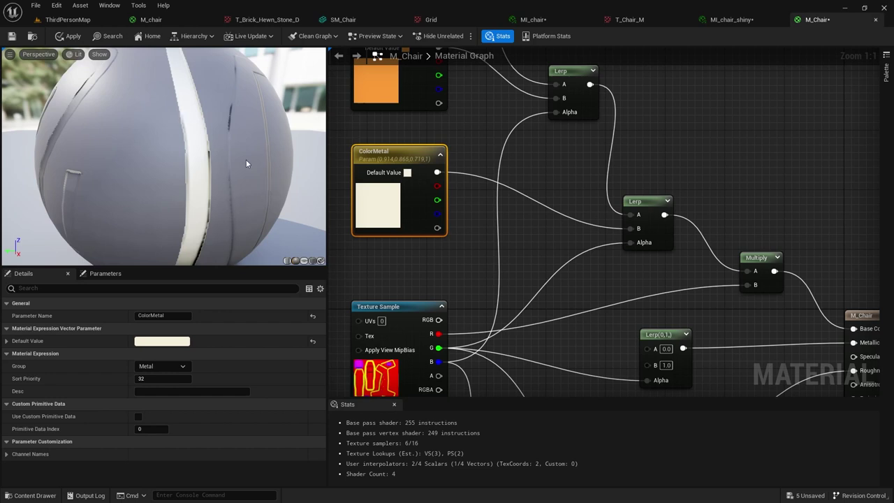
Select the SM_Chair mesh in the level's StarterContent Props folder and return to M_Chair.
click(69, 20)
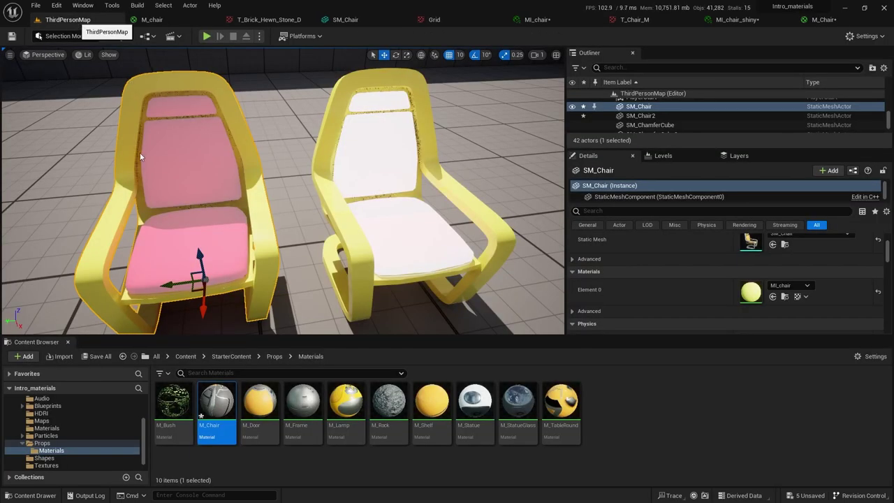
click(58, 445)
click(311, 404)
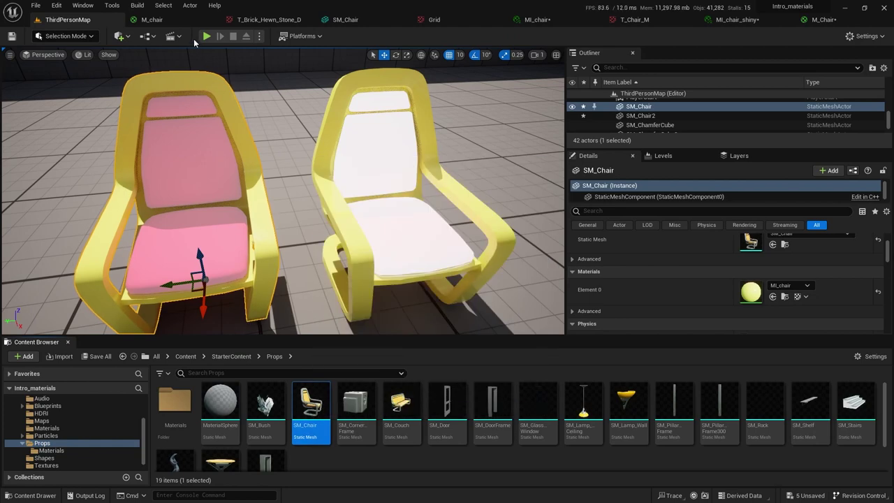
click(821, 20)
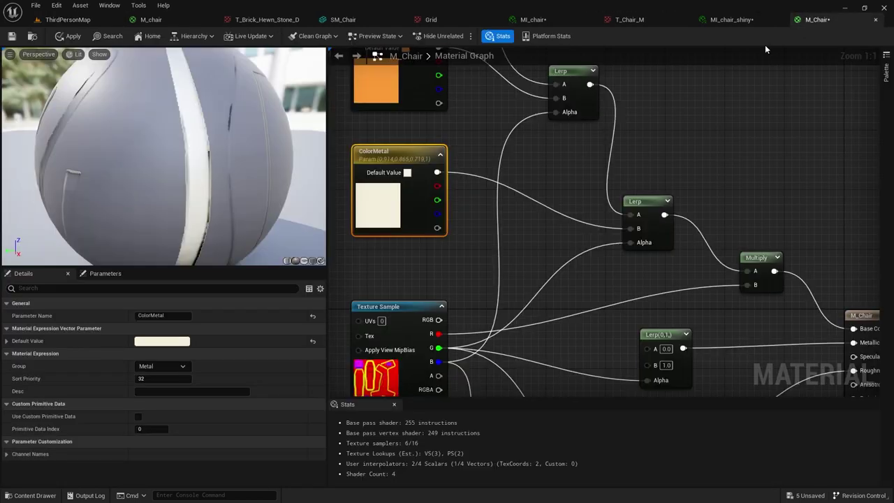
Switch the material preview from the sphere to the SM_Chair mesh and zoom onto the seat.
click(321, 260)
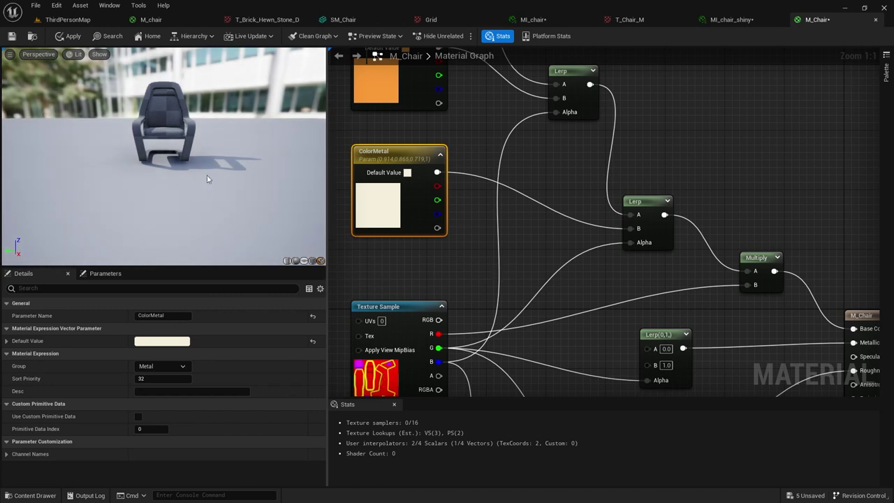
scroll(163, 154, up, 5)
drag(164, 154, 129, 150)
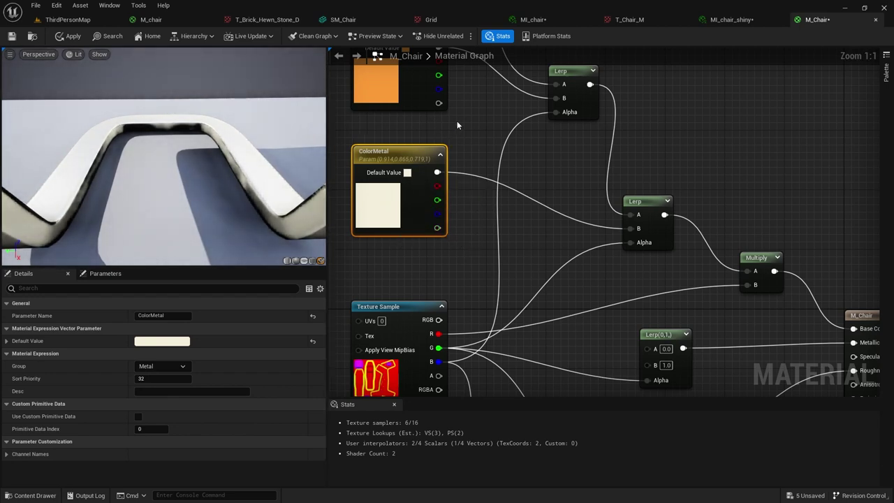
right_drag(459, 125, 465, 268)
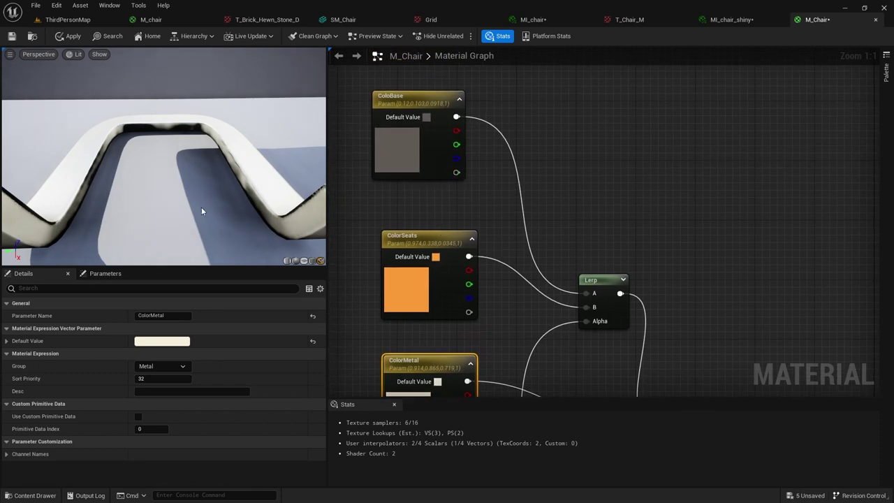
scroll(201, 207, down, 10)
scroll(188, 201, up, 3)
Orbit the preview around the chair, then centre ColorMetal in the graph.
drag(182, 202, 131, 177)
right_drag(131, 177, 130, 154)
mouse_move(129, 179)
mouse_down()
mouse_move(102, 162)
mouse_move(129, 179)
mouse_up()
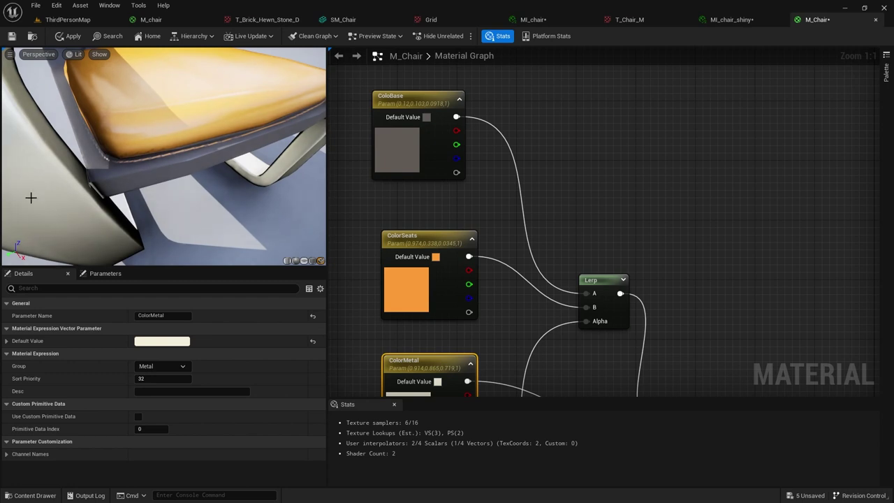
scroll(235, 221, down, 5)
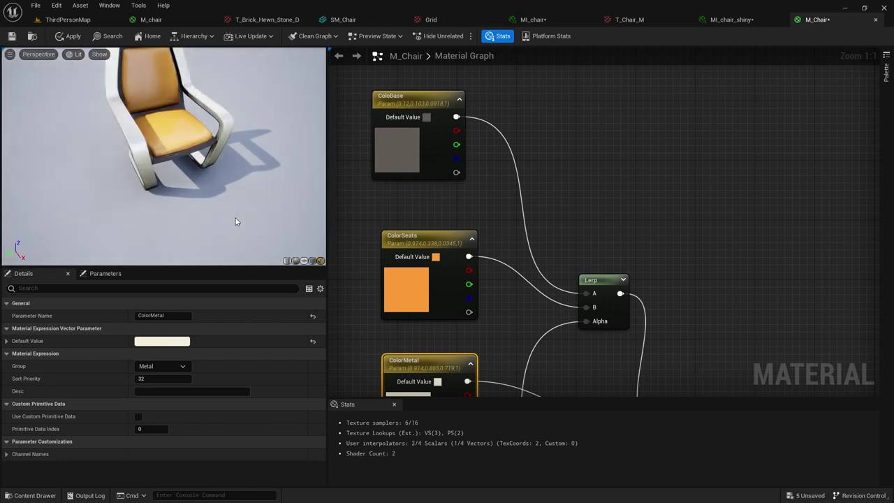
scroll(225, 212, up, 4)
drag(225, 214, 230, 223)
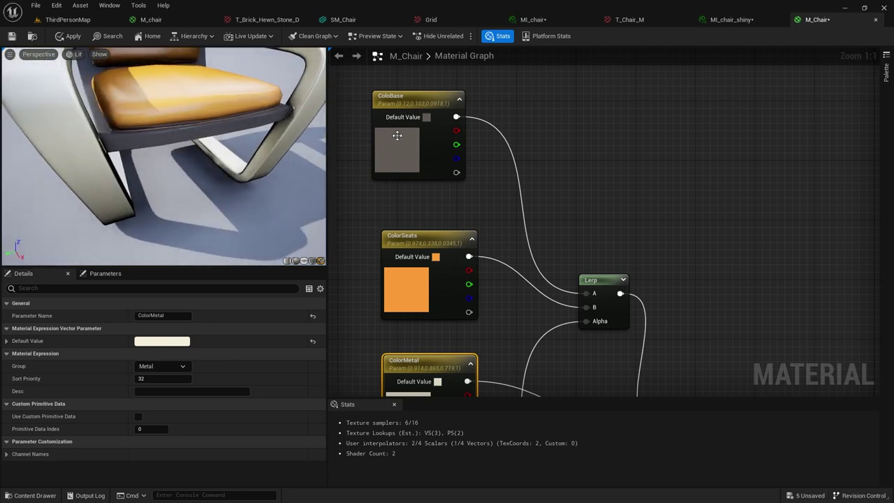
right_drag(575, 225, 575, 141)
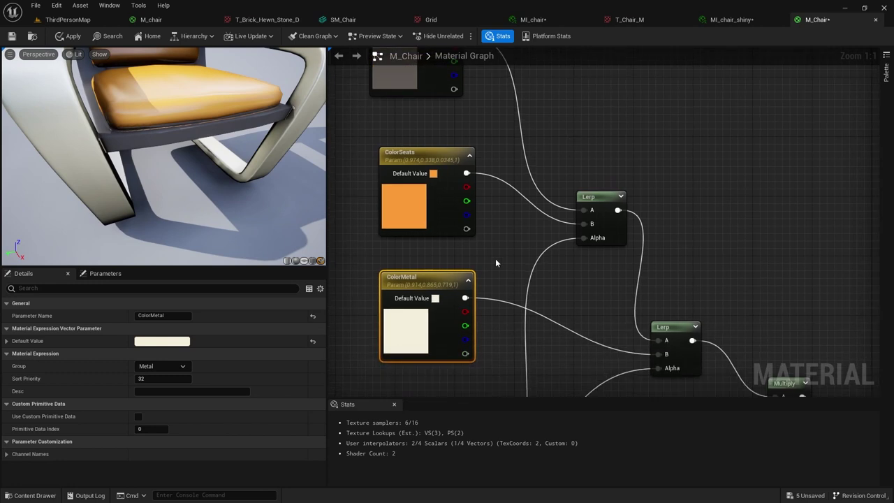
double_click(411, 334)
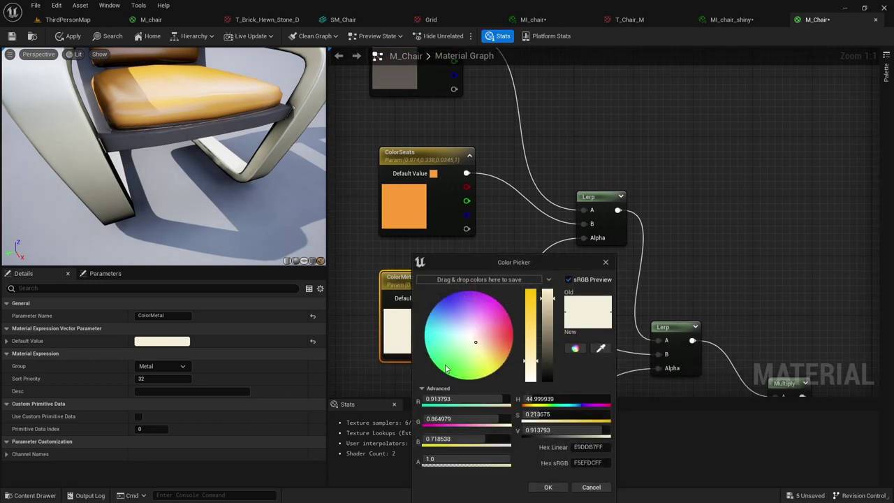
click(444, 373)
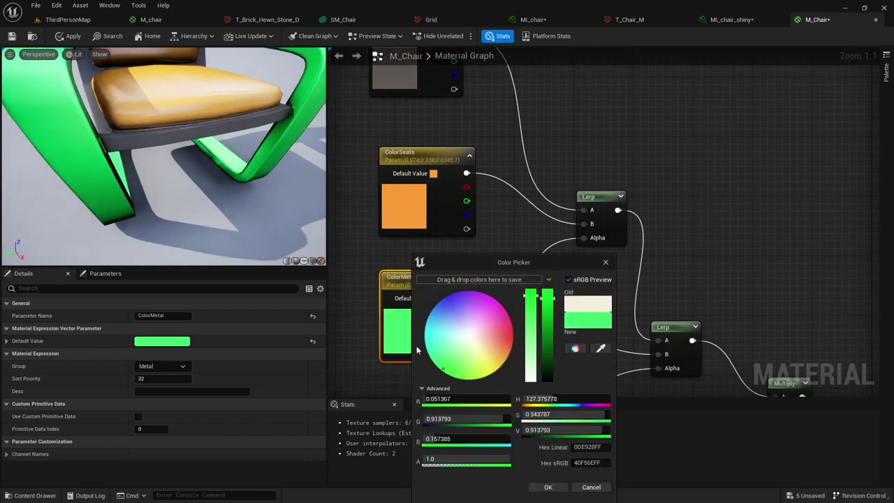
drag(279, 185, 153, 176)
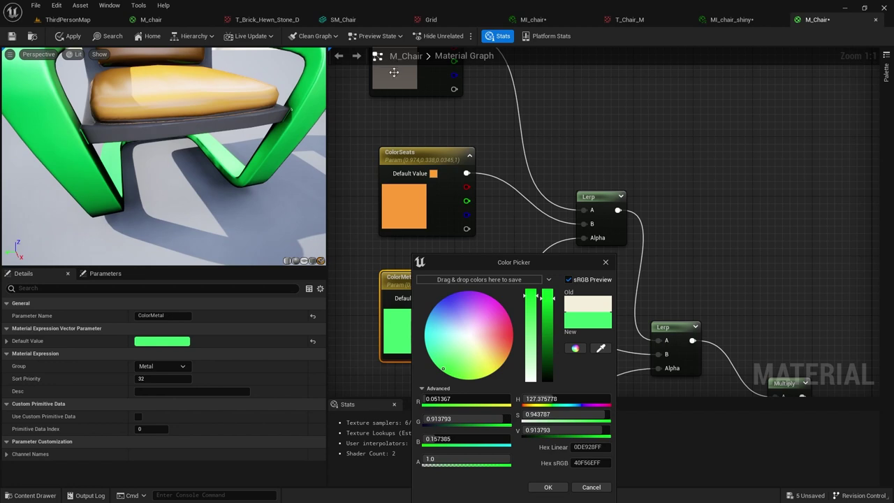
double_click(394, 73)
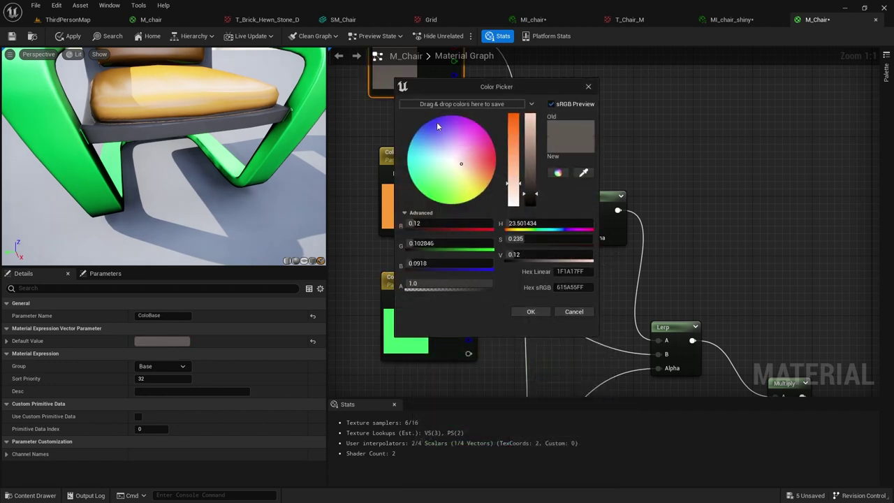
click(437, 122)
drag(231, 140, 248, 150)
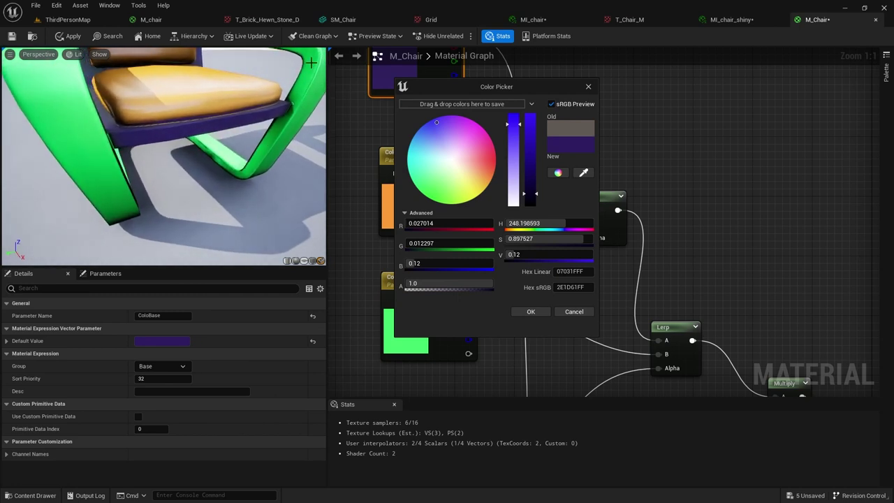
click(605, 22)
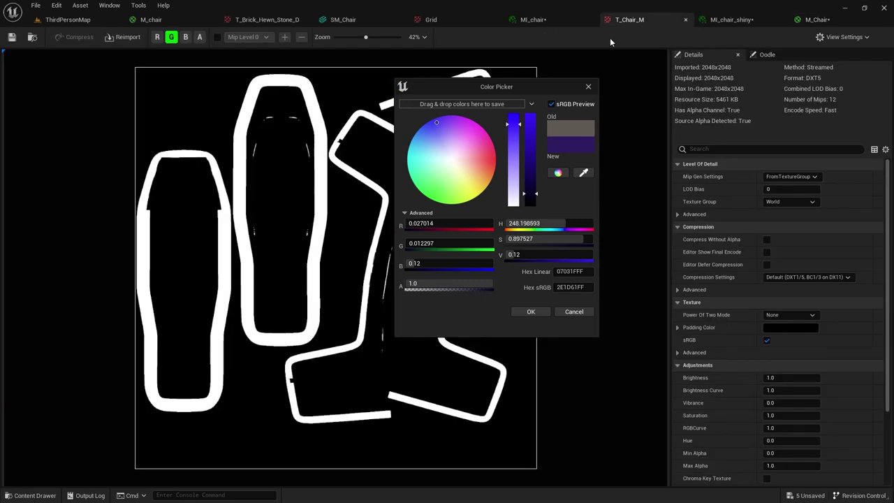
click(588, 87)
click(821, 19)
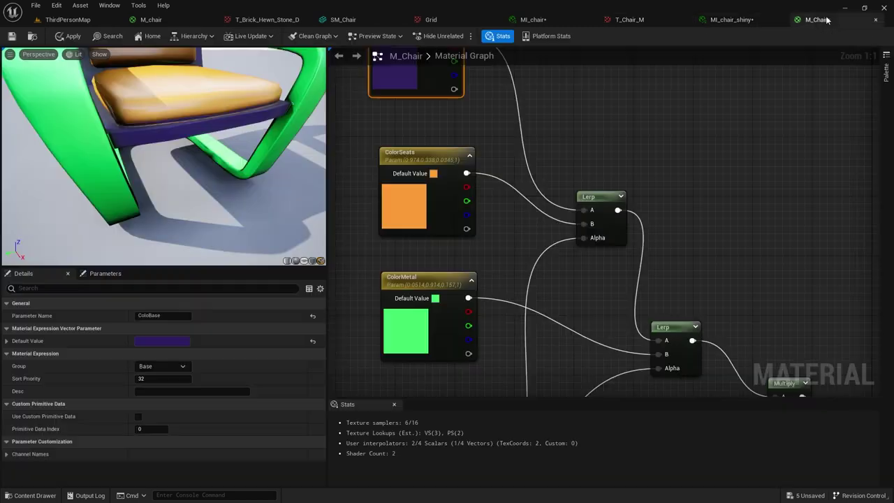
click(610, 167)
key(ctrl+z)
key(ctrl+z)
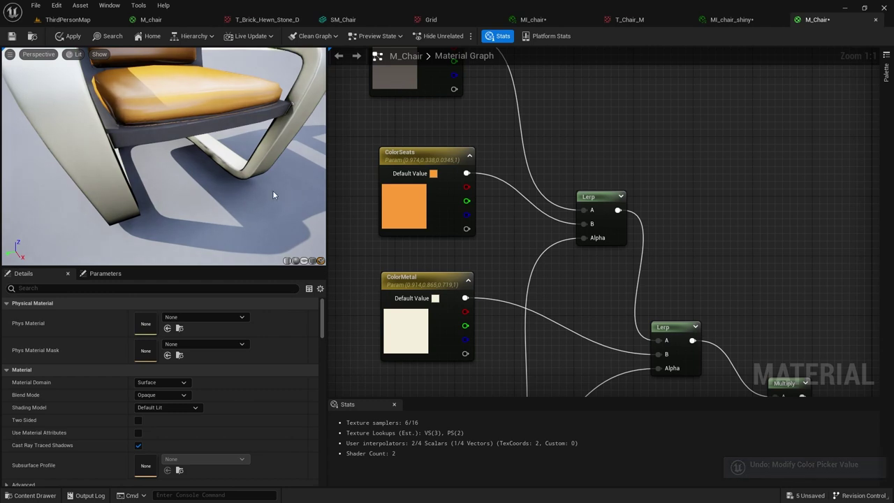
drag(273, 190, 183, 105)
drag(201, 145, 145, 162)
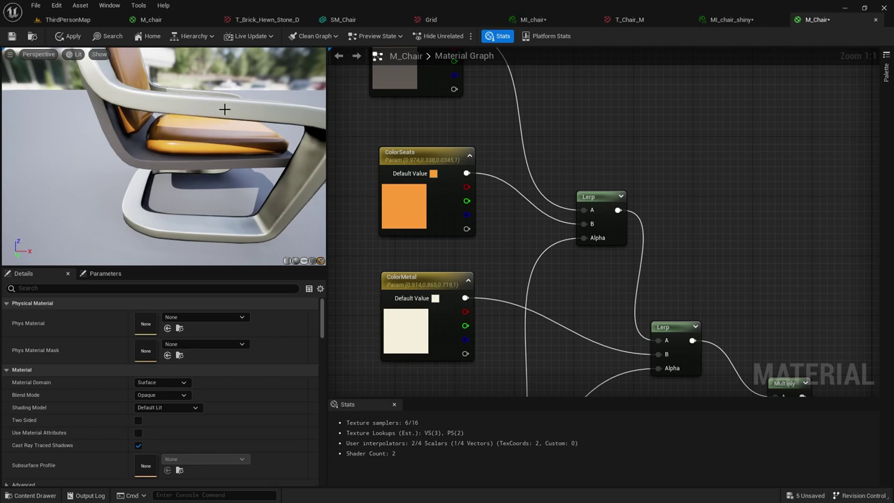
right_drag(605, 319, 589, 78)
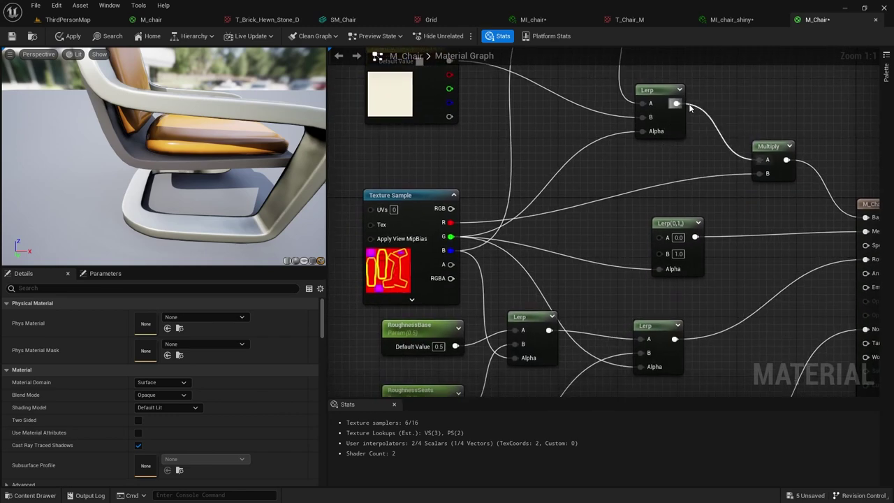
right_drag(861, 221, 773, 224)
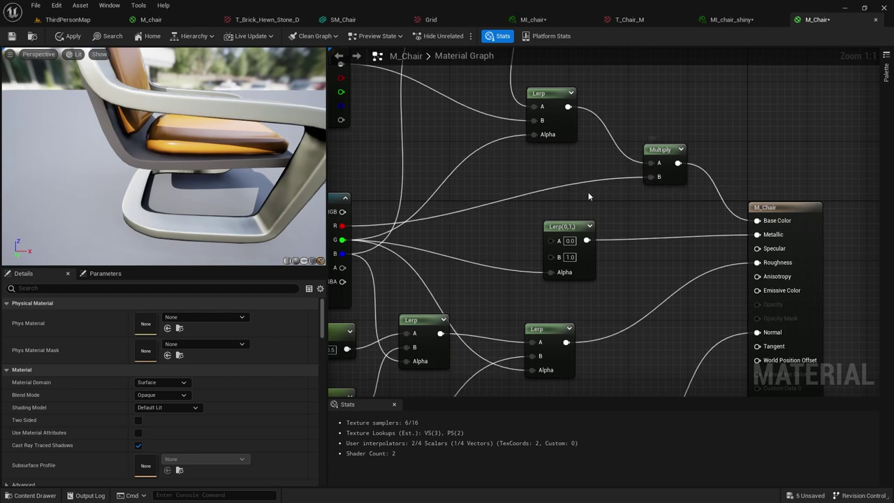
right_drag(588, 192, 681, 166)
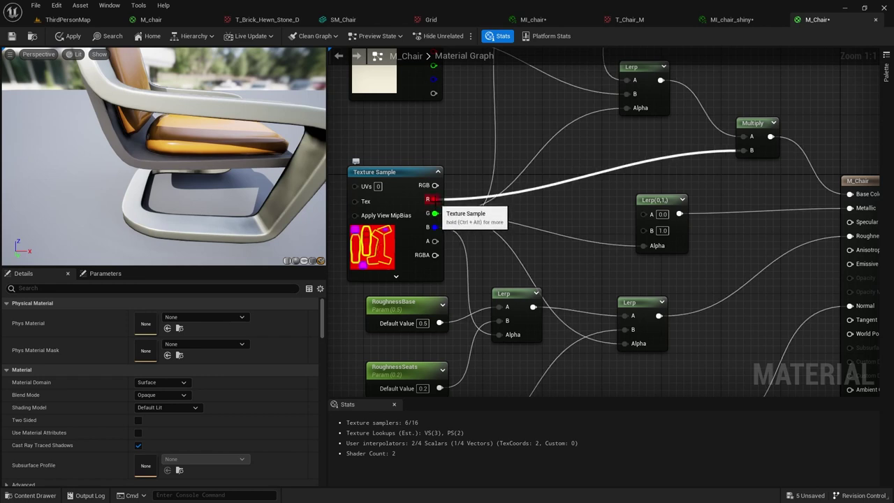
Show T_Chair_M's red channel alone as a grayscale mask and zoom in.
click(628, 21)
click(160, 39)
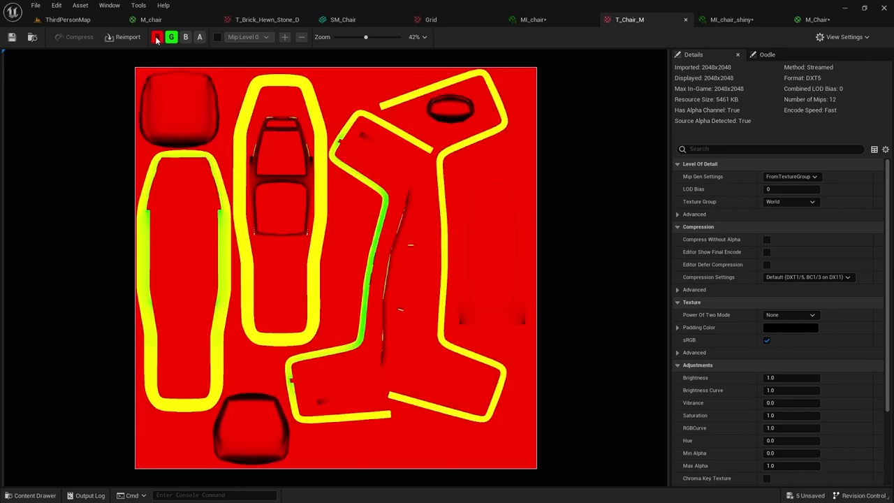
click(171, 39)
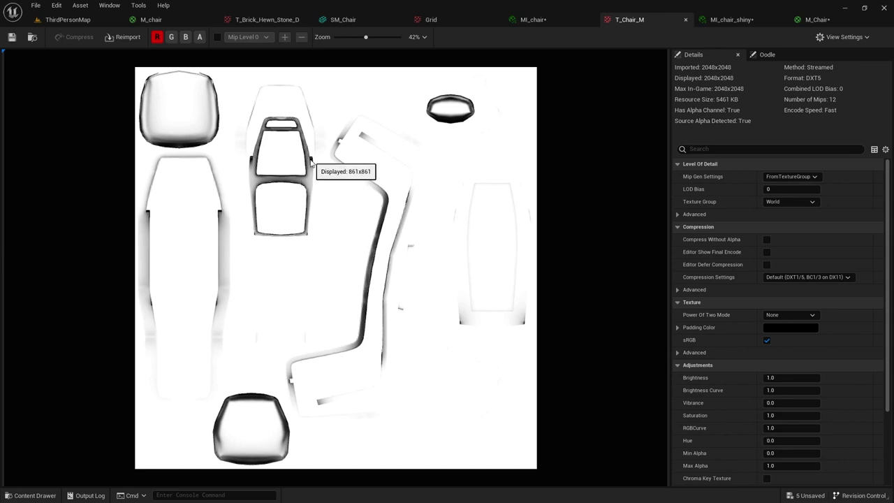
scroll(250, 173, up, 3)
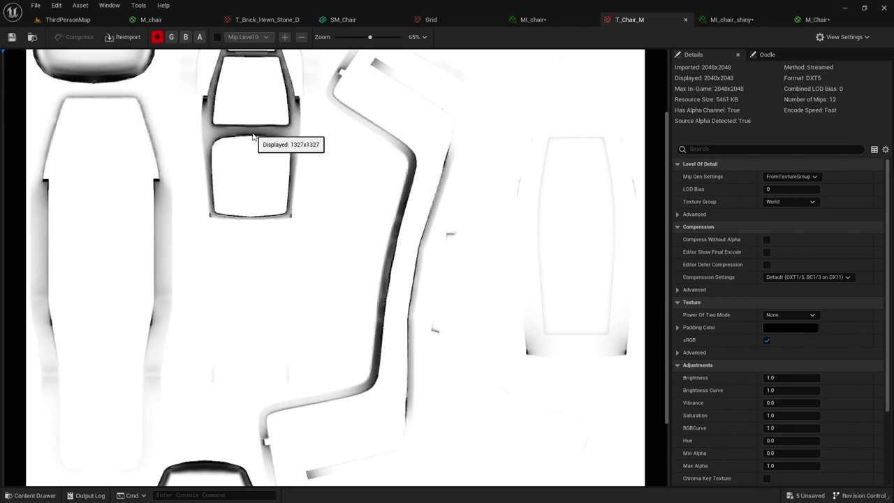
Glance at the two chairs in ThirdPersonMap, then orbit M_Chair's preview close to the seat.
click(70, 20)
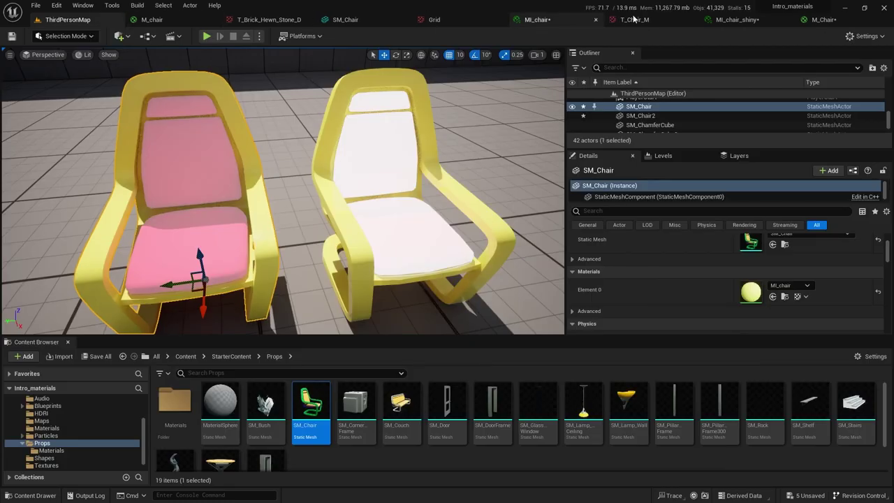
click(819, 20)
drag(168, 161, 35, 99)
scroll(148, 119, up, 5)
drag(111, 136, 125, 123)
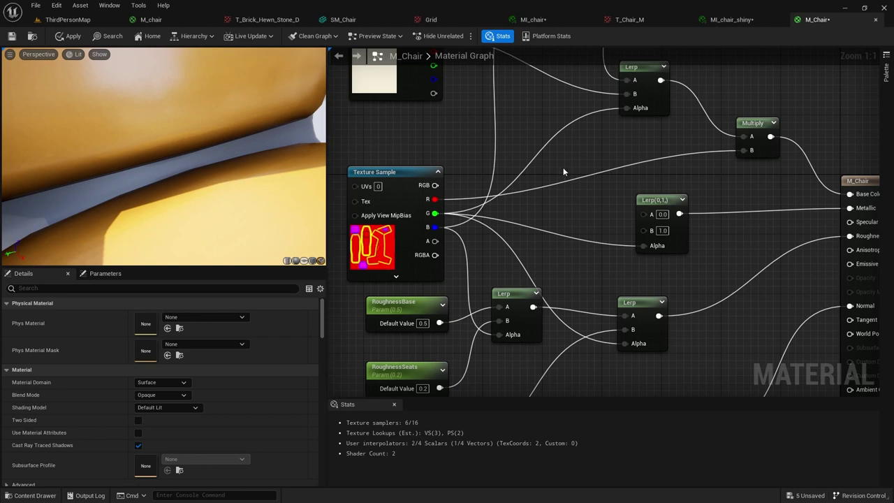
Wire the colour Lerp output straight into Base Color, then orbit the preview to the backrest.
right_drag(808, 112, 760, 141)
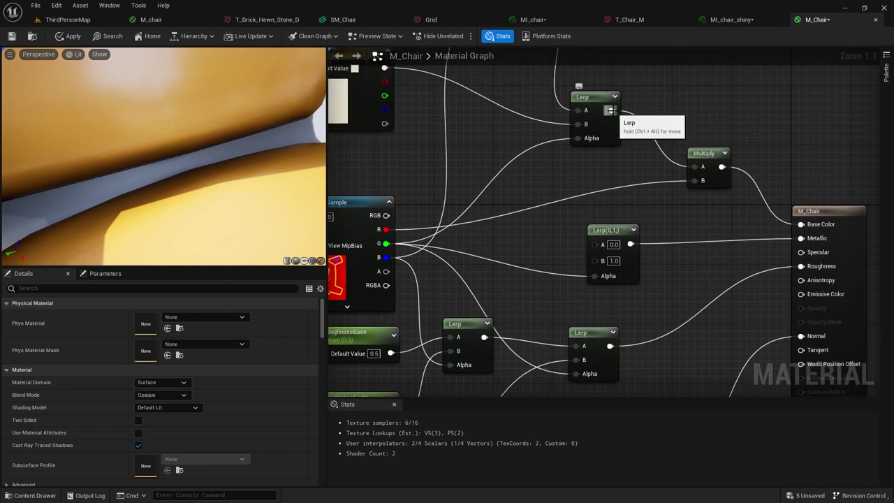
drag(612, 110, 802, 225)
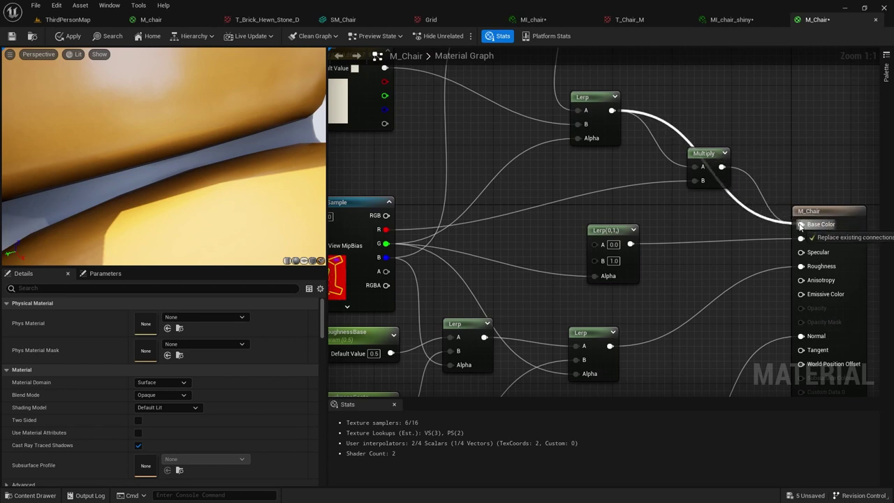
mouse_move(801, 225)
mouse_down()
mouse_move(618, 118)
mouse_move(800, 224)
mouse_up()
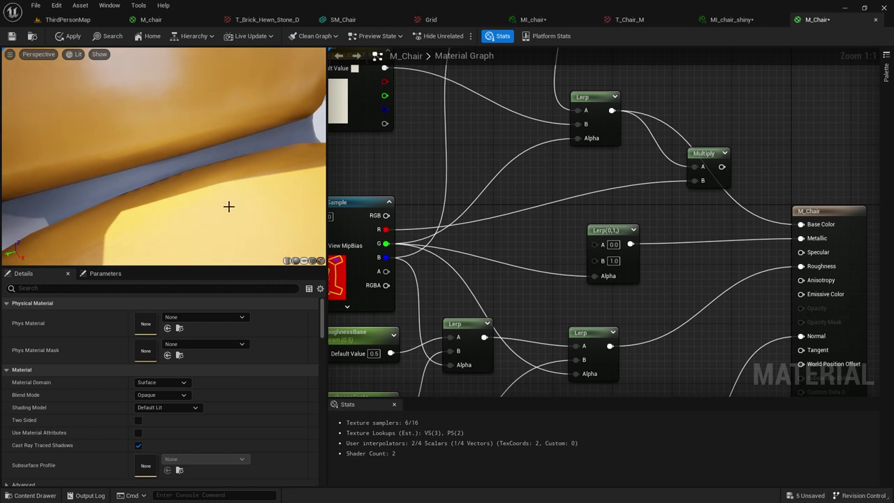
scroll(227, 200, down, 5)
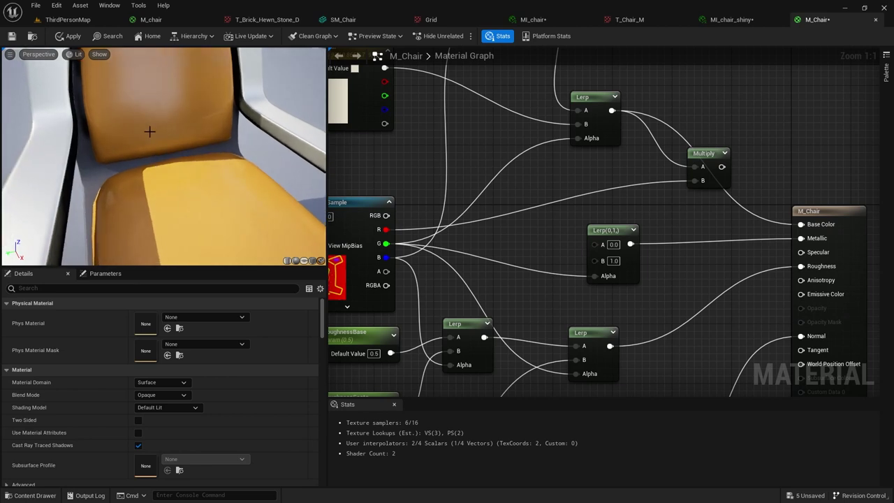
drag(149, 133, 209, 140)
Reopen T_Chair_M and zoom to 77% on its upper chair pieces.
click(627, 19)
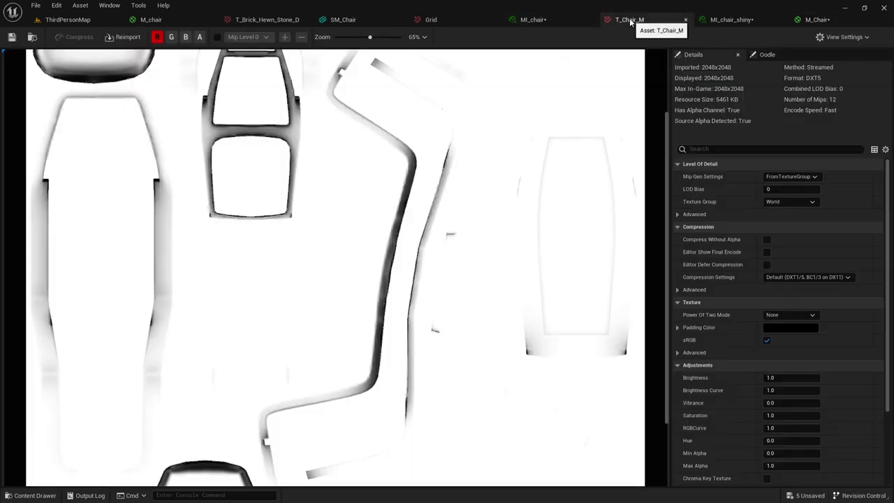
drag(339, 160, 315, 181)
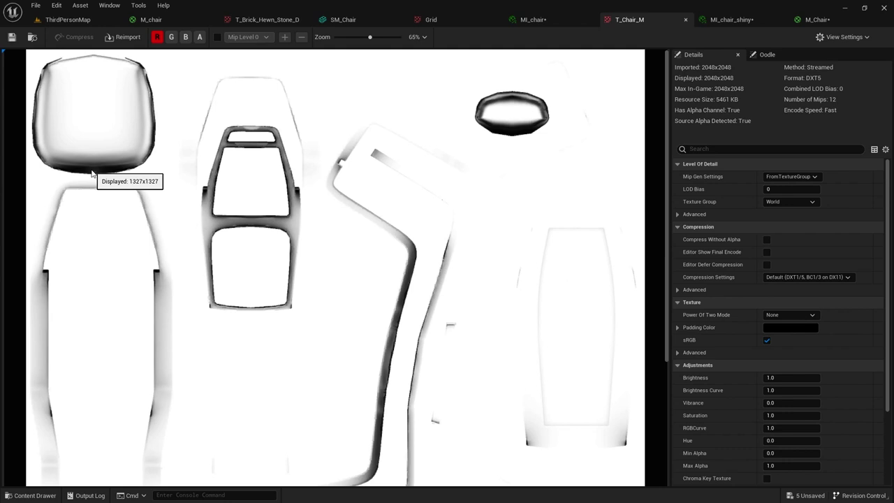
scroll(563, 134, up, 2)
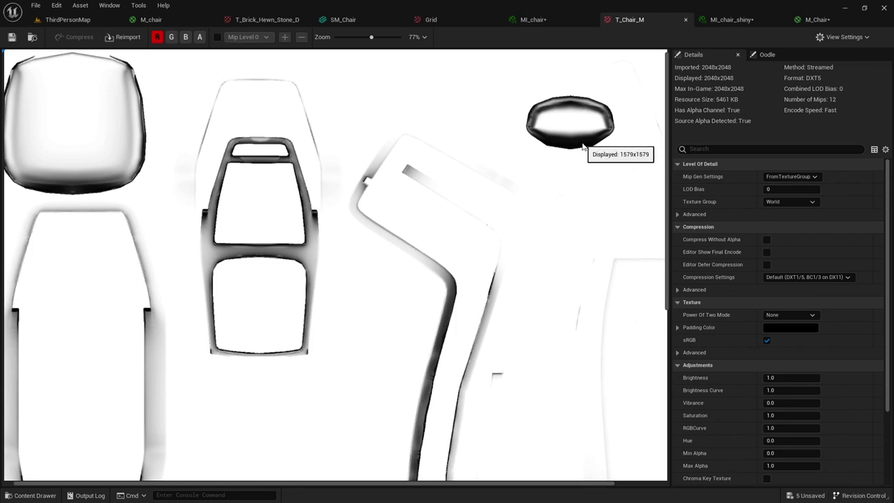
Return to the M_Chair graph and orbit the preview to a flatter view of the seat's edge.
click(812, 20)
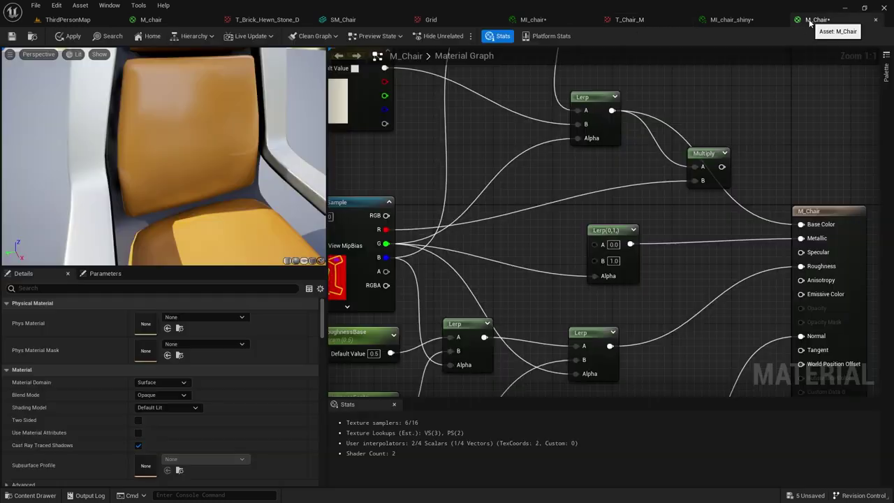
drag(230, 114, 245, 129)
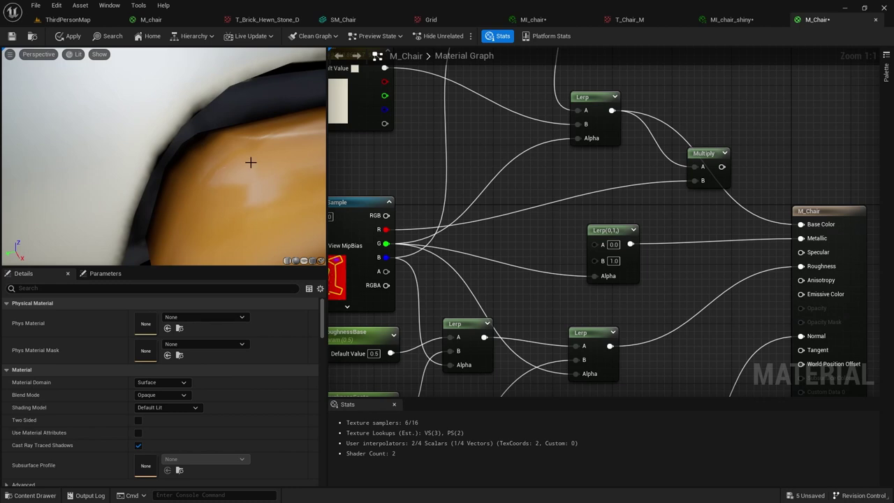
mouse_move(249, 163)
mouse_down()
mouse_move(220, 143)
mouse_move(259, 170)
mouse_up()
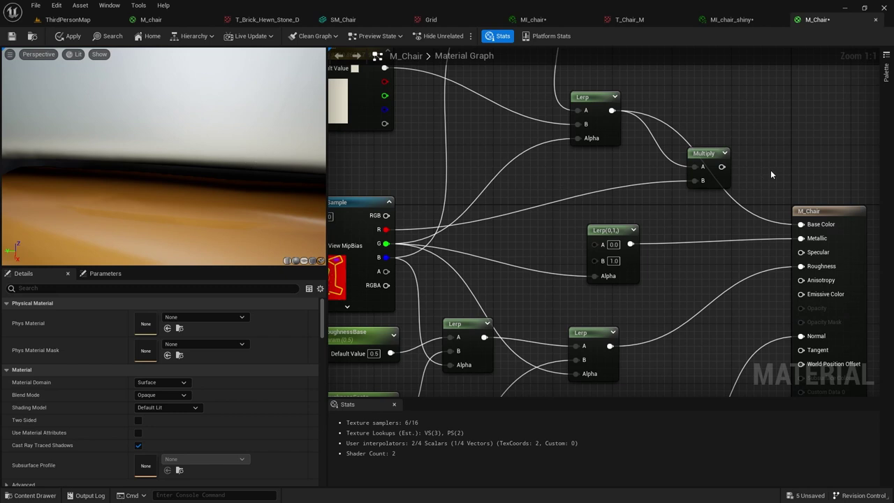
Wire Base Color from Multiply again after briefly trying the Lerp output directly.
drag(720, 166, 799, 227)
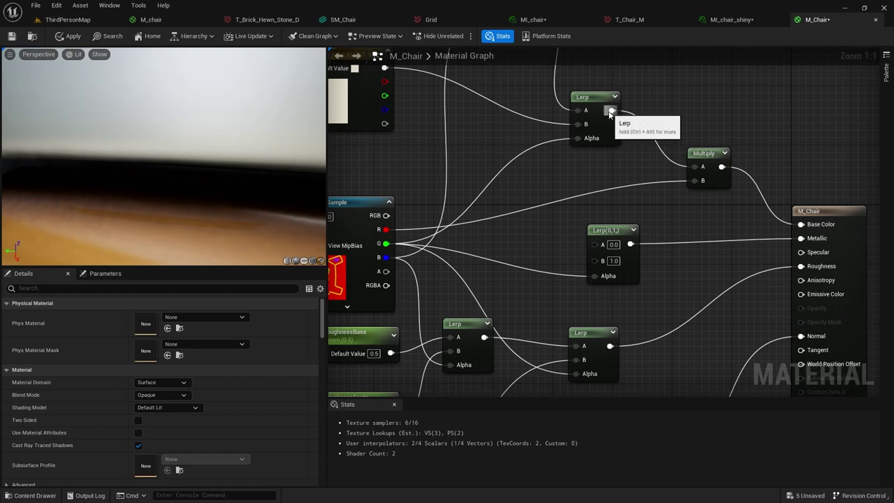
drag(612, 111, 801, 225)
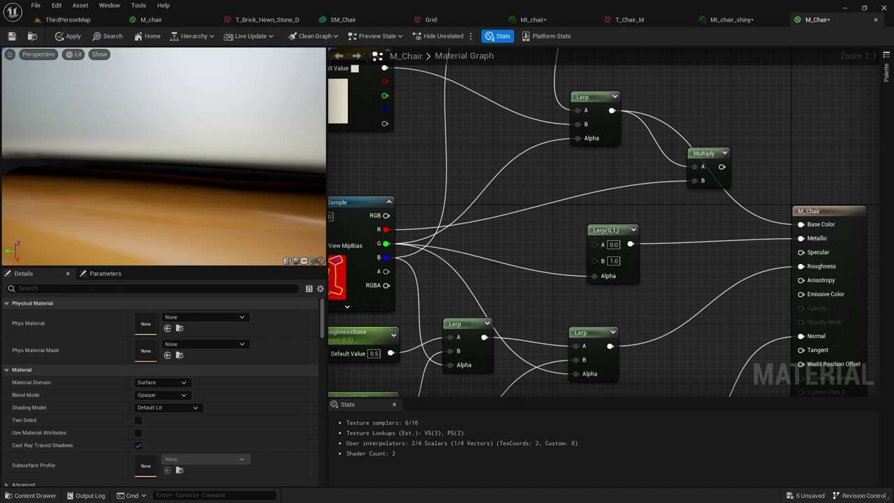
drag(722, 166, 801, 226)
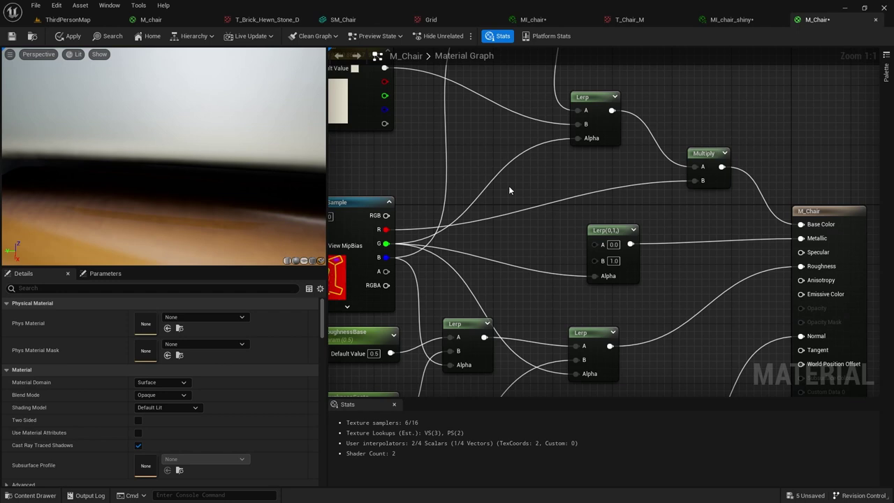
mouse_move(509, 186)
right_down()
mouse_move(523, 146)
mouse_move(519, 179)
right_up()
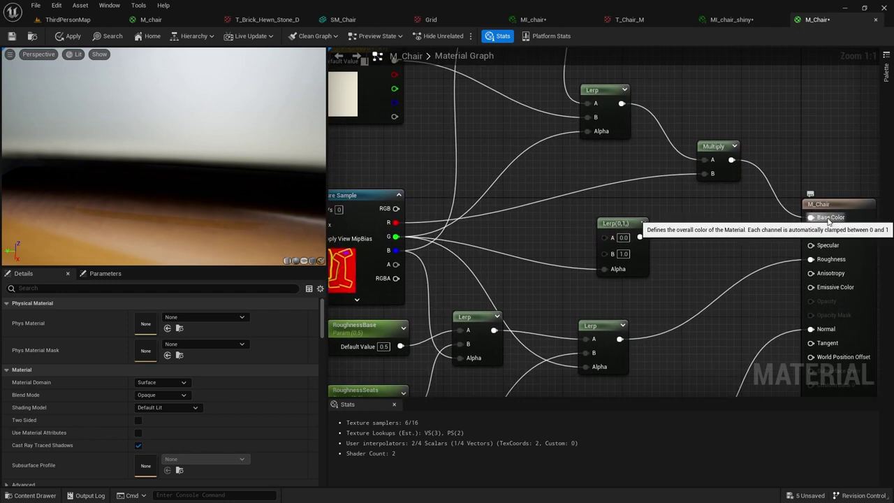
right_drag(726, 211, 755, 155)
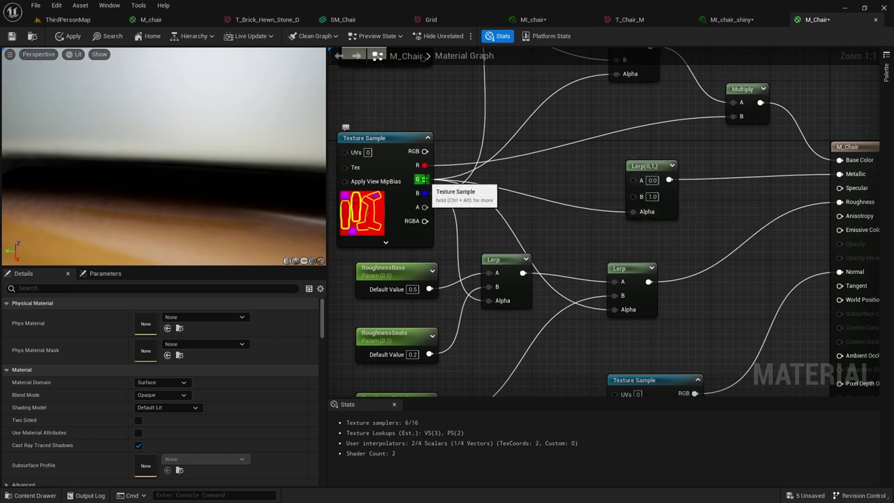
View T_Chair_M with only the G channel enabled, then return to M_Chair.
click(633, 21)
click(171, 37)
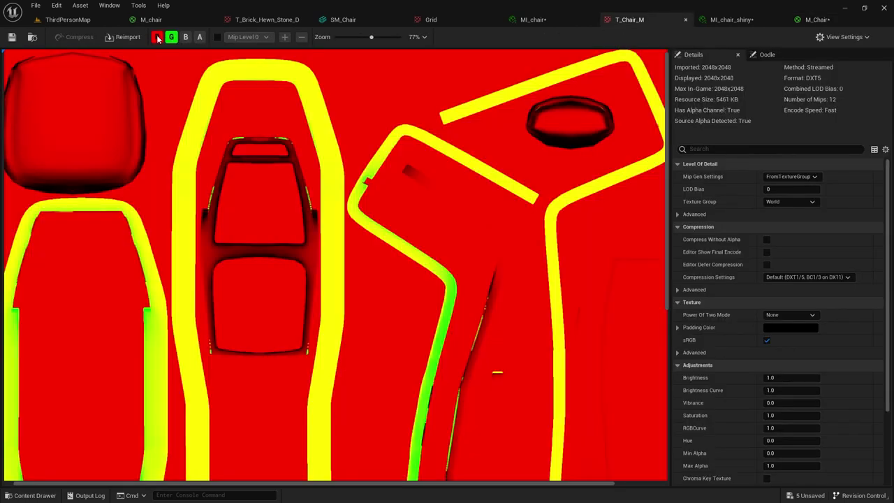
click(156, 37)
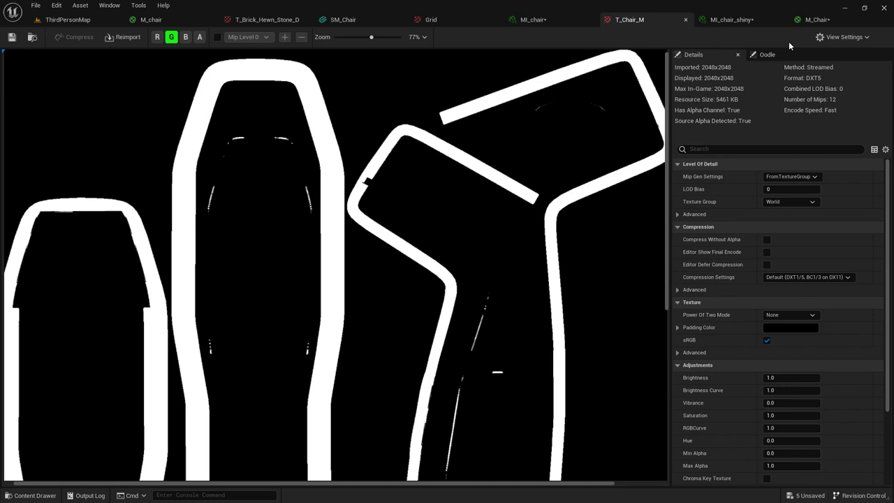
click(816, 20)
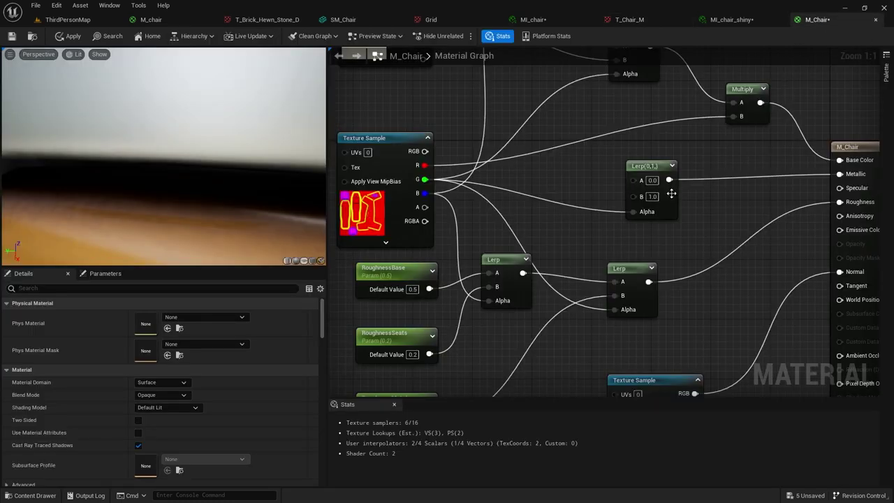
drag(210, 179, 148, 208)
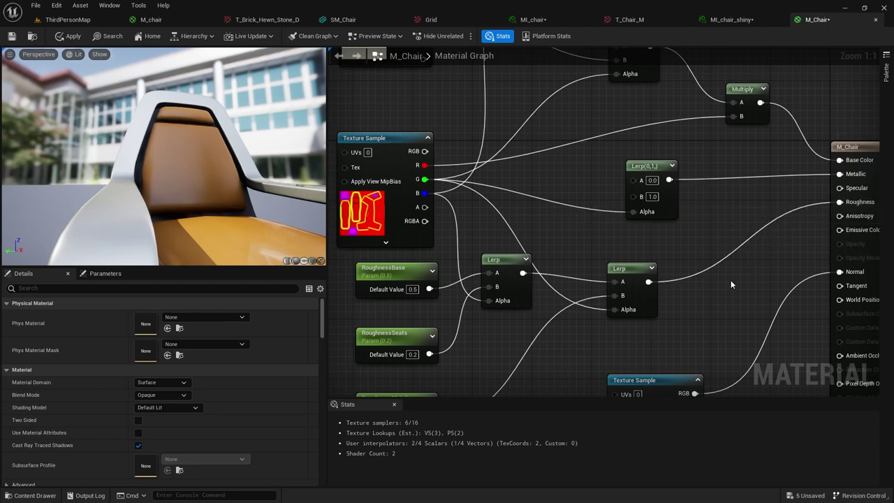
right_drag(732, 283, 728, 223)
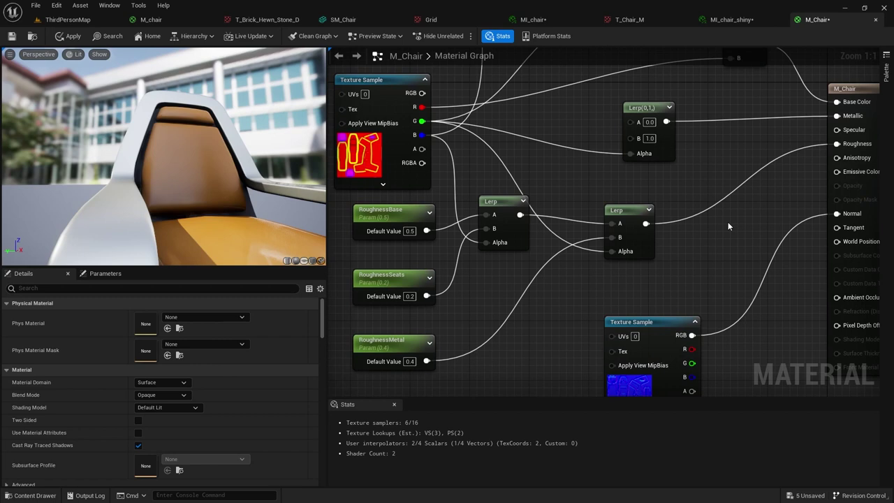
drag(633, 213, 653, 212)
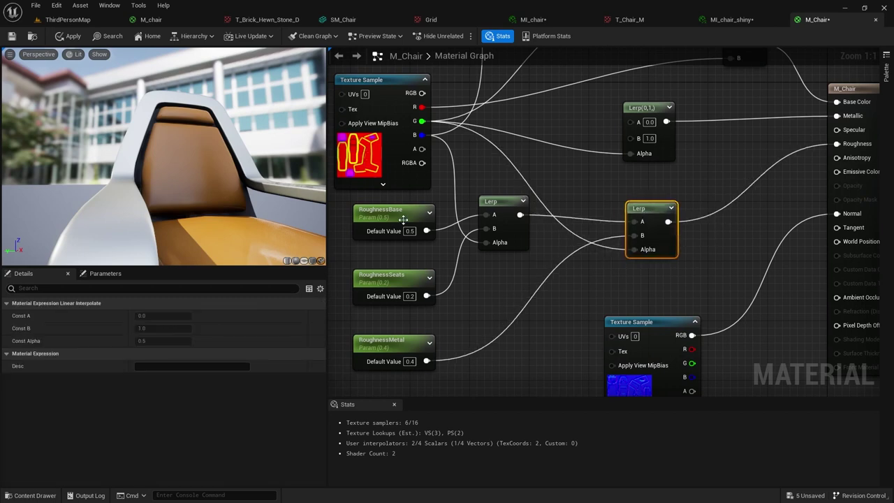
drag(403, 220, 394, 218)
drag(399, 275, 389, 267)
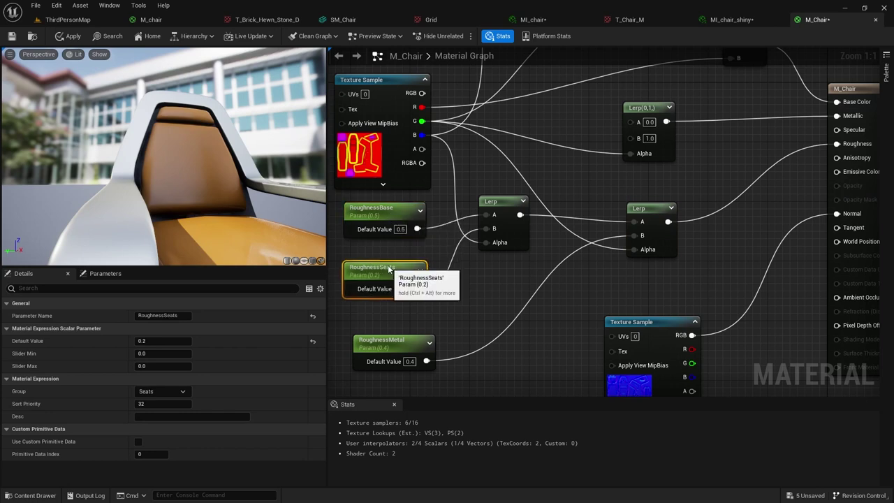
right_drag(433, 246, 471, 230)
drag(449, 322, 441, 307)
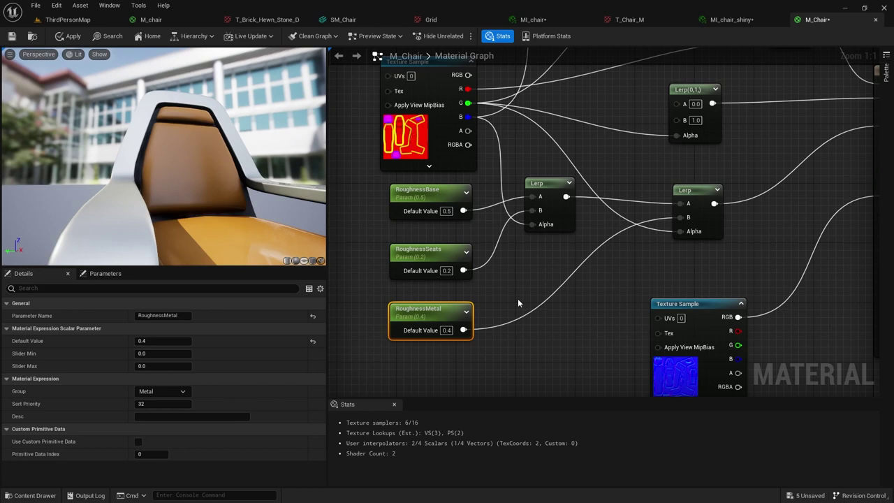
click(546, 183)
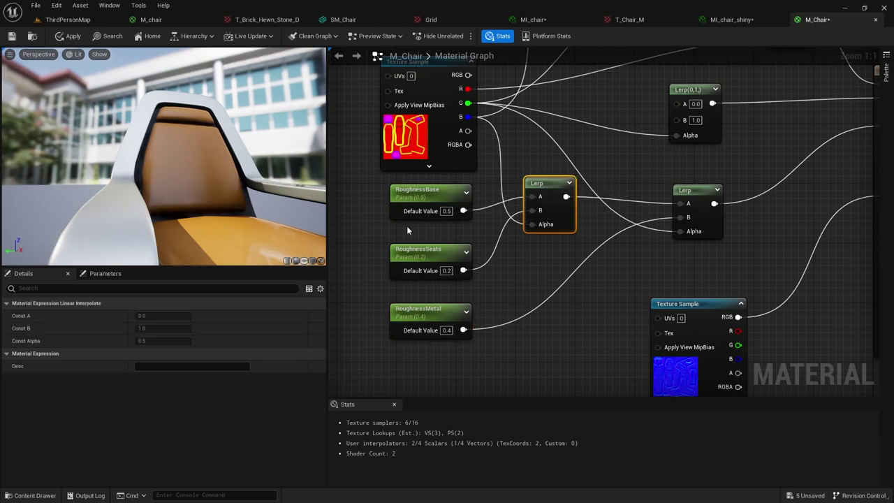
right_drag(574, 257, 448, 270)
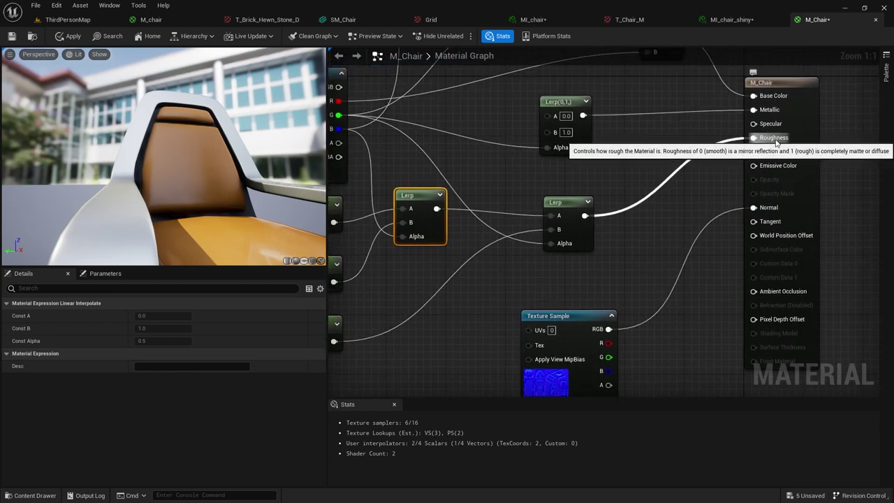
right_drag(517, 285, 619, 273)
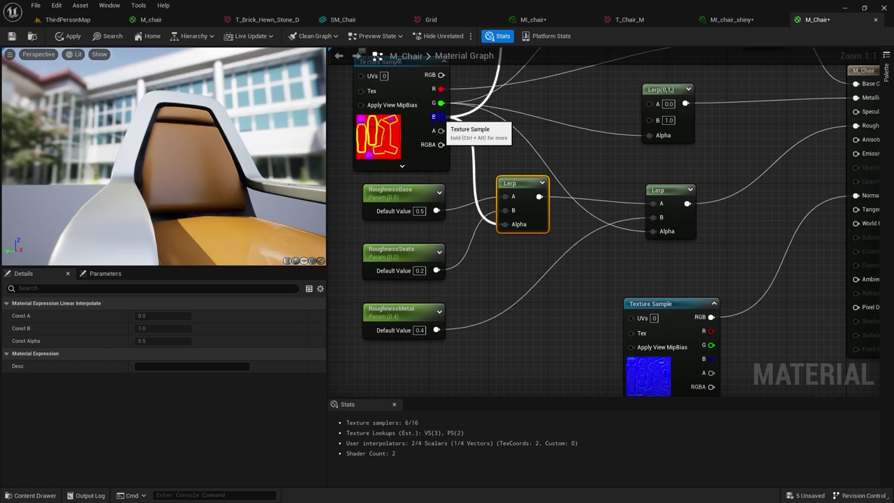
Switch T_Chair_M's viewer to the B channel alone, zoomed out, then return to M_Chair.
click(537, 19)
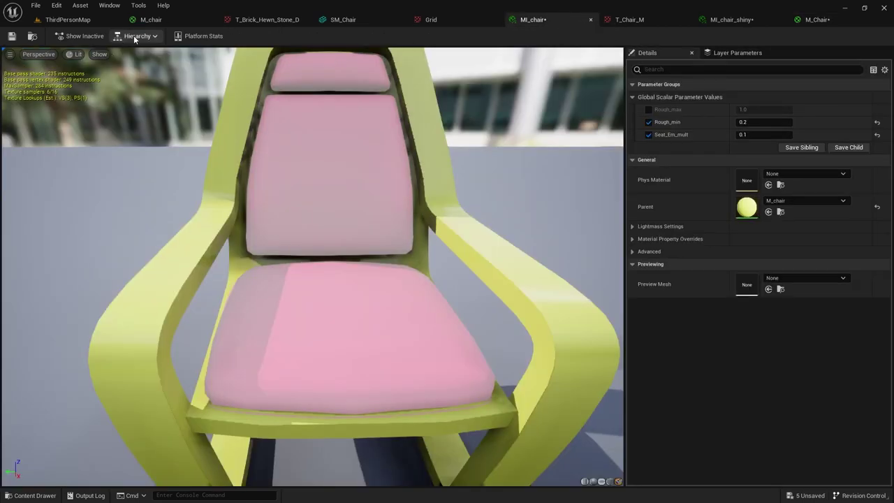
click(632, 20)
click(185, 37)
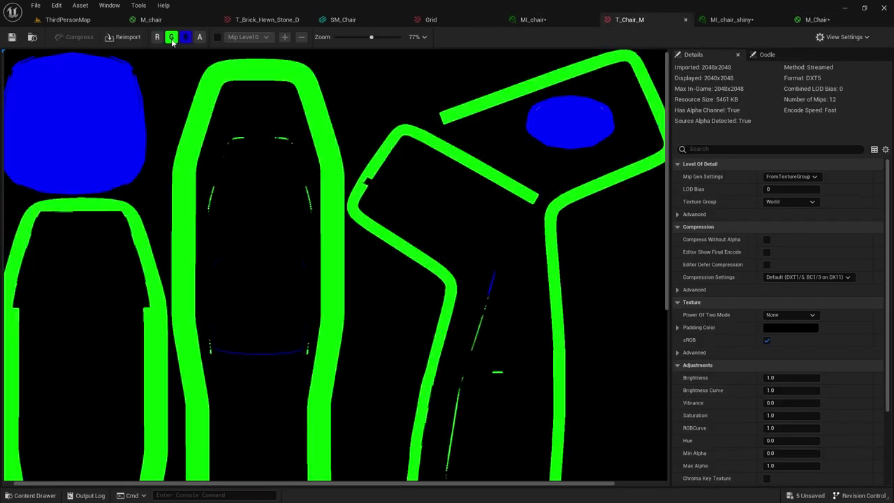
click(171, 37)
scroll(341, 205, down, 4)
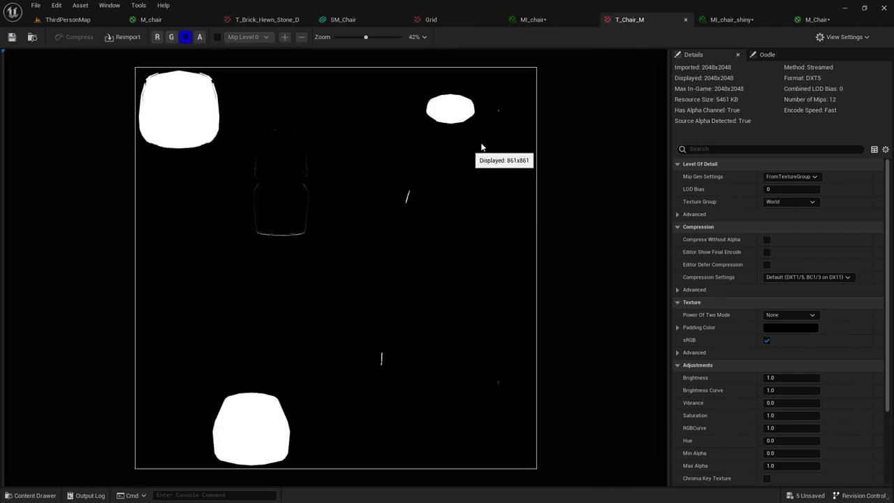
click(817, 20)
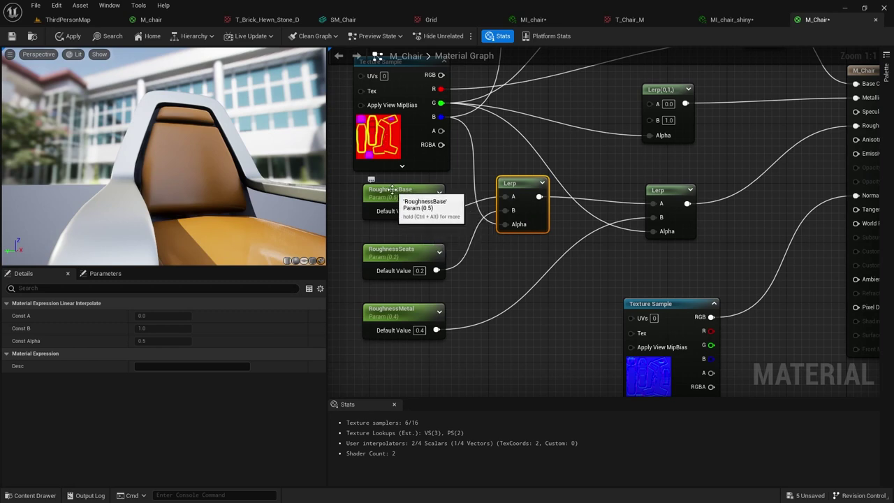
Shift the first roughness Lerp slightly down-left and select the second Lerp.
drag(527, 183, 517, 190)
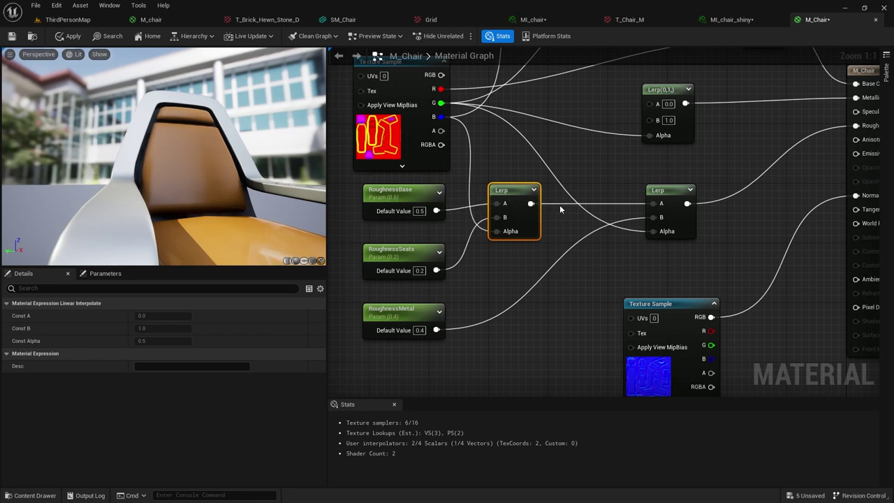
click(667, 197)
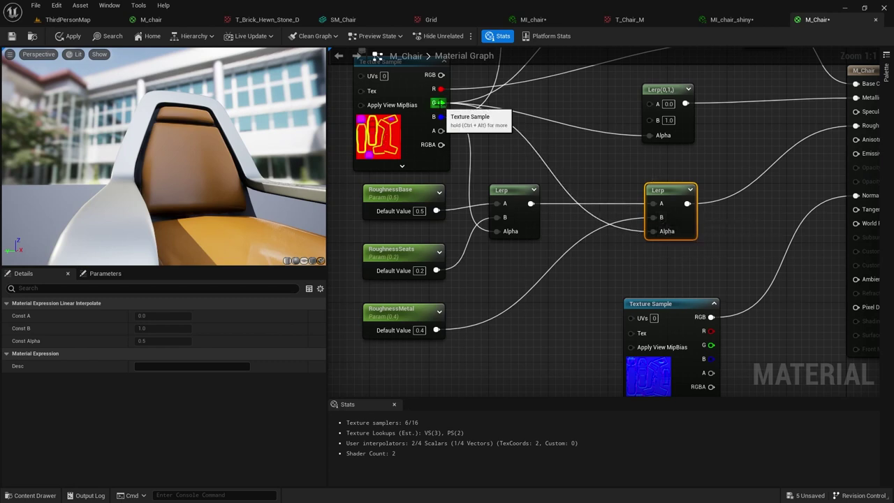
Set the T_Chair_M texture view to the G channel alone, with B turned off.
click(630, 20)
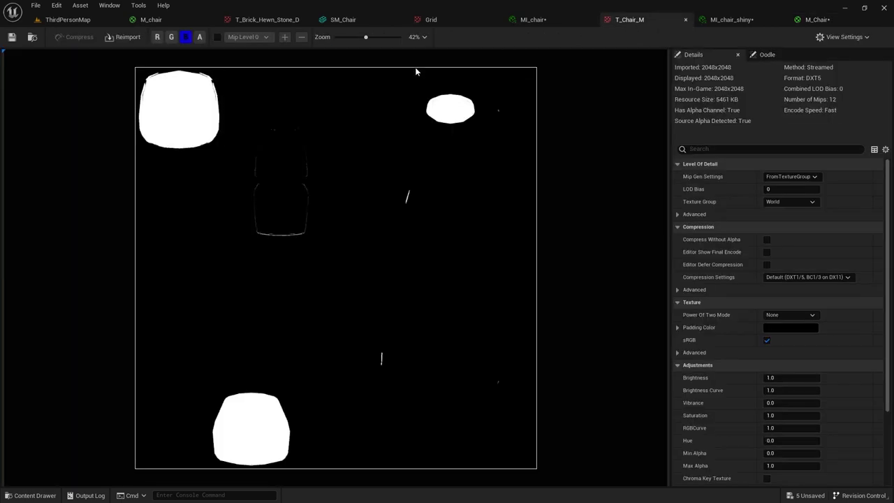
click(171, 37)
click(185, 37)
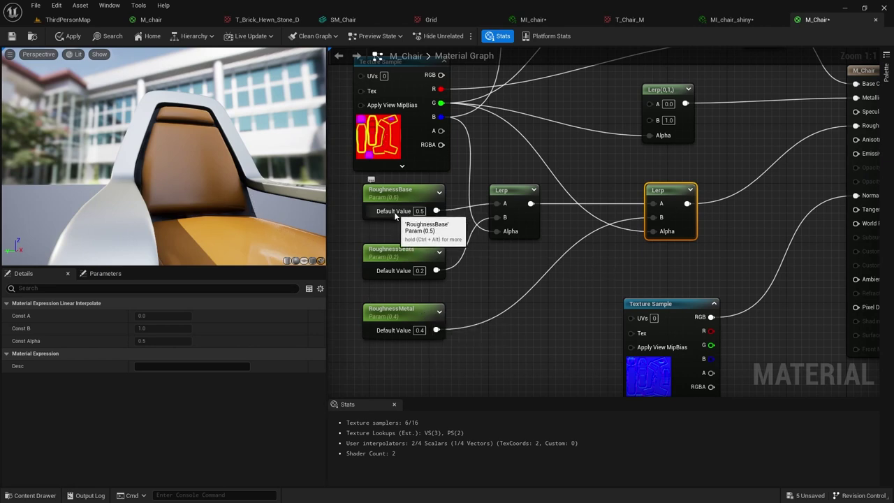
right_drag(712, 244, 603, 270)
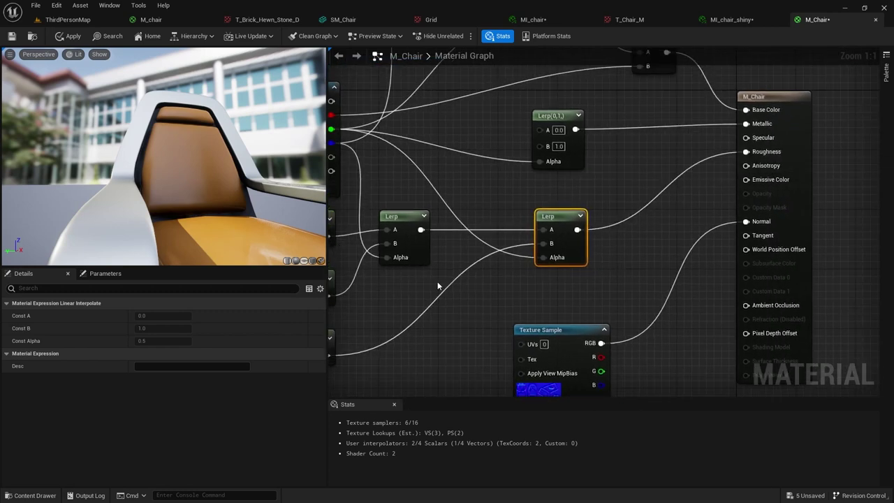
right_drag(438, 286, 556, 238)
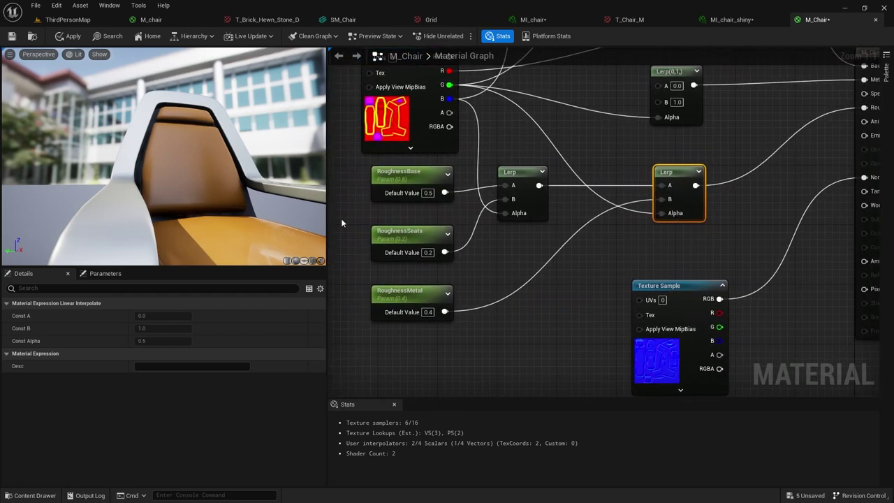
drag(250, 208, 185, 208)
click(427, 312)
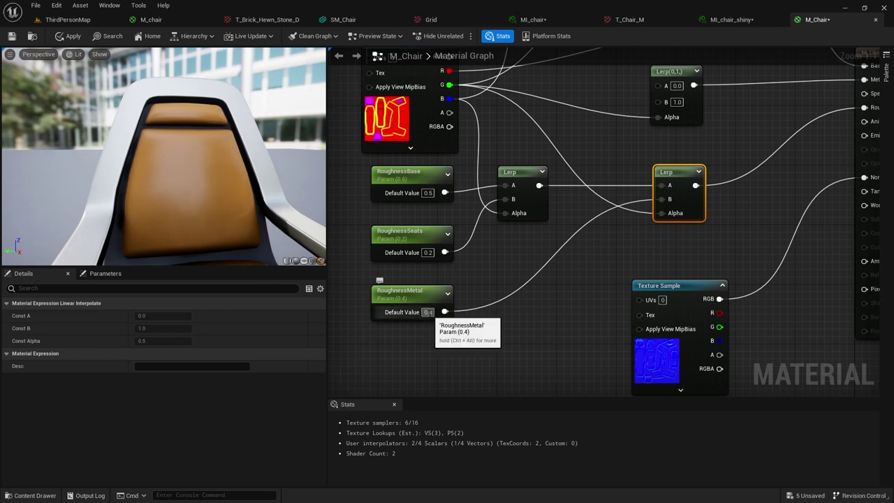
text(0)
key(Return)
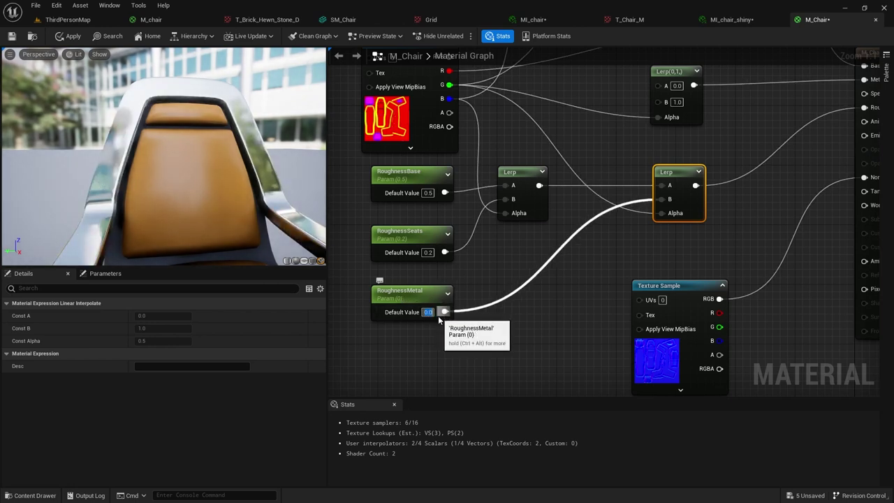
text(0.4)
key(Return)
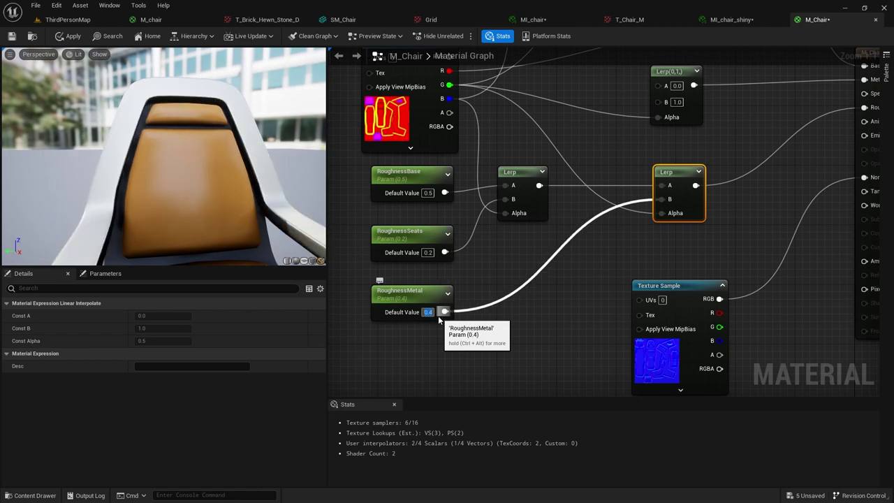
drag(294, 232, 241, 218)
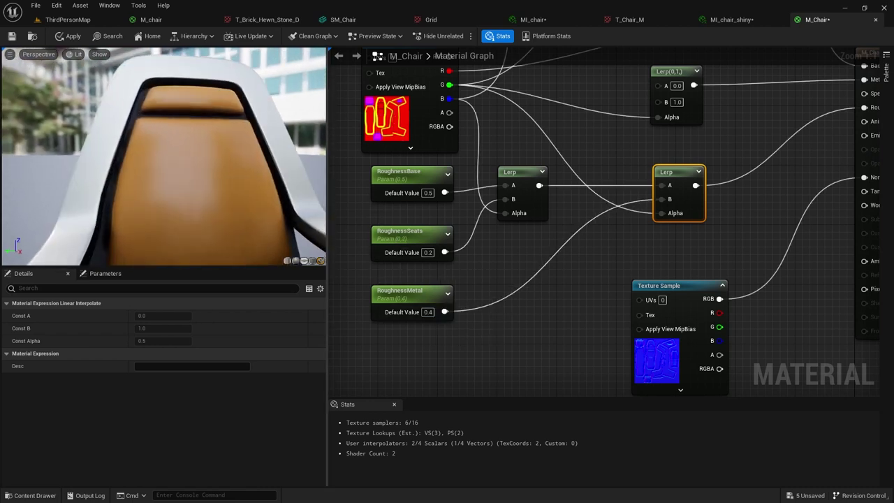
right_drag(241, 218, 241, 202)
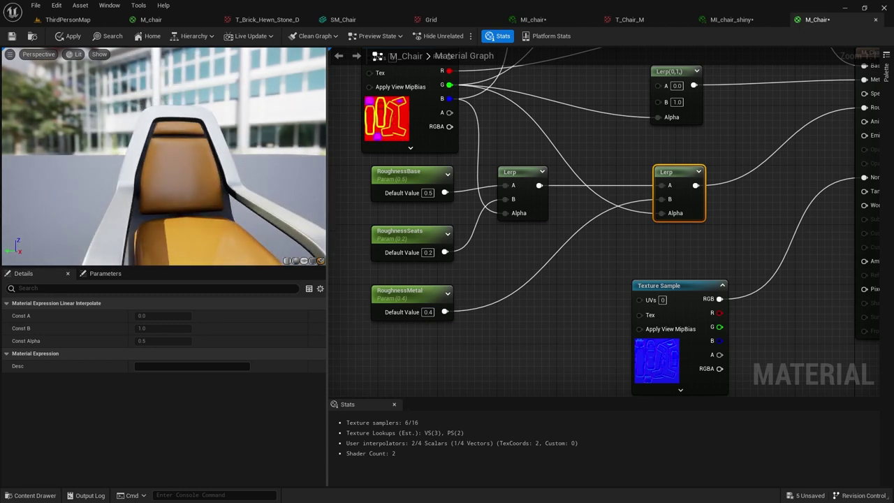
drag(241, 202, 241, 228)
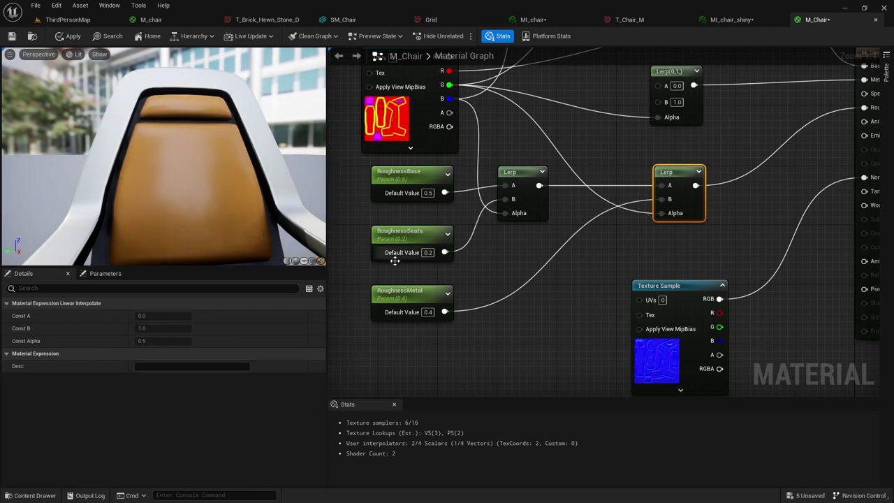
click(429, 253)
text(0)
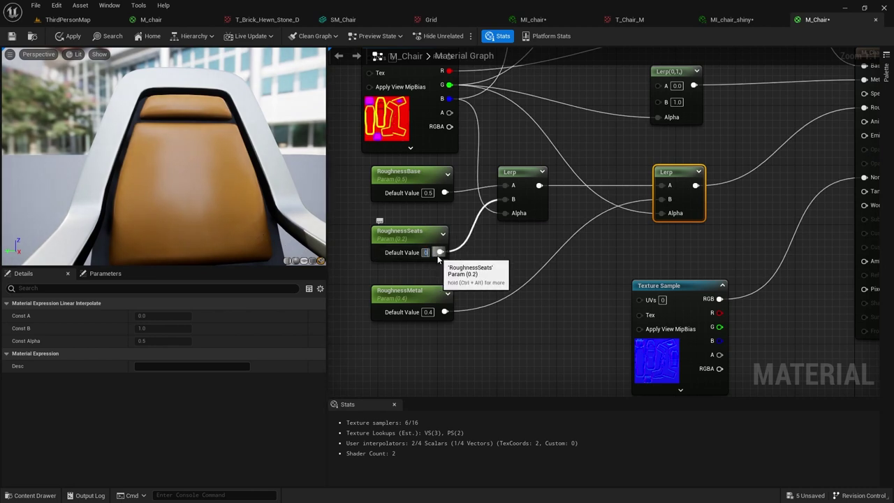
key(Return)
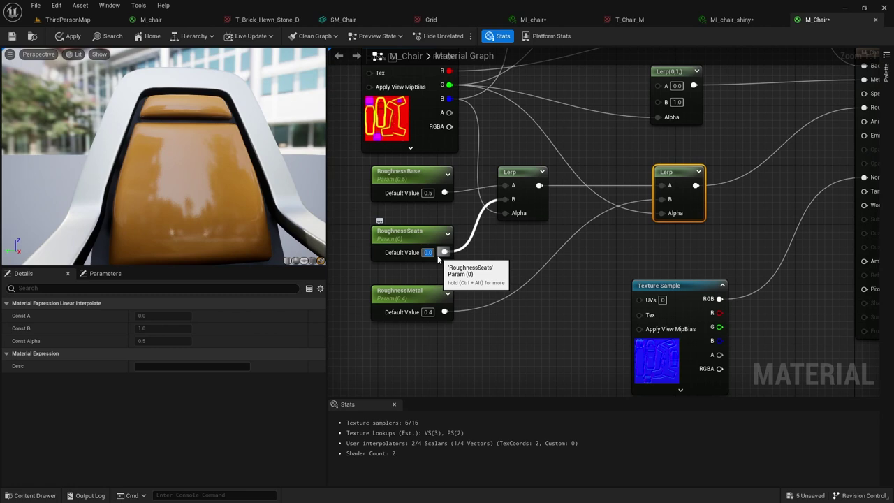
text(0.2)
key(Return)
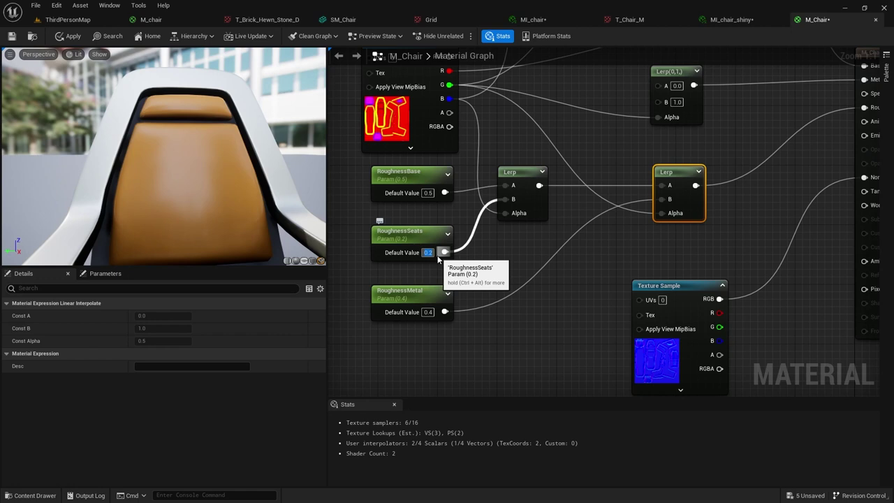
text(.5)
key(Return)
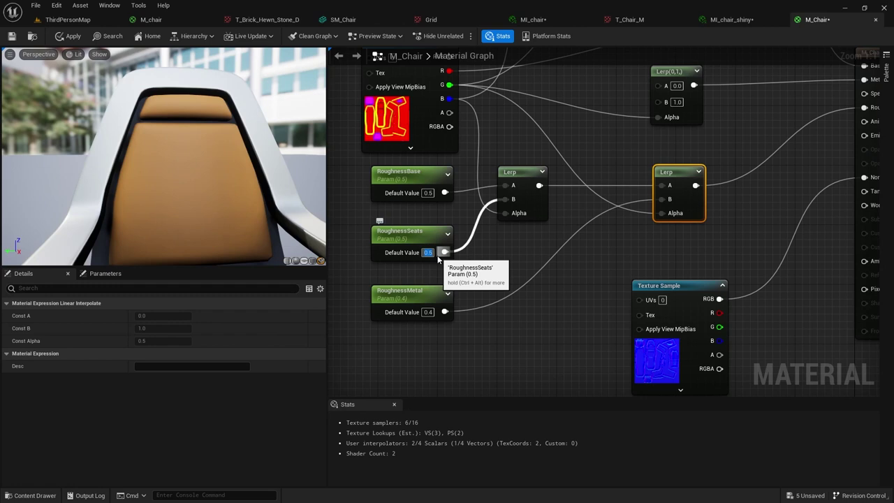
key(BackSpace)
text(0.2)
key(Return)
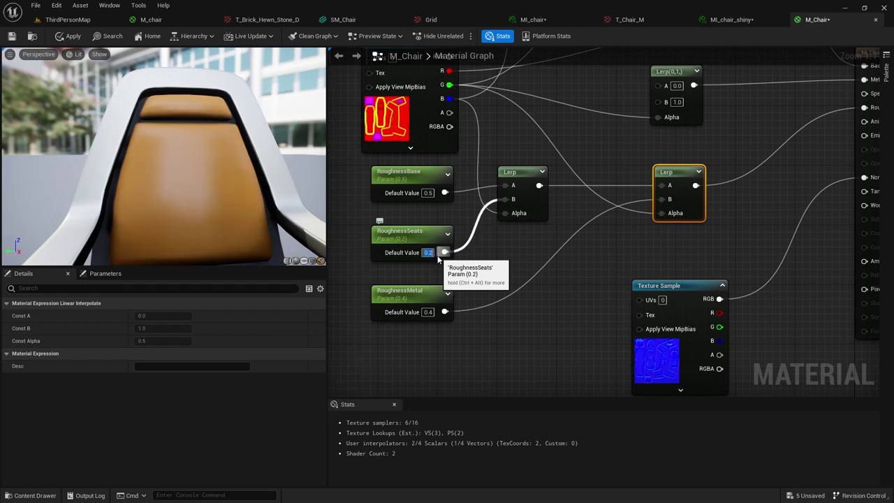
Select the Normal input's Texture Sample and open T_Chair_N (2048x2048 BC5) fully in view.
right_drag(736, 245, 569, 272)
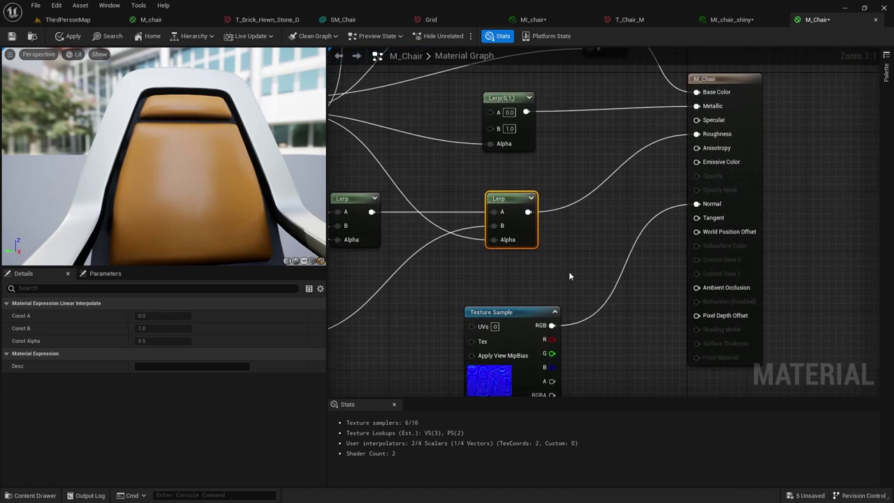
right_drag(571, 278, 582, 219)
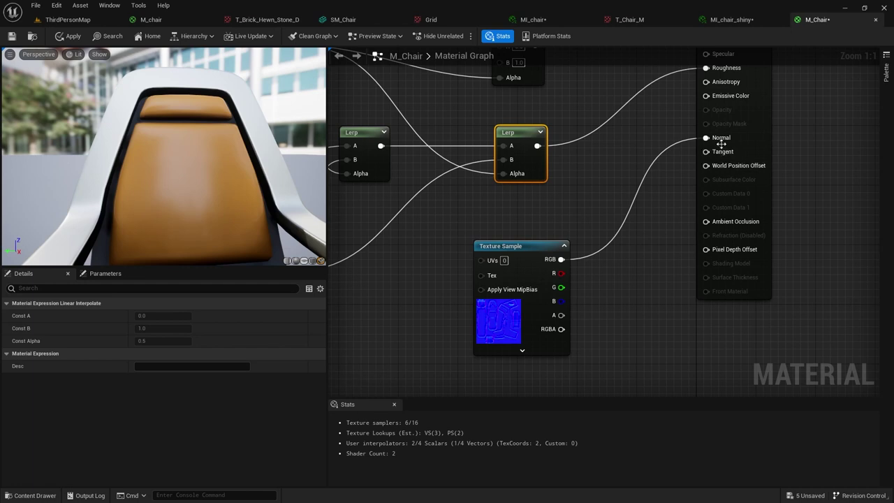
right_drag(651, 134, 614, 196)
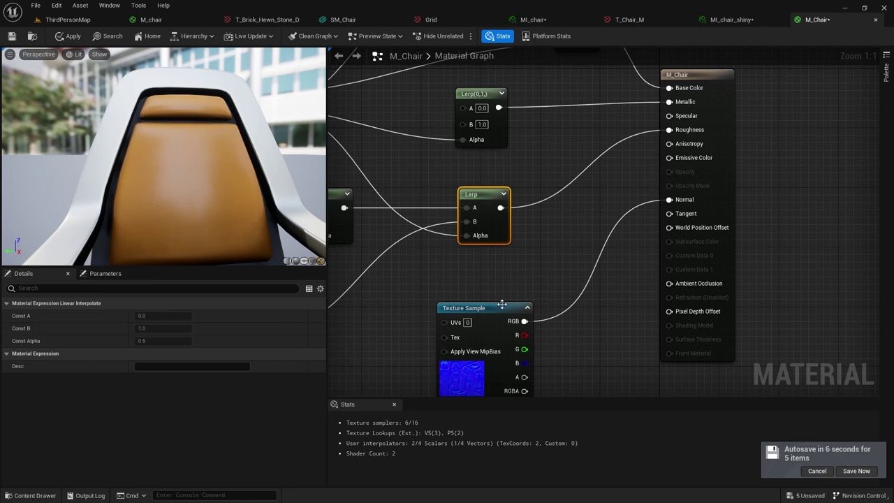
drag(503, 305, 526, 281)
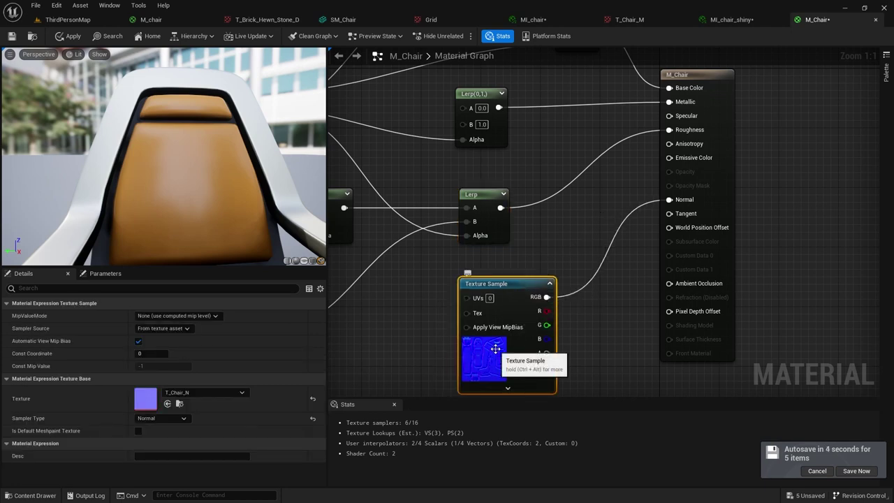
double_click(151, 399)
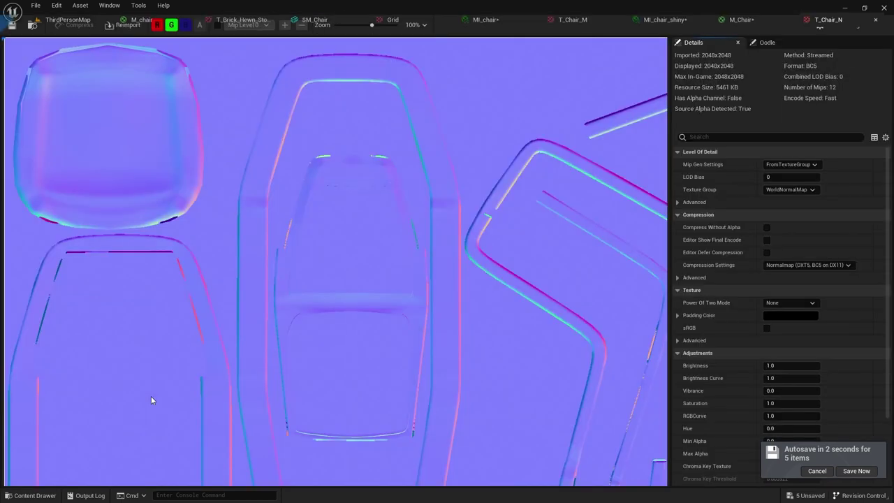
scroll(422, 295, down, 5)
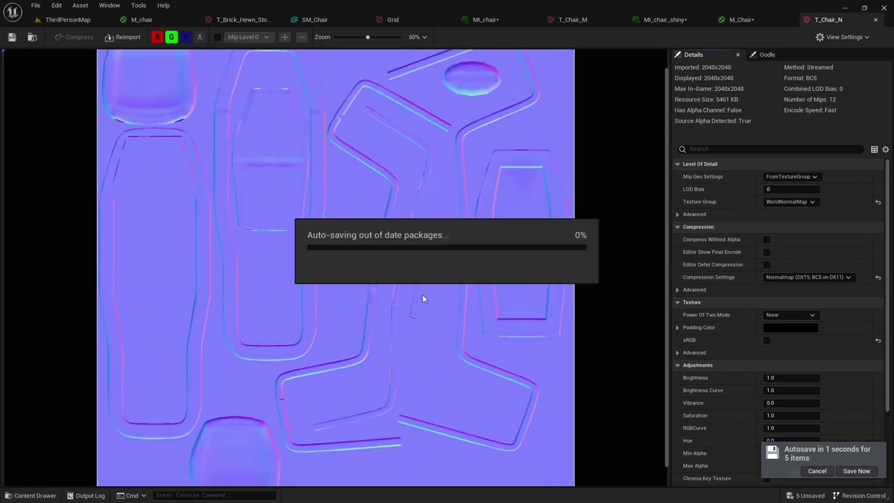
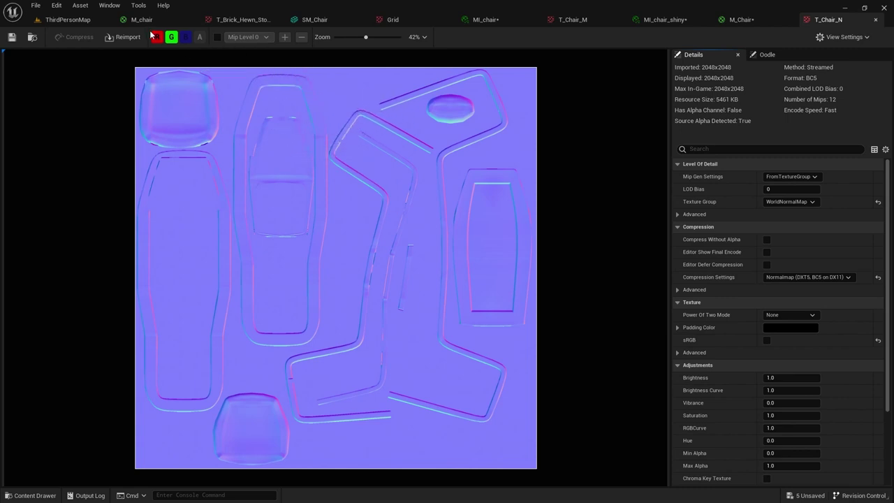
Switch to the M_Chair material graph, where the T_Chair_N normal map feeds Normal.
click(723, 21)
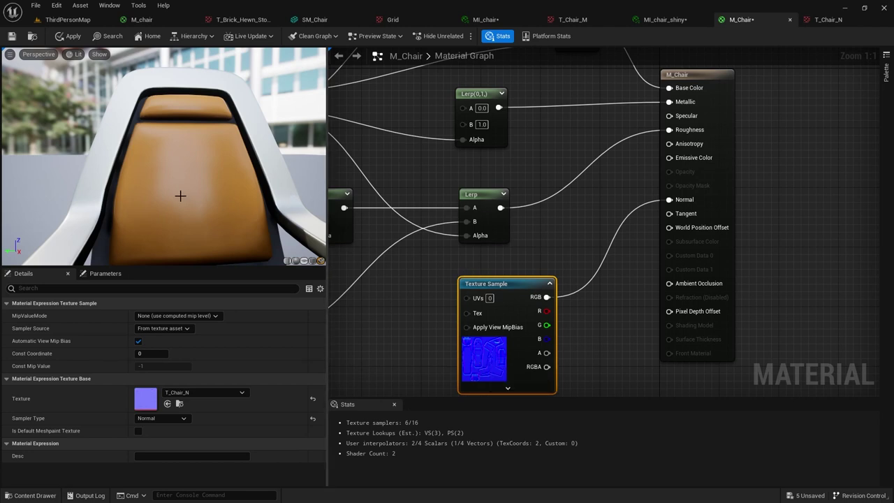
Zoom the material preview onto the chair cushion, then bring up the SM_Chair mesh editor.
scroll(180, 196, up, 3)
drag(179, 216, 184, 139)
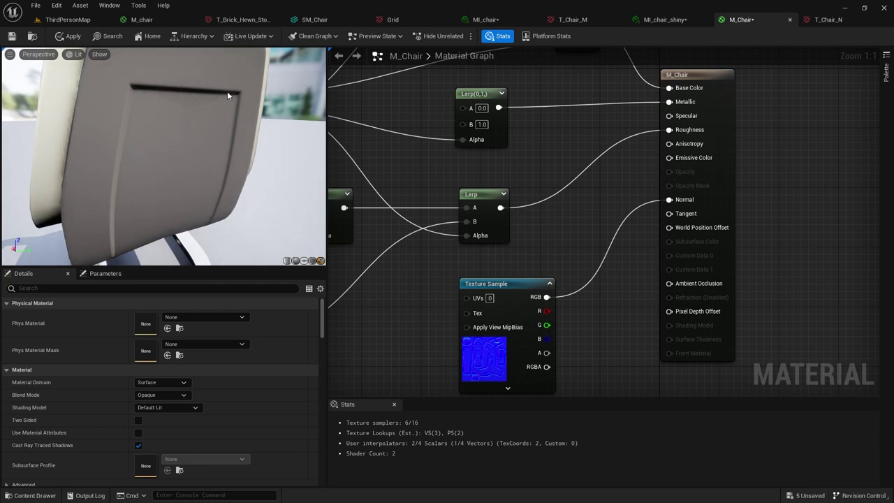
click(321, 21)
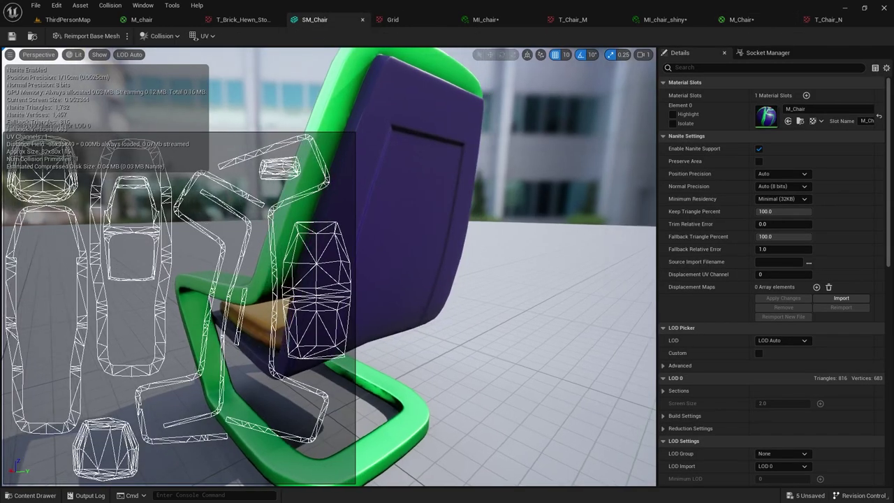
Inspect the chair mesh in Wireframe view mode, then restore Lit shading.
click(75, 54)
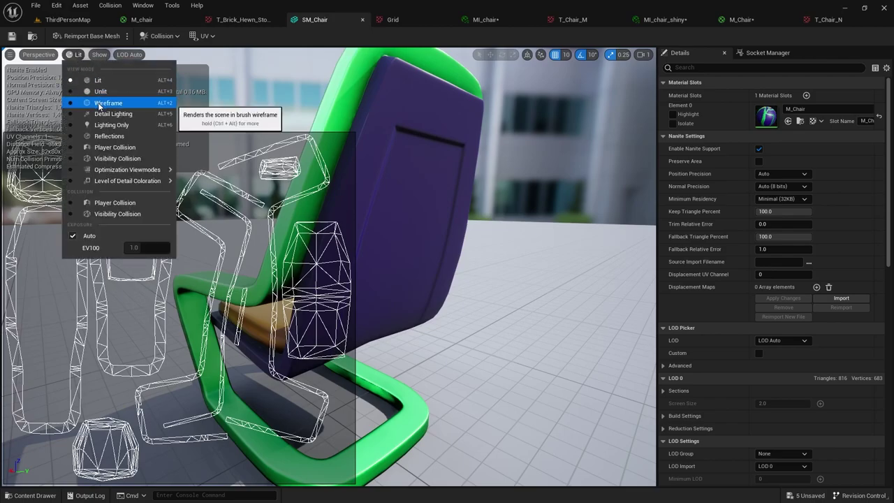
click(99, 106)
drag(98, 106, 91, 58)
click(91, 57)
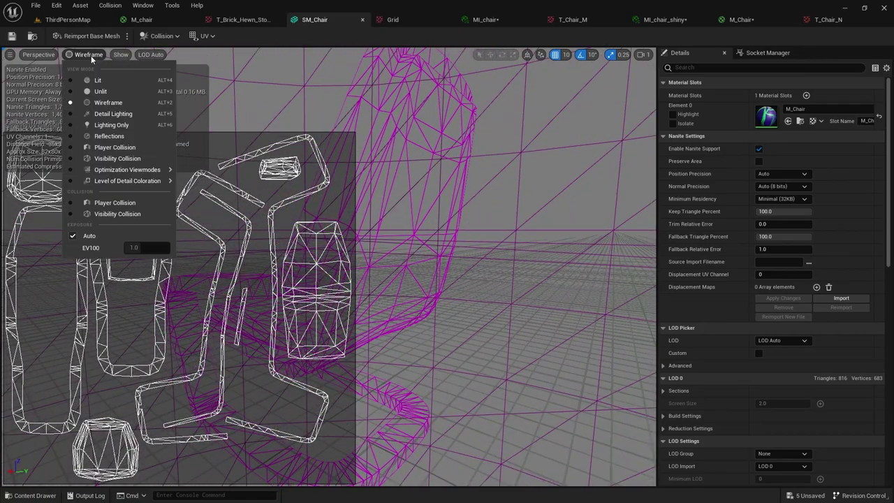
click(95, 77)
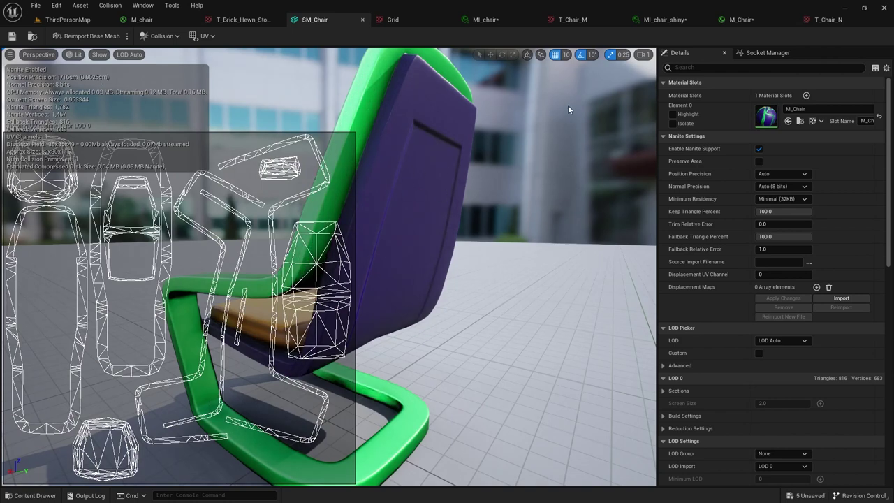
Wire a magenta Constant3Vector (0.974, 0.0679, 0.913) into Base Color and unwire Metallic.
click(760, 21)
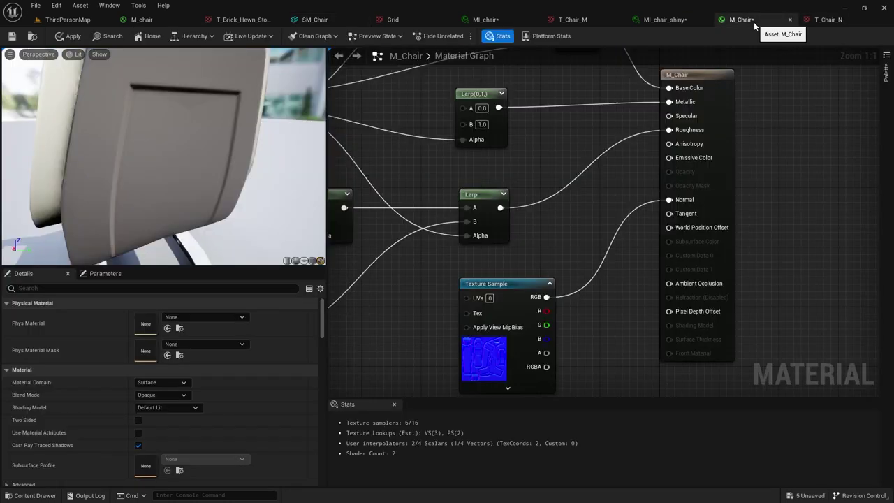
scroll(601, 139, down, 5)
scroll(592, 134, up, 3)
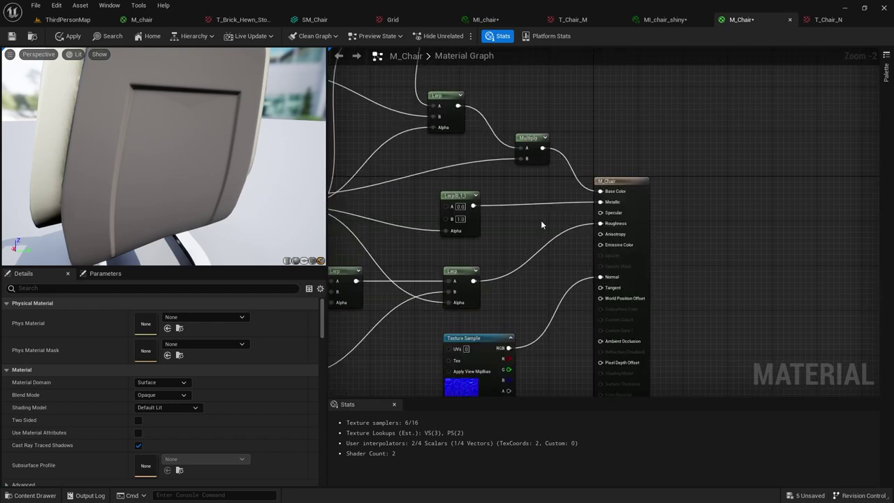
click(581, 95)
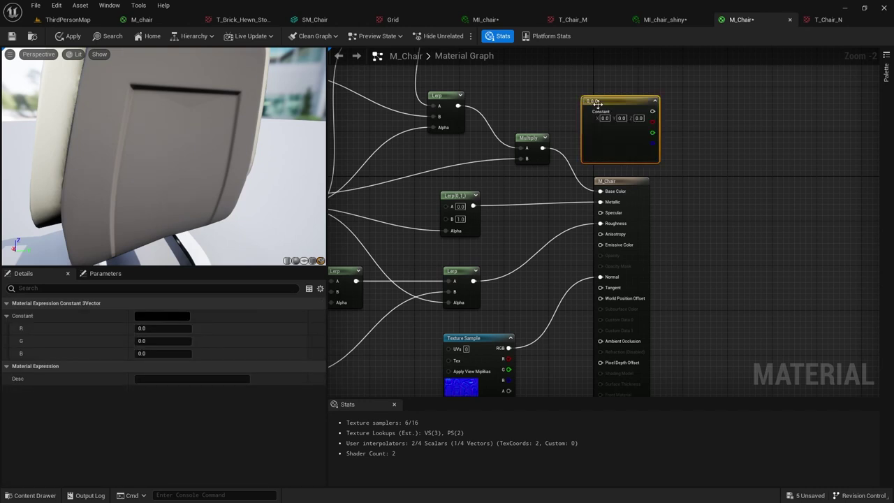
double_click(598, 143)
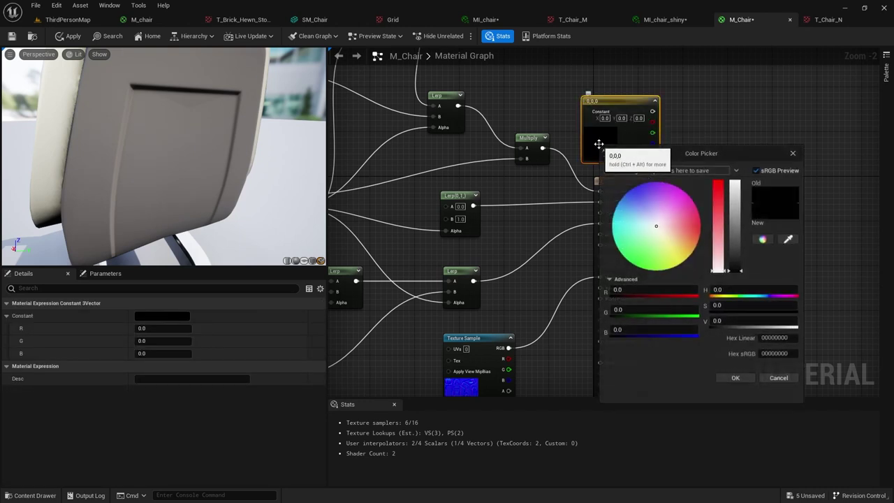
click(679, 192)
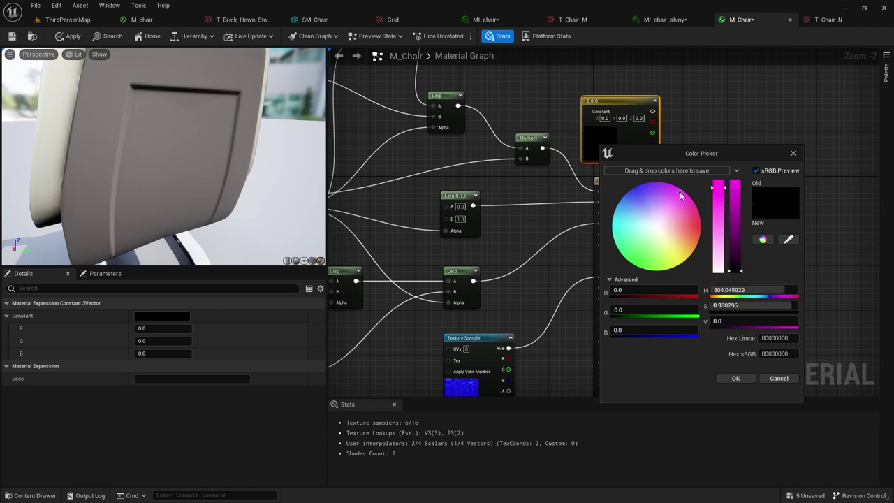
click(735, 190)
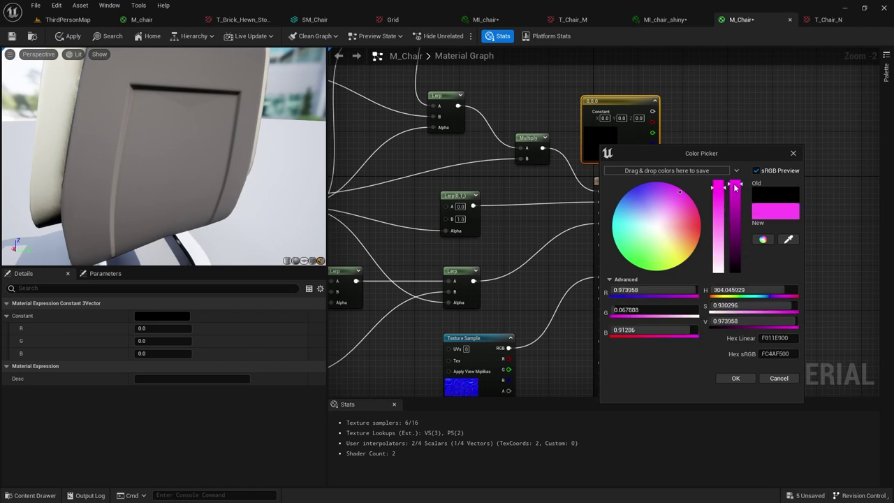
click(736, 378)
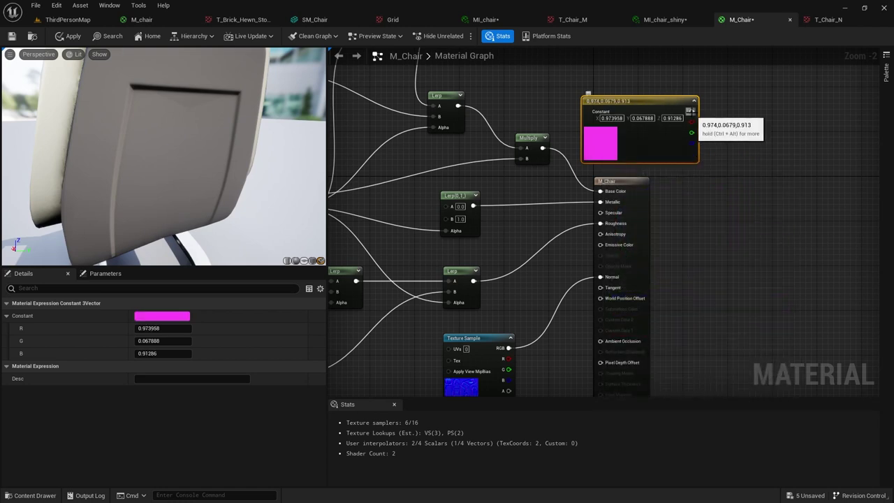
drag(691, 111, 601, 191)
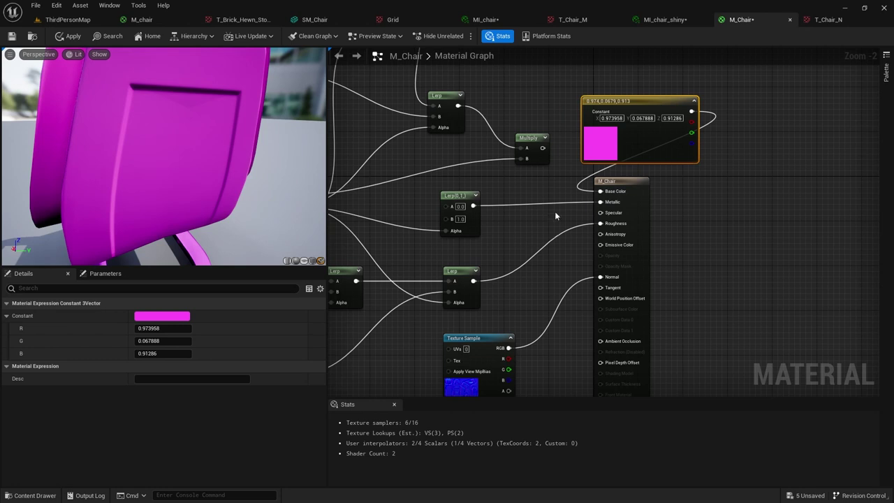
alt+click(555, 207)
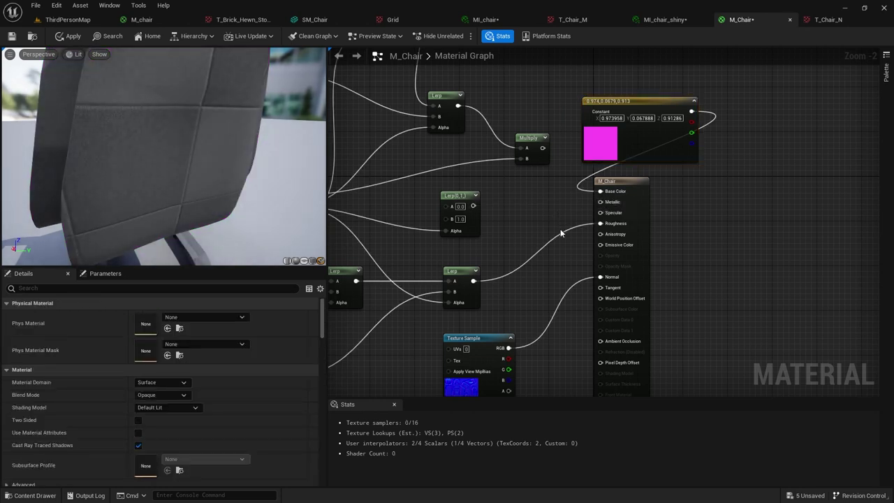
Disconnect the normal map from Normal and orbit the magenta chair preview.
alt+click(571, 287)
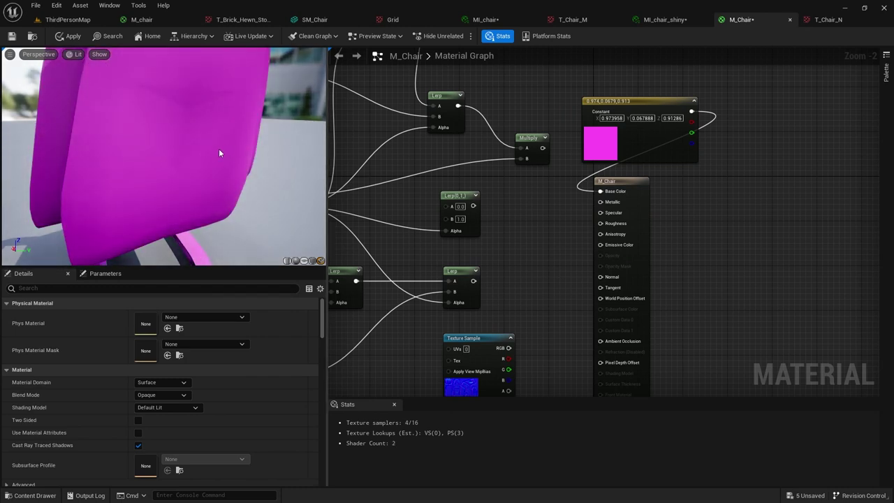
mouse_move(219, 150)
right_down()
mouse_move(219, 202)
mouse_move(219, 133)
right_up()
drag(220, 133, 154, 126)
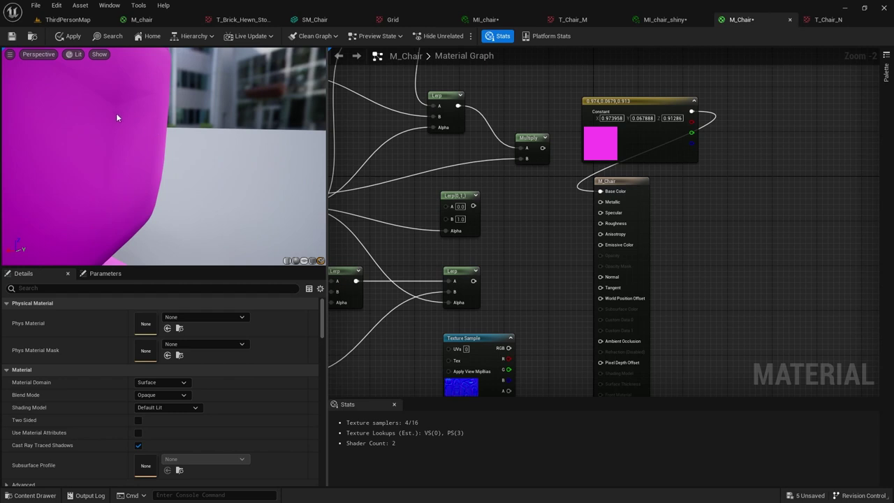
mouse_move(202, 144)
mouse_down()
mouse_move(220, 144)
mouse_move(192, 140)
mouse_up()
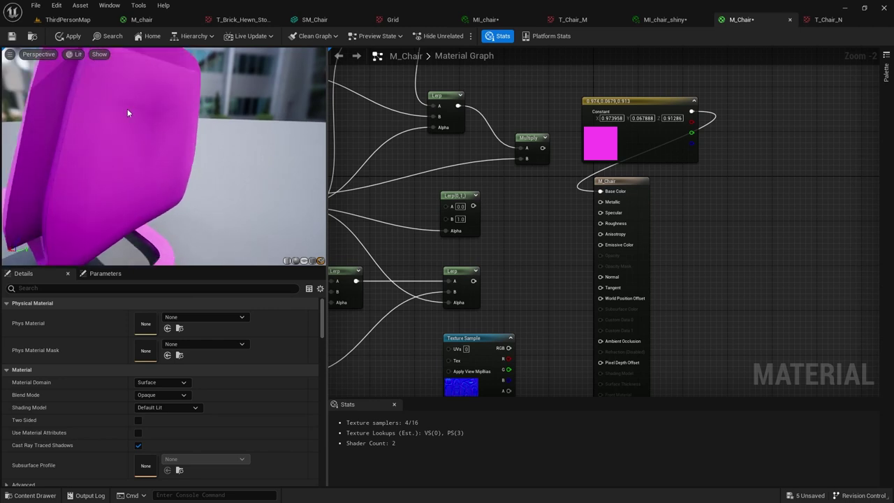
mouse_move(110, 130)
mouse_down()
mouse_move(98, 130)
mouse_move(116, 130)
mouse_up()
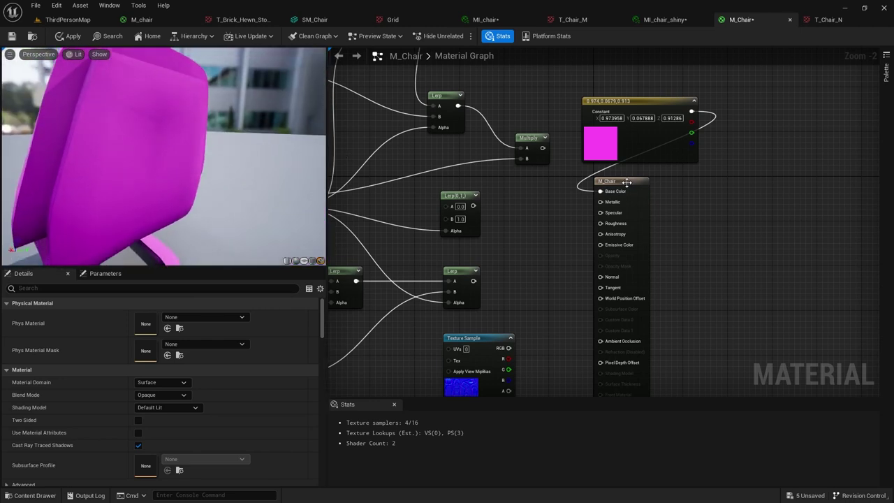
Reconnect Lerp(0,1) to Metallic and the other Lerp to Roughness.
drag(626, 182, 647, 180)
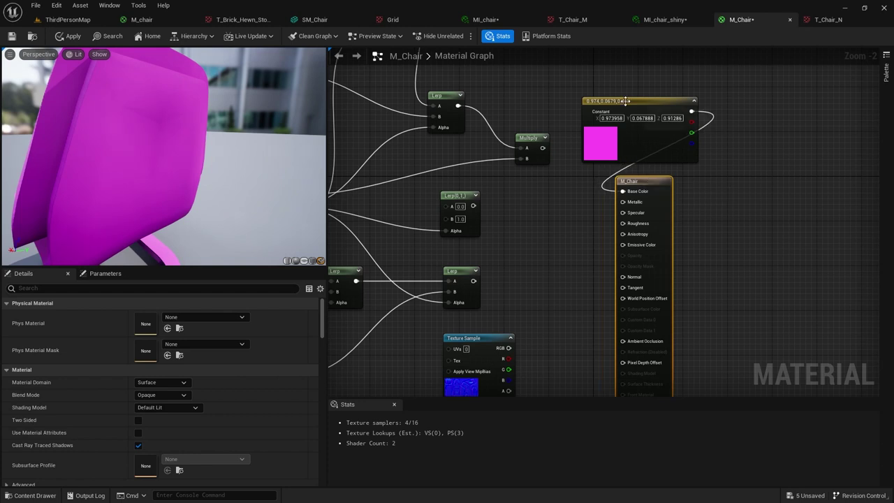
drag(115, 168, 209, 172)
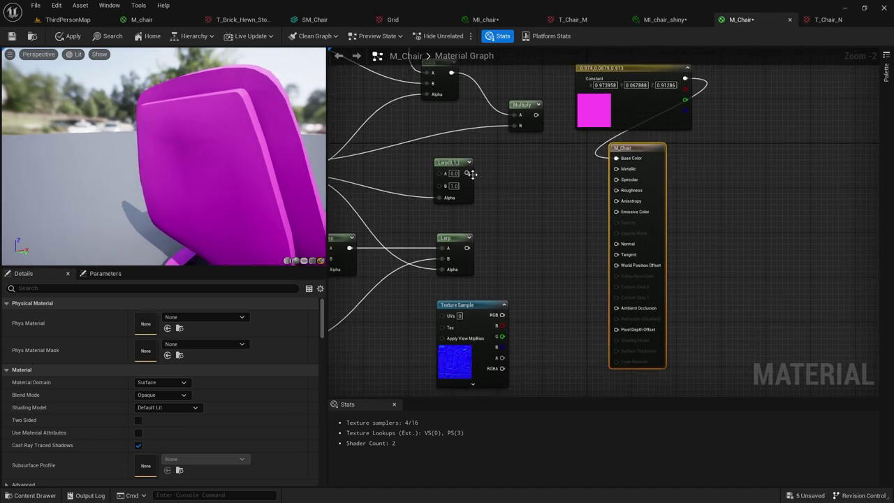
drag(466, 173, 617, 169)
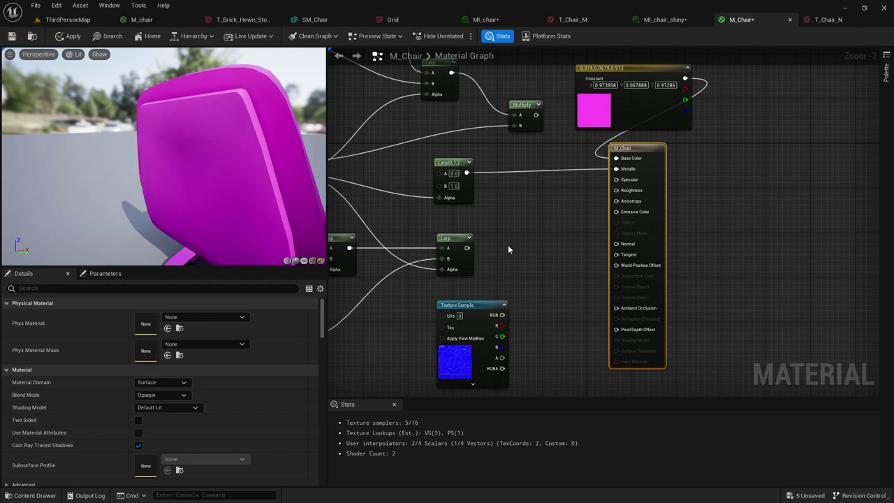
mouse_move(466, 248)
mouse_down()
mouse_move(547, 274)
mouse_move(538, 228)
mouse_move(616, 190)
mouse_up()
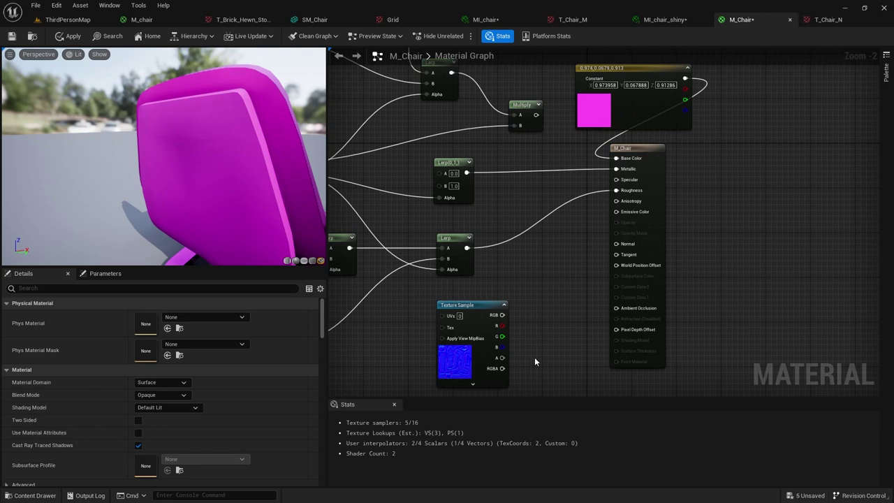
Rewire the normal map to Normal and Multiply to Base Color, then save M_Chair.
drag(502, 315, 610, 245)
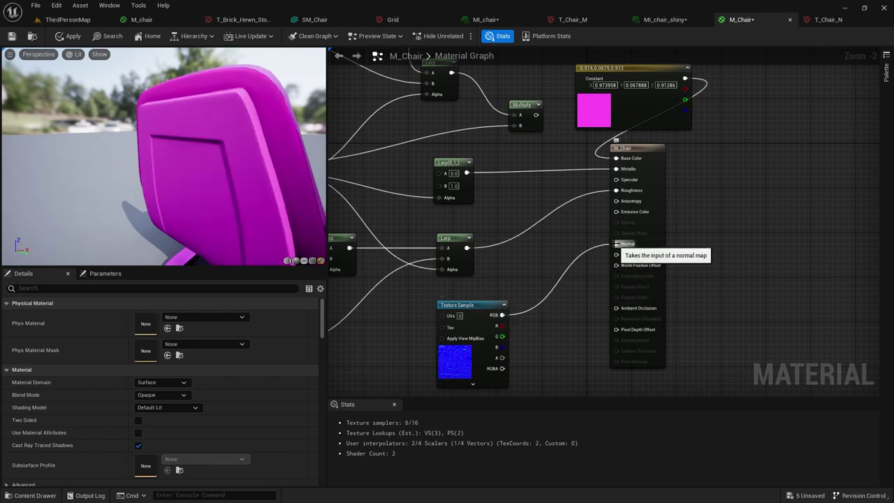
mouse_move(156, 225)
mouse_down()
mouse_move(94, 225)
mouse_move(140, 225)
mouse_up()
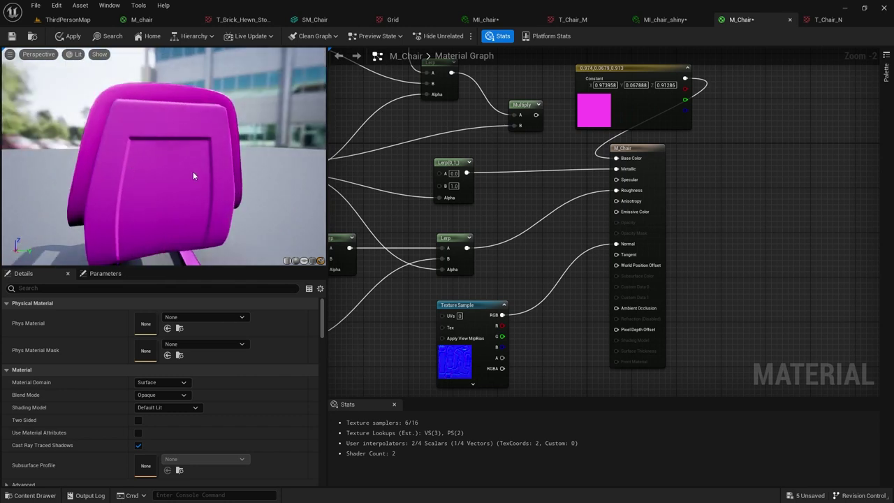
drag(206, 173, 199, 157)
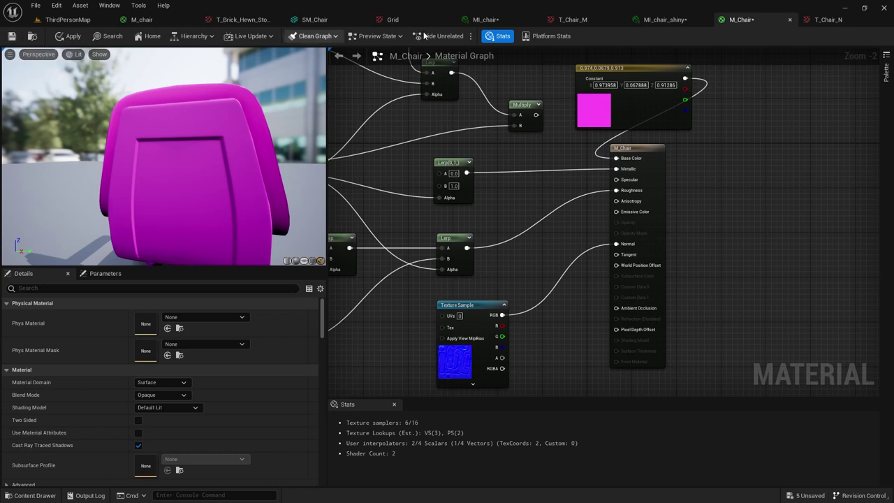
drag(539, 115, 616, 159)
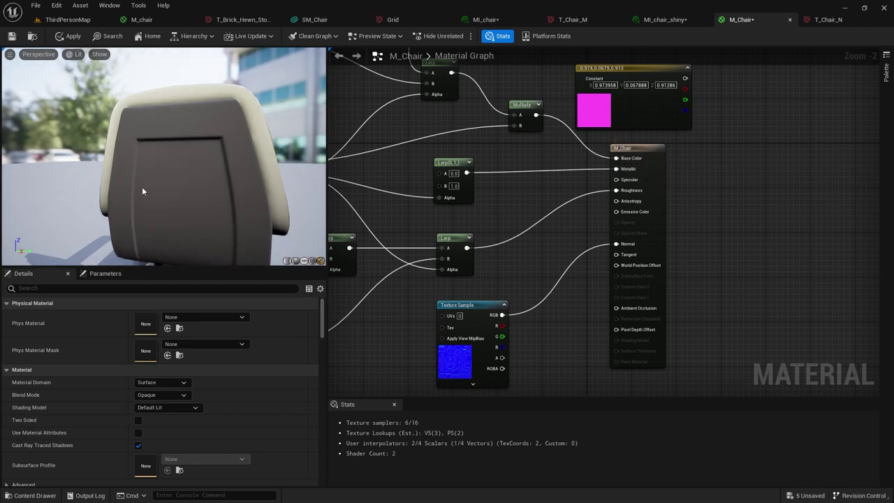
drag(115, 202, 120, 117)
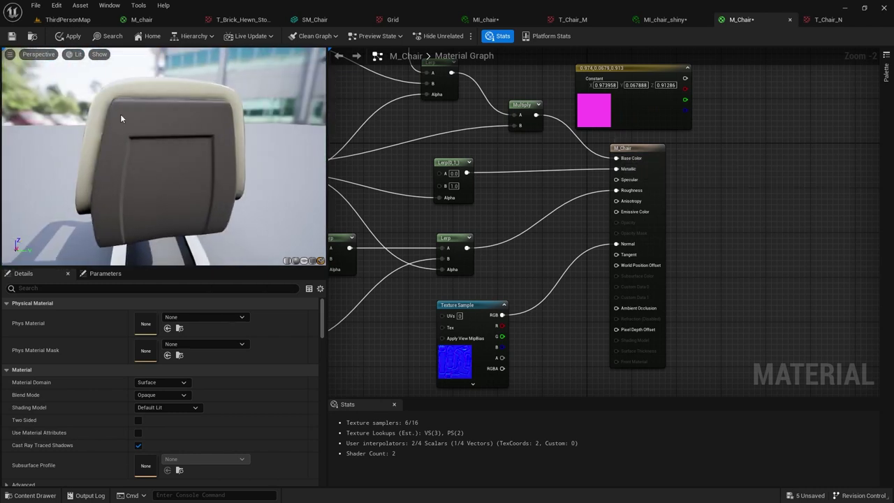
click(11, 35)
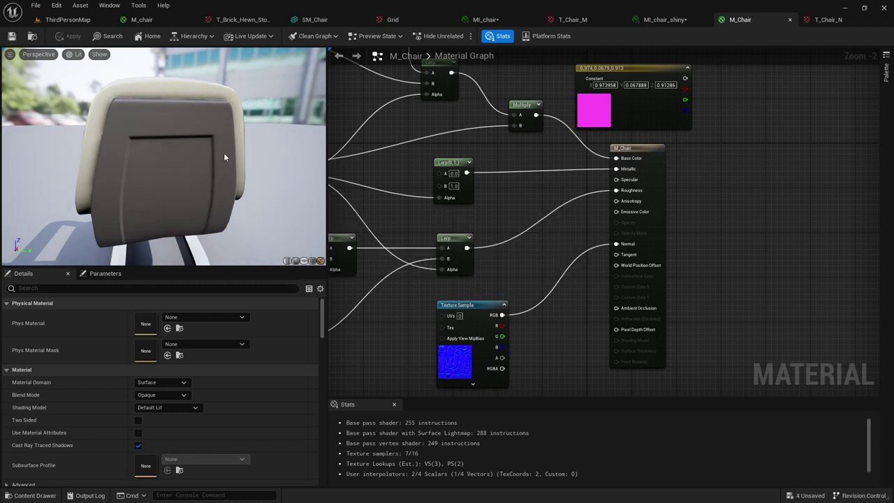
Create a material instance of M_Chair named M_Chair_Inst in Props/Materials.
click(79, 21)
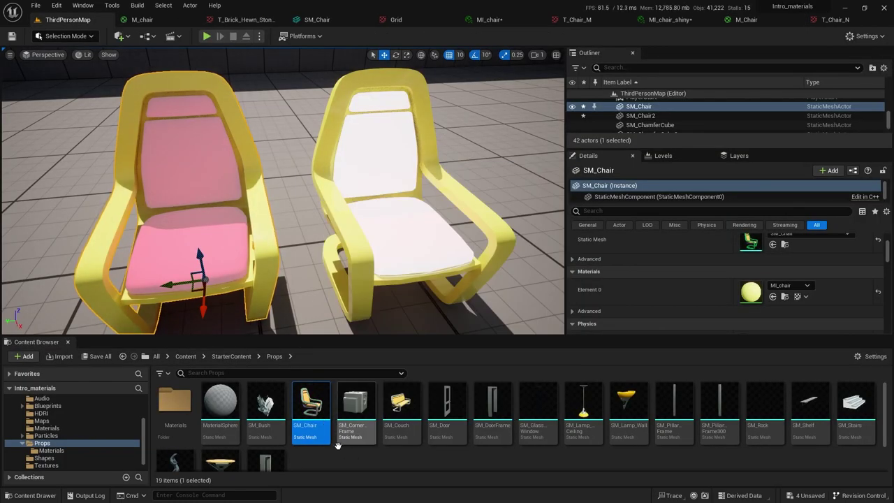
click(60, 453)
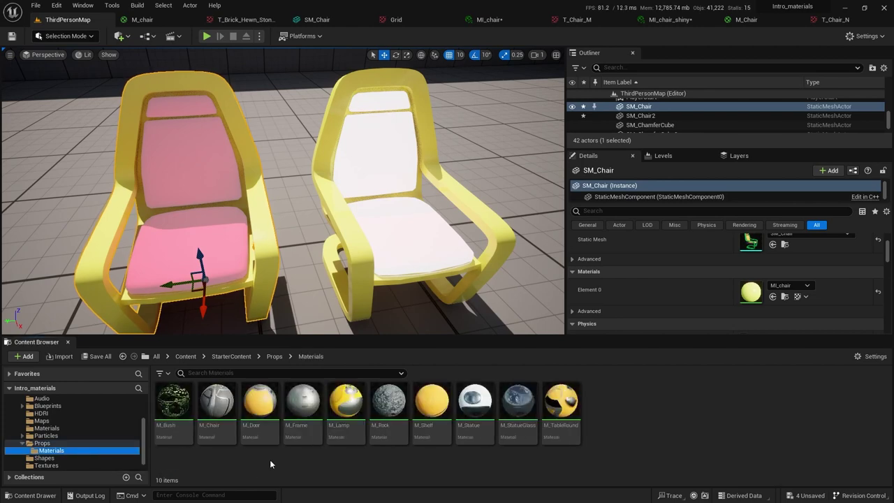
click(218, 409)
right_click(215, 409)
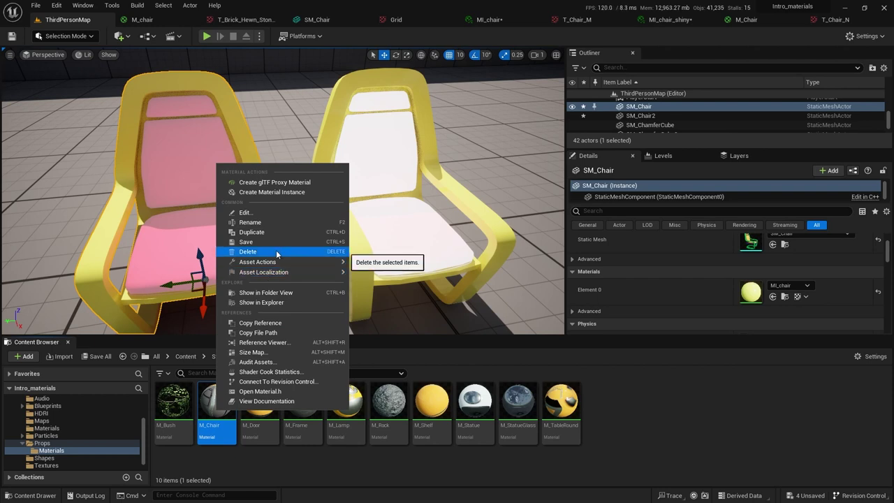
click(289, 193)
key(Return)
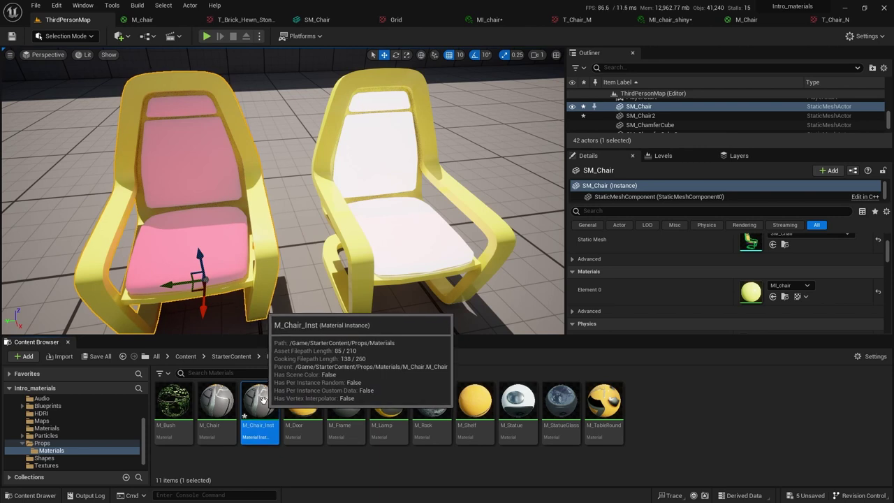
Apply M_Chair_Inst to the white second chair and open it for editing.
drag(260, 405, 391, 231)
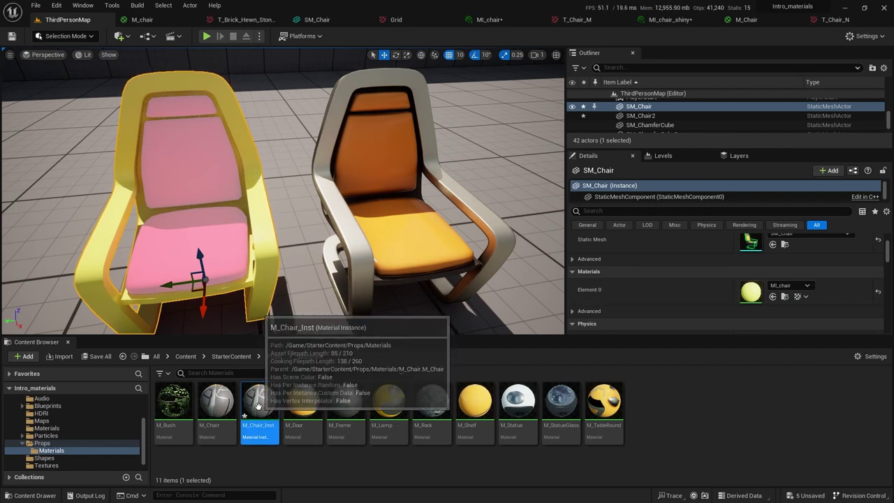
click(385, 250)
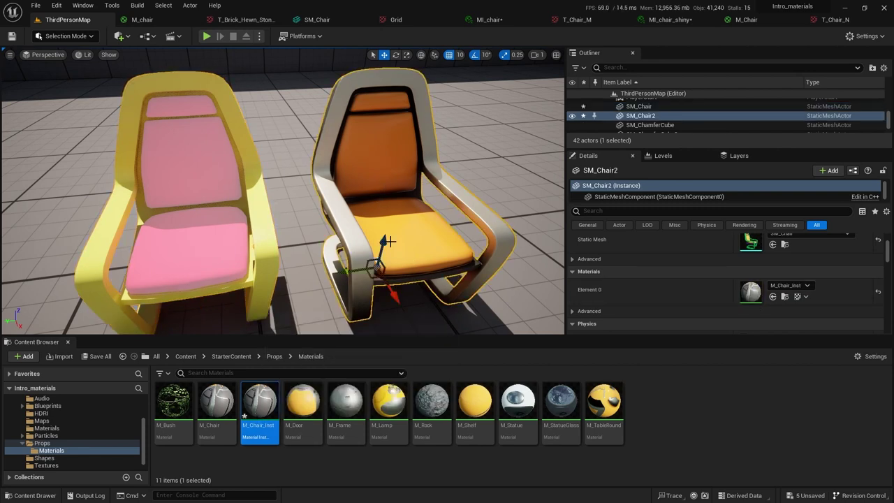
double_click(751, 292)
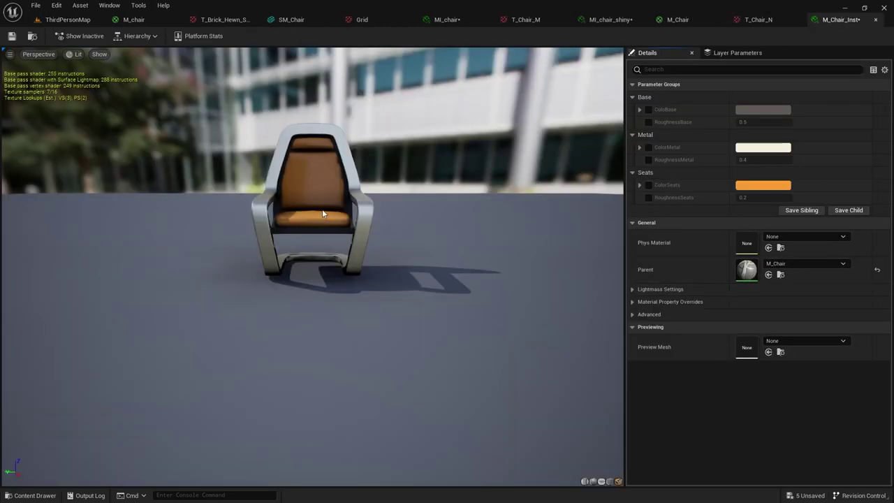
Orbit the instance preview, then view M_Chair's ColorBase, ColorSeats and ColorMetal nodes.
drag(323, 214, 472, 164)
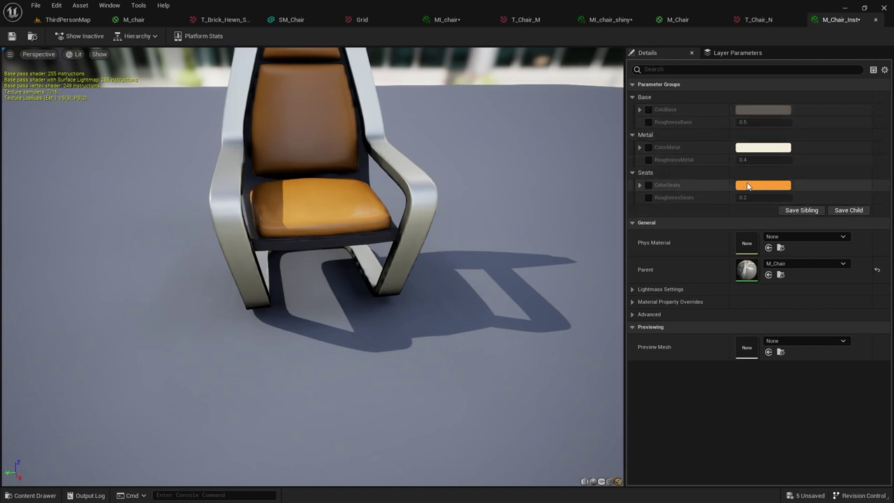
click(679, 23)
right_drag(505, 172, 777, 449)
Inspect the ColorSeats parameter and reposition the magenta constant node in M_Chair.
scroll(751, 370, up, 2)
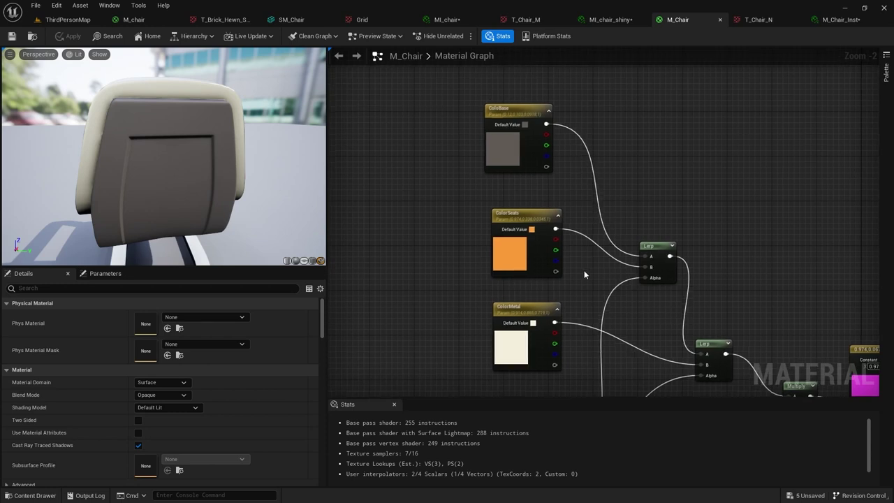
scroll(516, 213, up, 2)
click(517, 213)
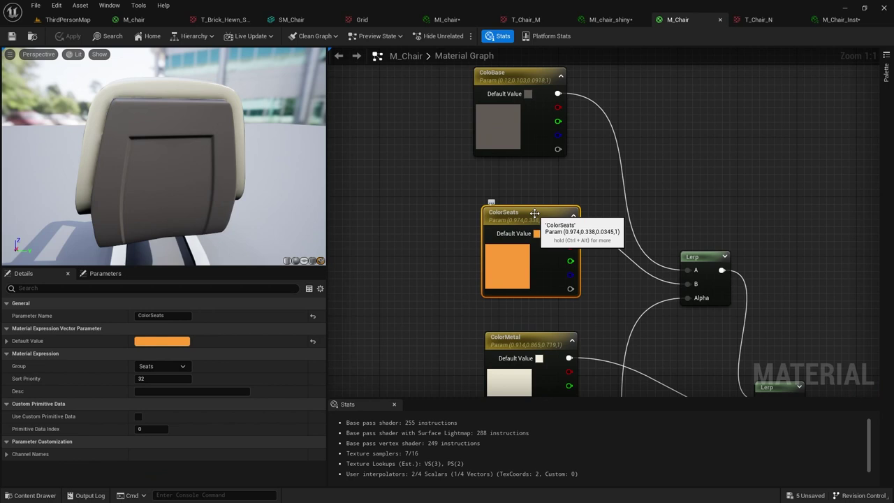
right_drag(696, 214, 425, 143)
click(614, 264)
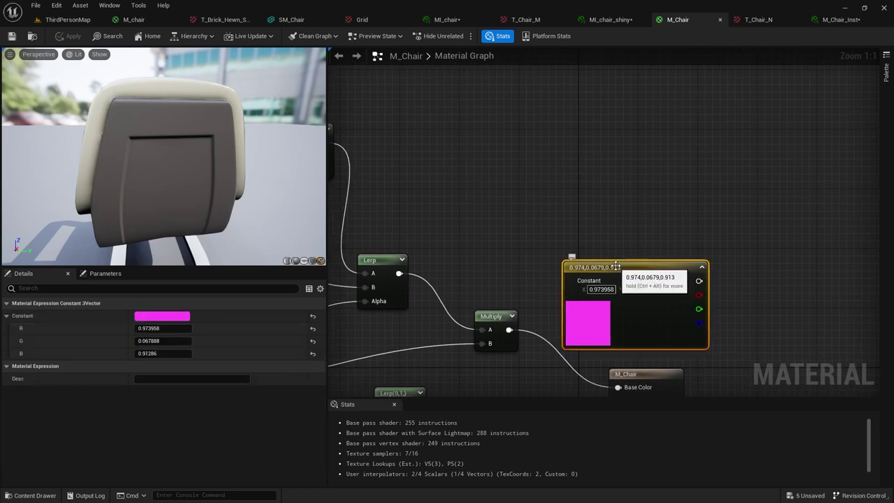
right_click(615, 267)
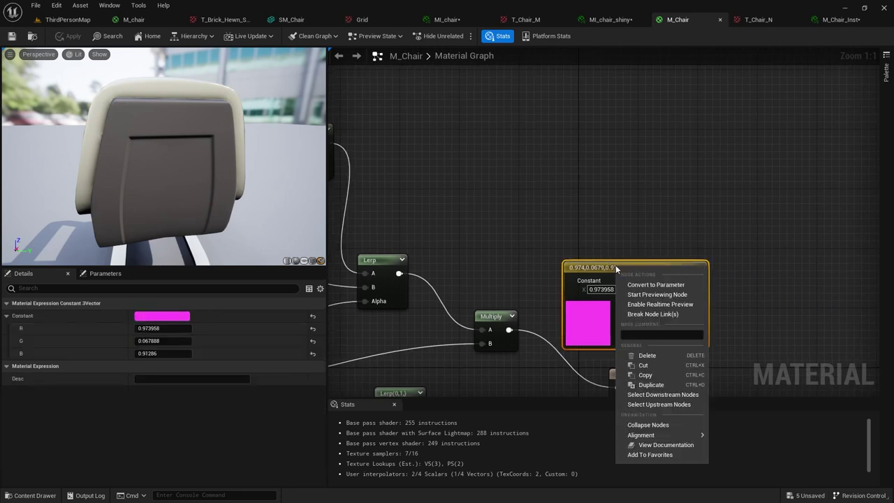
click(599, 211)
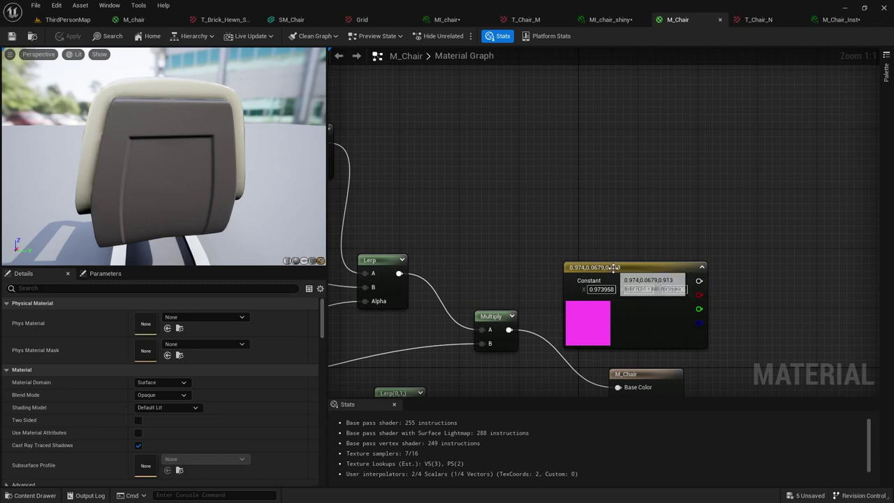
drag(624, 264, 631, 229)
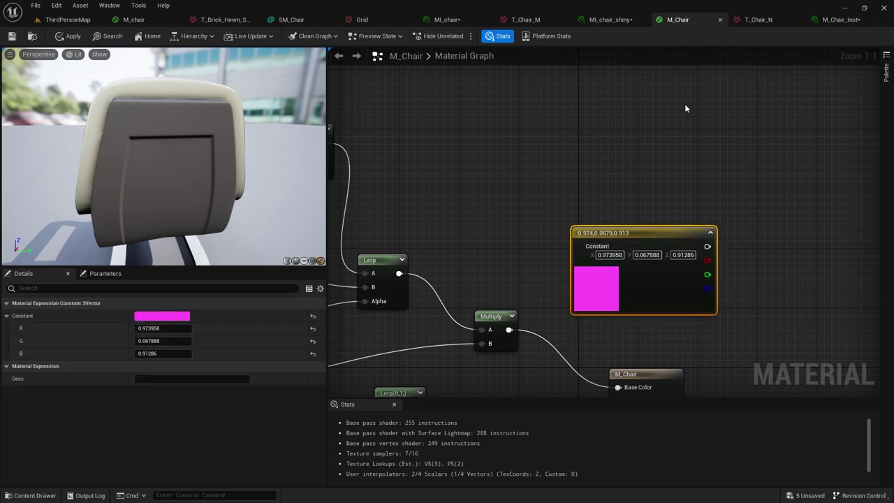
click(831, 20)
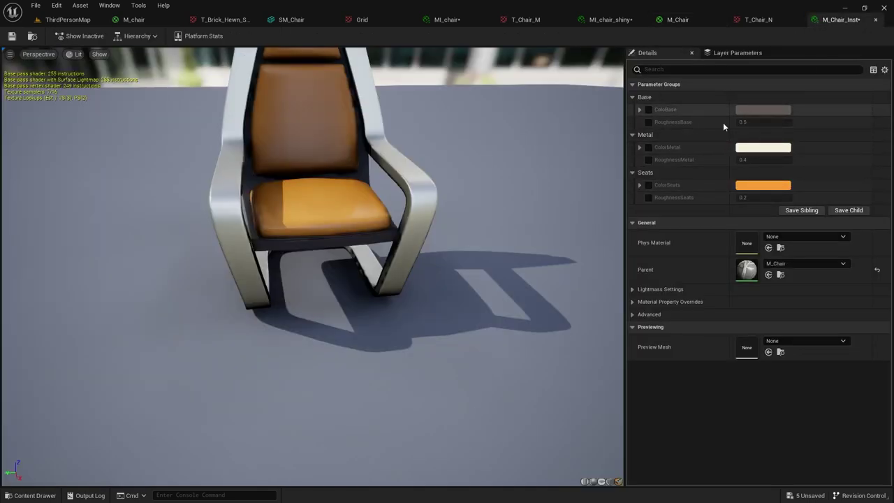
click(676, 19)
Convert the magenta constant into a vector parameter named 'Pinkish' and apply.
right_click(659, 233)
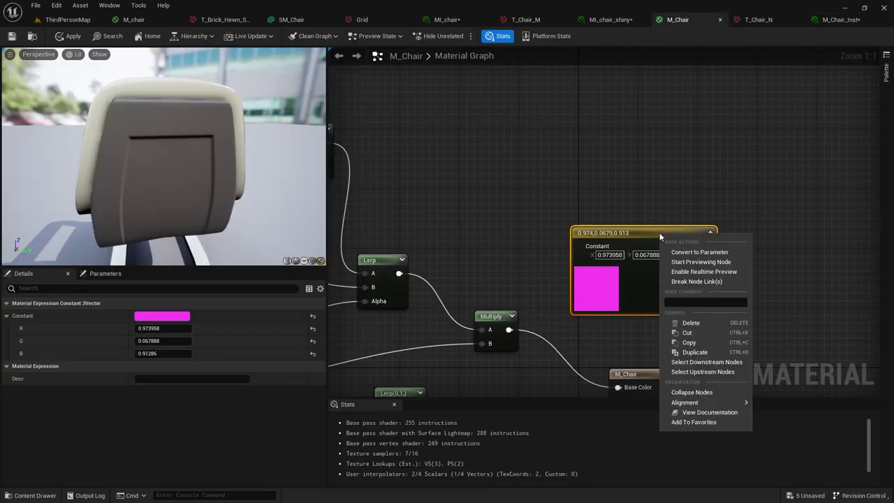
click(691, 250)
text(P)
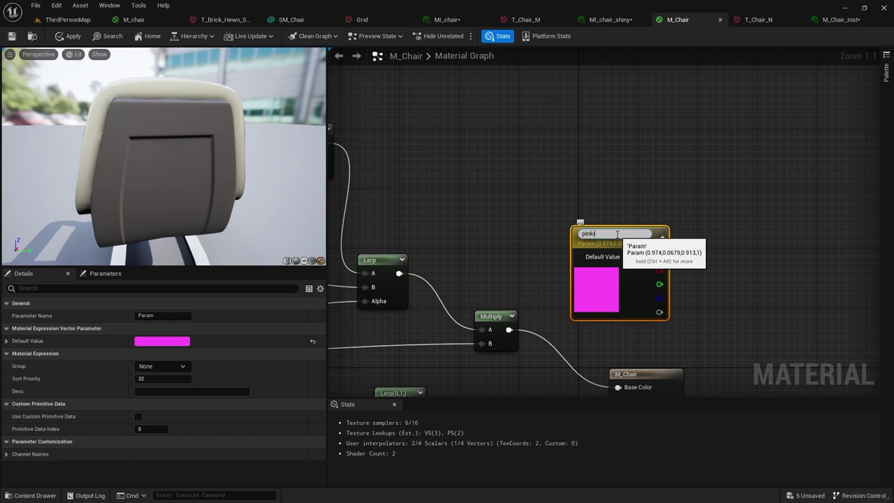
text(inkish)
key(Return)
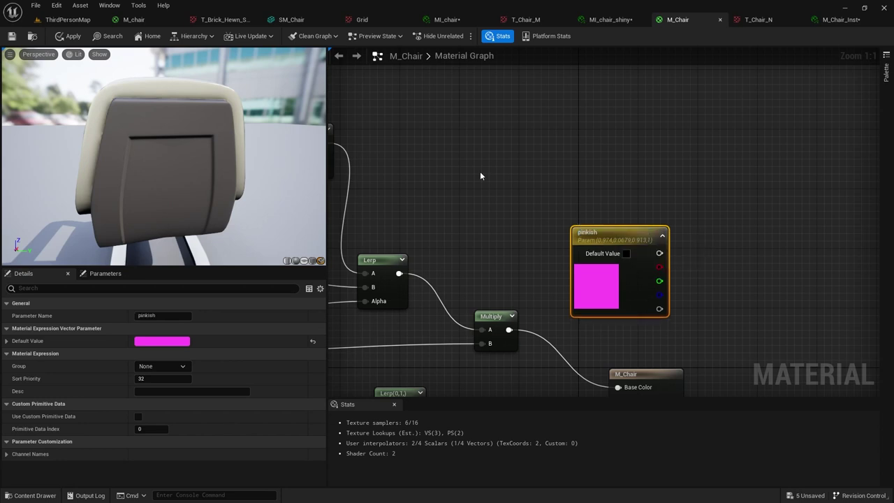
click(11, 36)
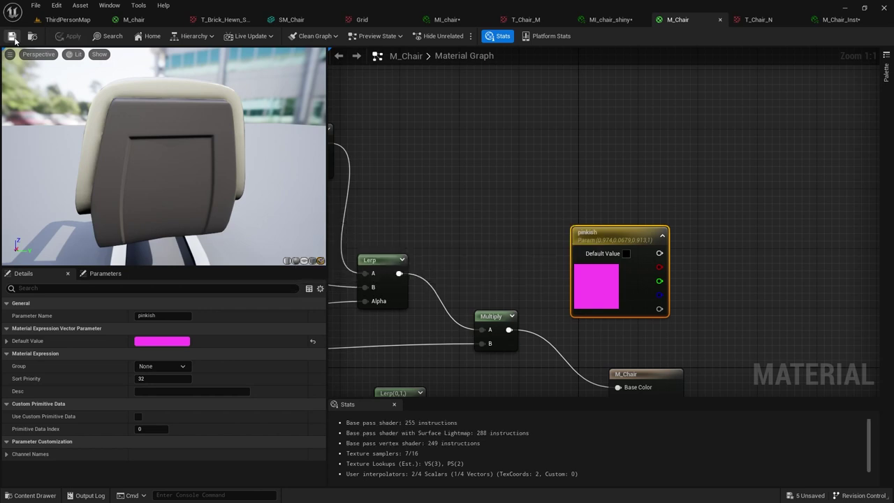
Connect the pinkish parameter to Emissive Color and save M_Chair.
click(844, 20)
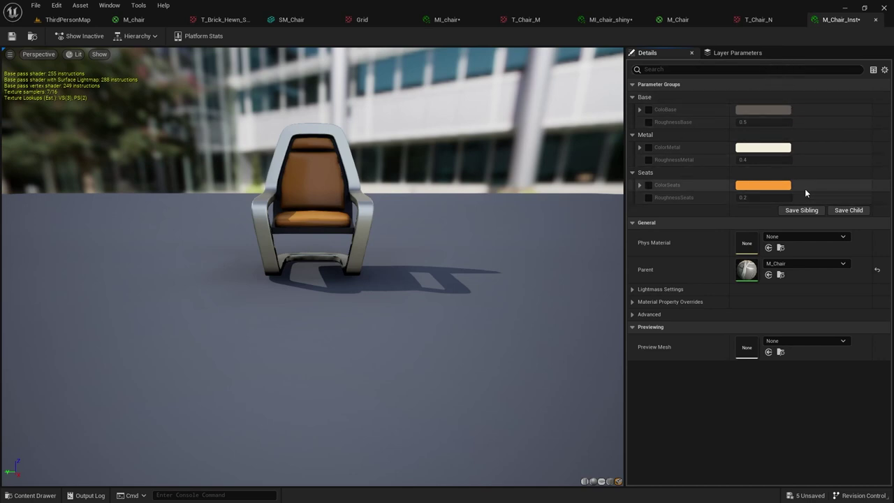
click(678, 20)
right_drag(709, 345, 709, 175)
drag(636, 86, 593, 256)
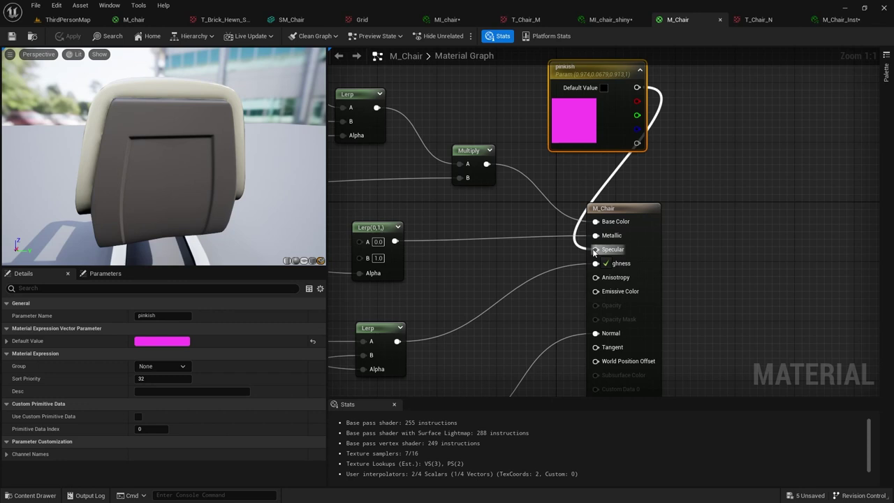
drag(594, 253, 596, 291)
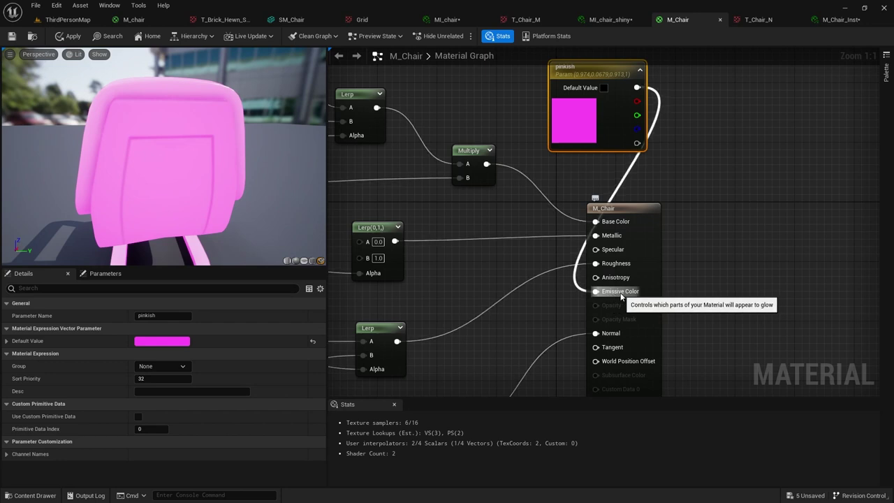
click(18, 39)
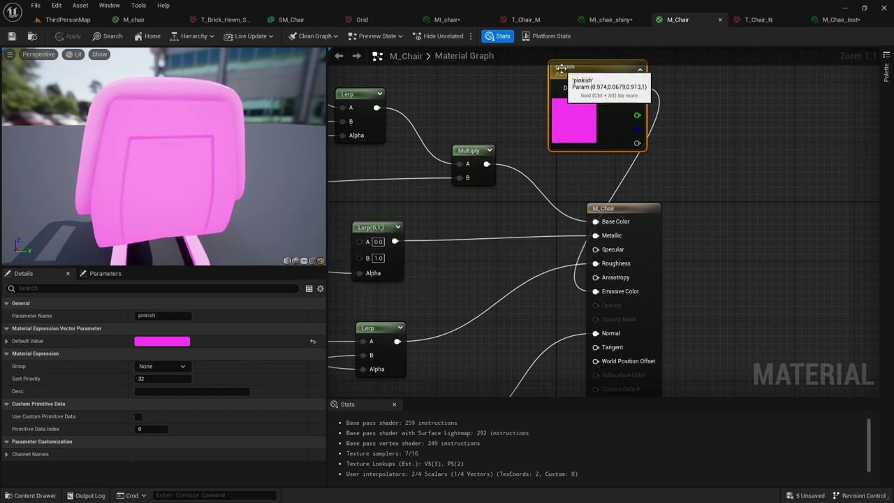
Override pinkish in M_Chair_Inst with a green colour.
click(838, 20)
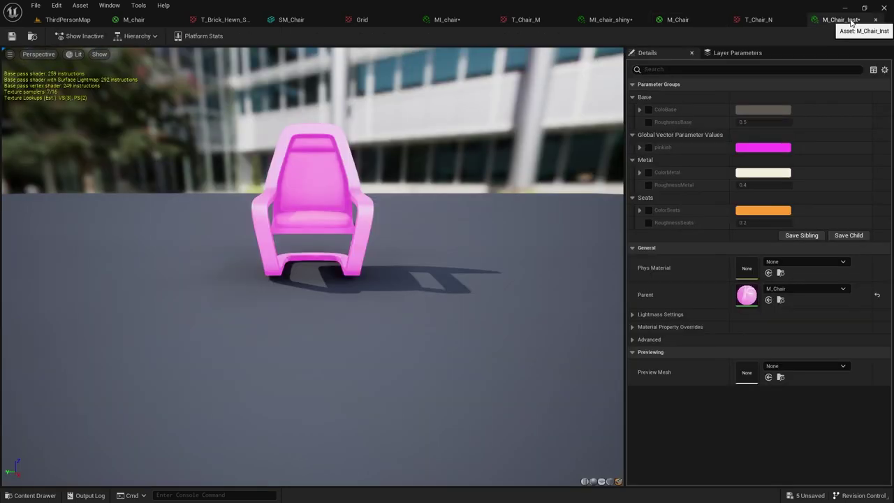
click(649, 148)
click(750, 153)
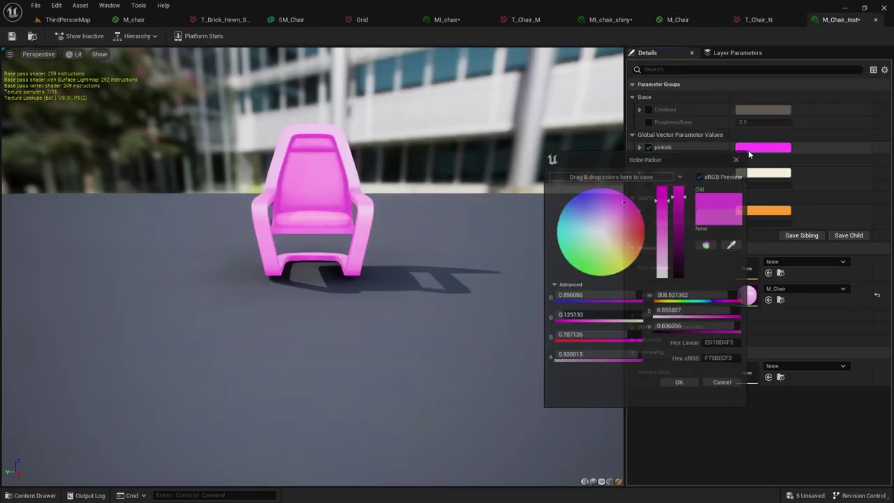
click(580, 267)
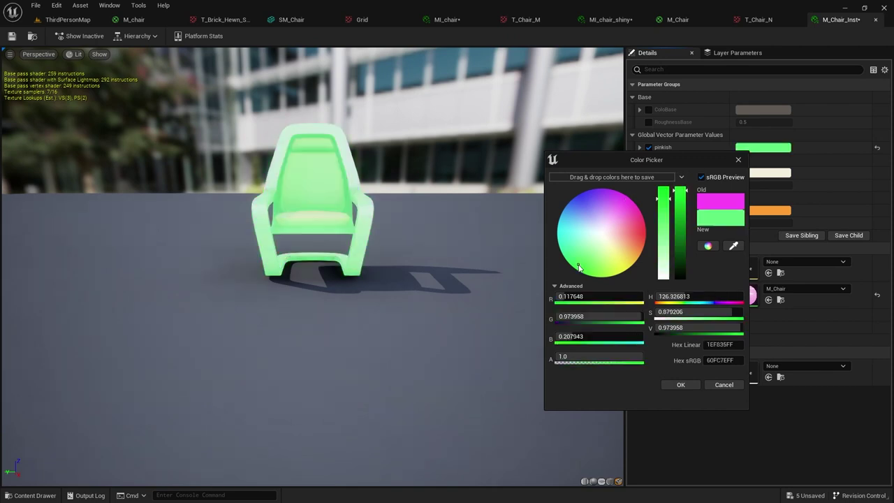
click(675, 384)
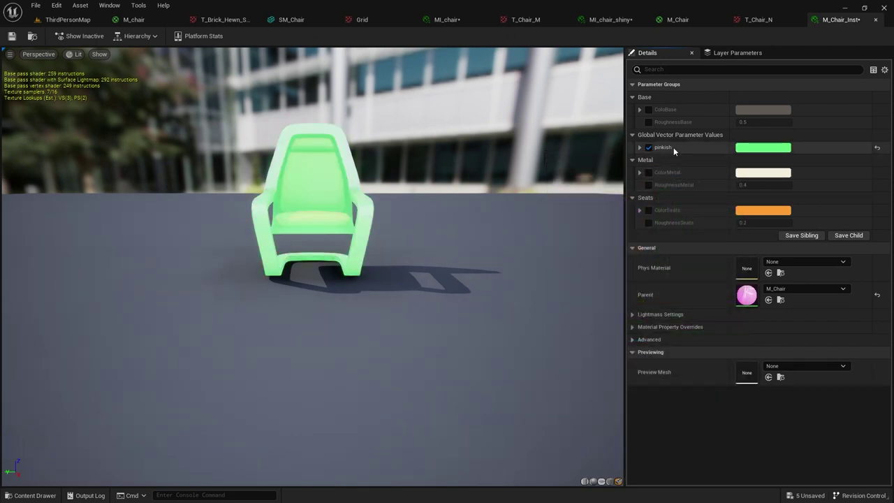
Unwire pinkish from Emissive Color in M_Chair, save, and return to M_Chair_Inst.
click(677, 19)
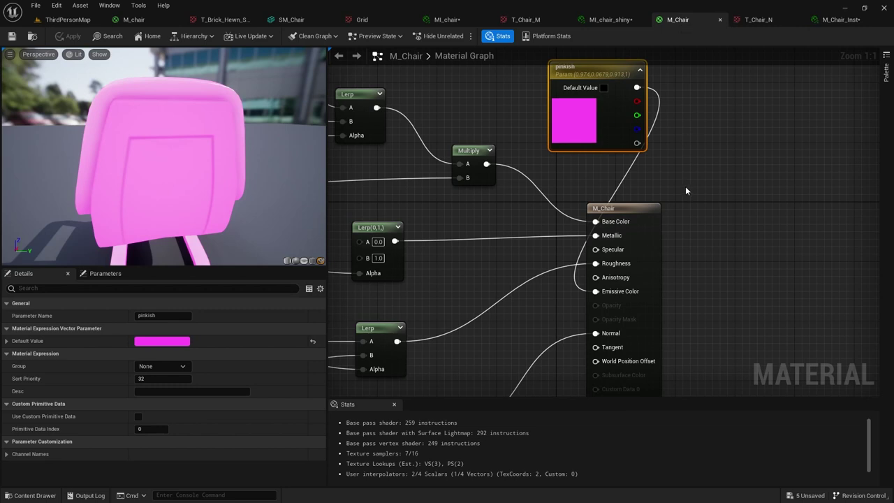
alt+click(624, 178)
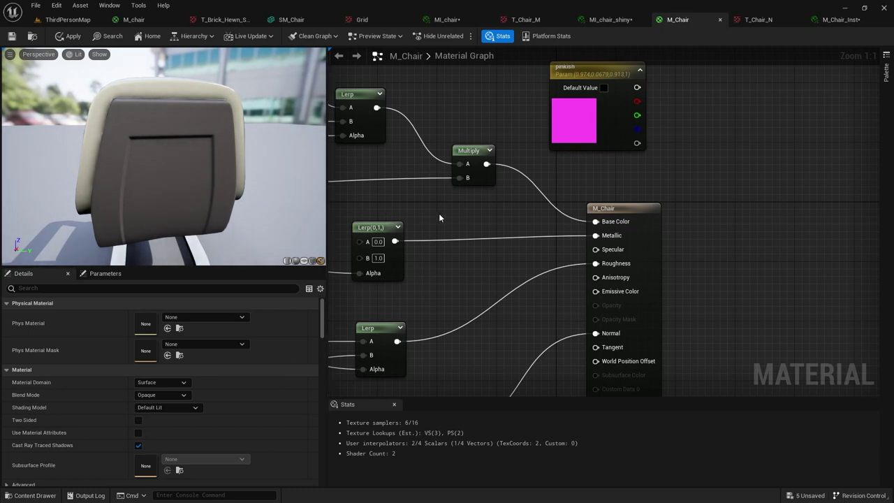
click(11, 37)
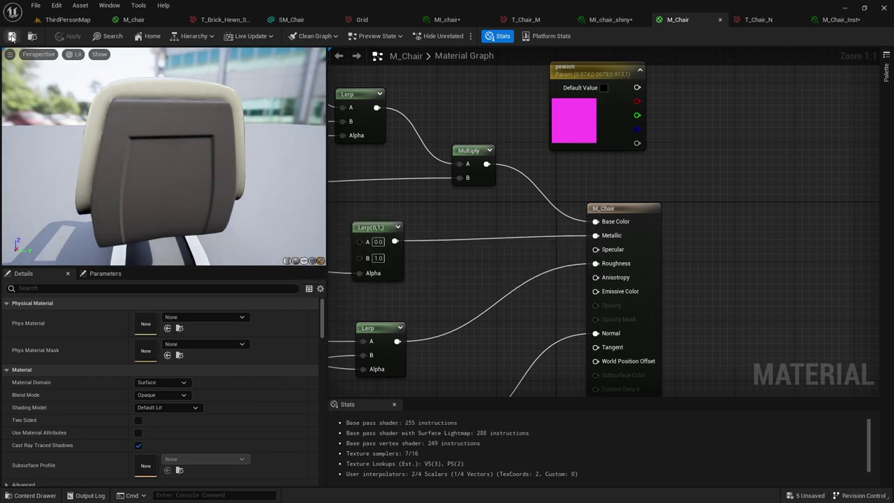
click(834, 21)
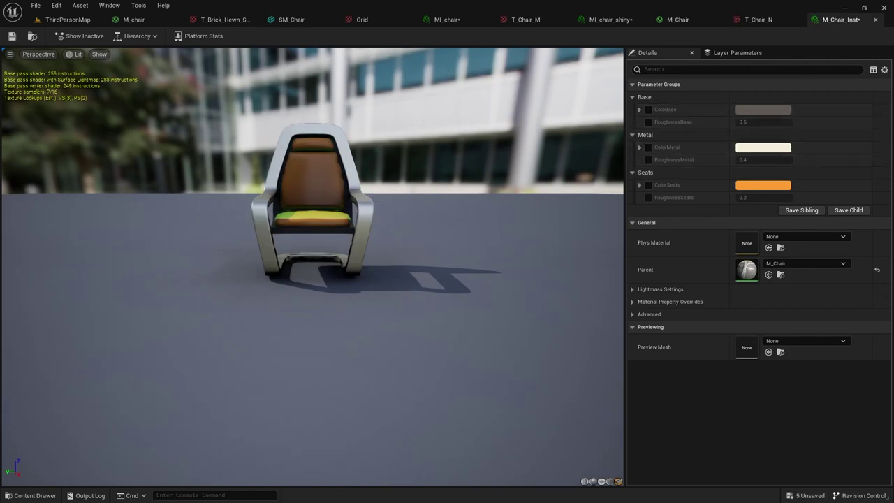
Override ColorSeats in M_Chair_Inst with a magenta shade.
scroll(410, 223, up, 3)
drag(410, 223, 458, 209)
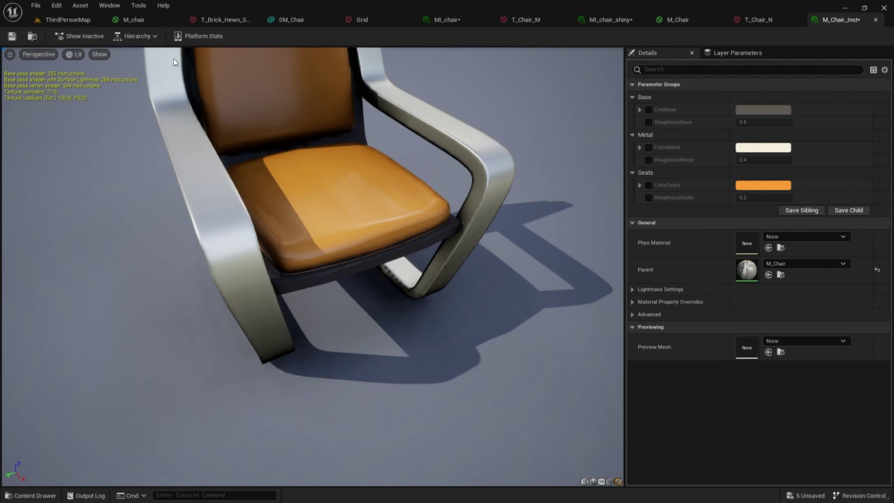
click(649, 185)
click(761, 186)
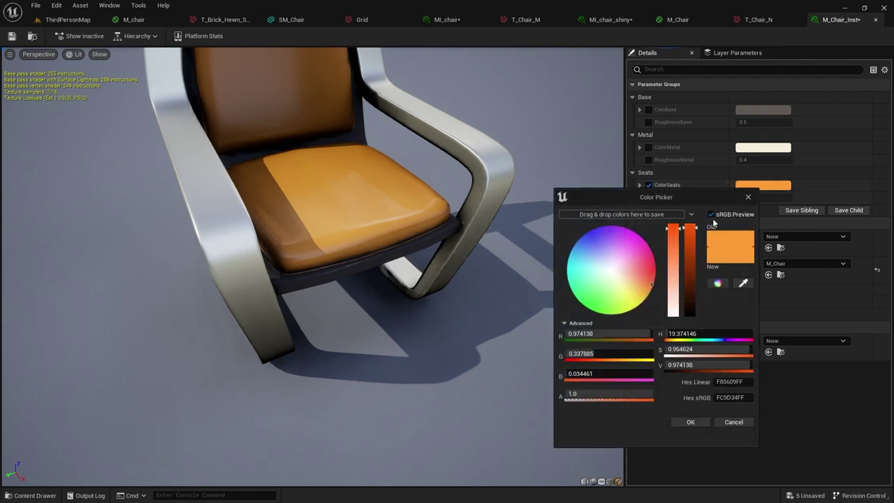
click(647, 253)
click(690, 421)
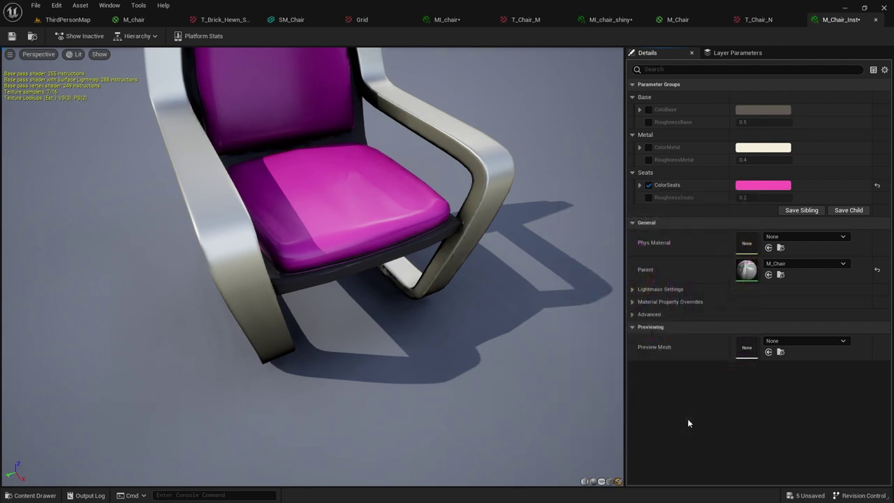
Override RoughnessSeats to 0.05 and RoughnessMetal to 0.1, then return to the level.
click(649, 198)
click(762, 198)
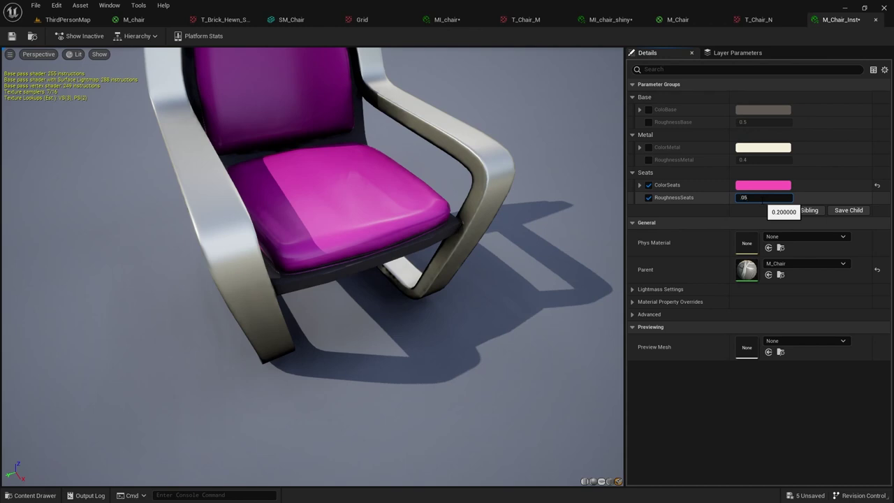
key(Return)
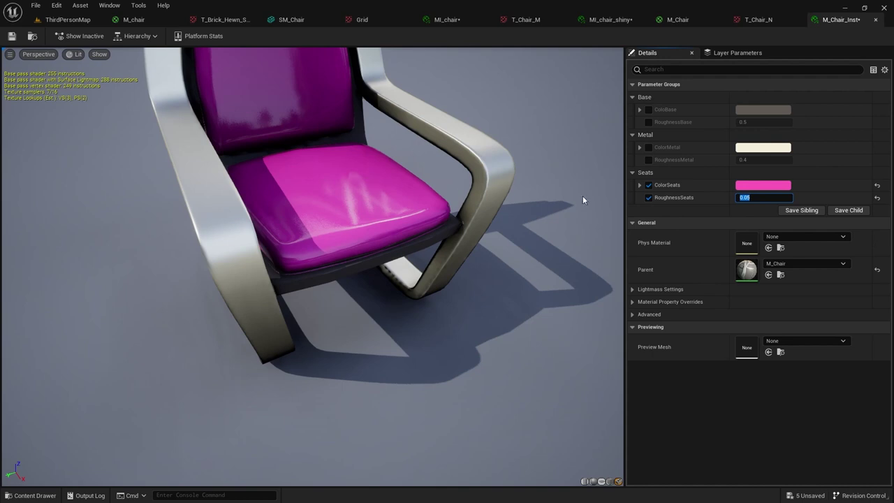
click(648, 160)
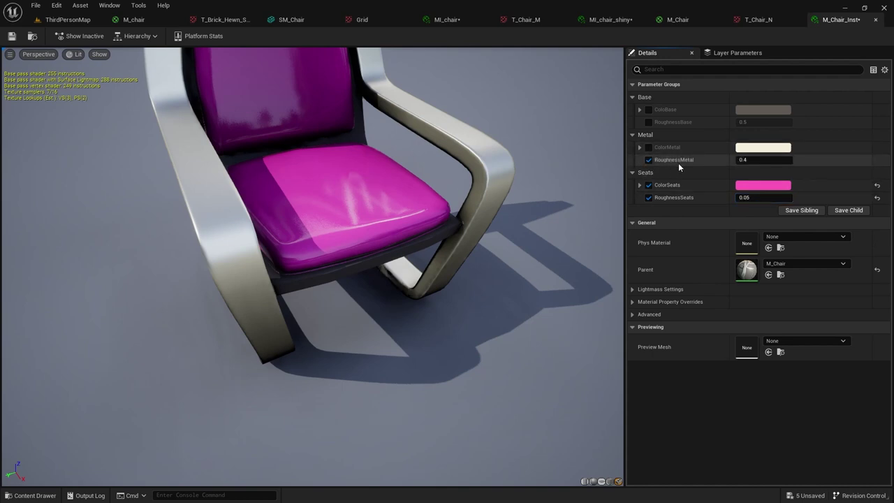
click(761, 160)
text(.1)
key(Return)
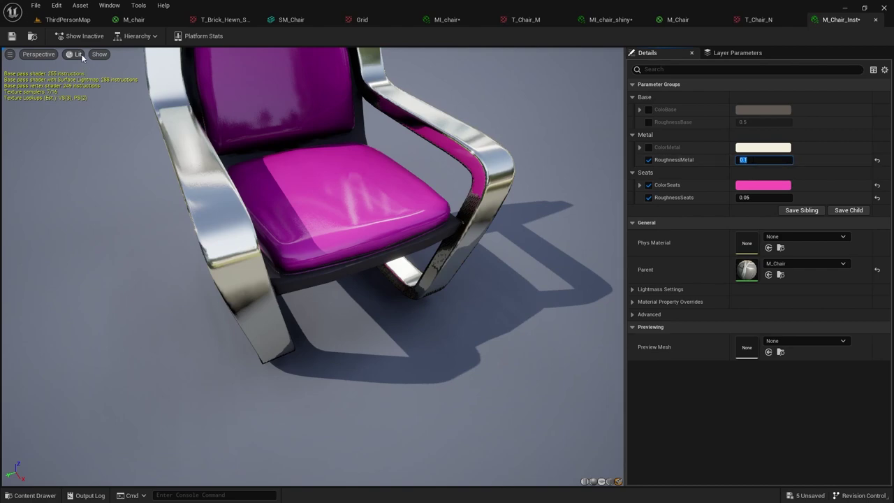
click(68, 19)
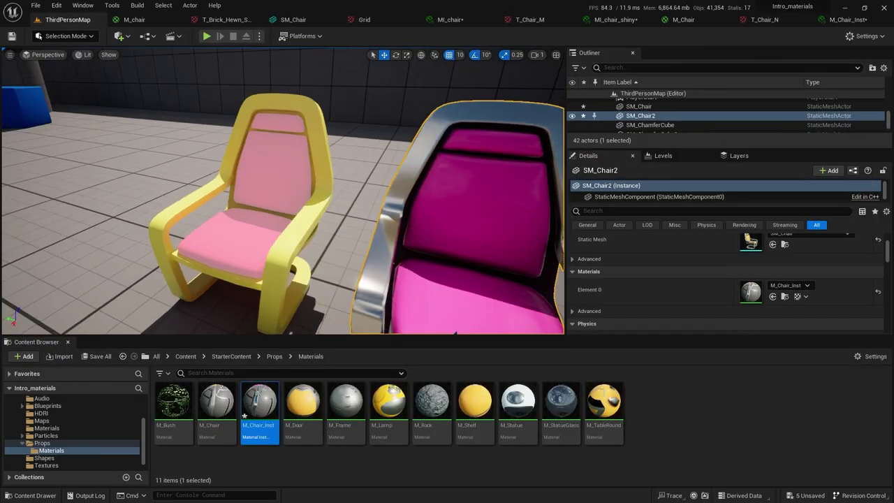
right_drag(419, 248, 505, 248)
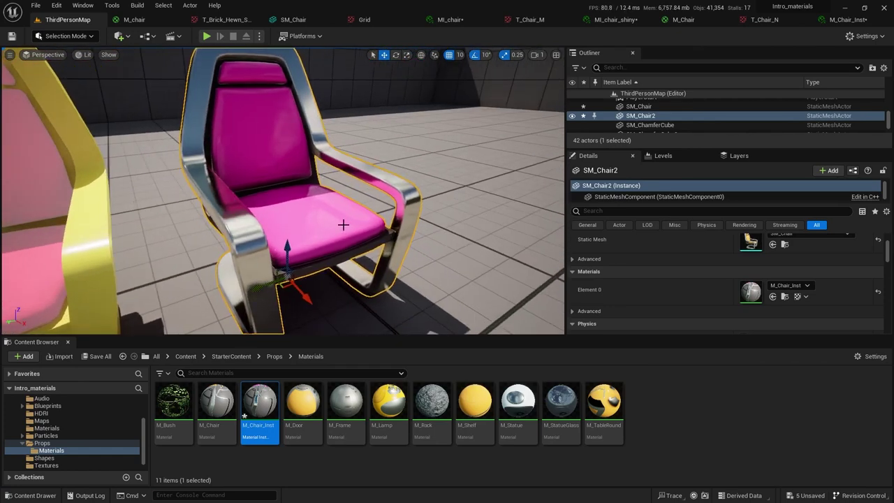
right_drag(440, 241, 419, 241)
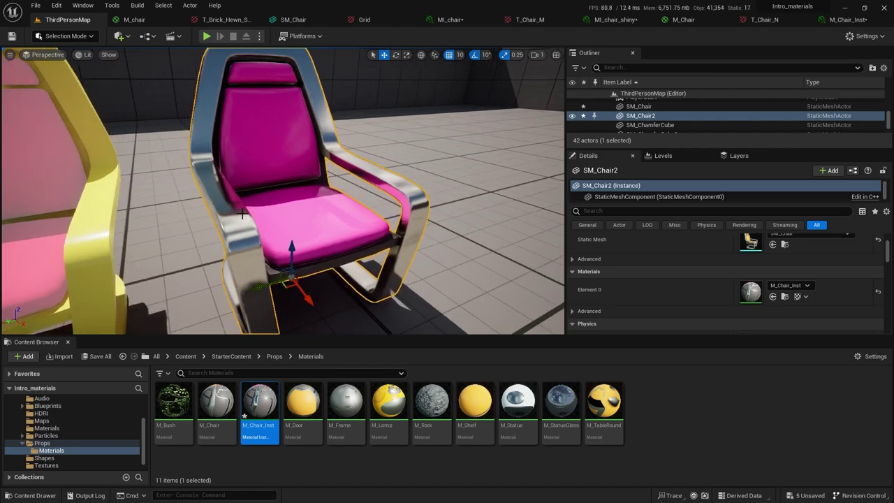
scroll(241, 213, down, 5)
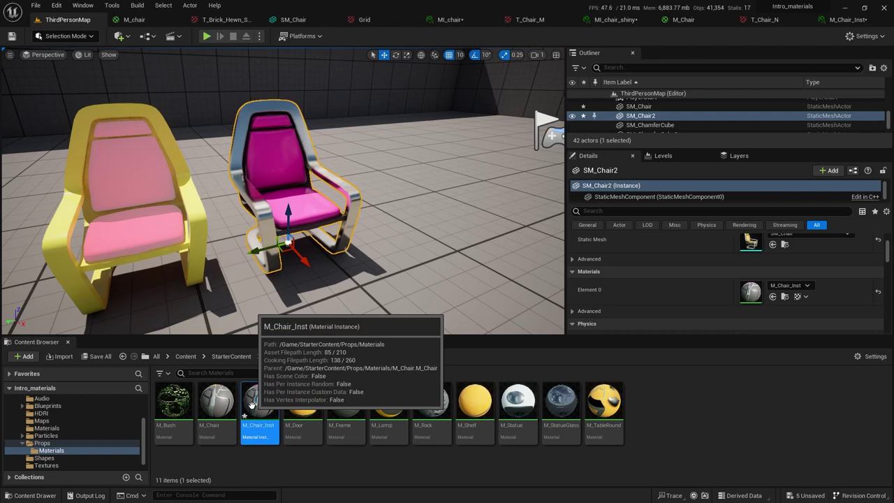
Open the M_Chair graph and inspect its colour and roughness parameter nodes.
click(685, 19)
scroll(488, 251, down, 5)
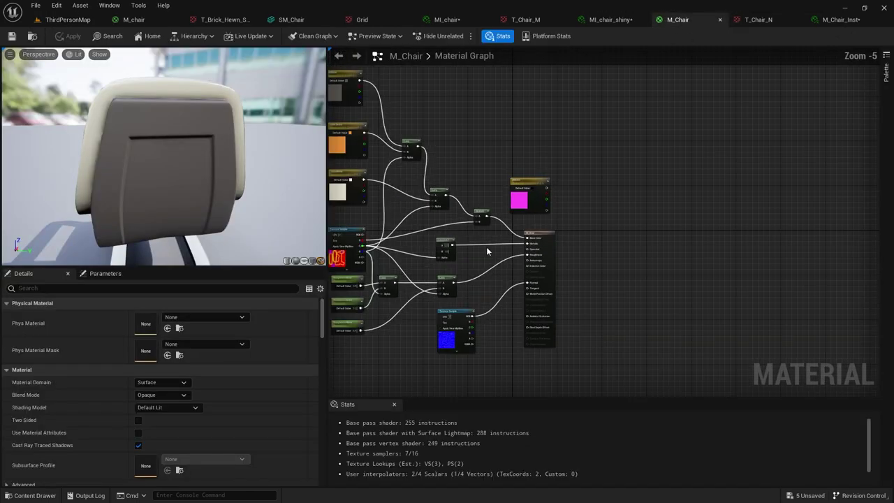
right_drag(488, 252, 567, 287)
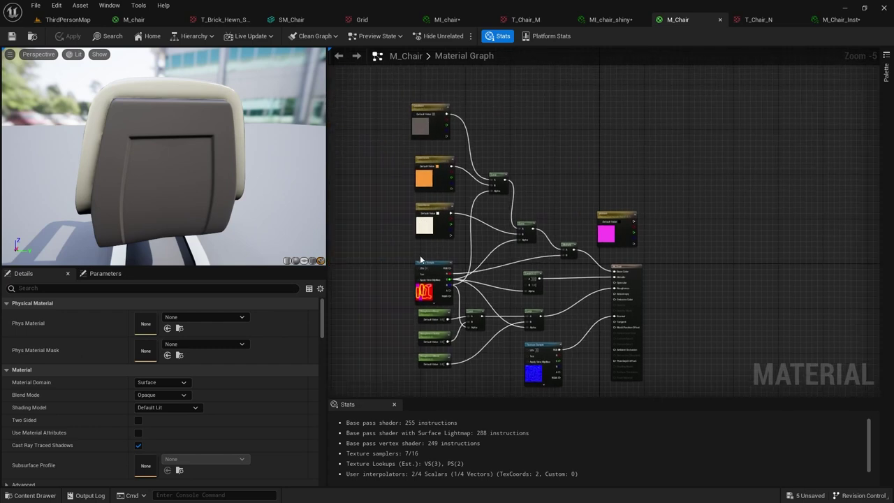
scroll(382, 219, up, 3)
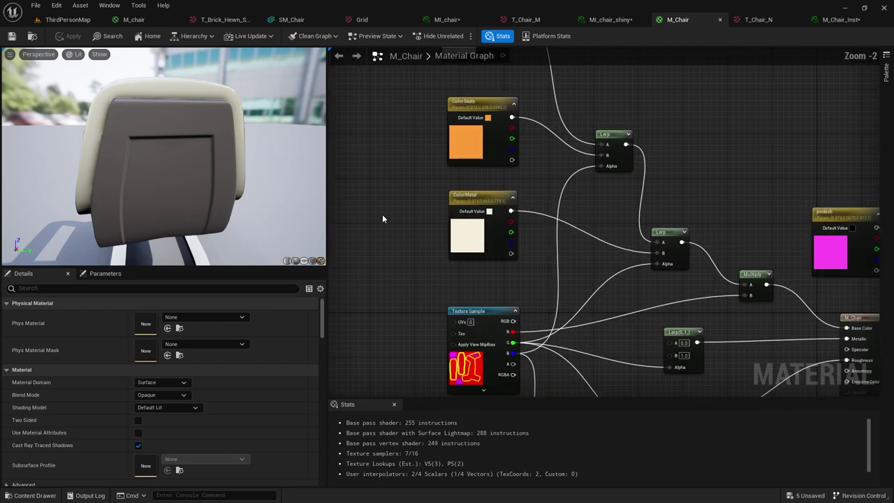
right_drag(382, 218, 368, 310)
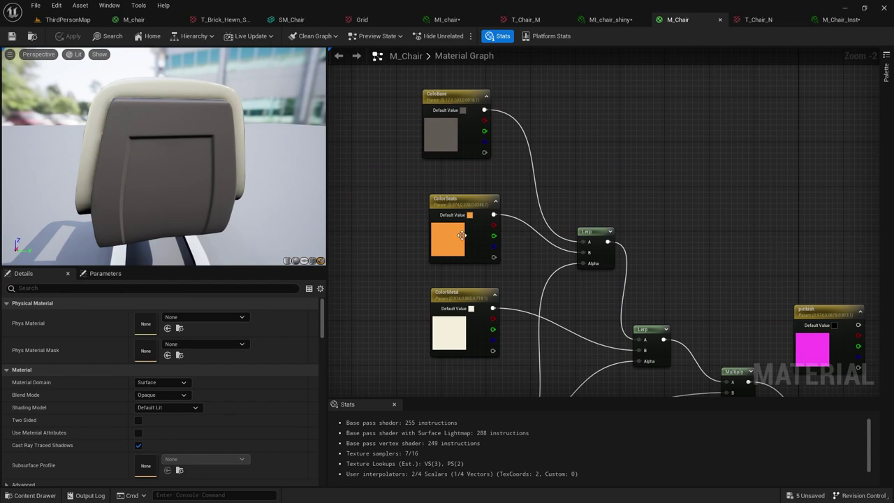
right_drag(393, 354, 402, 54)
drag(424, 185, 454, 303)
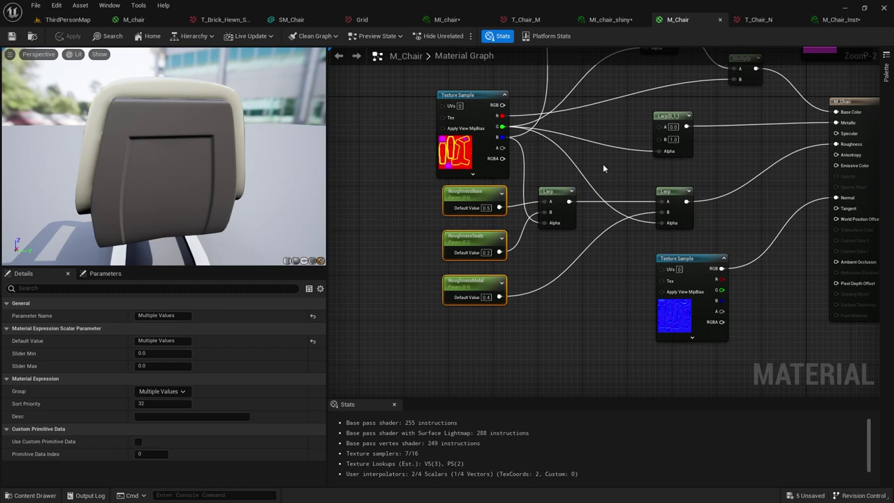
Delete the unused pinkish vector parameter, apply M_Chair, and return to the level.
right_drag(605, 168, 515, 198)
right_drag(642, 172, 579, 278)
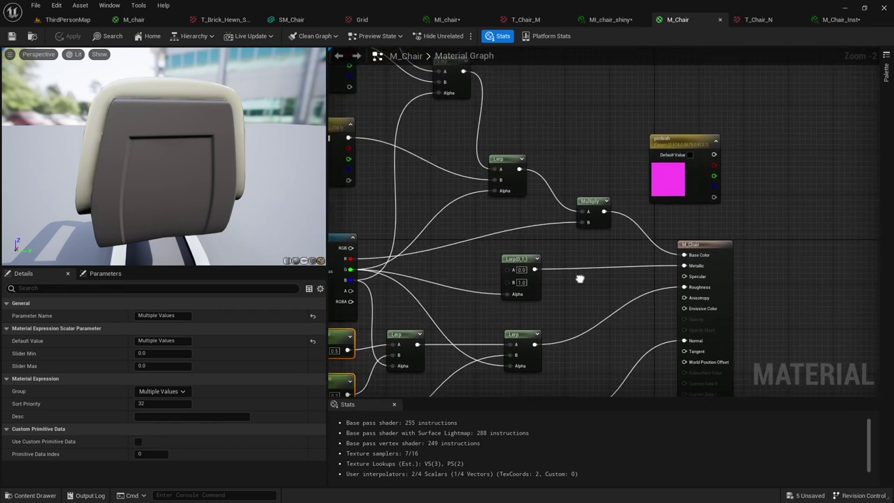
click(686, 139)
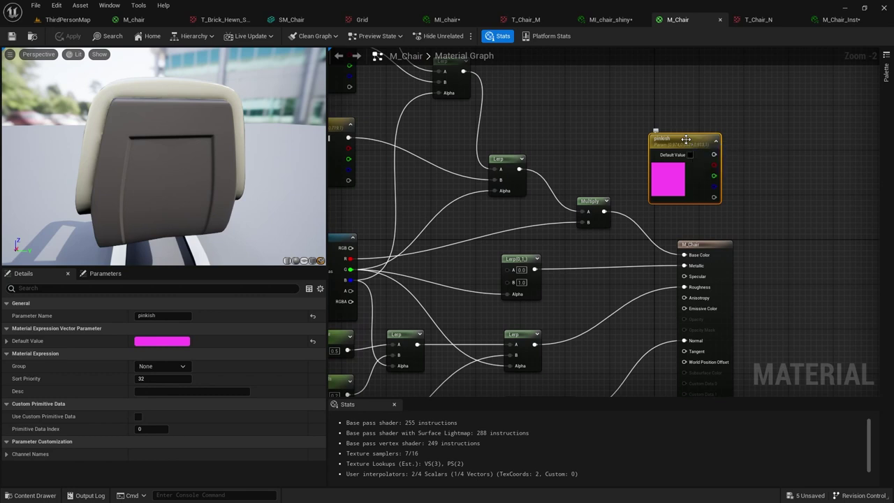
key(Delete)
click(12, 37)
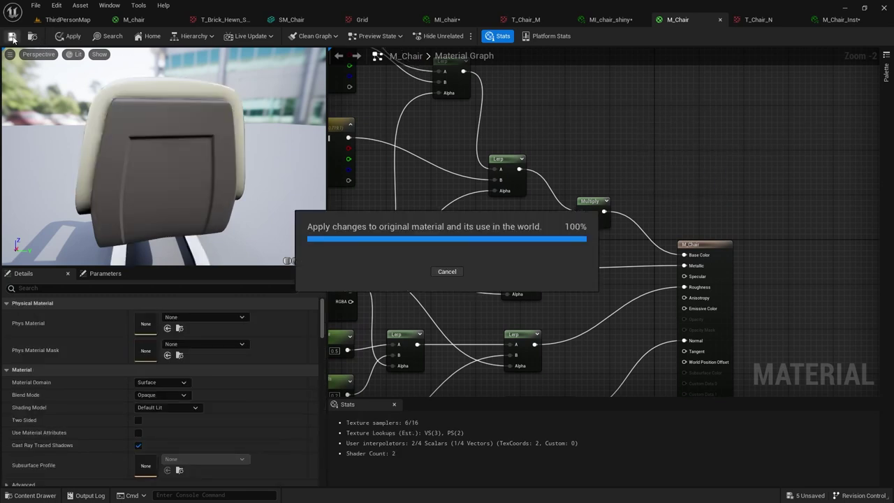
right_drag(585, 171, 657, 87)
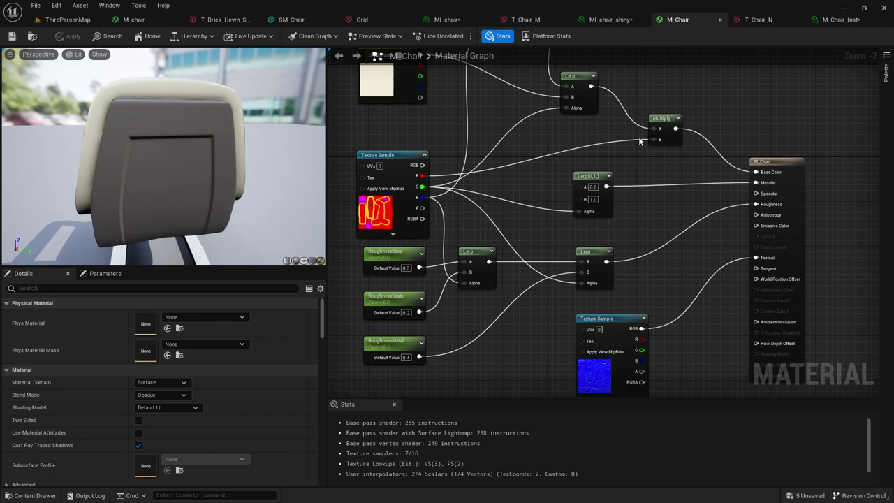
click(69, 20)
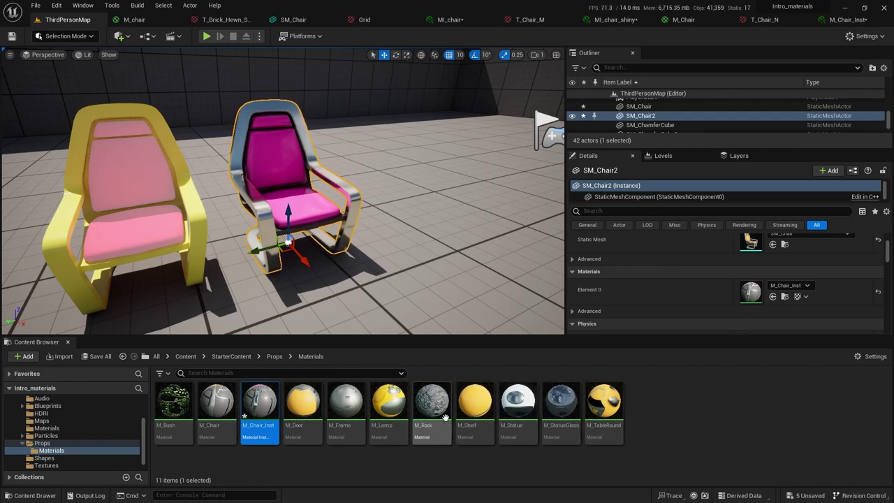
Place an SM_Couch from the Props folder beside the two chairs.
click(41, 443)
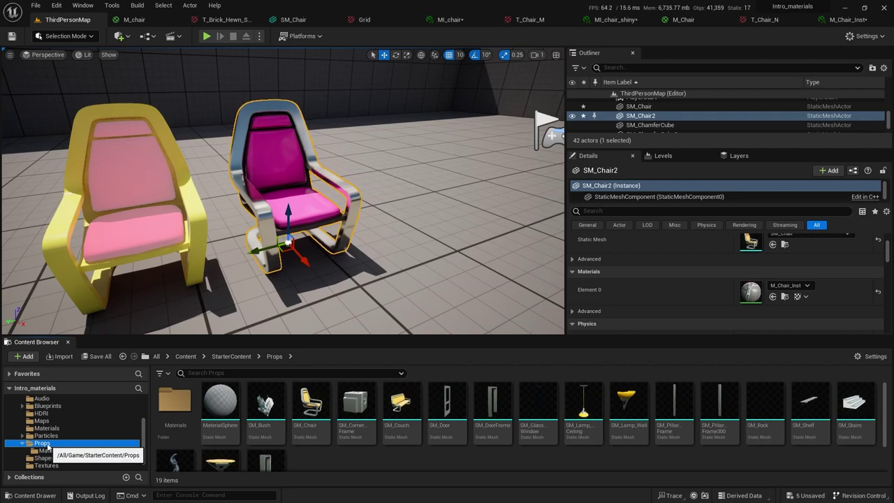
drag(402, 409, 419, 255)
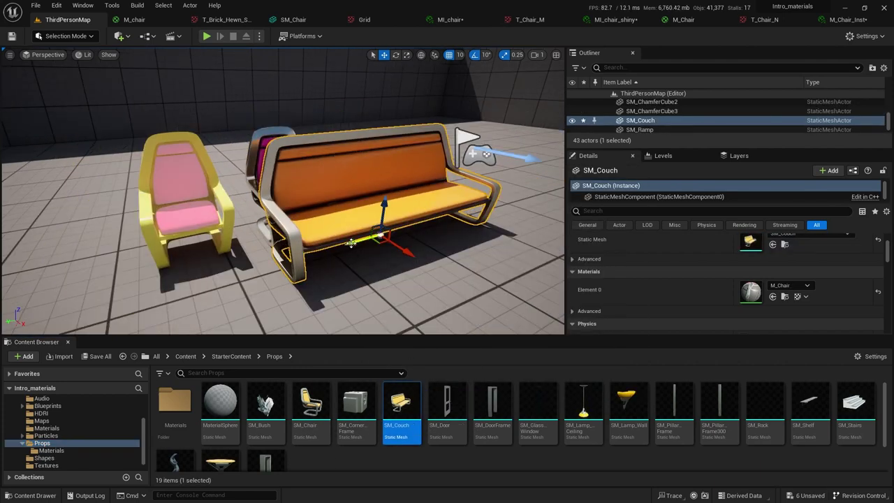
drag(371, 243, 447, 259)
right_drag(447, 259, 412, 260)
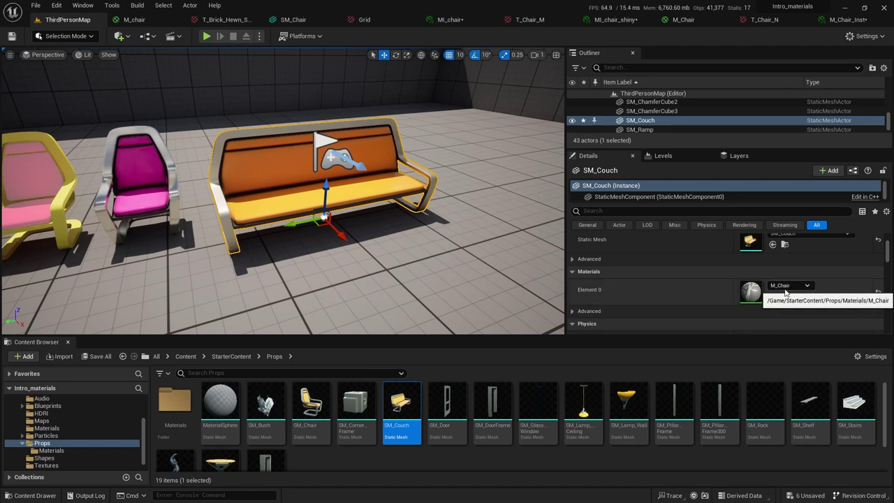
click(78, 200)
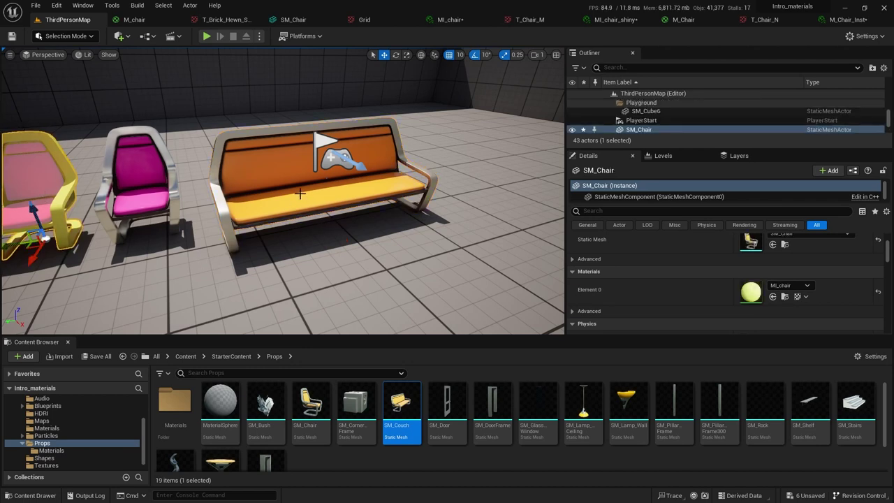
View the SM_Couch mesh's UV Channel 0 layout, then return to the level.
double_click(407, 414)
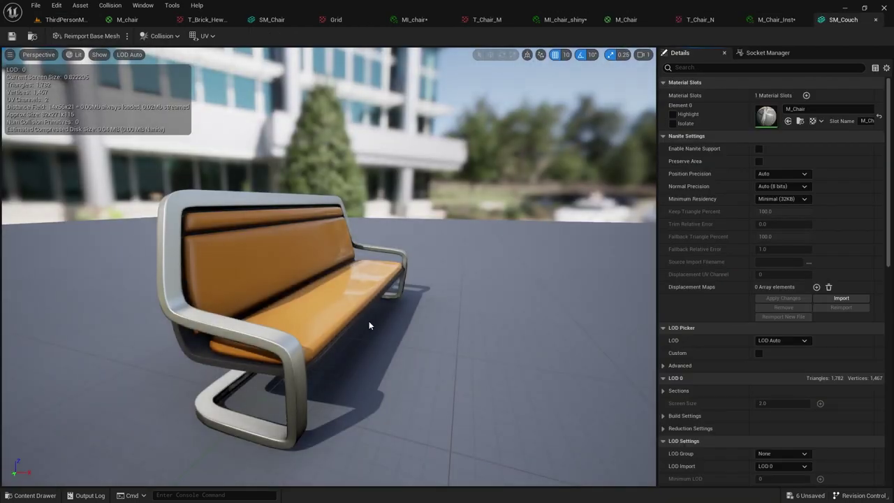
click(205, 36)
click(217, 67)
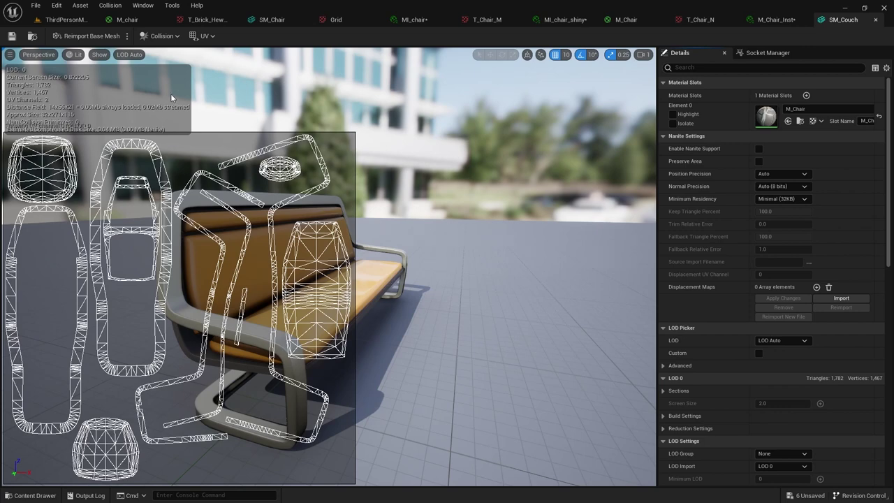
click(68, 20)
key(Escape)
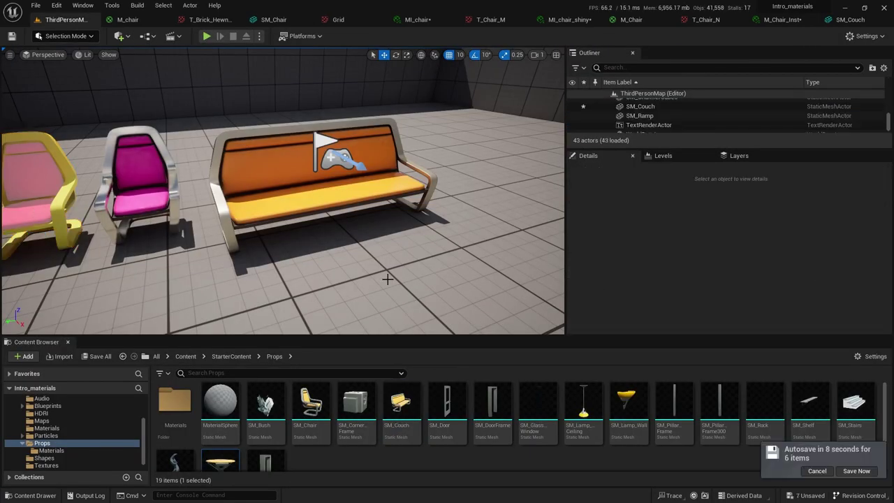
drag(175, 461, 352, 277)
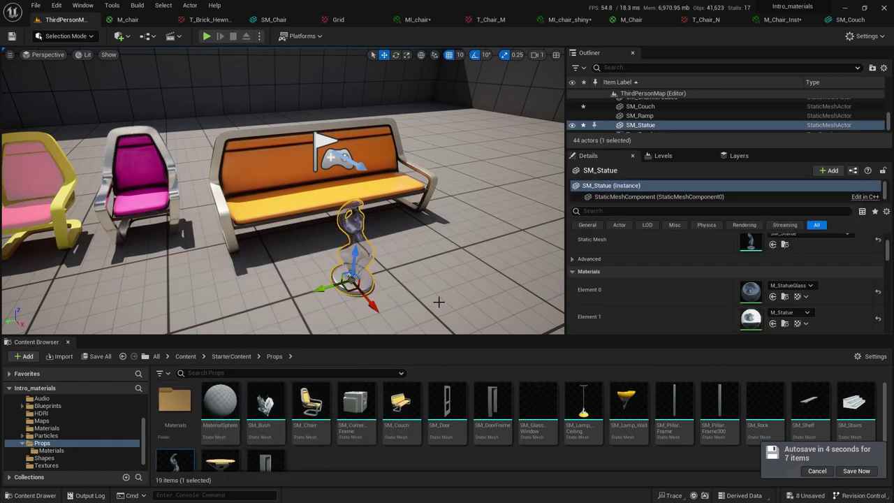
right_drag(439, 300, 482, 287)
key(w)
key(a)
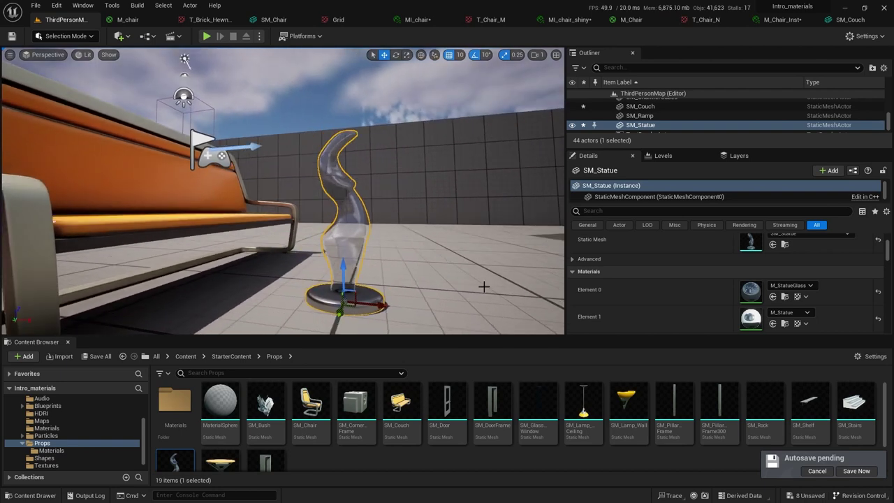
drag(639, 341, 638, 369)
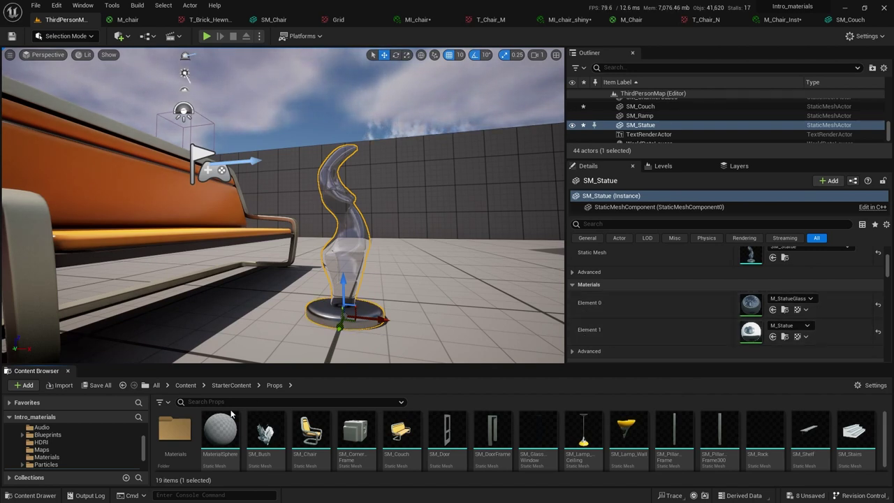
scroll(70, 450, down, 1)
click(62, 444)
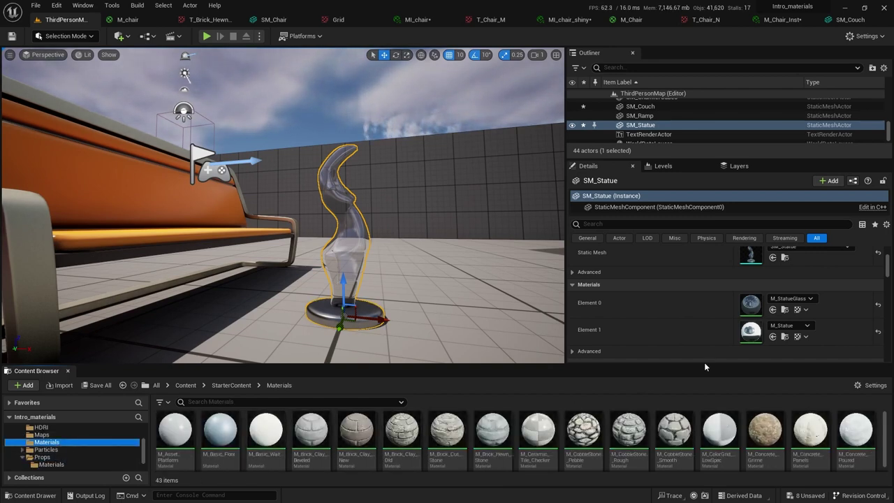
click(220, 429)
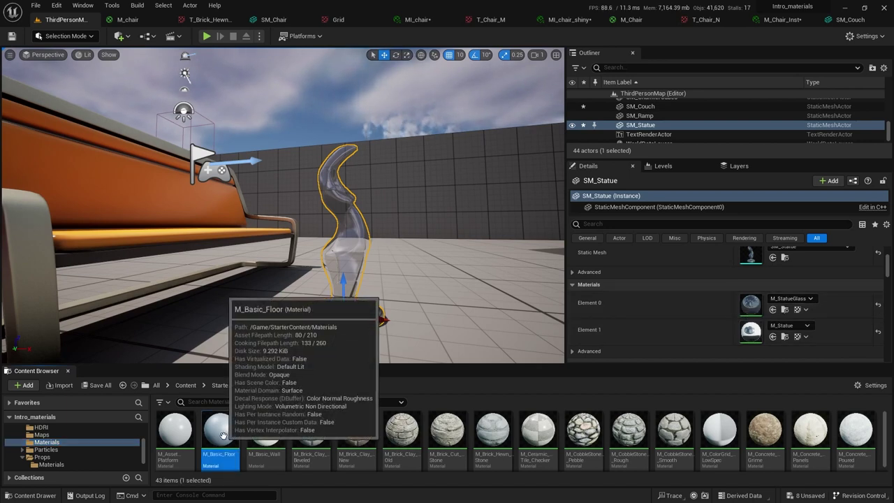
drag(220, 429, 750, 309)
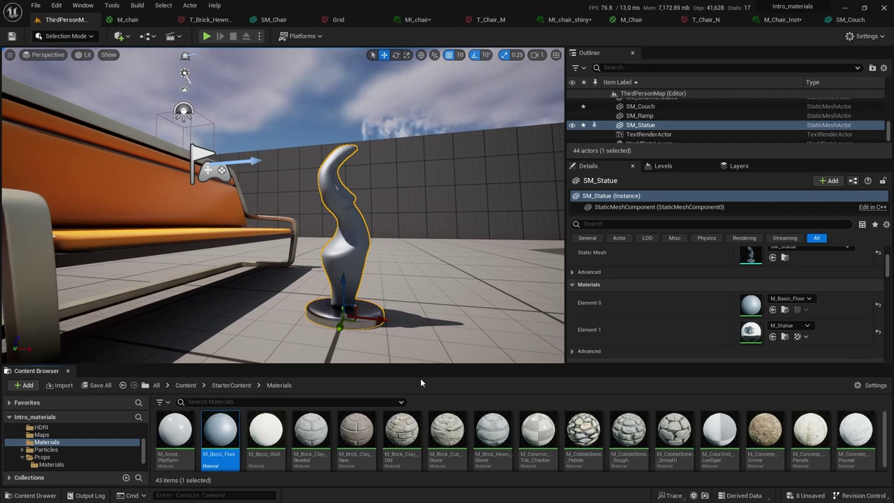
drag(567, 441, 754, 340)
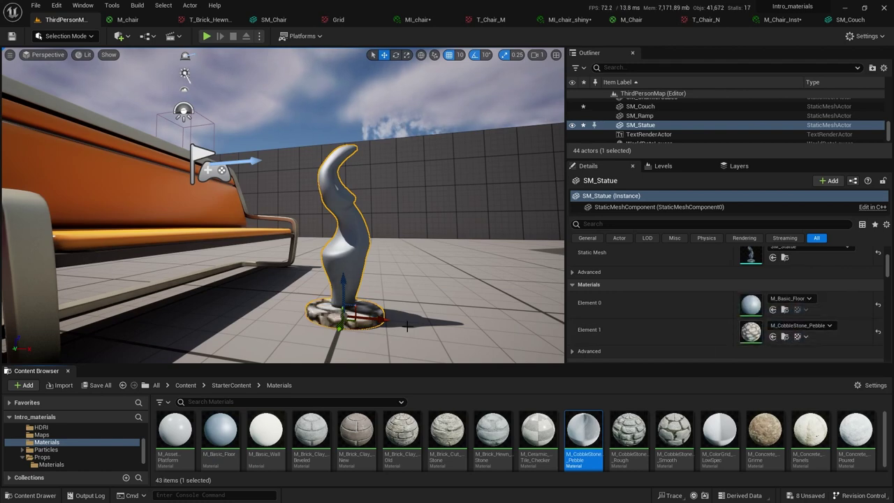
drag(437, 292, 416, 240)
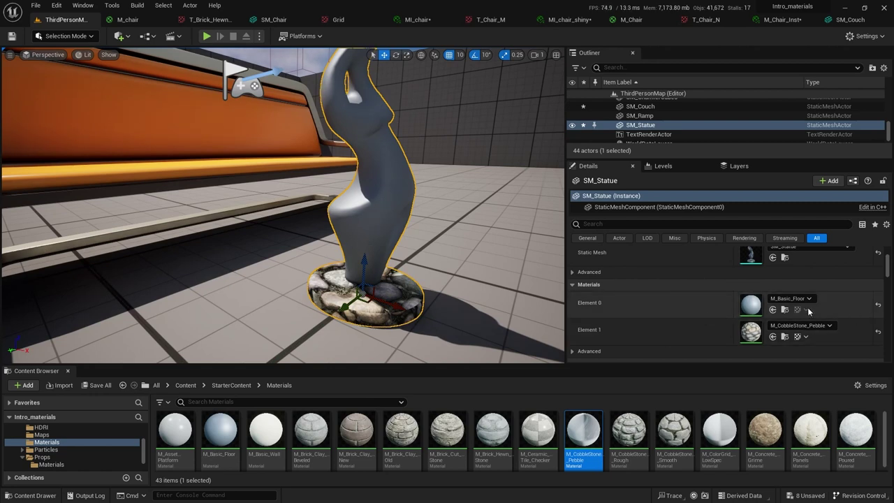
click(878, 308)
click(877, 333)
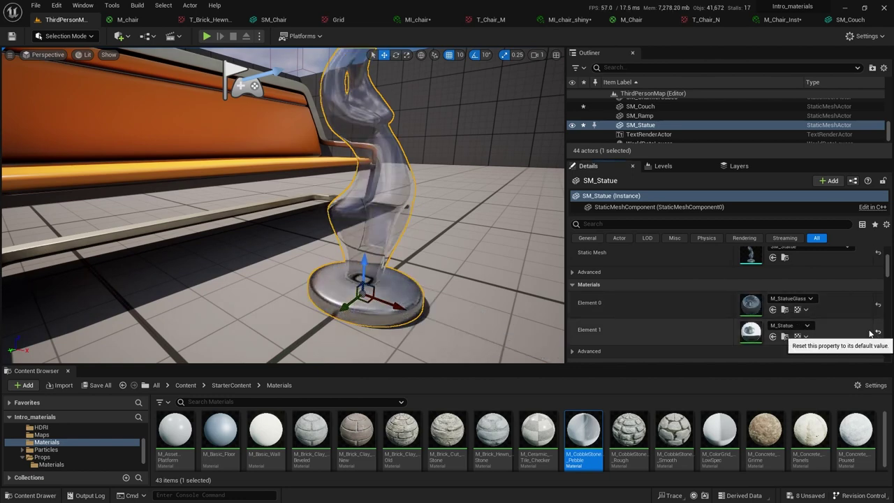
scroll(467, 209, down, 2)
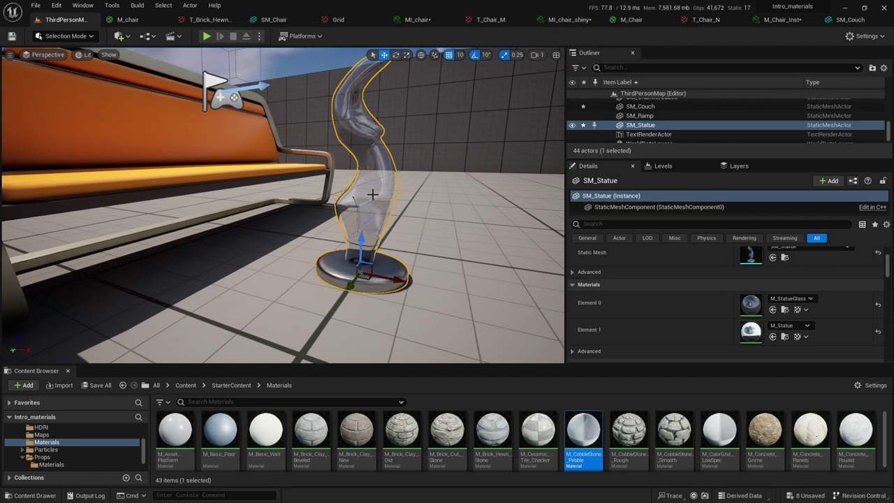
Open M_Statue and select its mask Texture Sample node.
double_click(751, 332)
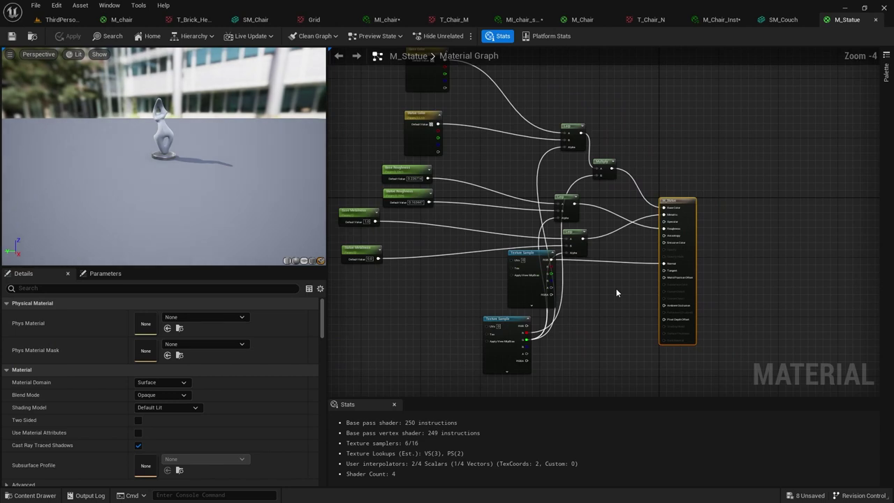
scroll(506, 189, up, 4)
right_drag(365, 173, 526, 220)
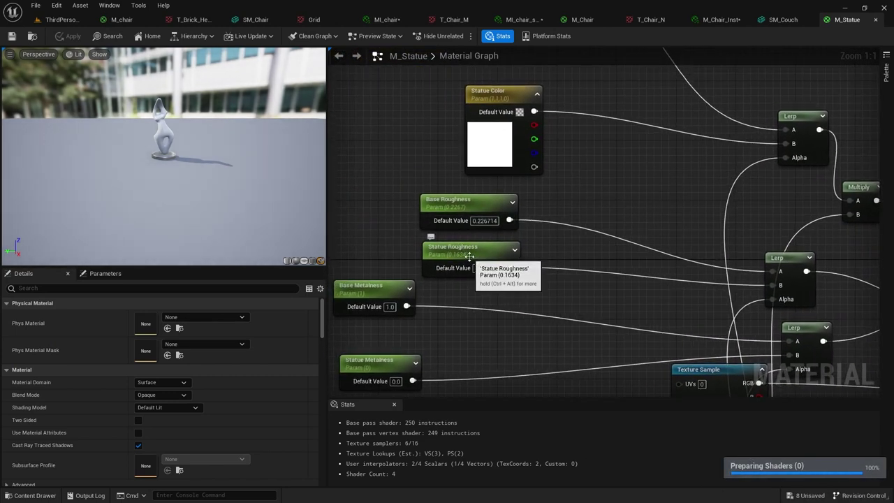
right_drag(653, 304, 486, 51)
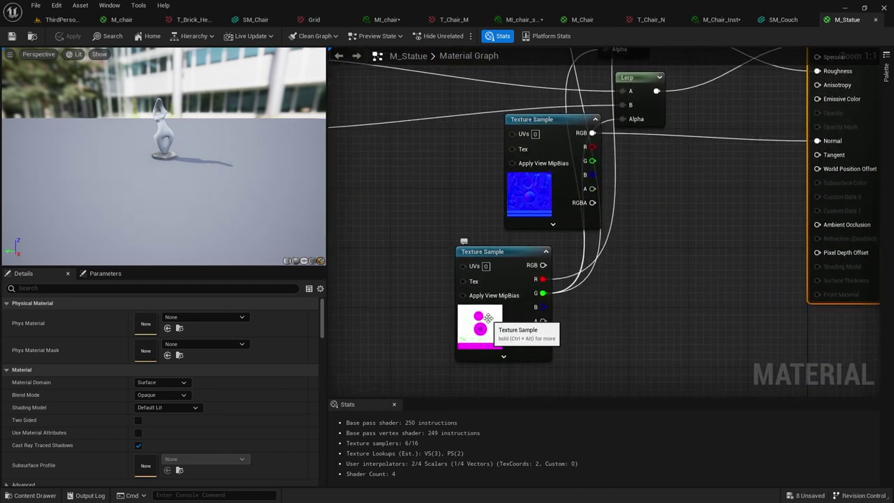
click(498, 251)
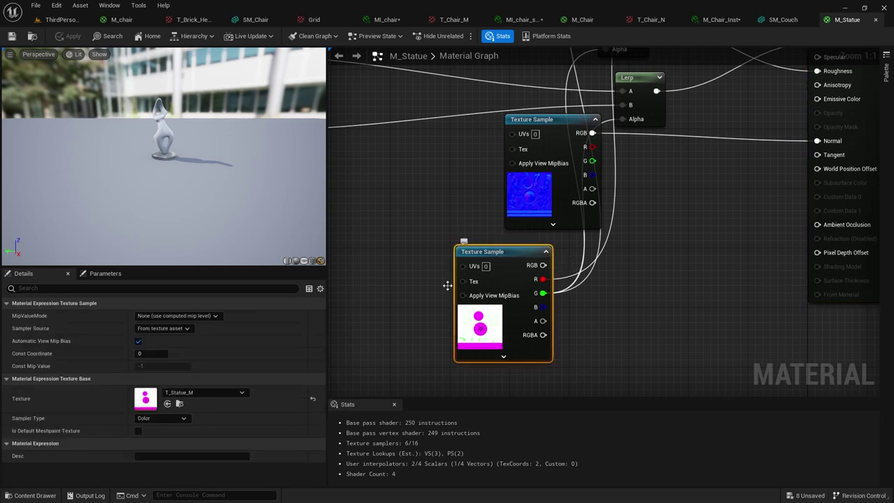
Open T_Statue_M, view its red and green channels alone, then return to M_Statue.
double_click(149, 399)
click(171, 36)
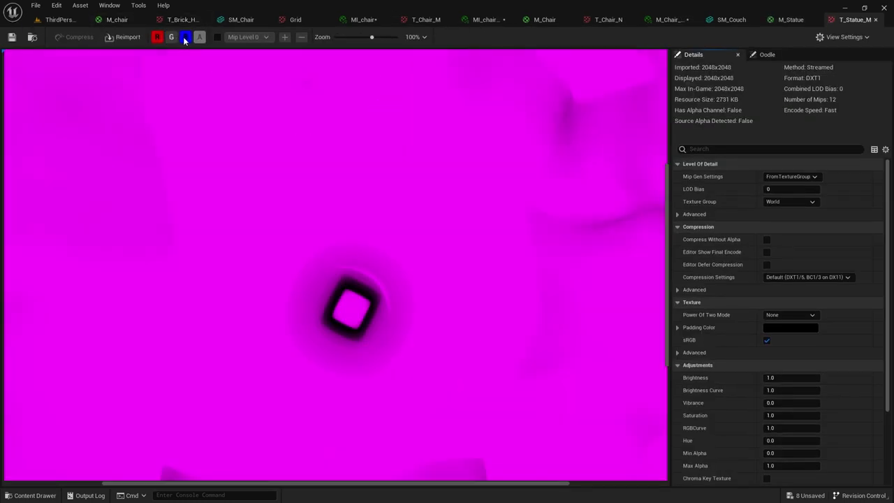
click(185, 37)
scroll(235, 180, down, 3)
scroll(235, 180, down, 3)
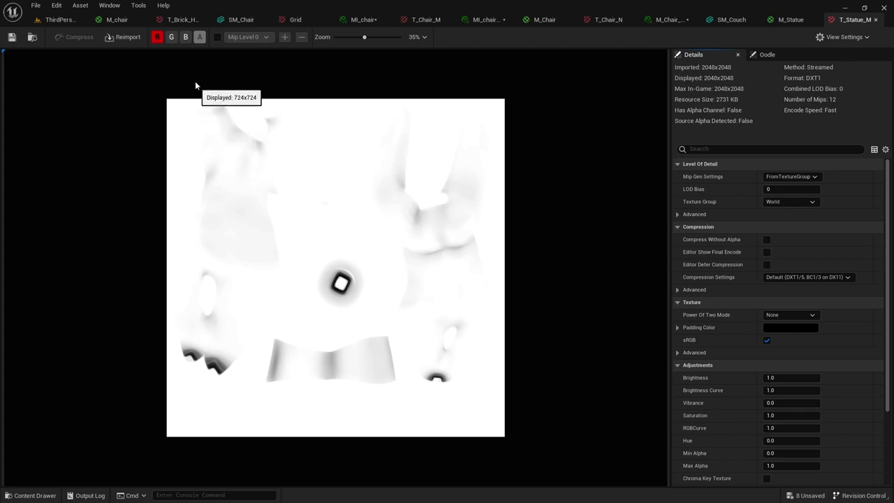
click(171, 36)
click(158, 37)
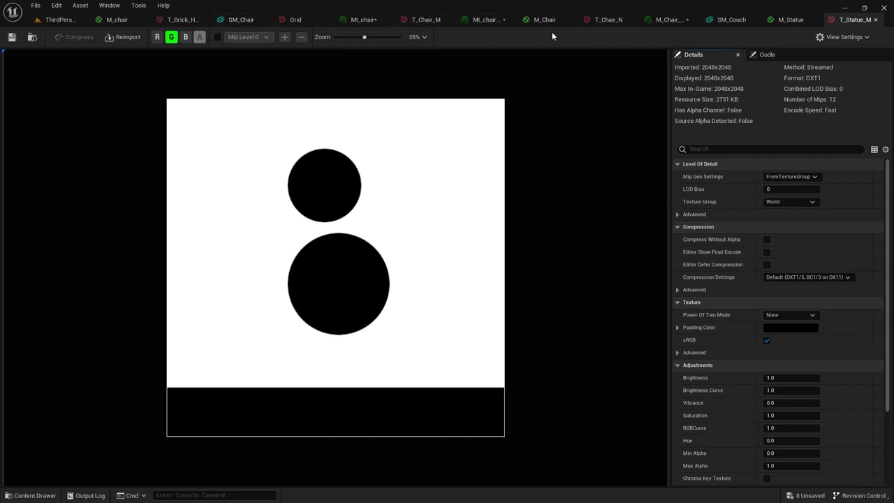
click(791, 19)
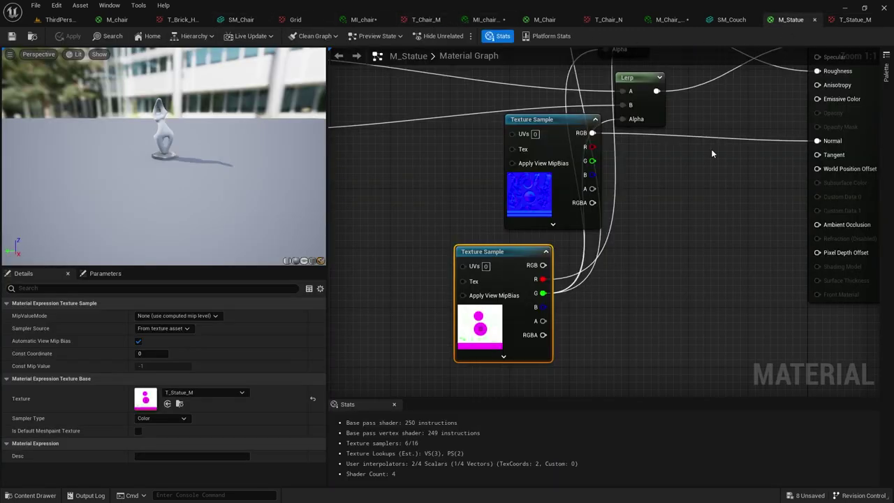
Move the T_Statue_N texture node down and right, then return to the level.
drag(552, 176, 668, 237)
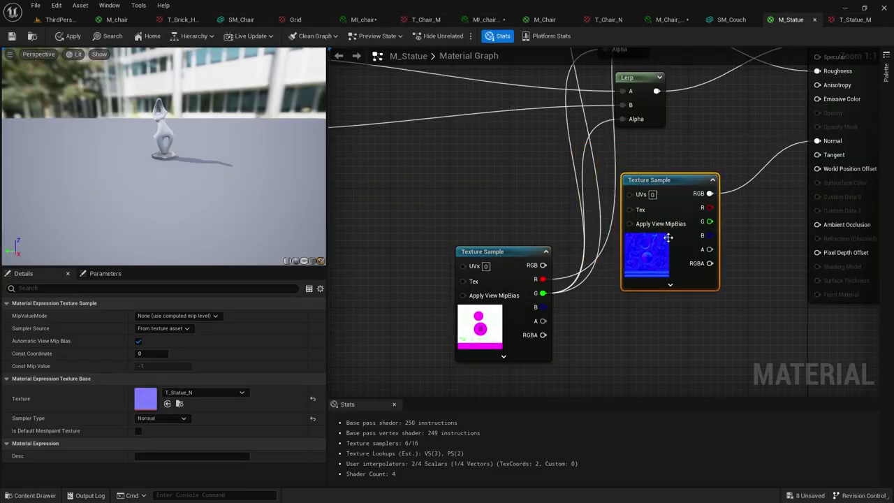
right_drag(770, 195, 804, 375)
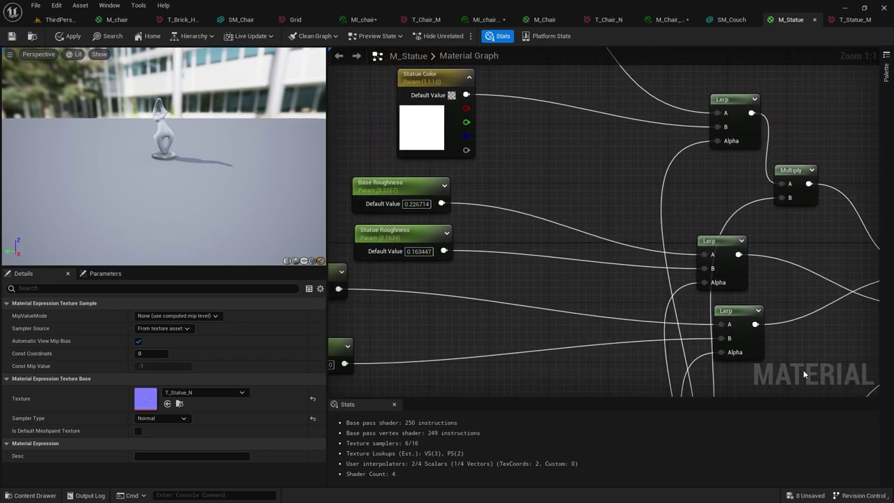
right_drag(561, 287, 494, 95)
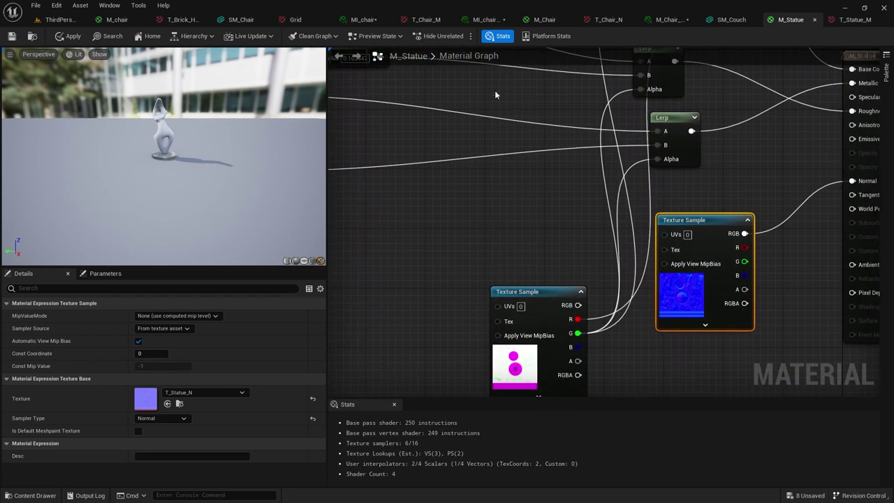
drag(218, 119, 203, 161)
scroll(178, 167, up, 5)
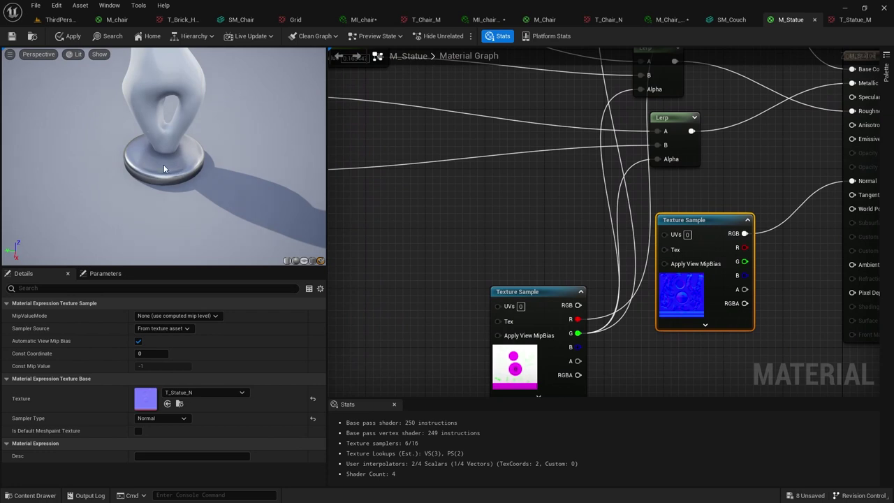
click(88, 22)
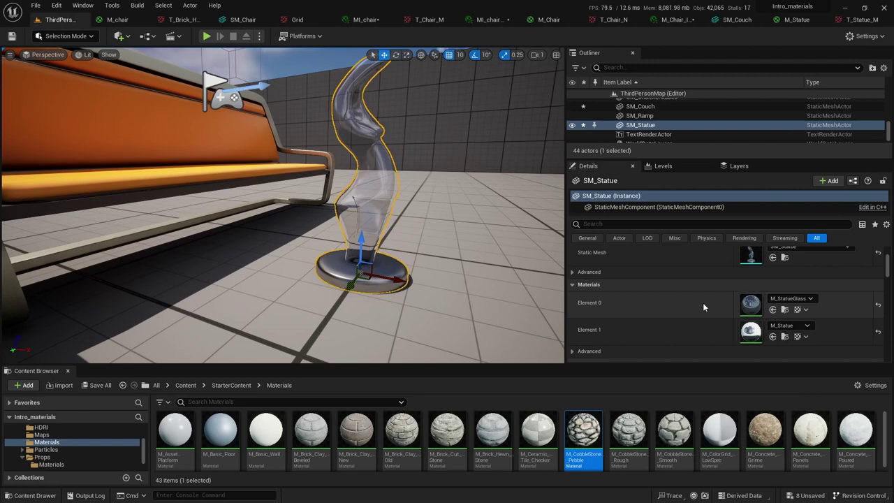
Open M_StatueGlass from Element 0 and inspect its Specular parameter and Opacity input.
double_click(751, 305)
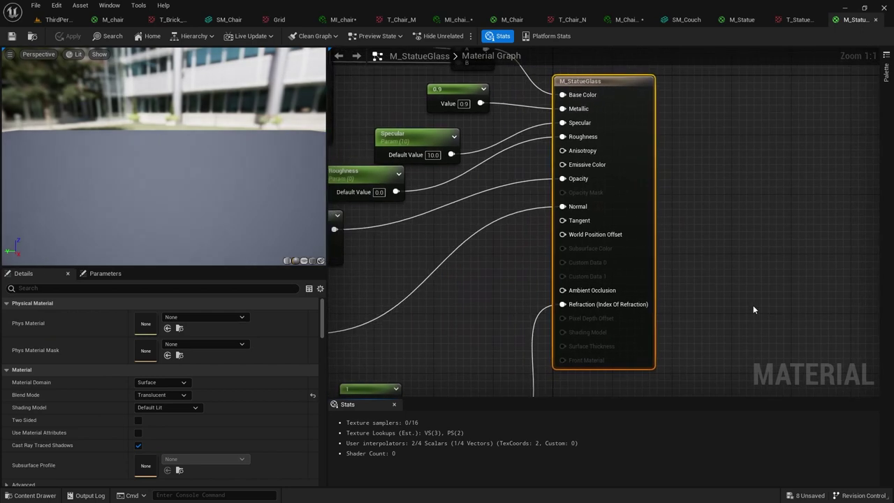
scroll(527, 262, down, 5)
right_drag(525, 262, 615, 267)
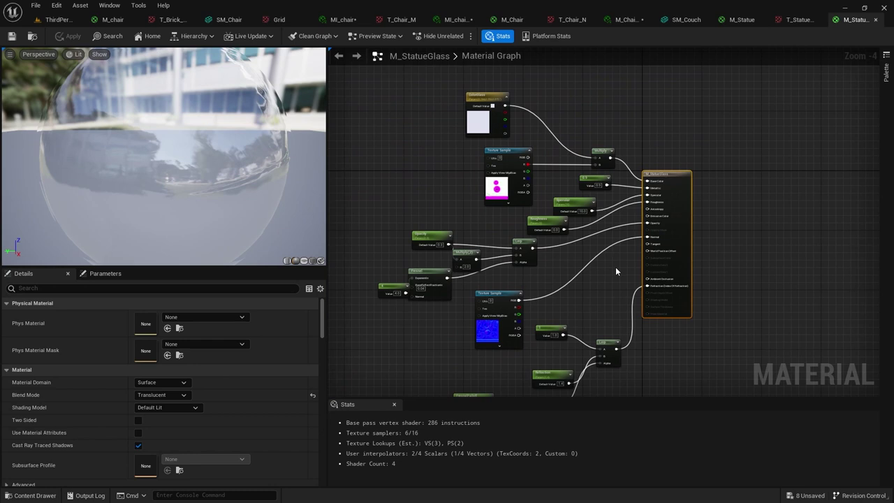
scroll(590, 174, up, 2)
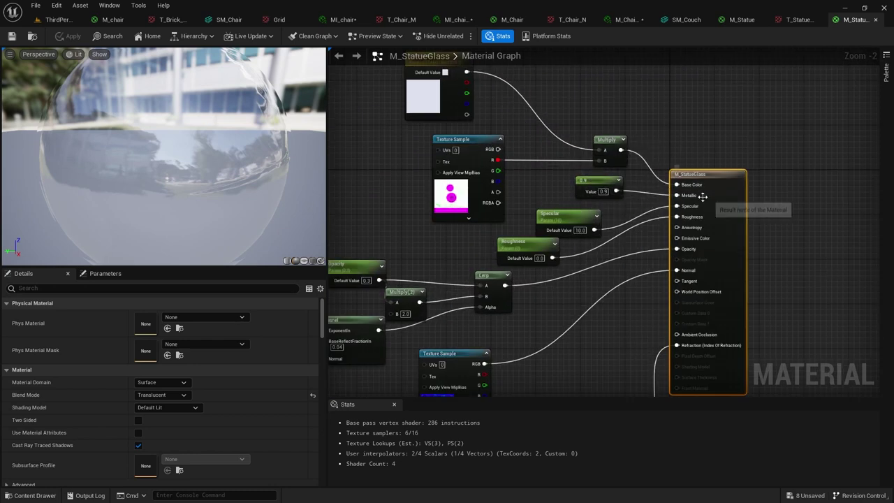
scroll(619, 207, up, 2)
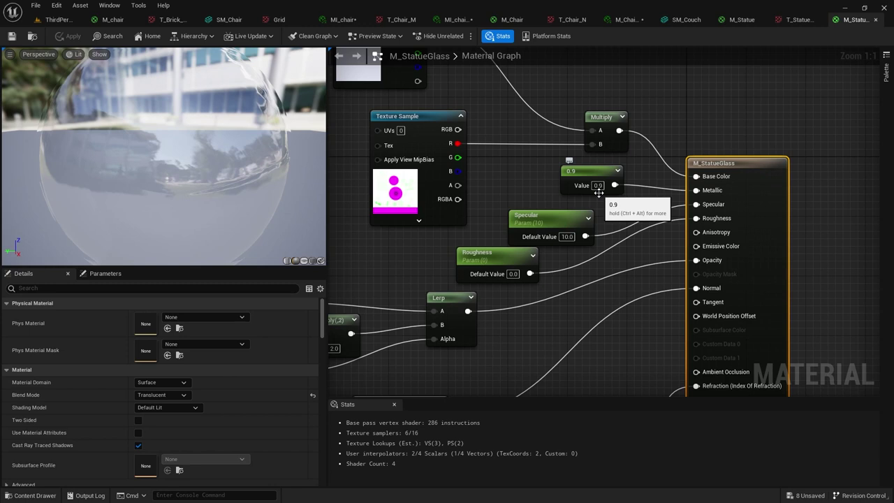
drag(566, 219, 566, 212)
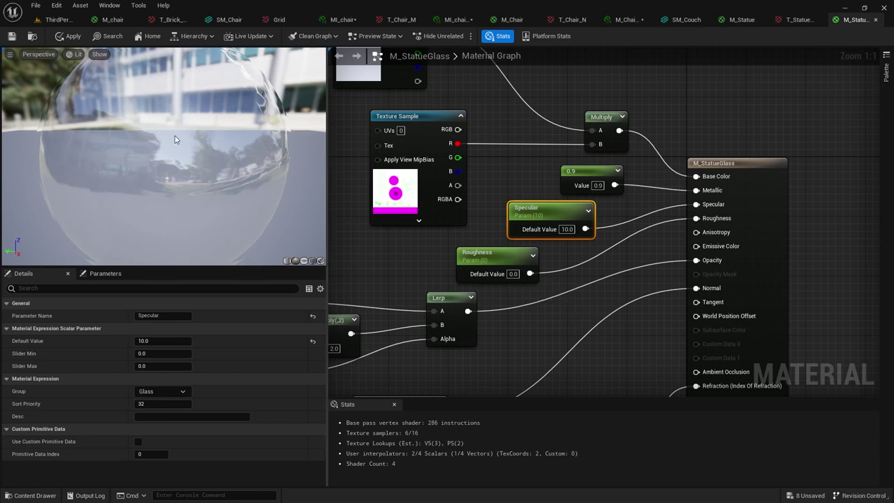
right_drag(392, 267, 410, 160)
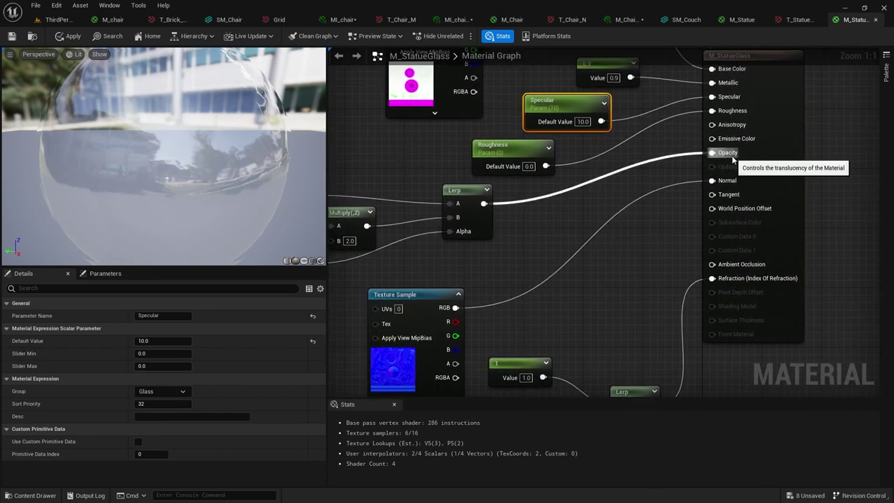
click(631, 20)
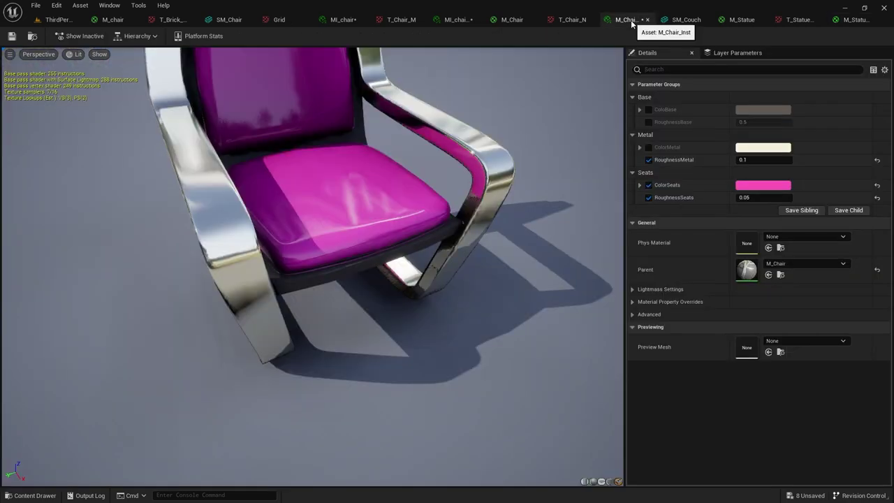
click(522, 24)
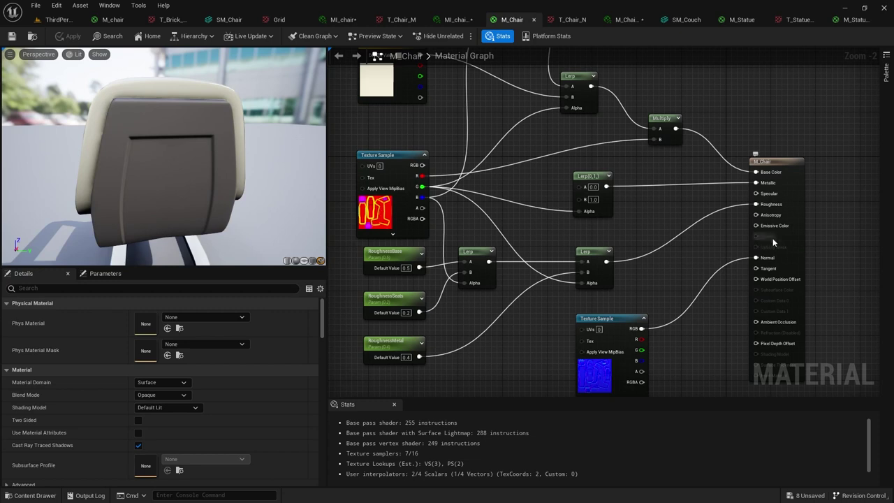
scroll(775, 241, up, 2)
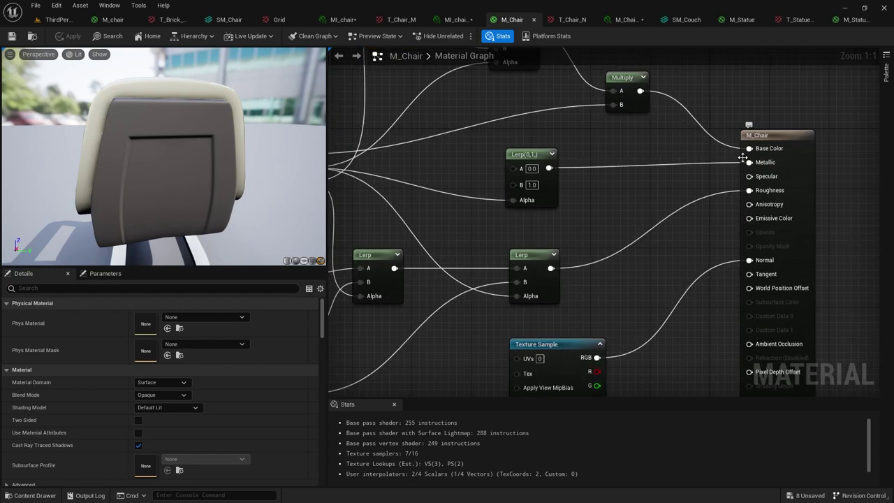
click(853, 23)
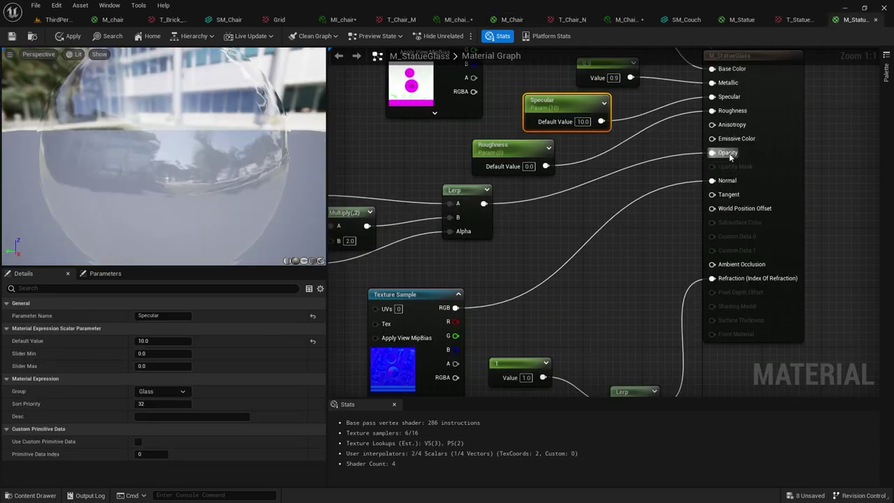
right_drag(807, 161, 758, 204)
click(697, 96)
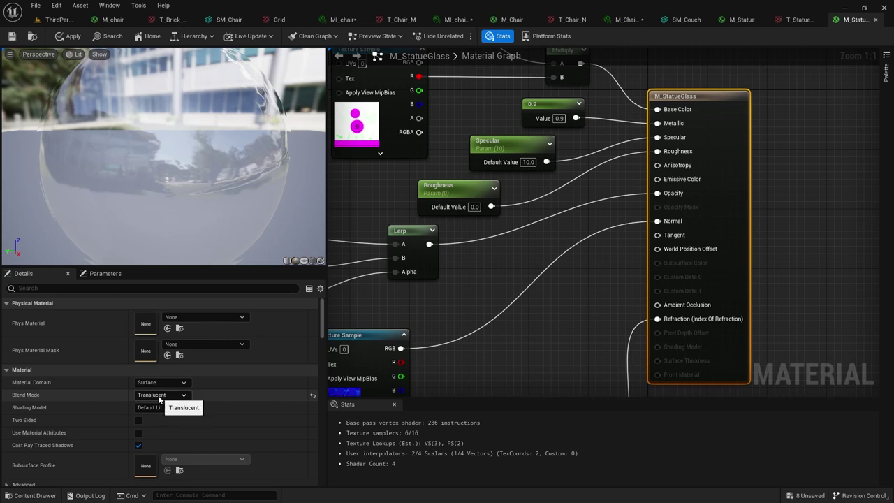
Set M_StatueGlass's Blend Mode to Translucent and review its Translucency settings.
click(311, 396)
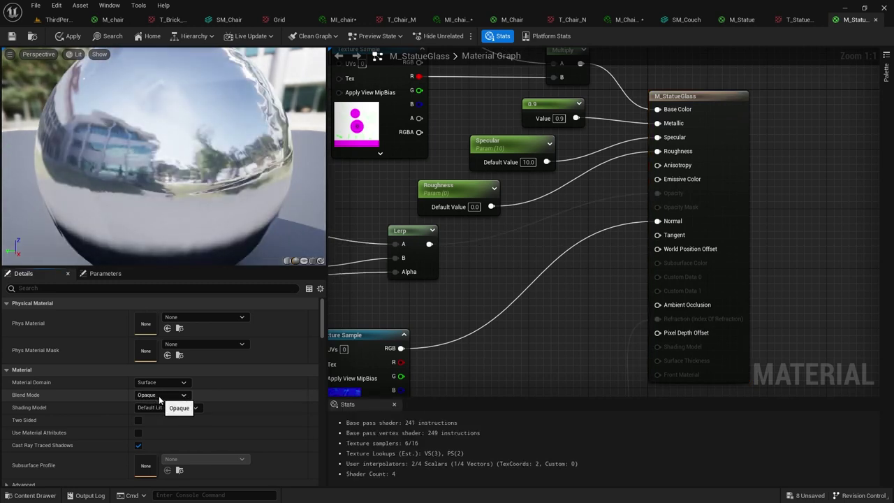
click(514, 19)
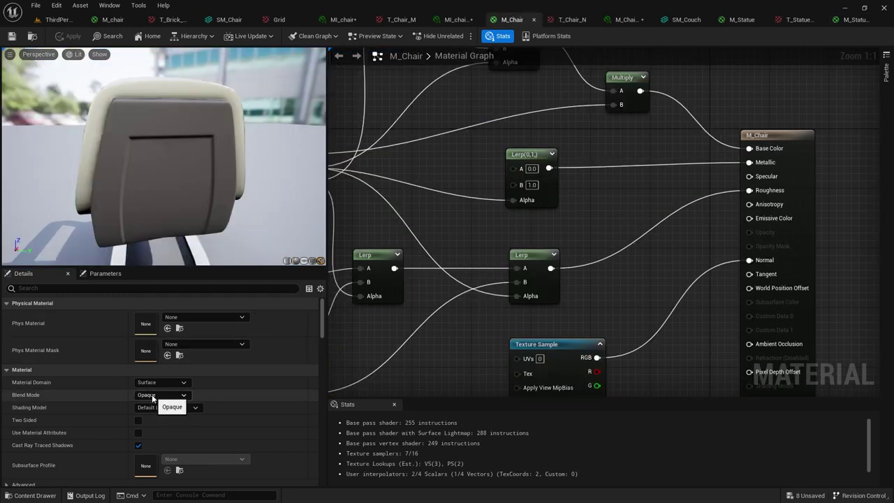
click(857, 21)
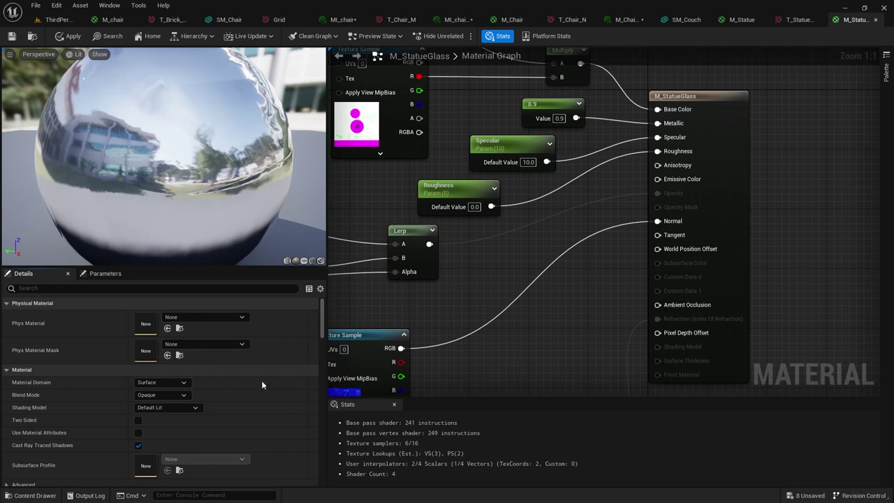
click(165, 396)
click(154, 423)
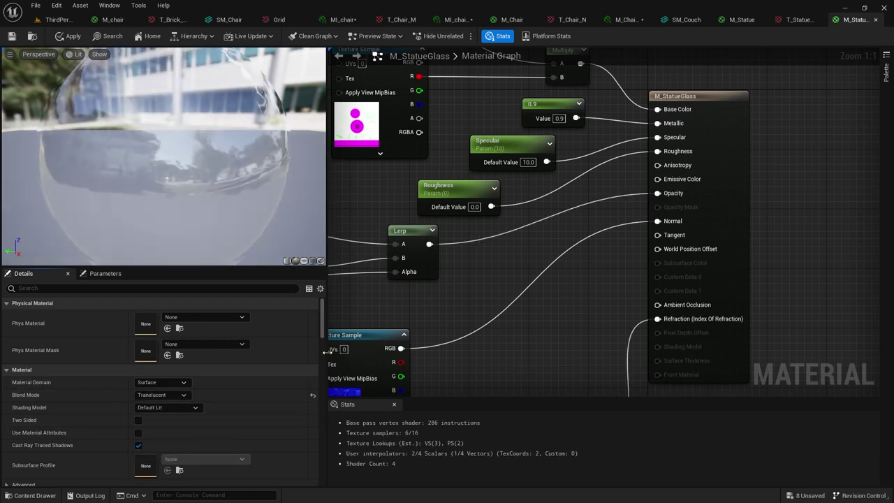
drag(322, 323, 322, 353)
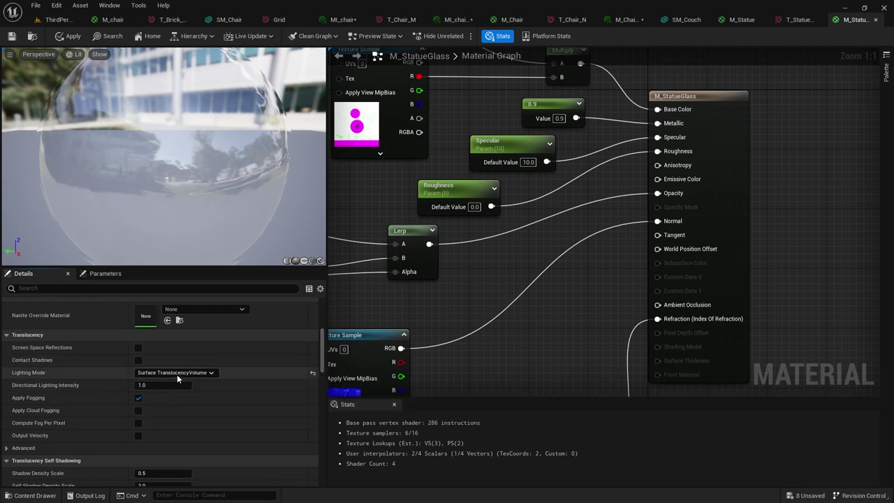
click(313, 374)
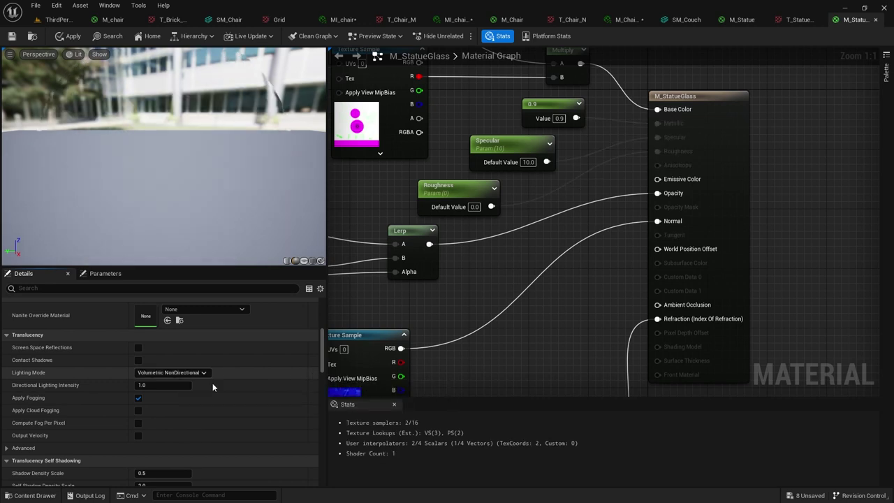
click(202, 373)
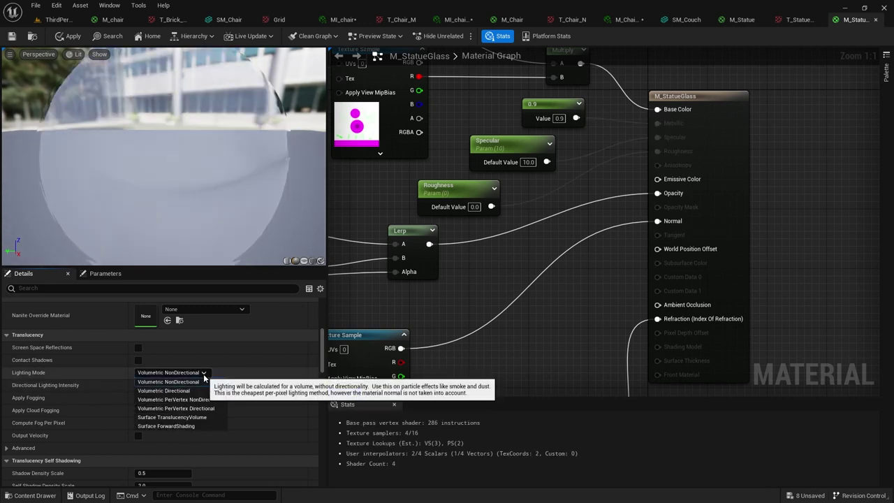
click(205, 418)
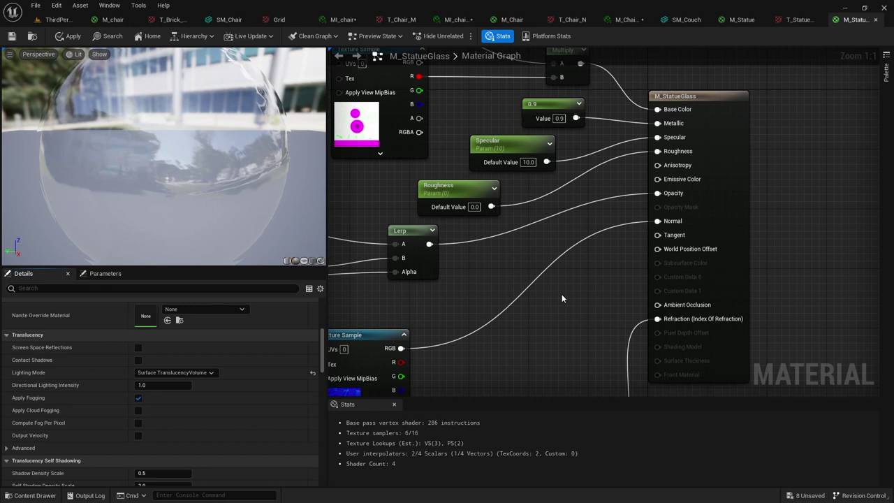
right_drag(561, 294, 628, 231)
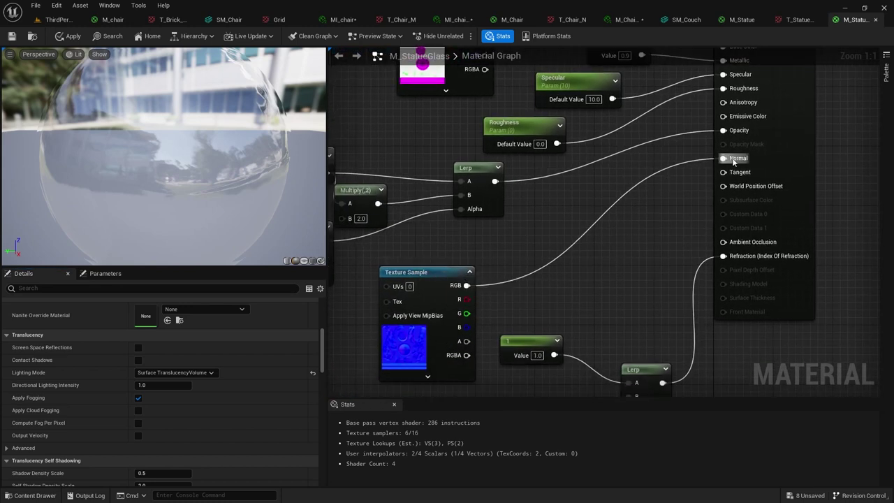
right_drag(615, 176, 684, 227)
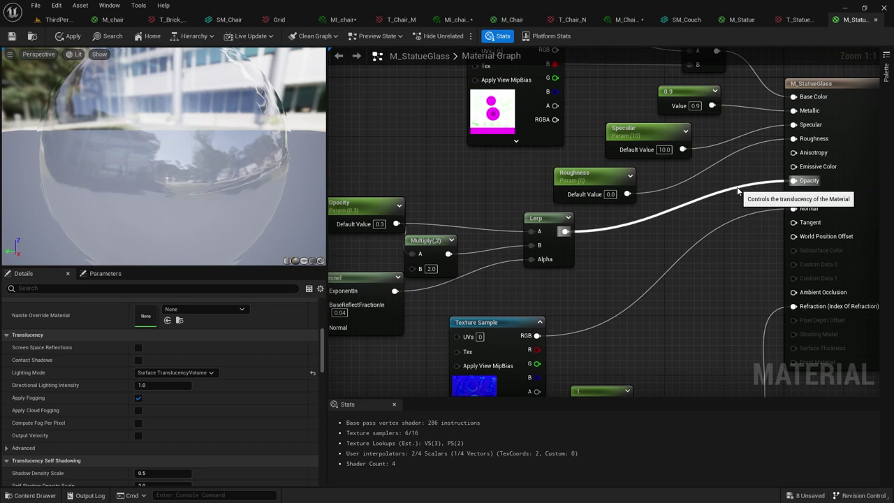
Replace the Lerp→Opacity link with a new Constant node wired into Opacity.
alt+click(737, 190)
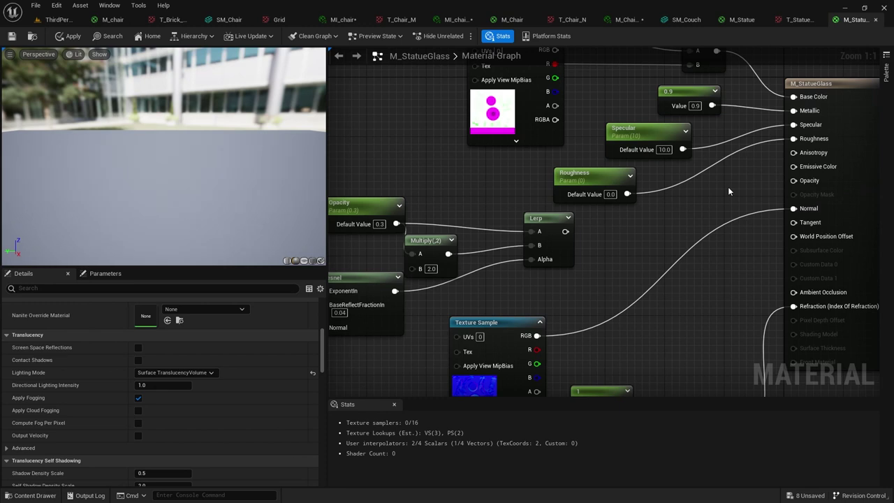
key(1)
click(728, 186)
drag(740, 193, 707, 181)
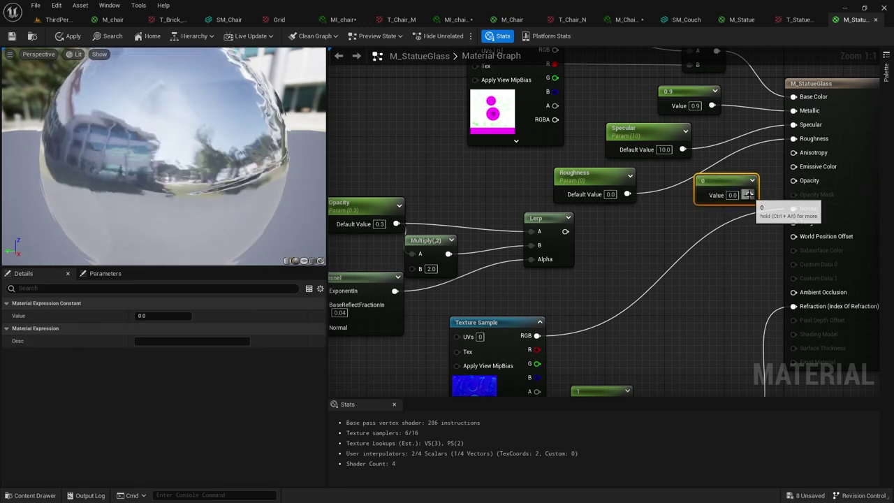
drag(749, 194, 793, 180)
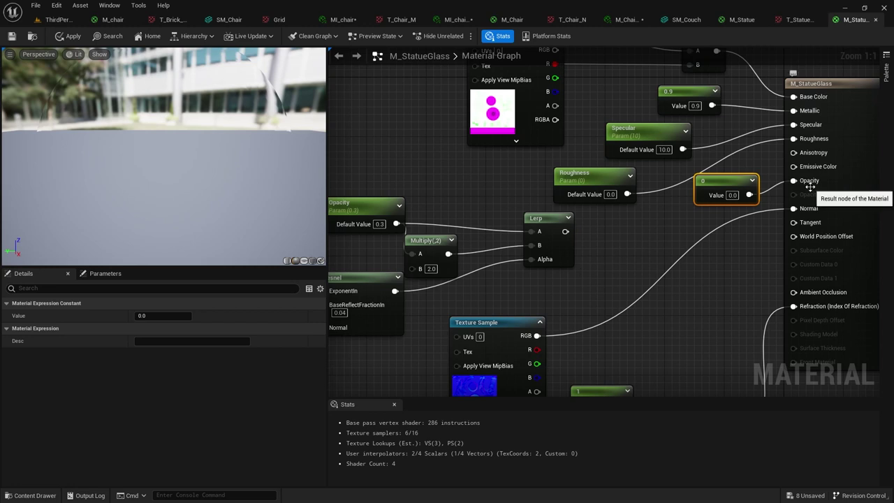
Try constant values 1 and 0, then reconnect the Lerp to Opacity.
click(732, 194)
text(1)
key(Return)
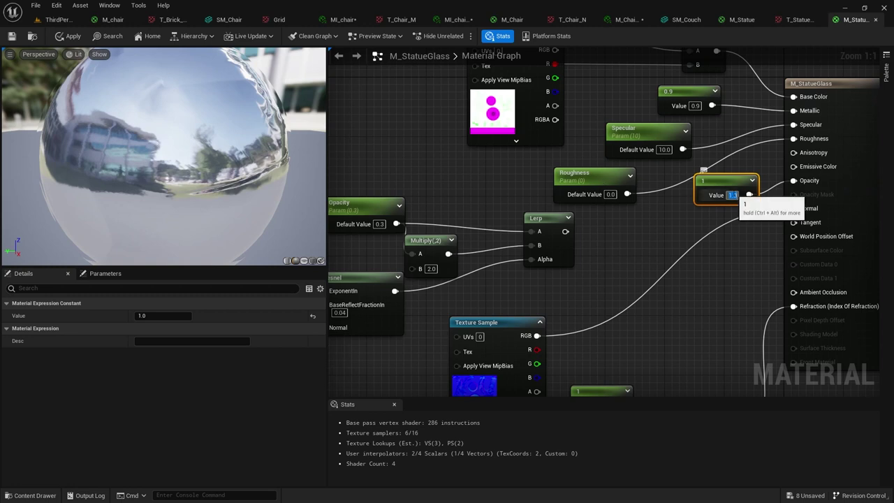
text(0)
key(Return)
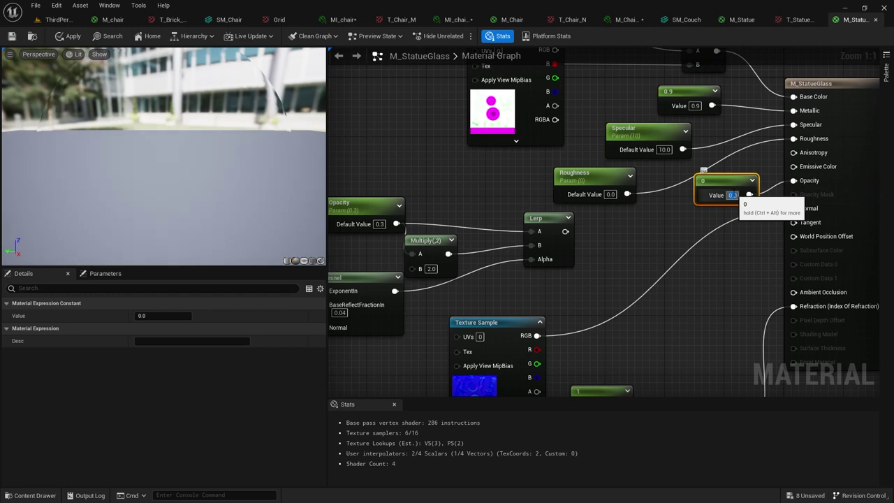
key(Escape)
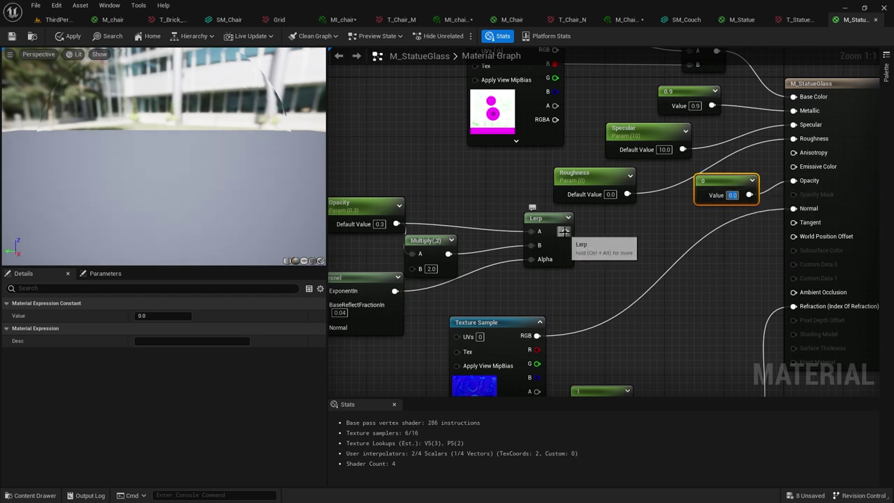
drag(564, 231, 796, 183)
right_drag(619, 251, 759, 226)
Reposition the Opacity, Multiply, constant 4 and Fresnel nodes, then pan to the output node.
click(493, 173)
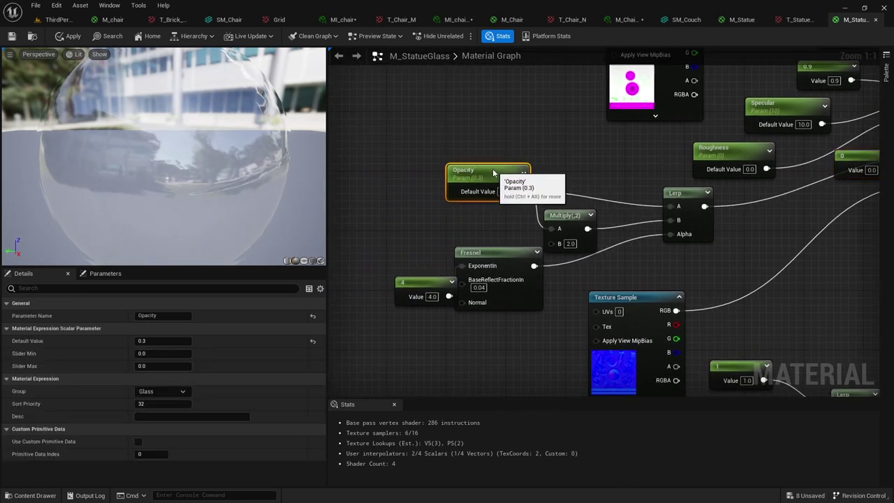
drag(493, 173, 479, 158)
drag(575, 221, 567, 214)
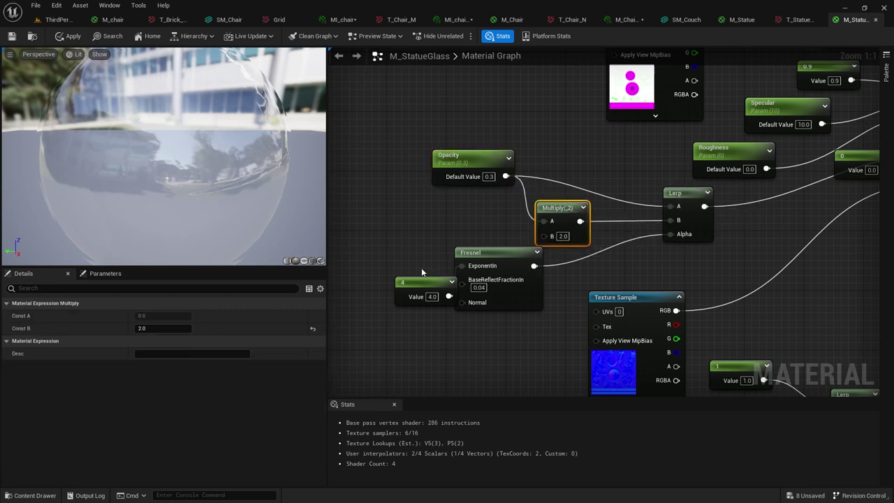
drag(419, 282, 387, 282)
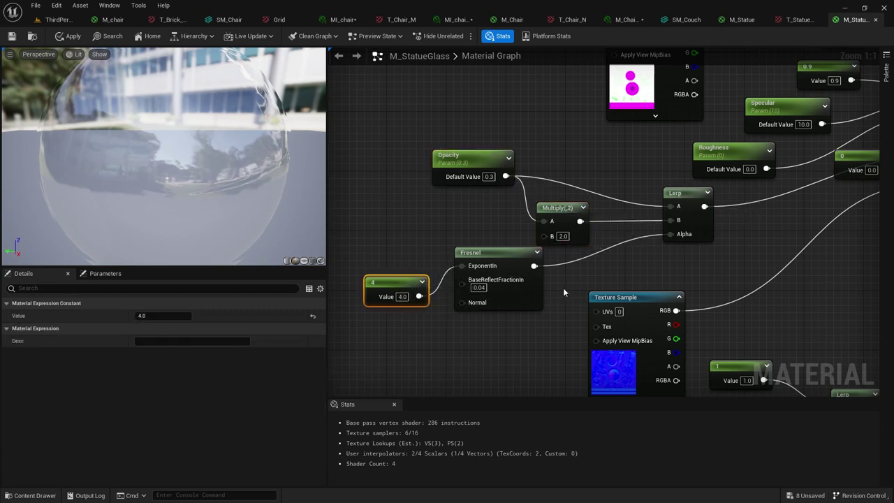
drag(504, 252, 504, 266)
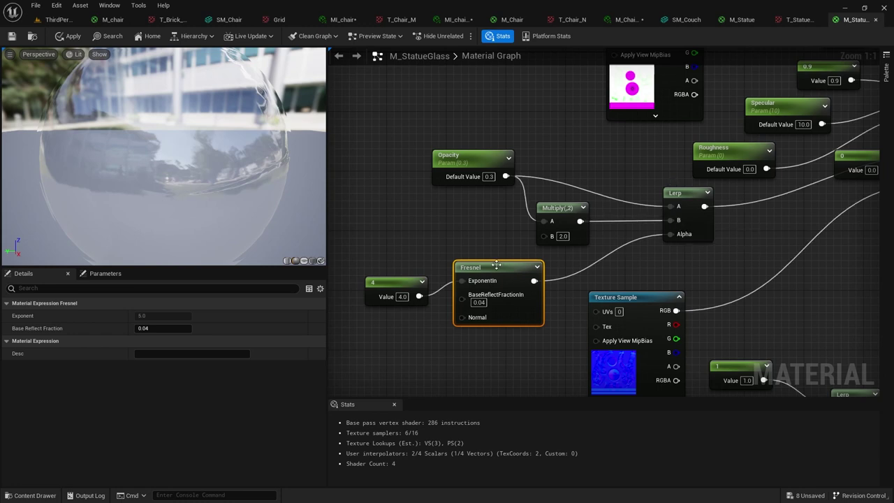
drag(496, 265, 496, 272)
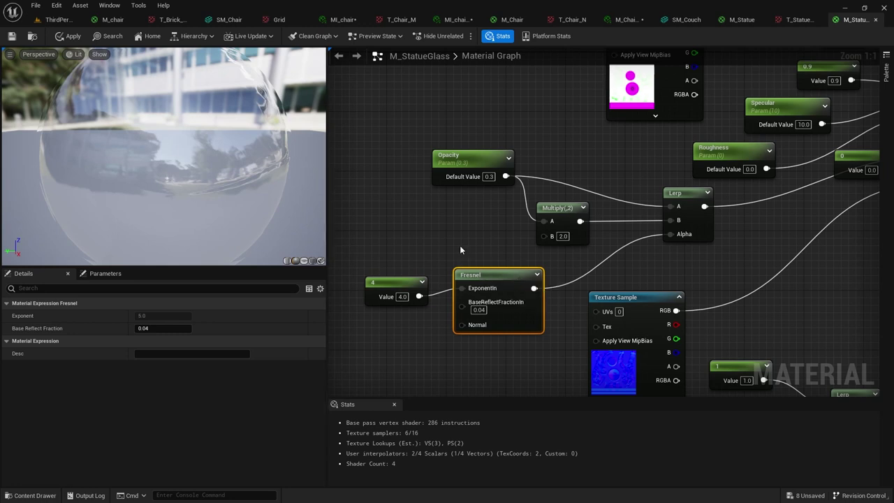
right_drag(487, 236, 449, 224)
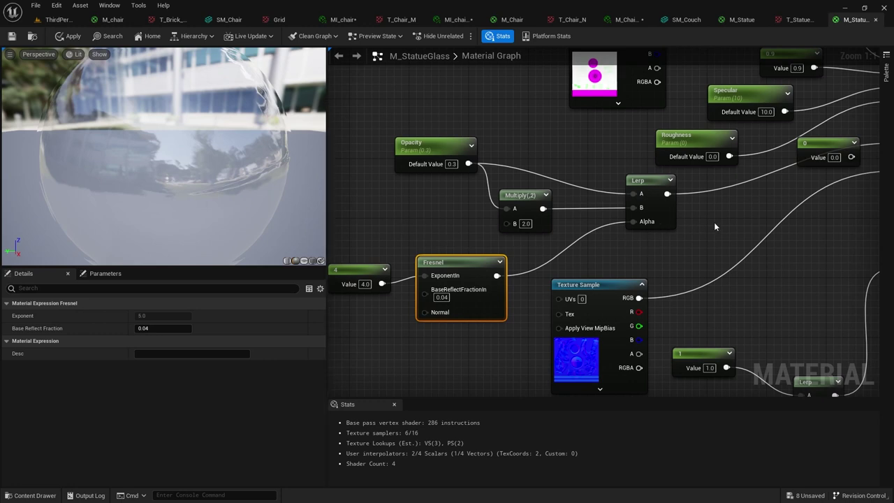
right_drag(714, 222, 583, 264)
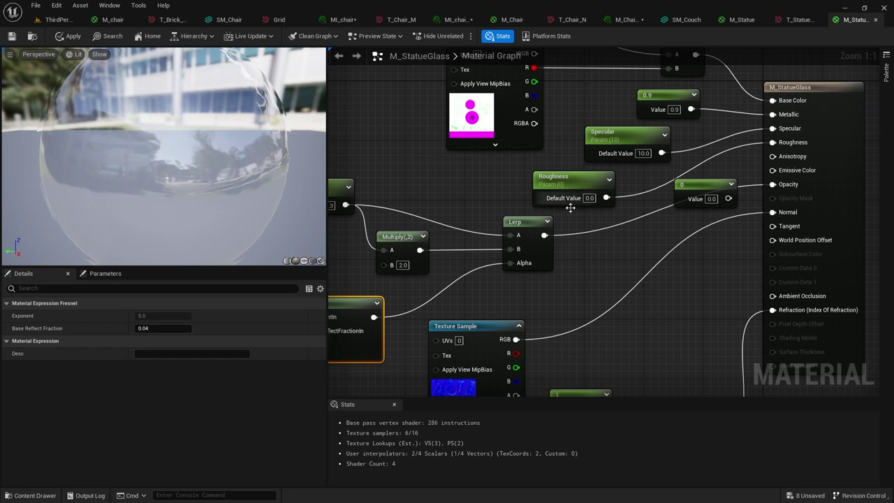
scroll(587, 227, down, 2)
click(514, 301)
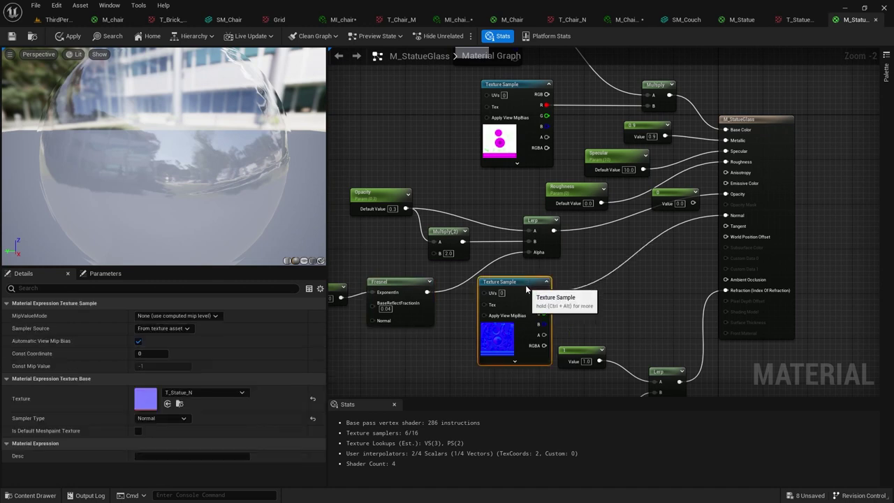
right_drag(645, 303, 590, 246)
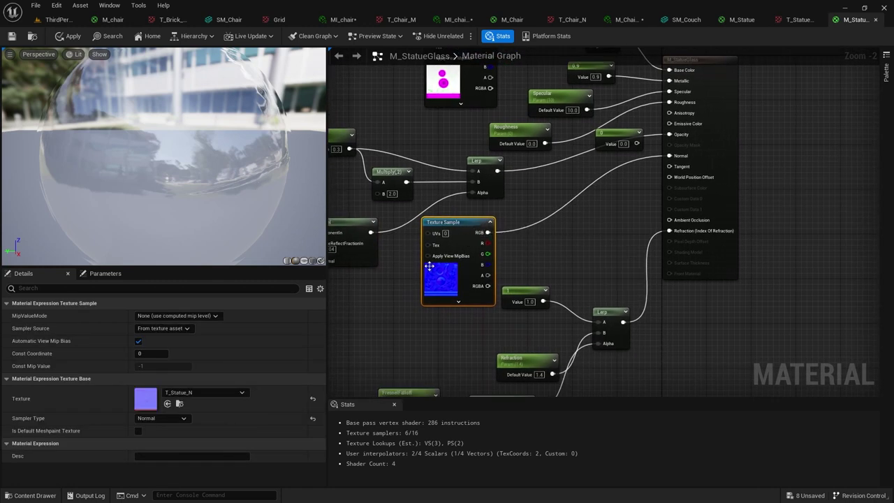
scroll(446, 278, up, 2)
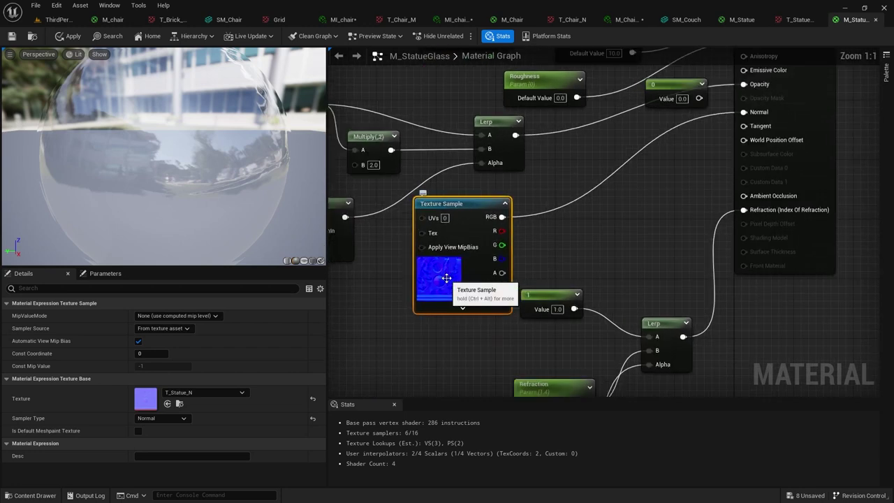
right_drag(638, 266, 640, 153)
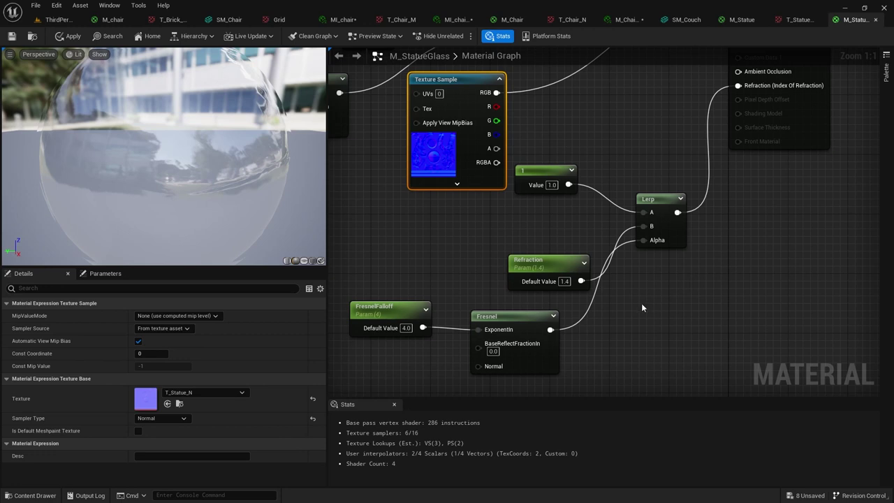
Move the Refraction node up-left, check the Lerp feeding it, and return to ThirdPersonMap.
drag(574, 263, 541, 245)
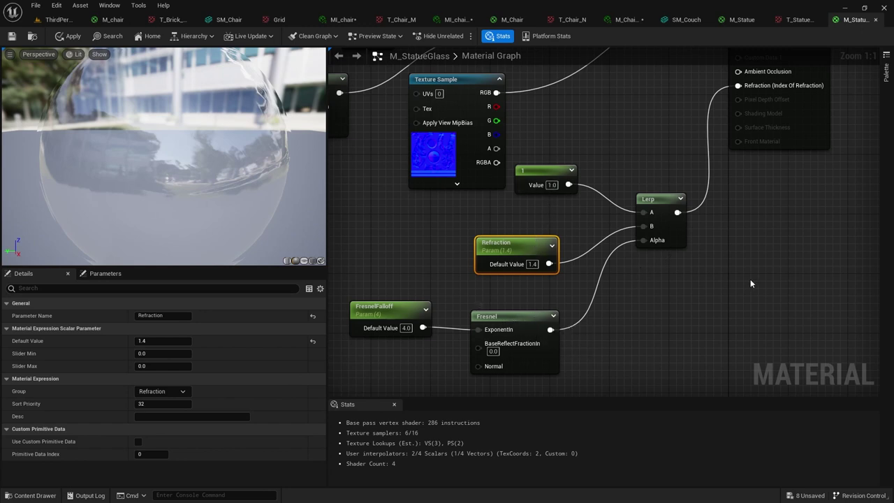
click(655, 199)
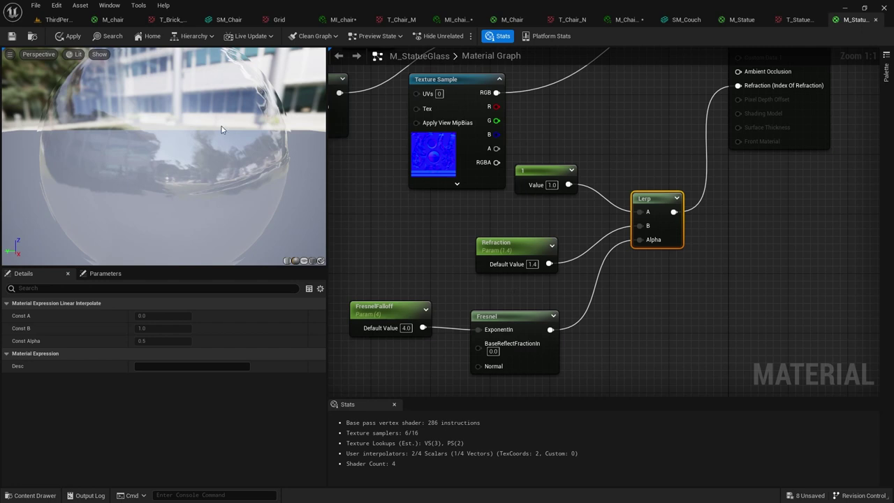
click(59, 20)
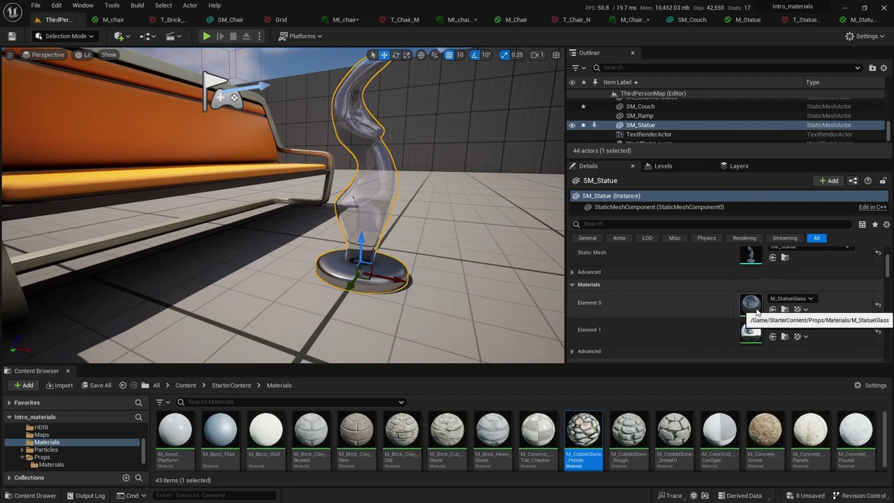
Create M_StatueGlass_Inst from M_StatueGlass, apply it to the statue's glass body, and open it.
click(785, 309)
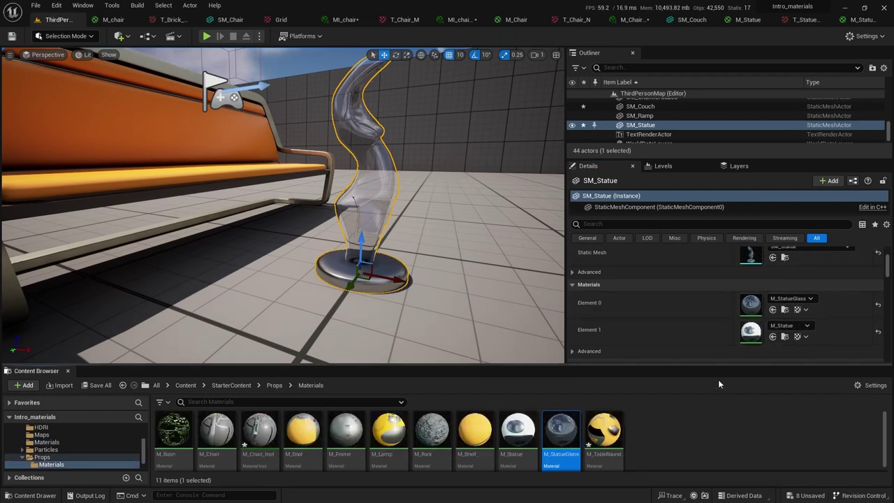
right_click(566, 428)
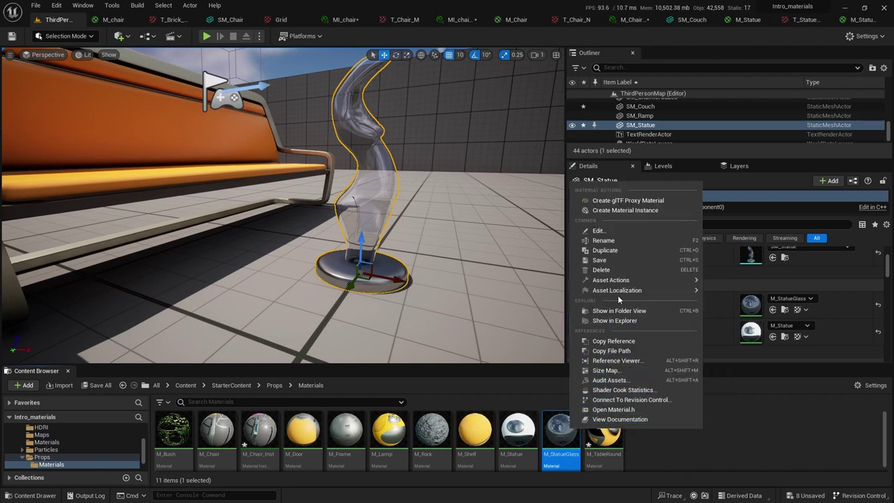
click(626, 210)
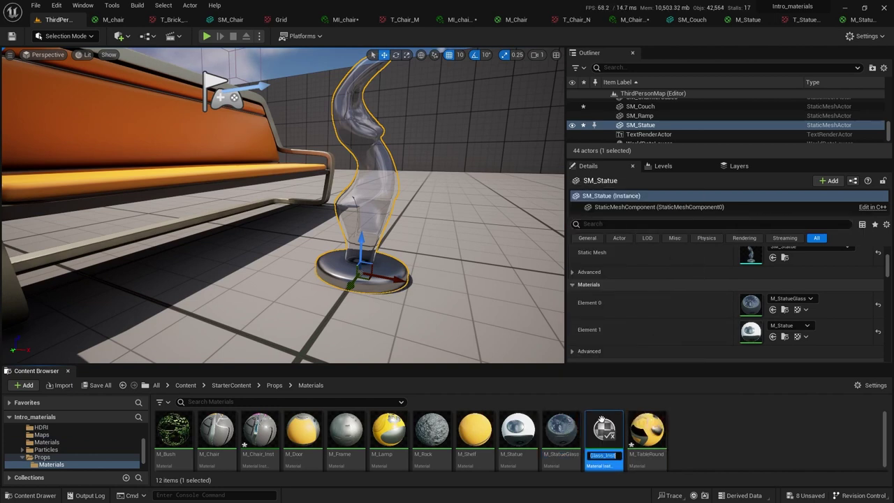
key(Return)
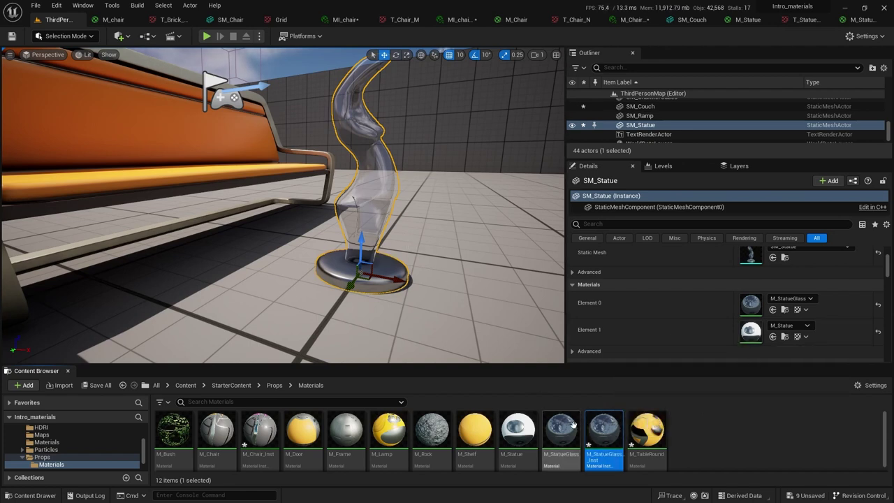
drag(603, 430, 365, 190)
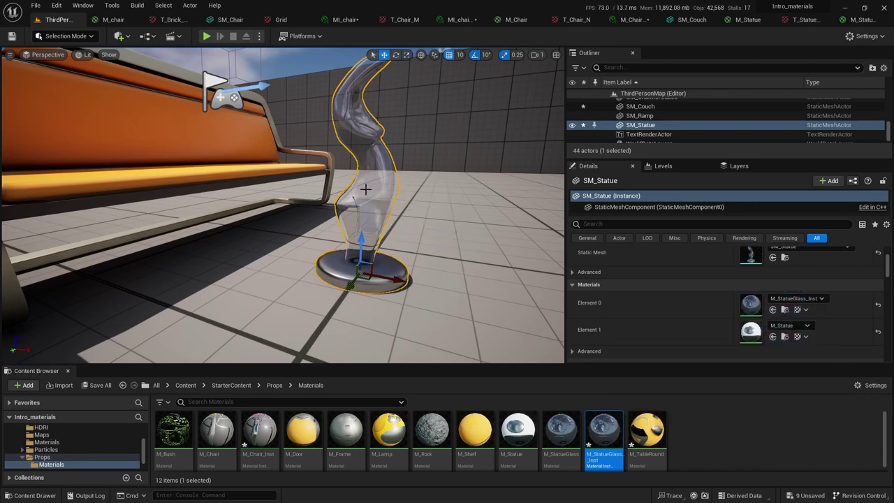
double_click(750, 304)
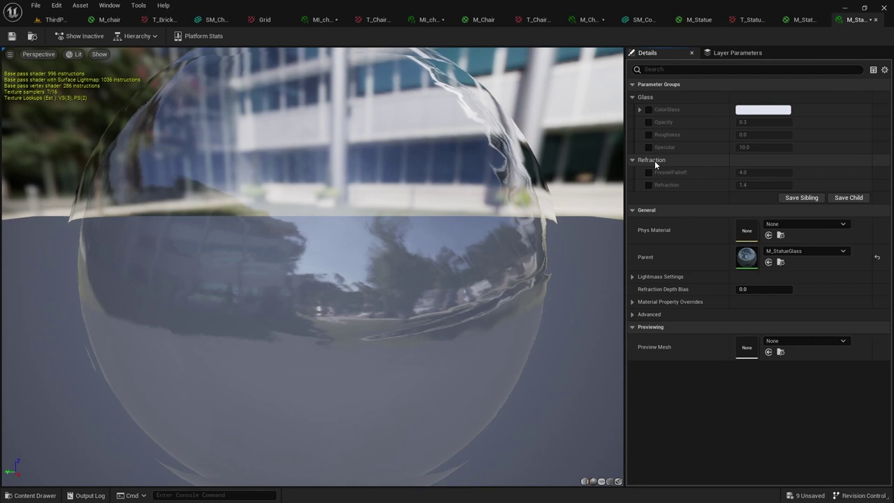
Enable the glass instance's Opacity override and test values 0.5 and 1.
click(649, 122)
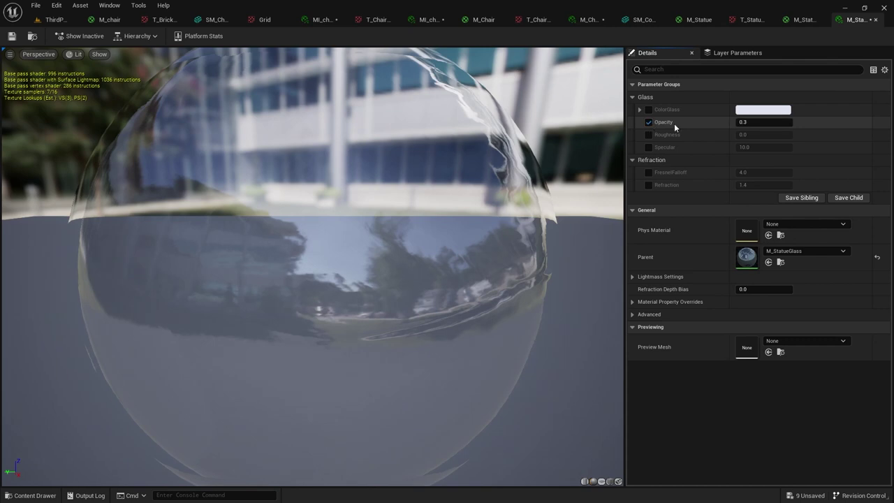
click(760, 123)
key(BackSpace)
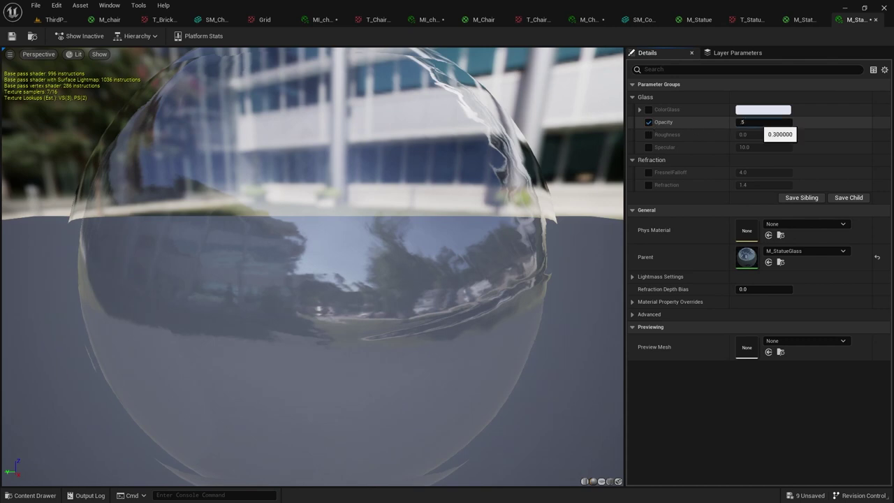
text(.5)
key(Return)
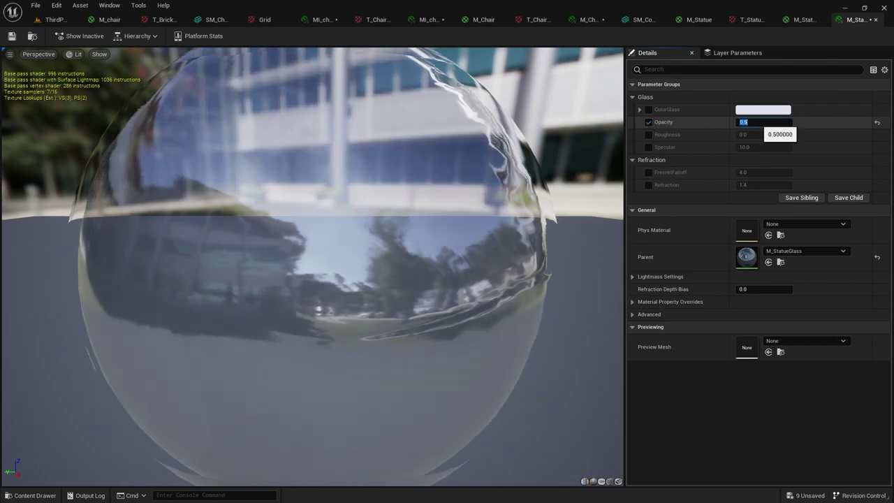
text(1)
key(Return)
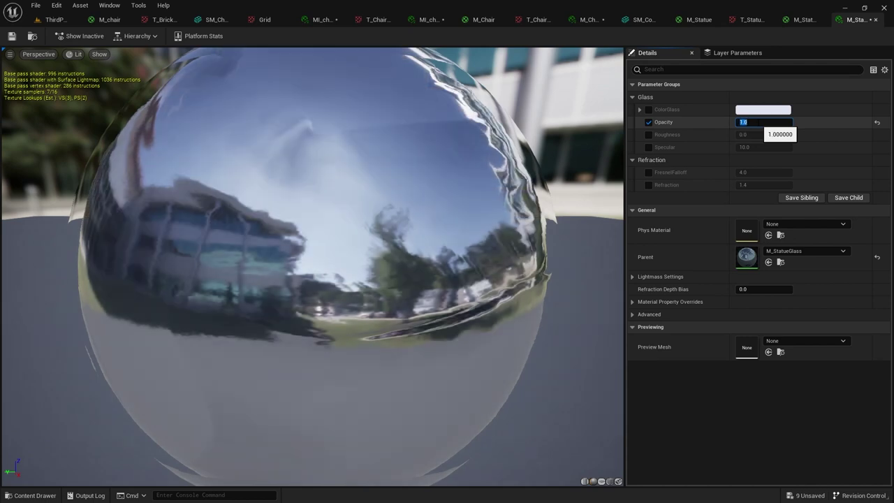
Test Opacity 0.2 and 0.3, then disable the override and return to ThirdPersonMap.
key(BackSpace)
text(.2)
key(Return)
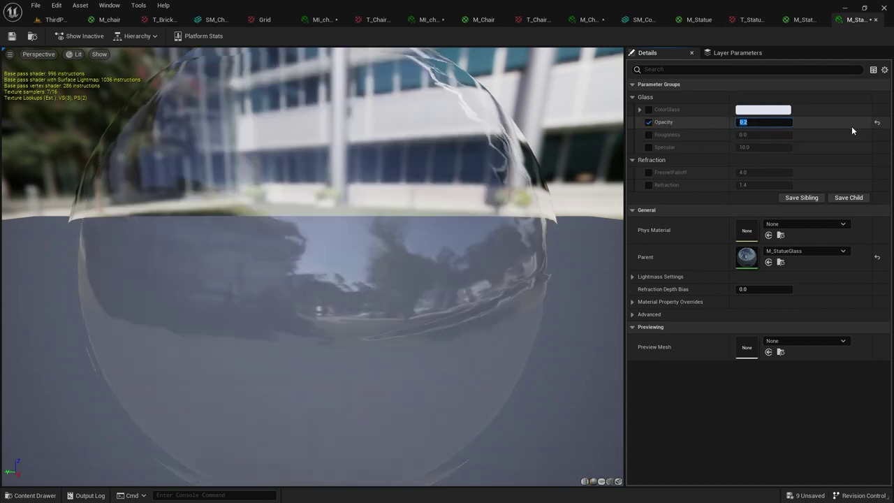
text(.3)
key(Return)
click(649, 123)
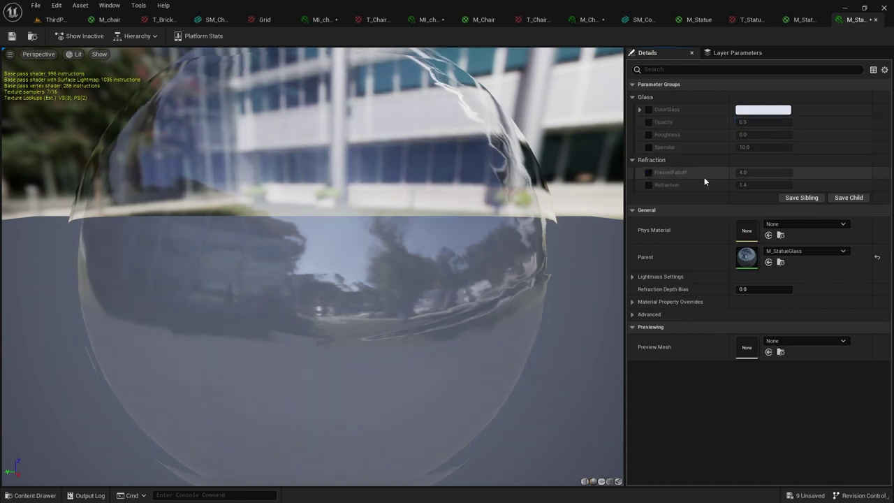
click(56, 20)
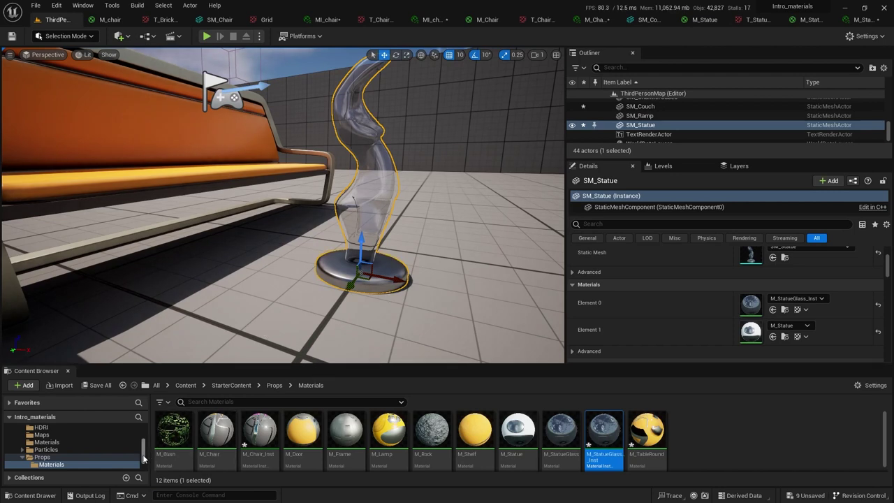
Browse to Content/Characters/Mannequins/Meshes and select the SKM_Manny skeletal mesh.
drag(145, 458, 144, 443)
click(53, 440)
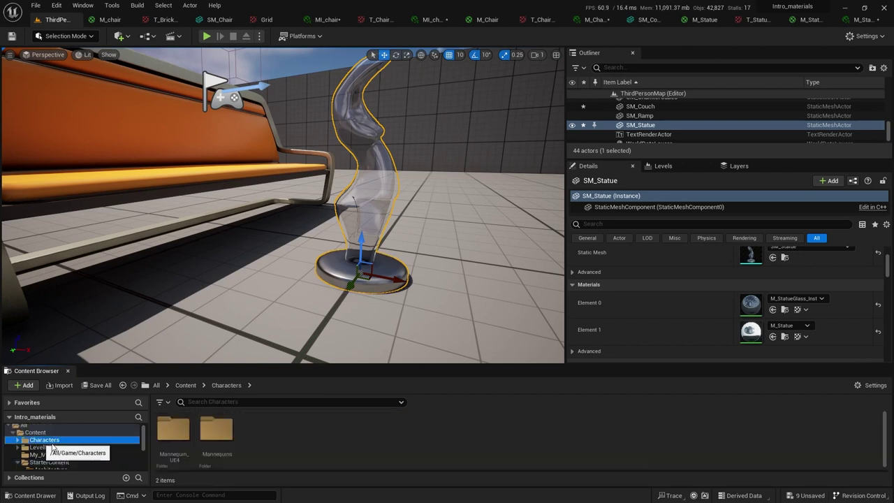
double_click(217, 434)
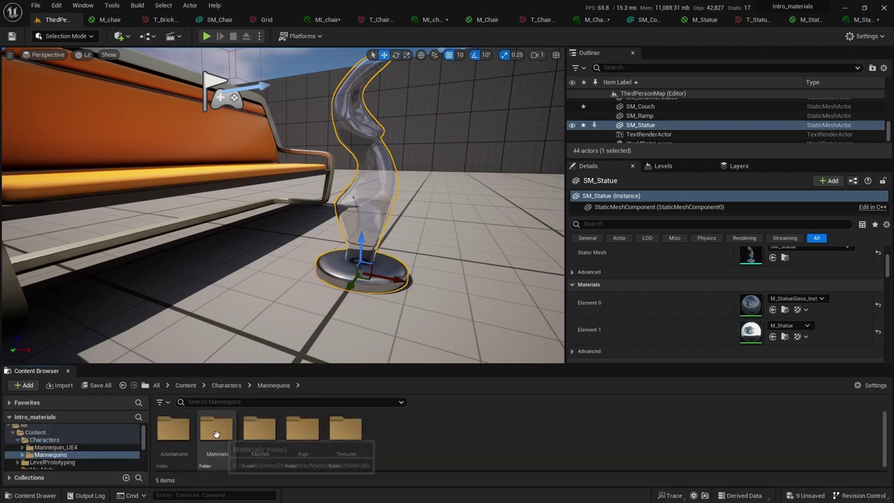
double_click(260, 432)
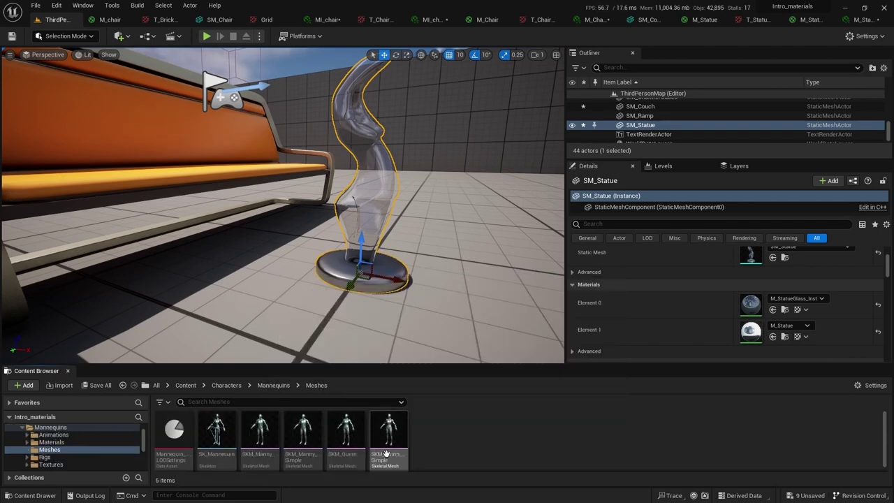
click(258, 433)
Place SKM_Manny in the level beside the statue, frame it, and show its Materials.
drag(447, 268, 452, 263)
key(f)
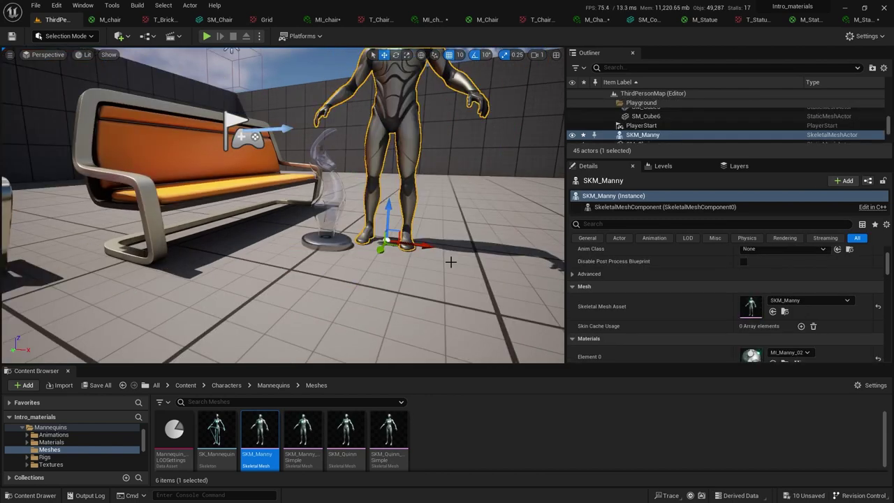
drag(887, 271, 891, 277)
scroll(891, 277, up, 2)
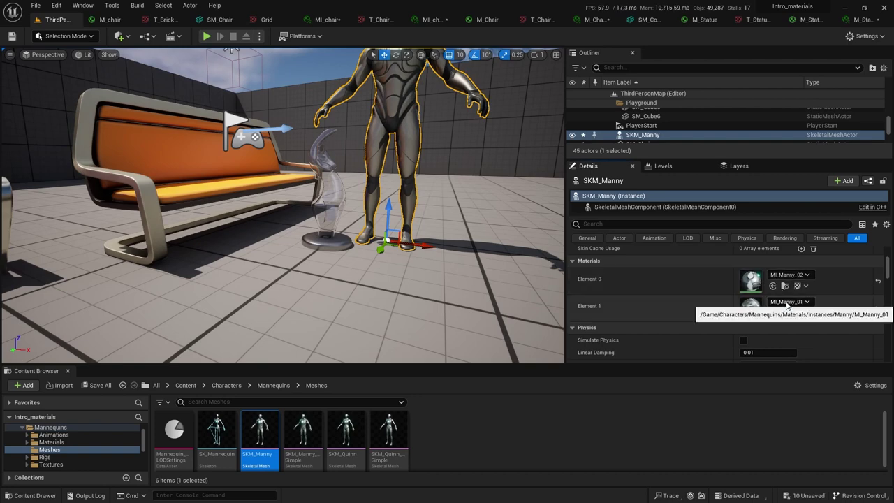
Review MI_Manny_01's parameters, then open its parent material M_Mannequin.
double_click(751, 306)
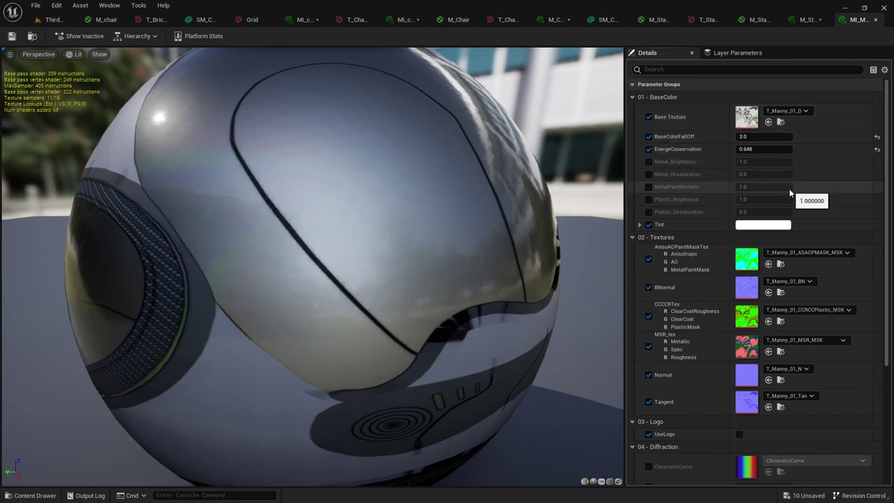
scroll(888, 202, down, 5)
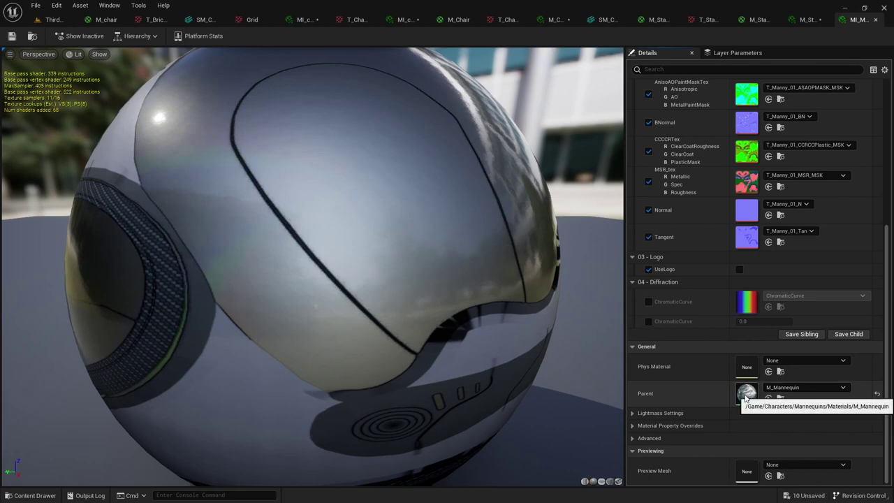
double_click(745, 394)
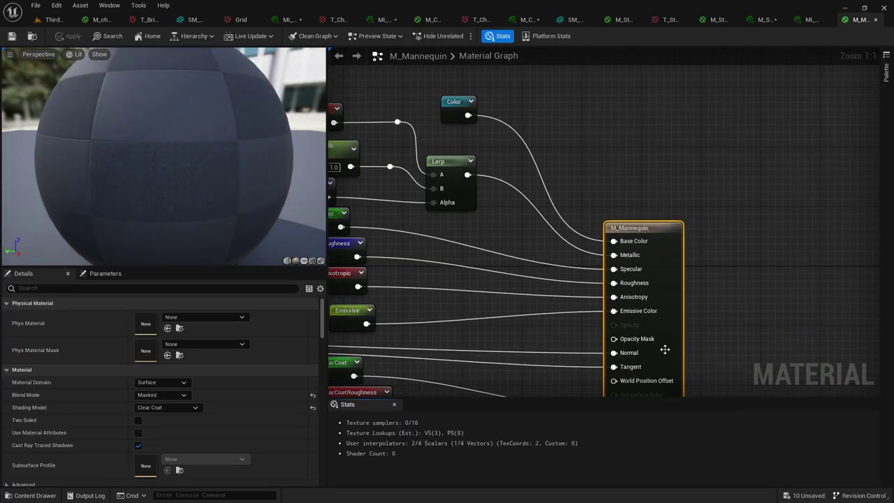
Survey the M_Mannequin node network up to its output node, then return to ThirdPersonMap.
scroll(524, 284, down, 3)
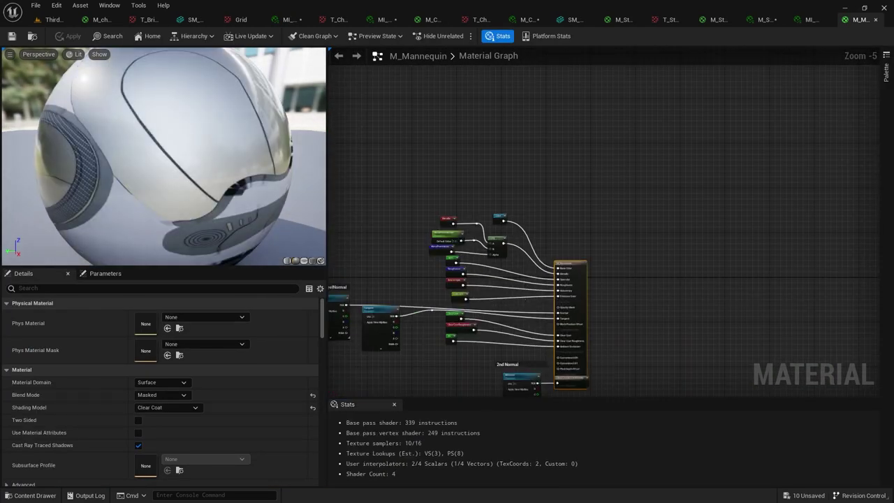
right_drag(525, 284, 719, 220)
scroll(724, 226, down, 2)
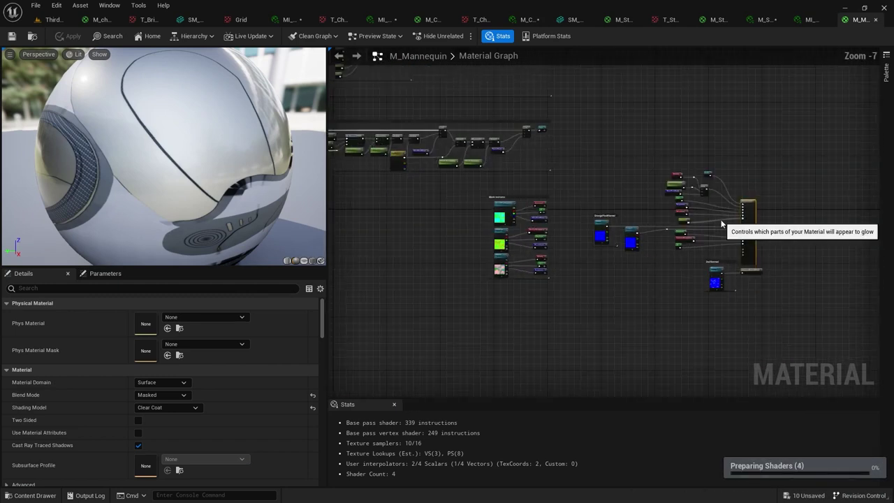
scroll(626, 163, down, 1)
right_drag(626, 163, 789, 318)
right_drag(789, 318, 533, 192)
scroll(530, 202, up, 5)
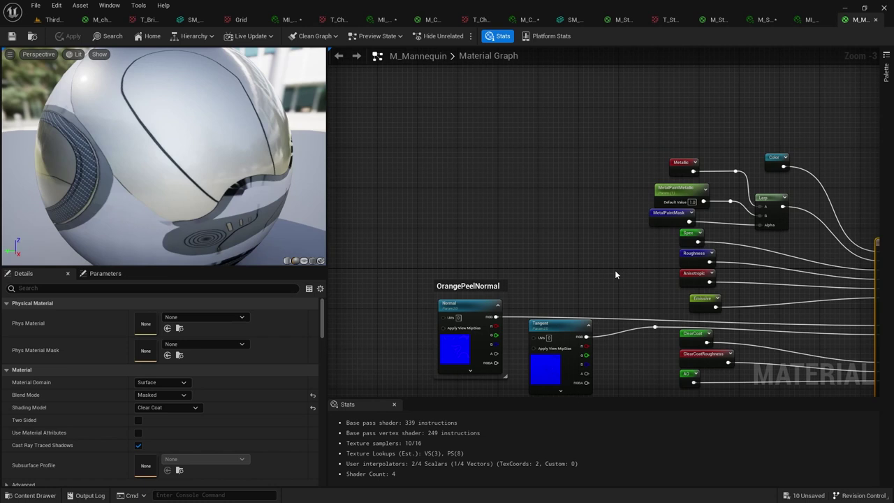
scroll(623, 275, up, 1)
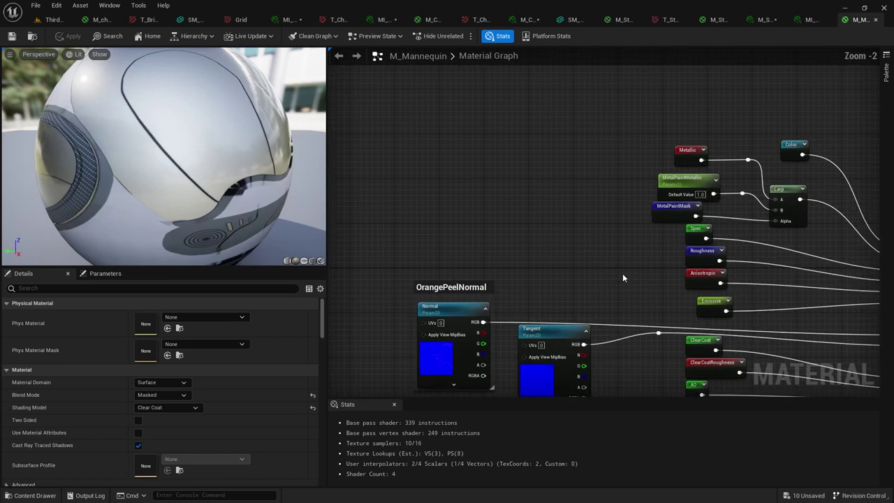
right_drag(623, 276, 515, 244)
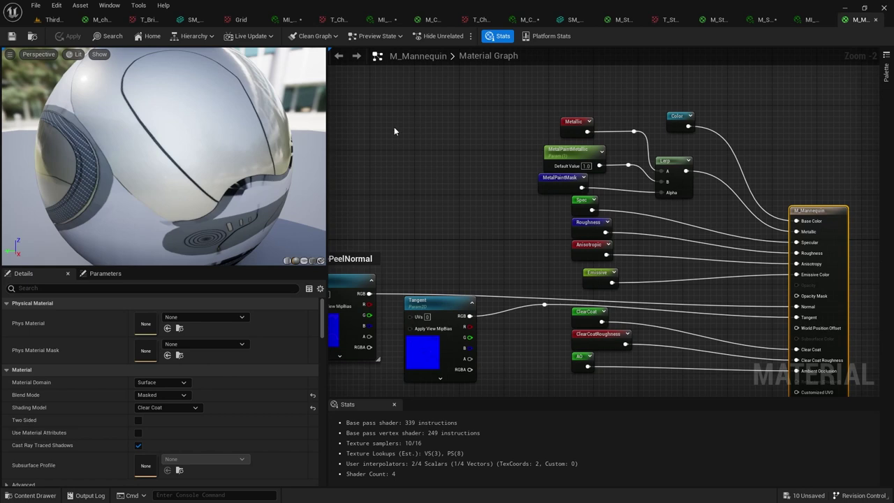
click(65, 19)
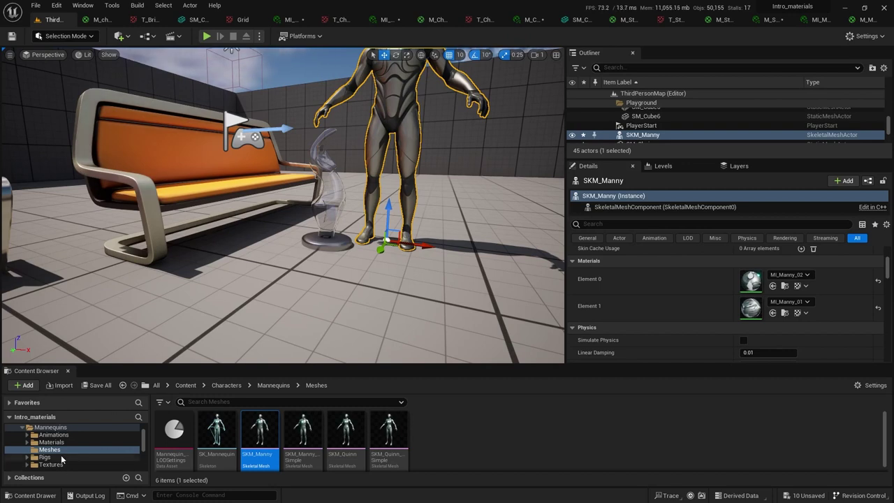
Open StarterContent > Props, listing its 19 meshes such as SM_Rock and SM_DoorFrame.
scroll(66, 461, down, 3)
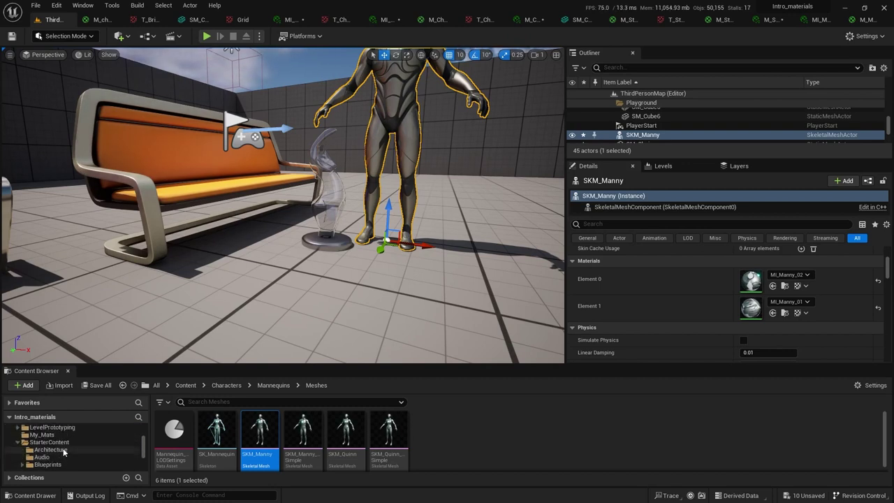
scroll(63, 454, down, 2)
scroll(63, 454, down, 2)
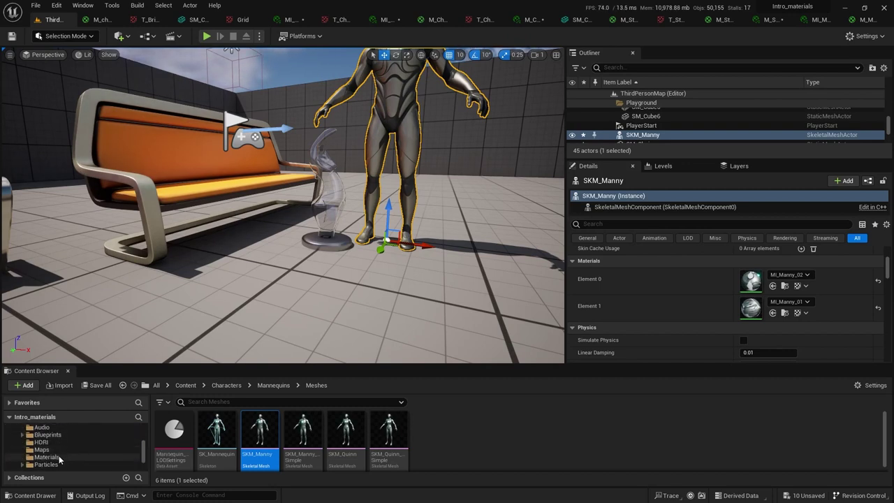
click(44, 457)
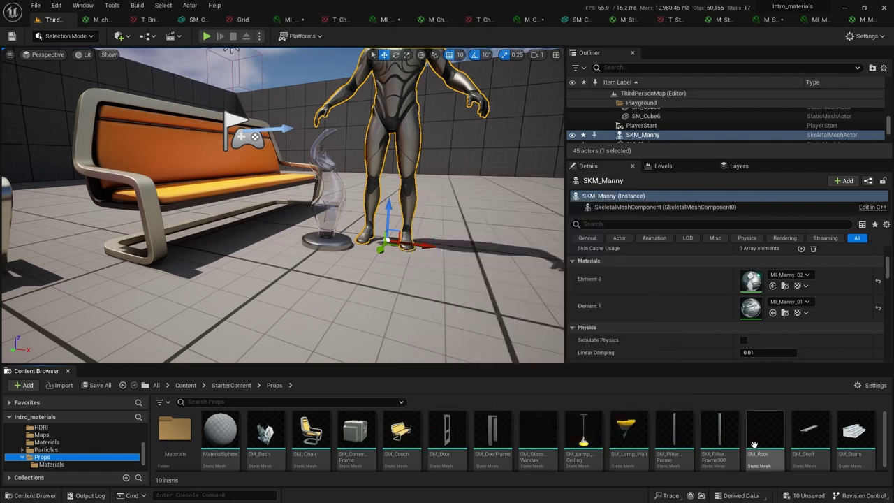
mouse_move(761, 440)
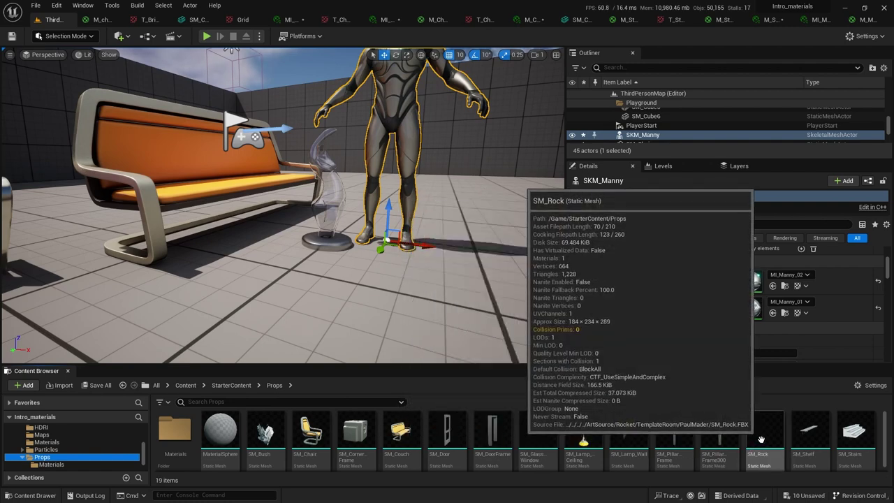